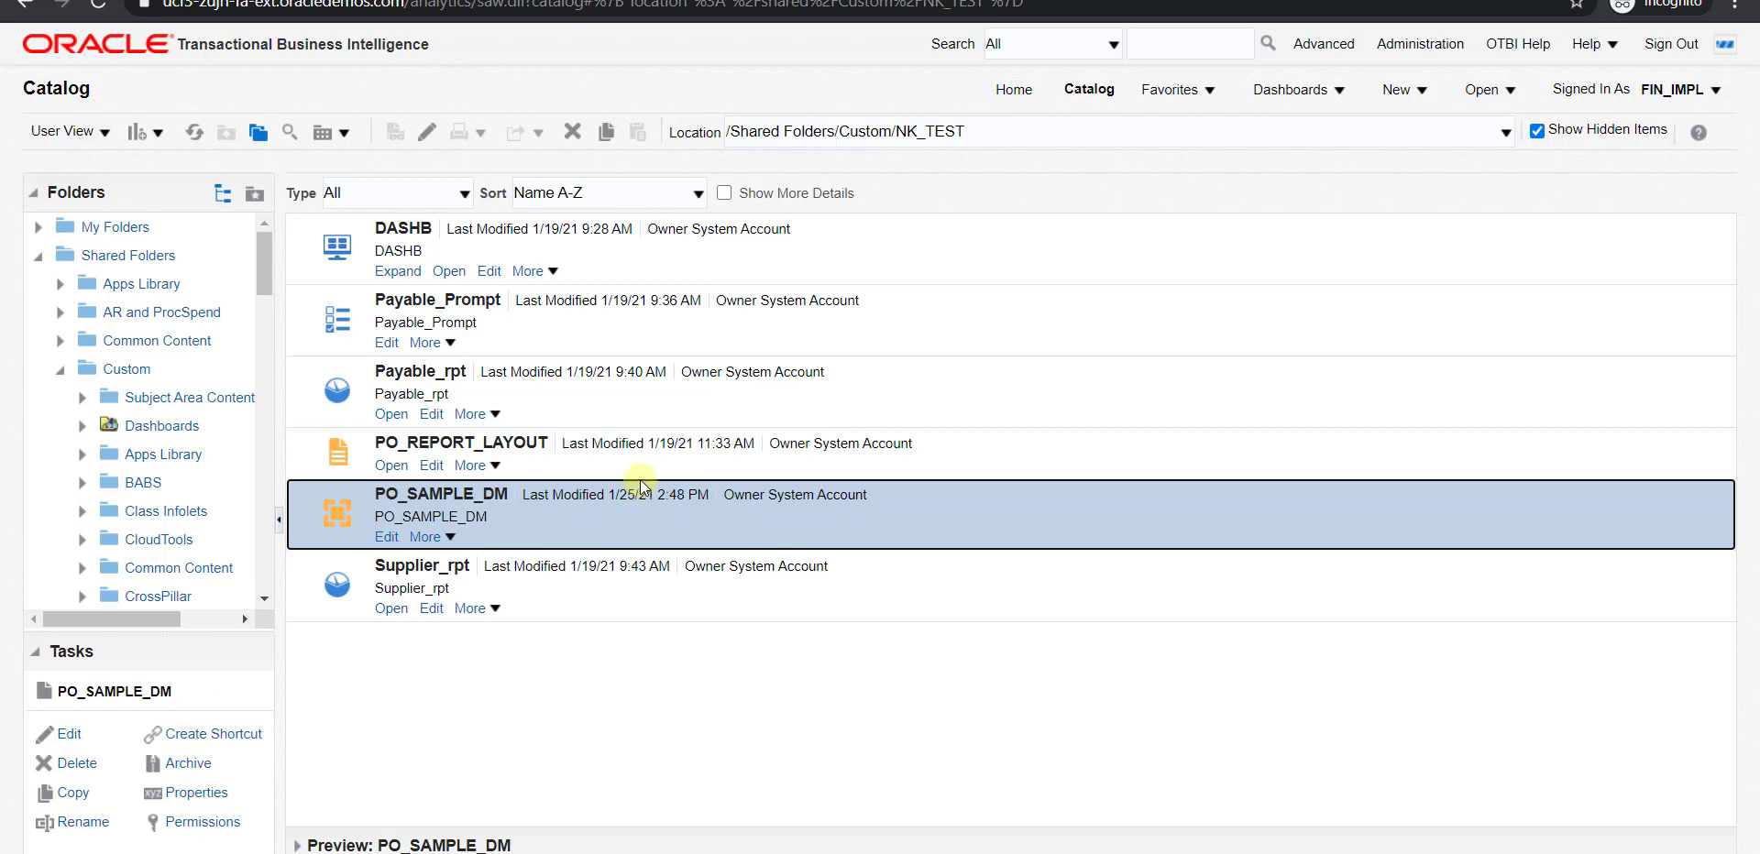
Look at the PO_REPORT_LAYOUT report and the PO_SAMPLE_DM data model in the NK_TEST catalog folder.
{"action": "left_click", "coordinate": [646, 463]}
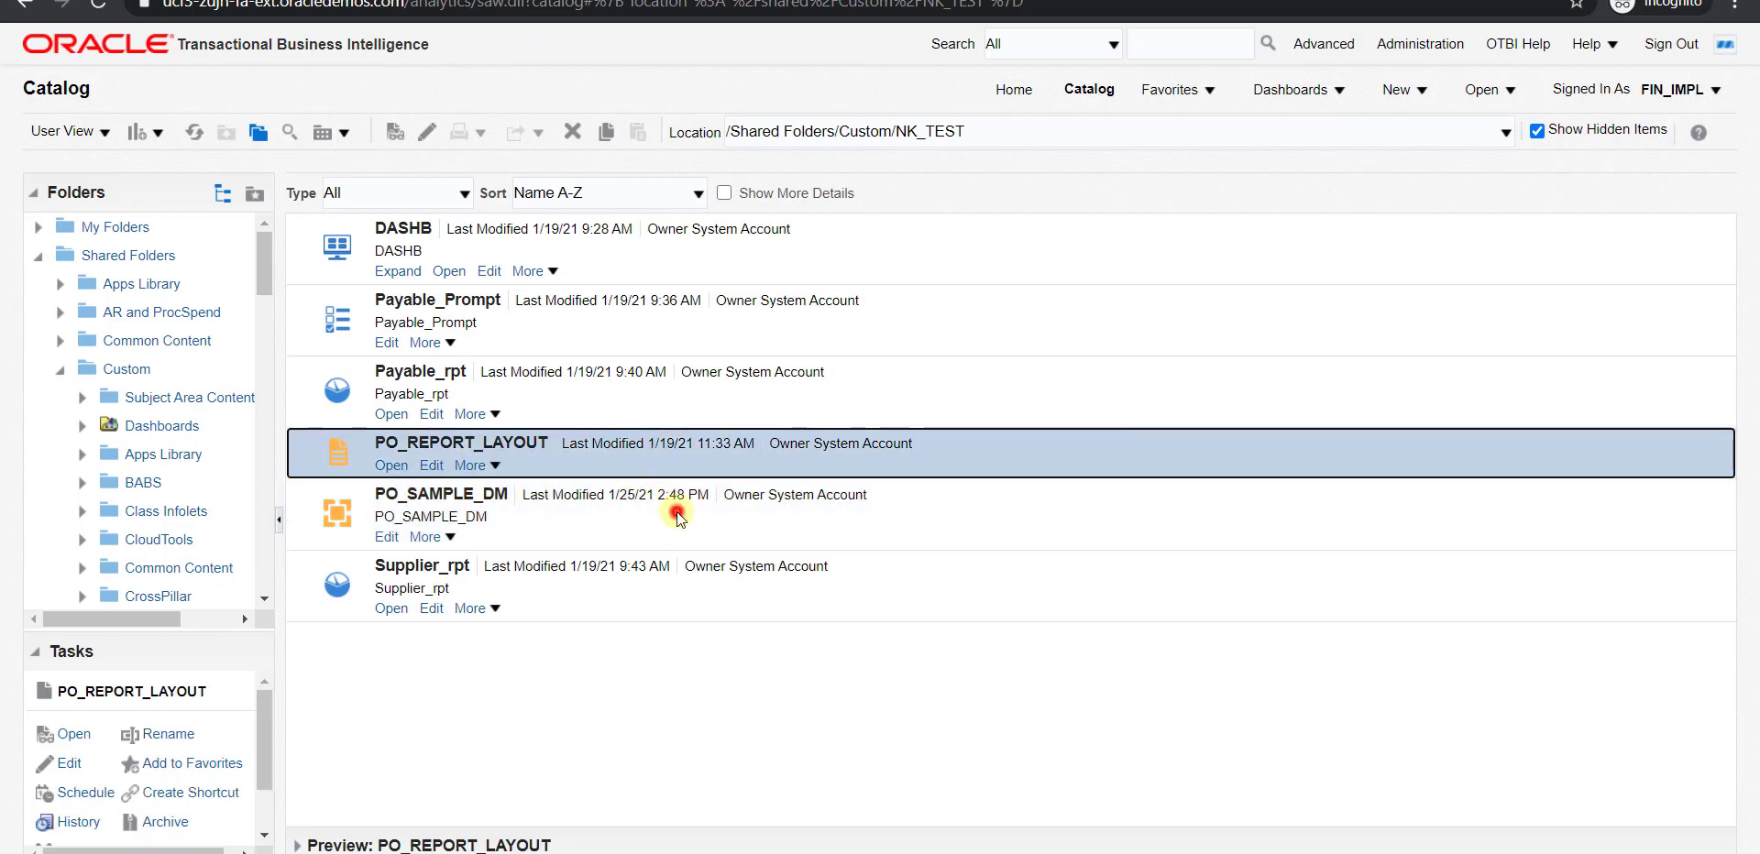
{"action": "left_click", "coordinate": [677, 512]}
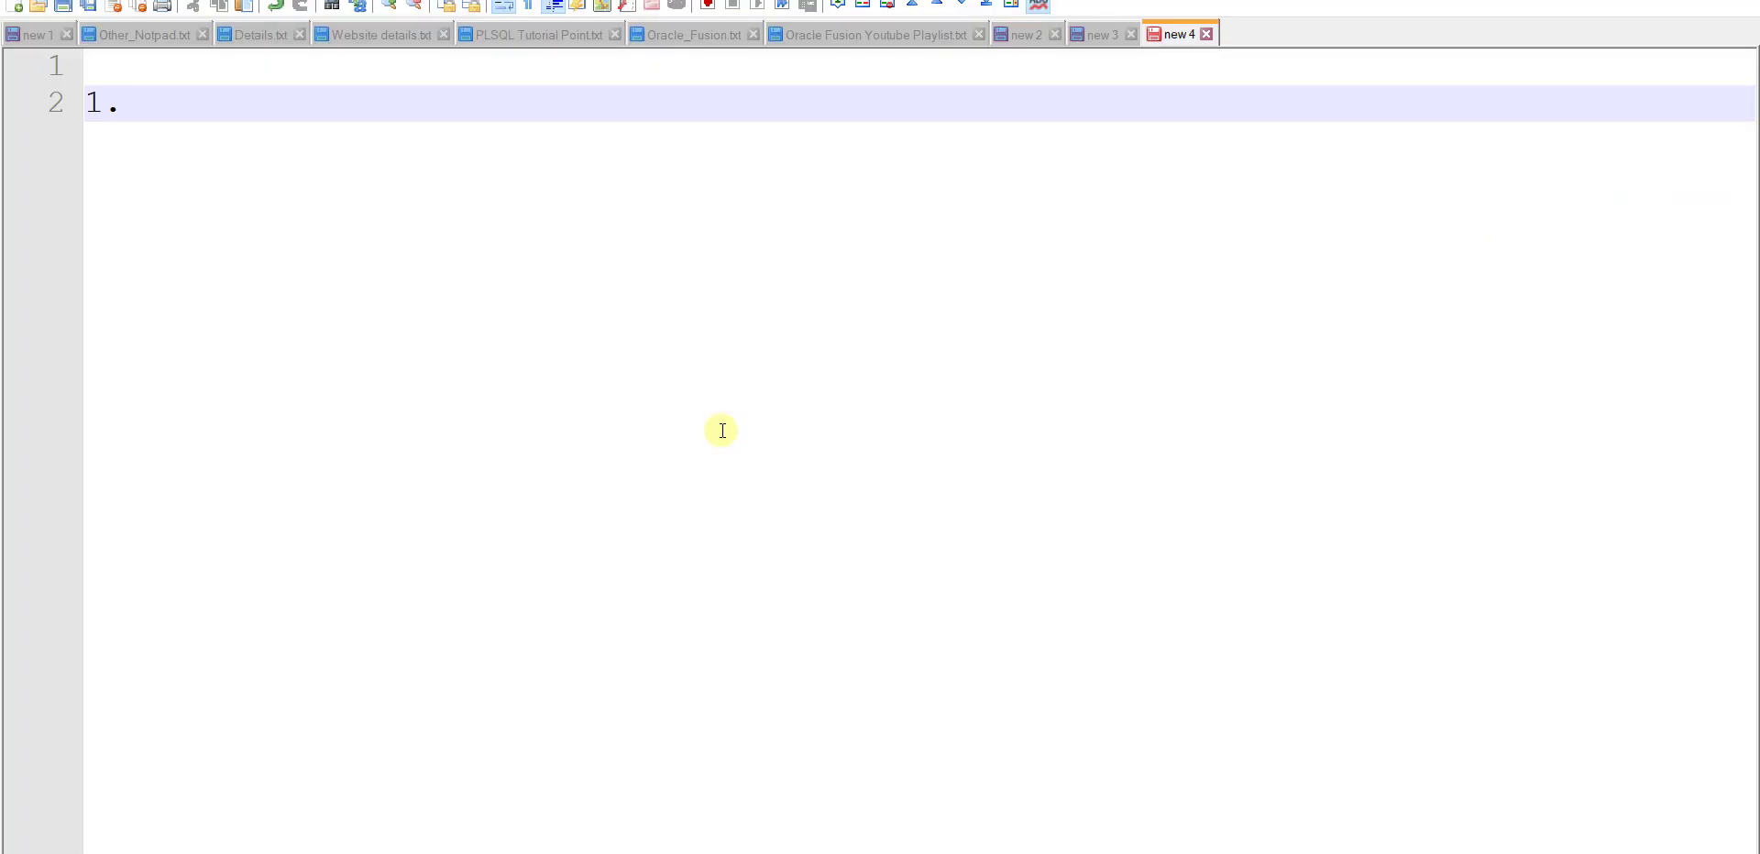
In the Notepad++ notes, write item 1 as "Create Data Model and the Layout with Parameter.".
{"action": "type", "text": "Create Dm"}
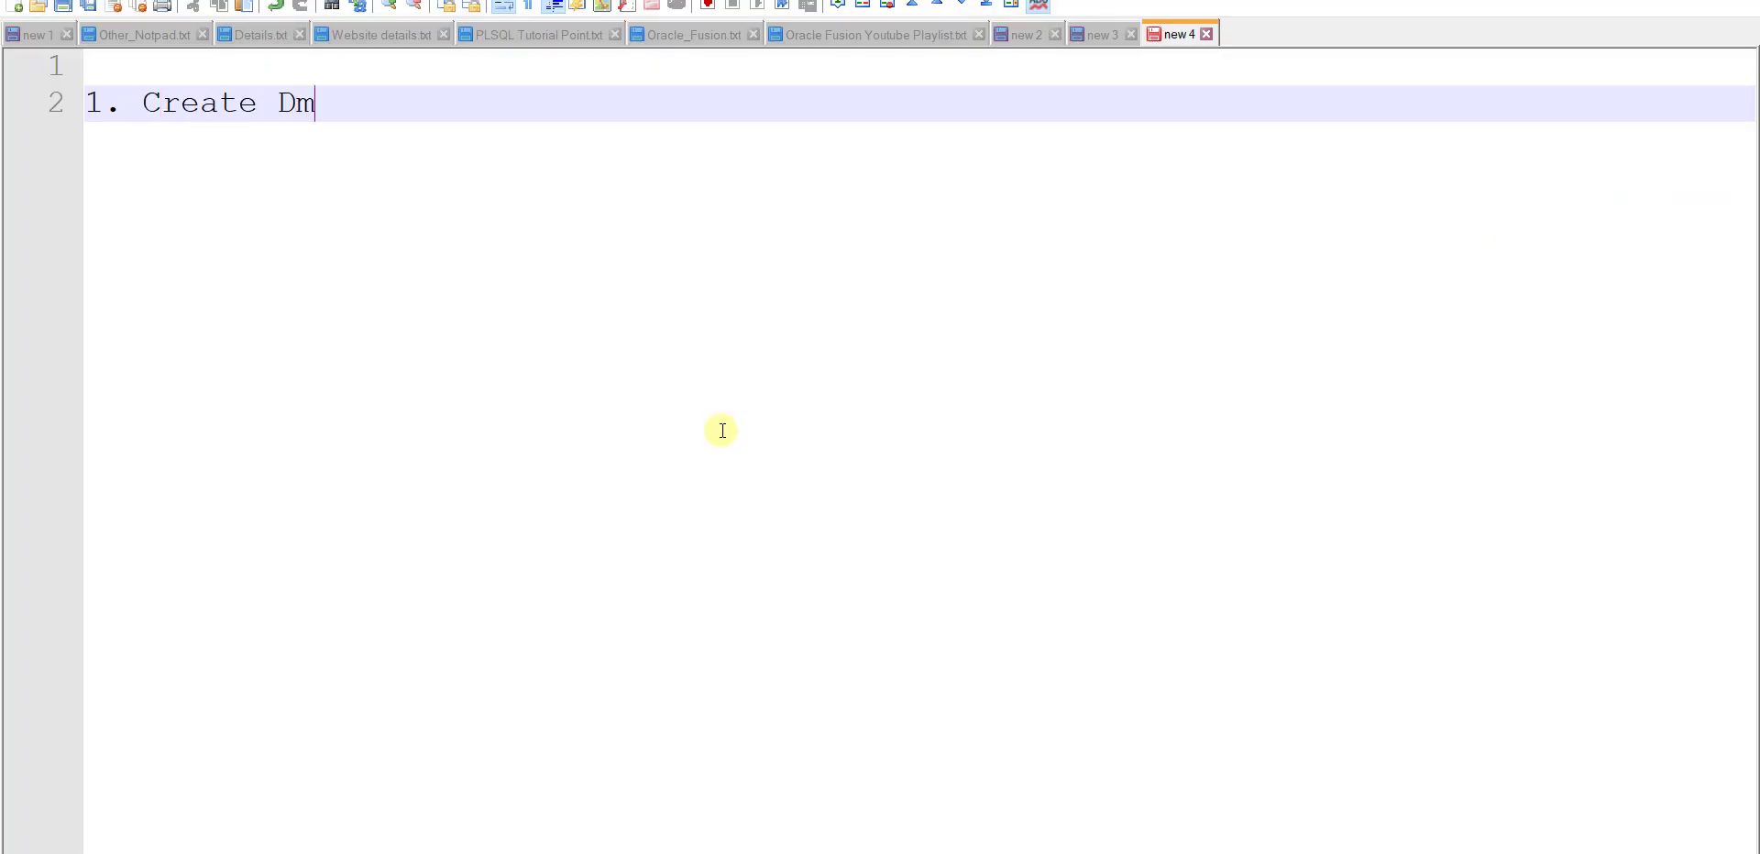
{"action": "key", "text": "BackSpace"}
{"action": "key", "text": "BackSpace"}
{"action": "type", "text": "ata Model and the Layout and"}
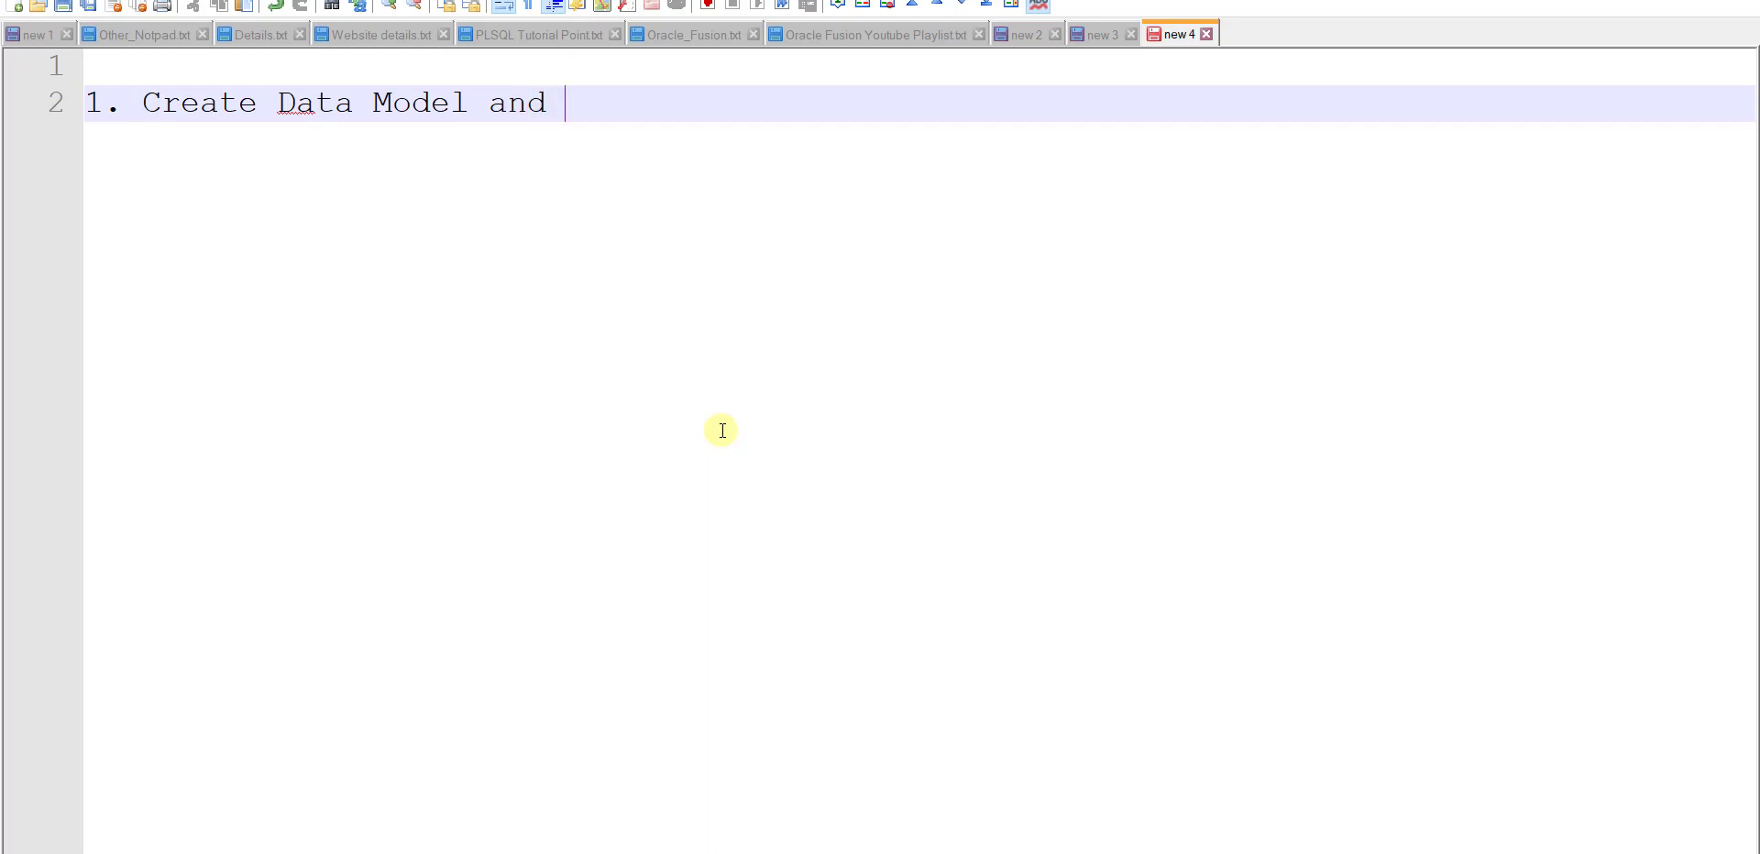
{"action": "key", "text": "BackSpace"}
{"action": "key", "text": "BackSpace"}
{"action": "key", "text": "BackSpace"}
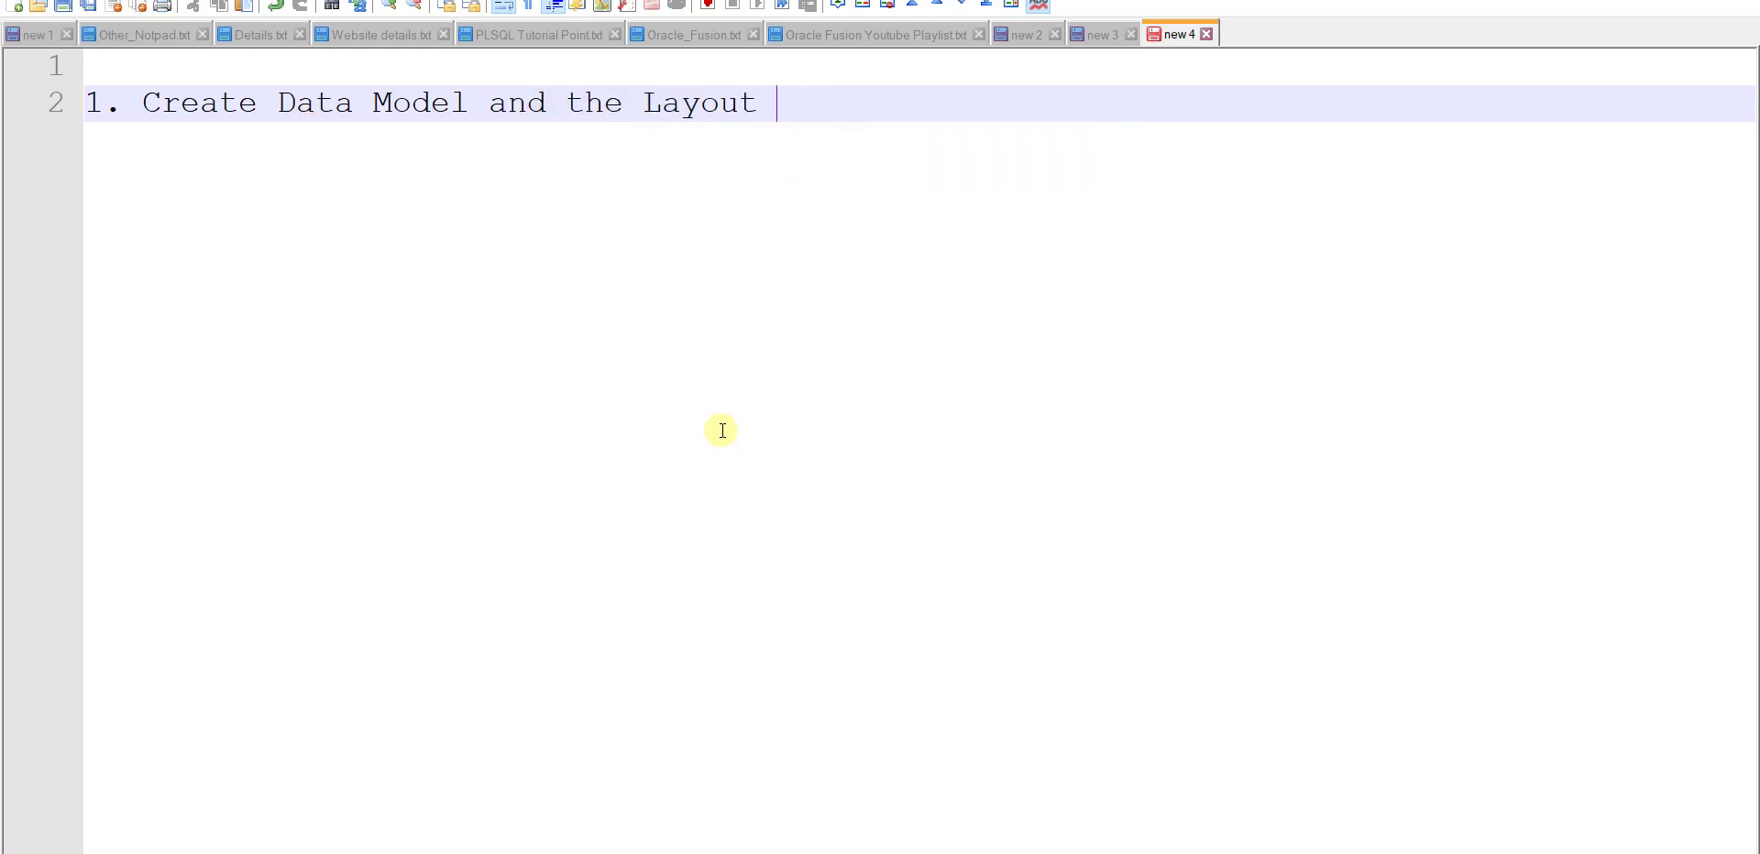
{"action": "type", "text": "with Parameter."}
Add item 2 to the notes, "Test the layout from catalog.", leaving a blank line after item 1.
{"action": "key", "text": "Return"}
{"action": "key", "text": "Return"}
{"action": "key", "text": "Return"}
{"action": "key", "text": "Up"}
{"action": "type", "text": "2. "}
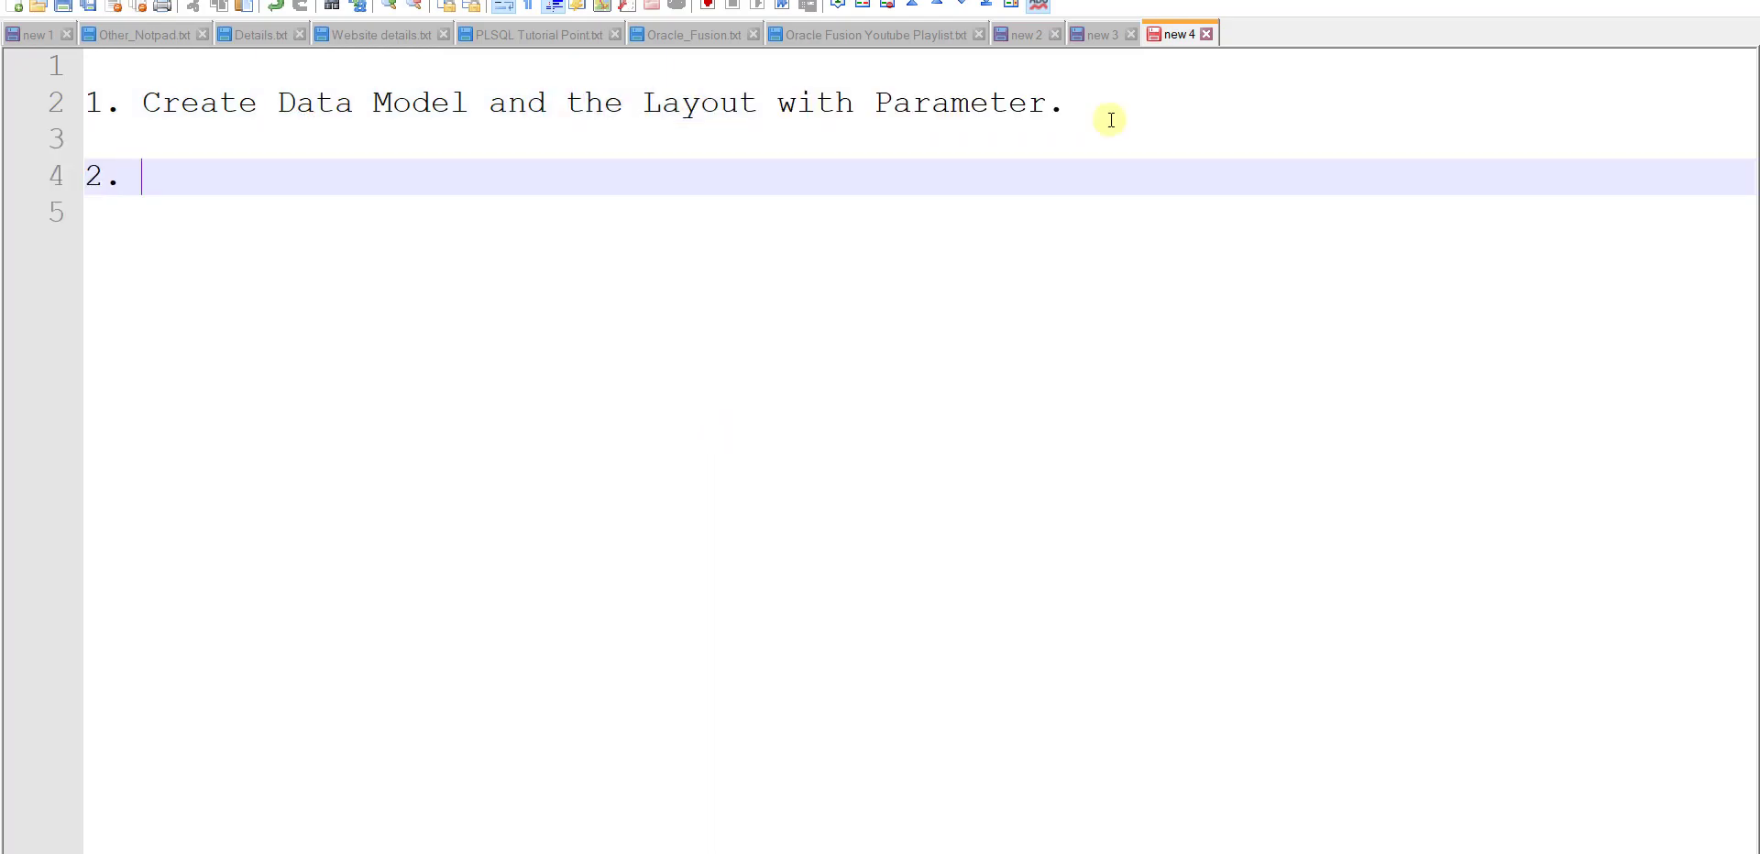
{"action": "type", "text": "Test the layout "}
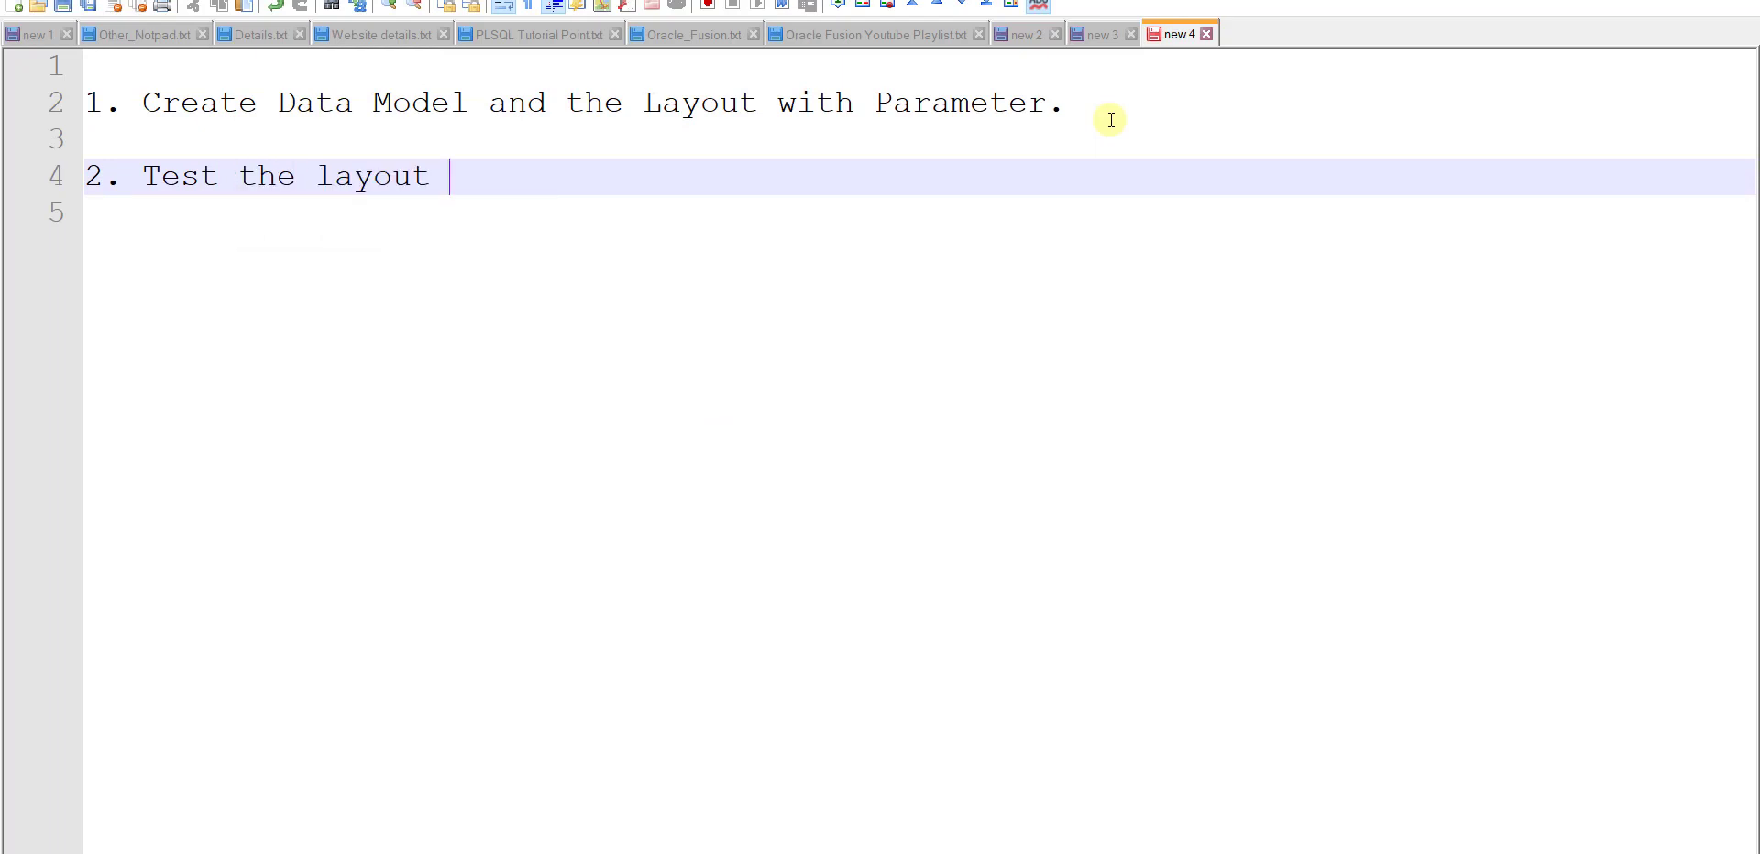
{"action": "type", "text": "from catalog."}
Add item 3 to the notes, "Search Manage%common%lookup", leaving a blank line after item 2.
{"action": "key", "text": "Return"}
{"action": "key", "text": "Return"}
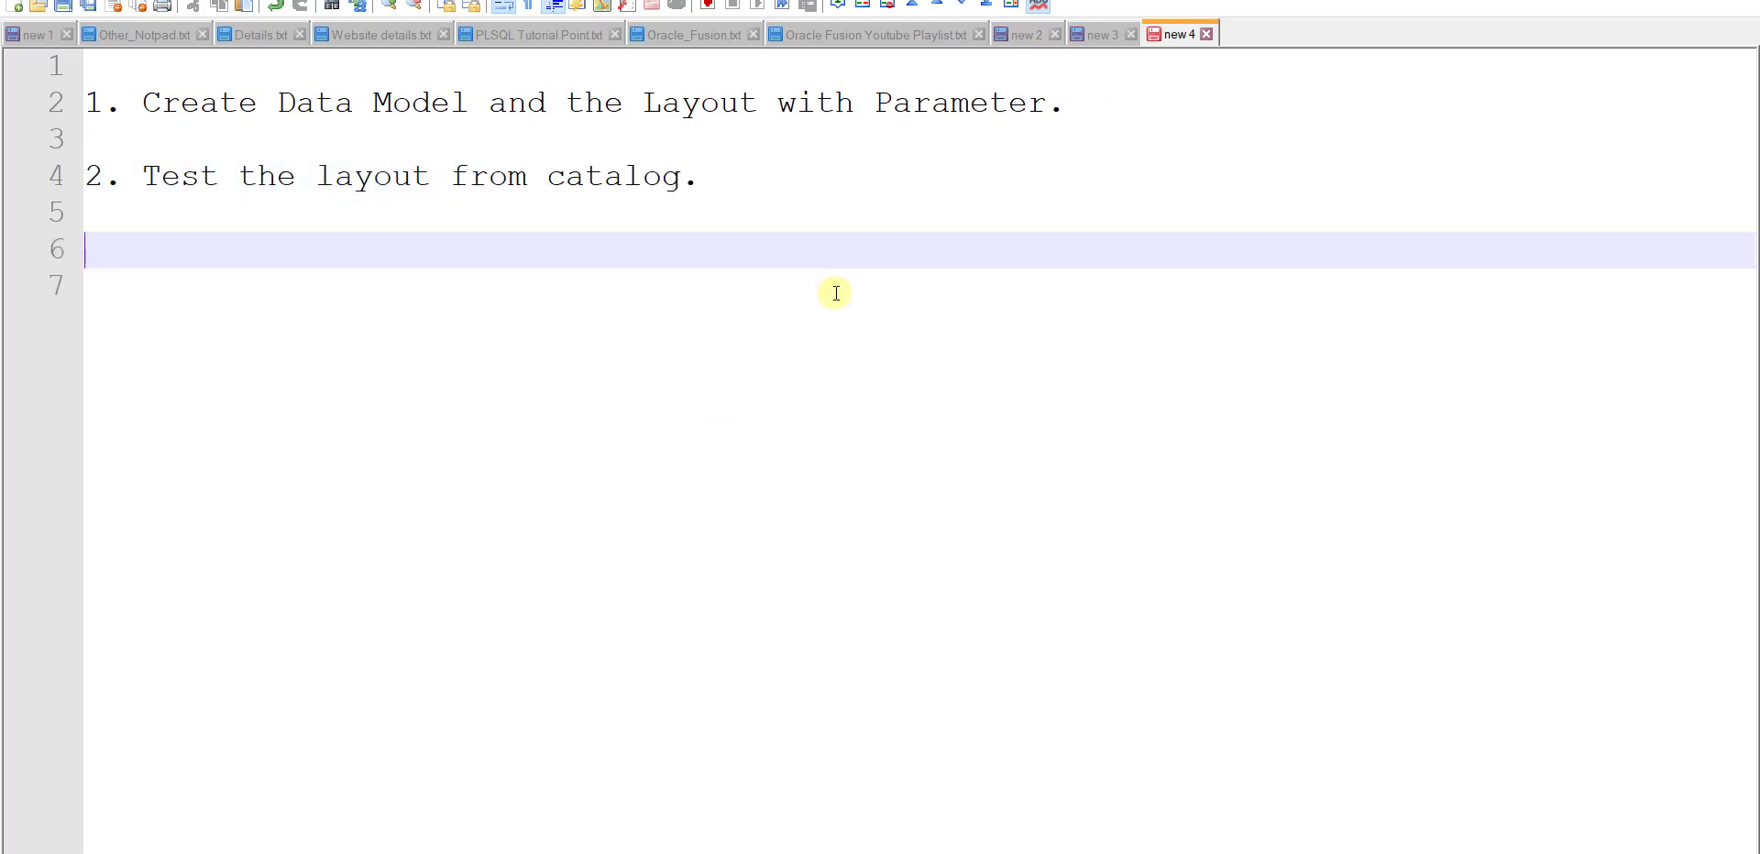
{"action": "type", "text": "3. Search Manage%c"}
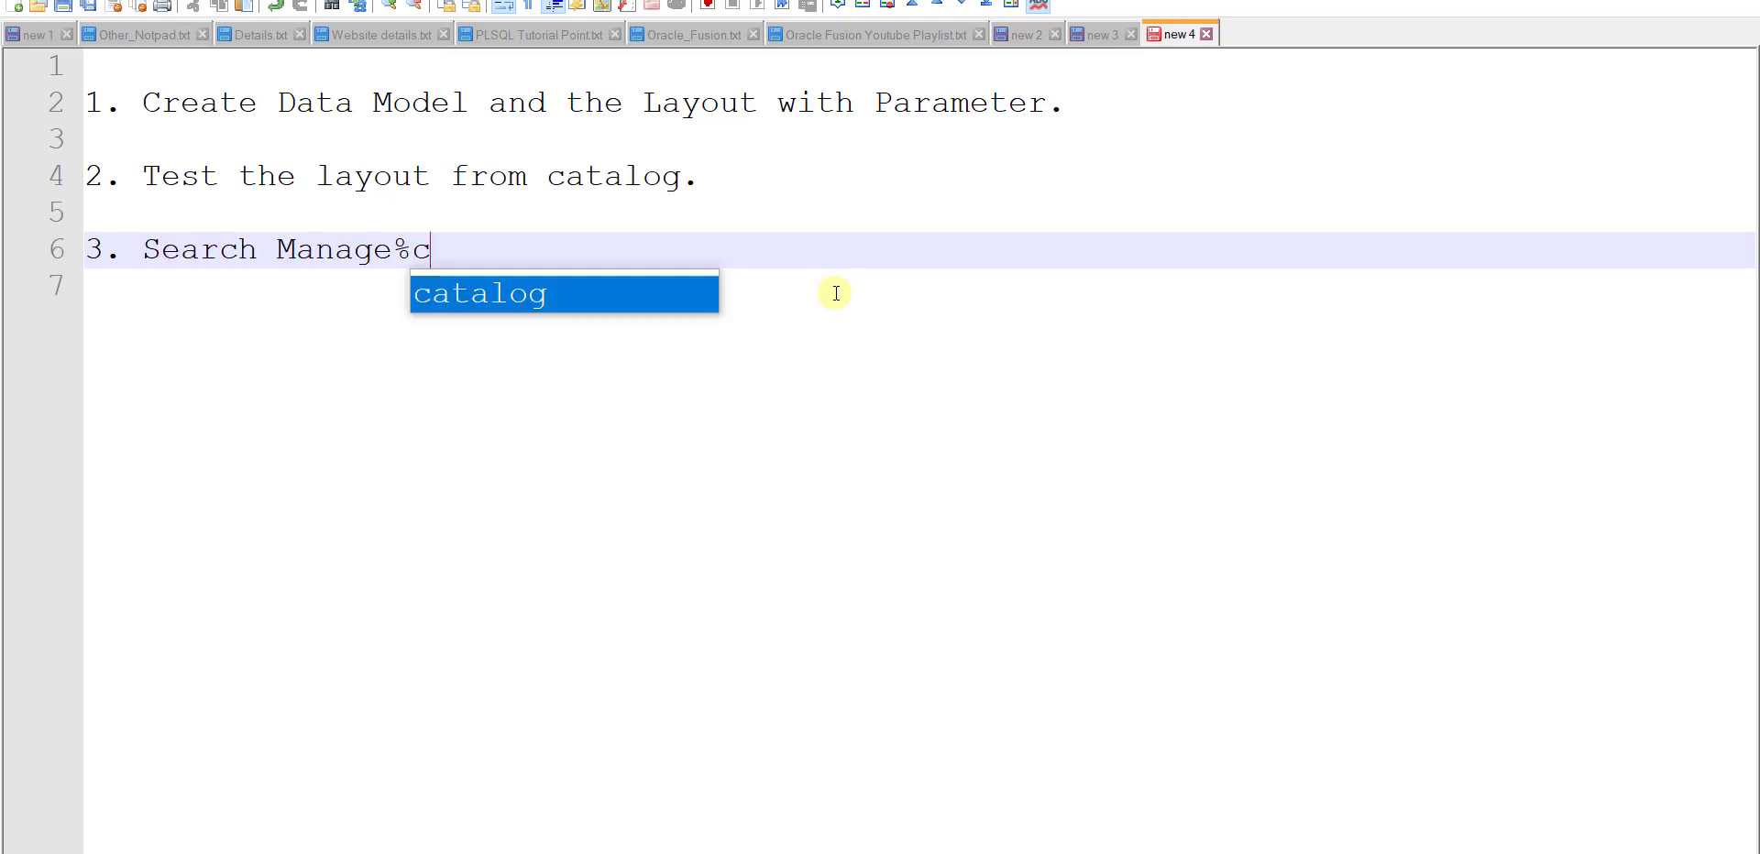
{"action": "type", "text": "ommon%"}
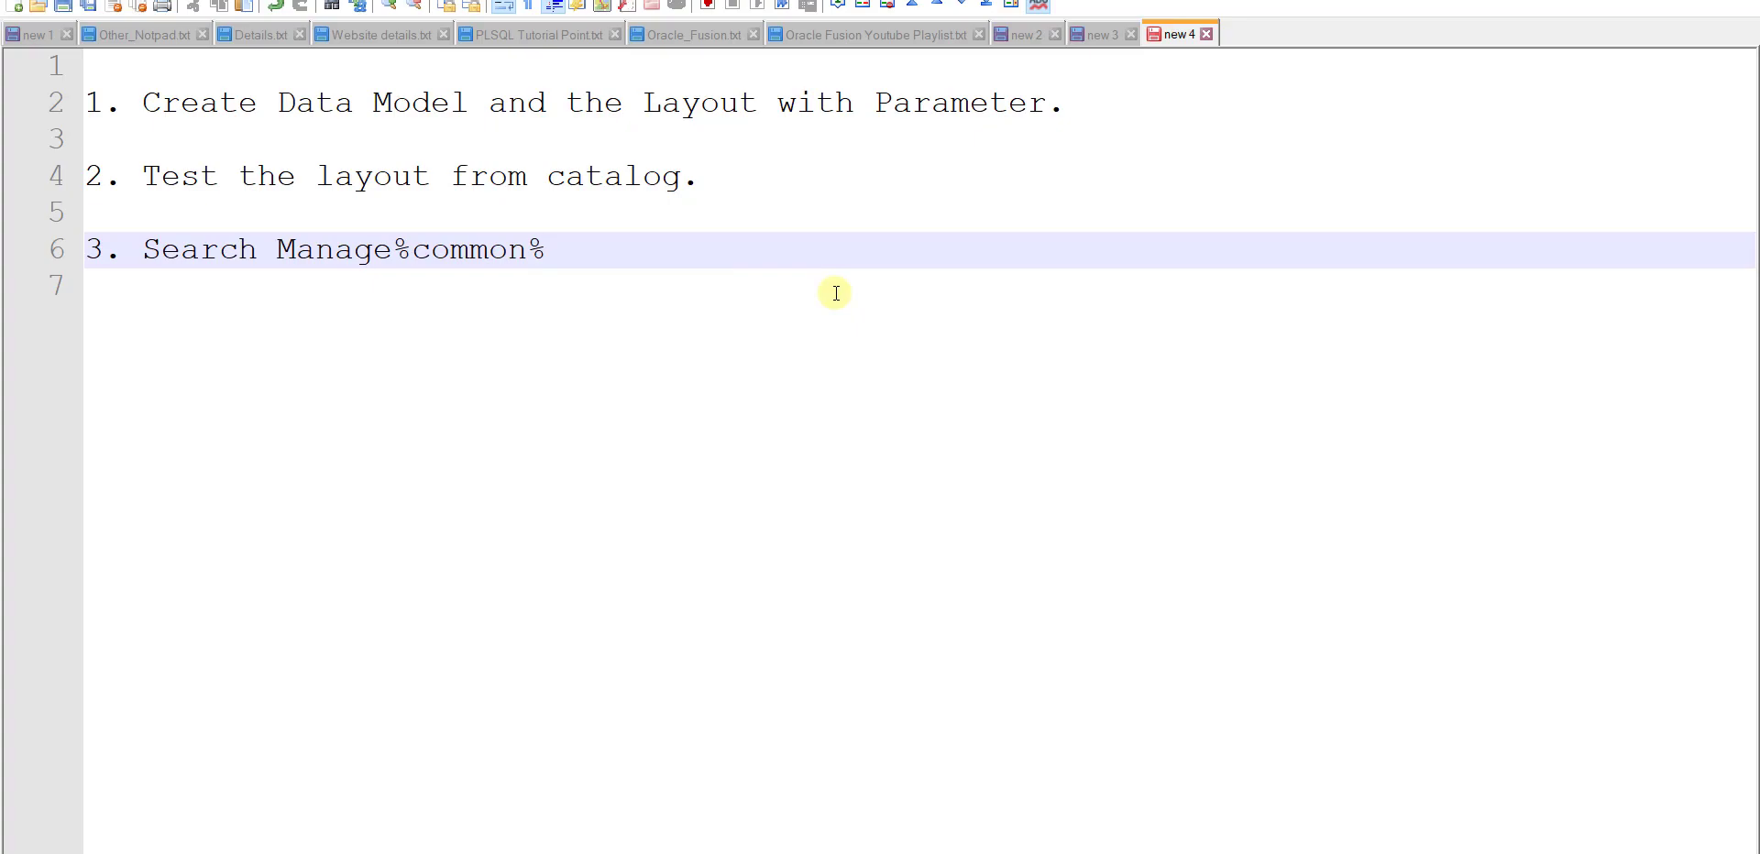
{"action": "type", "text": "l"}
Switch to Oracle Fusion in the browser and open the task search page of Setup and Maintenance.
{"action": "key", "text": "alt+Tab"}
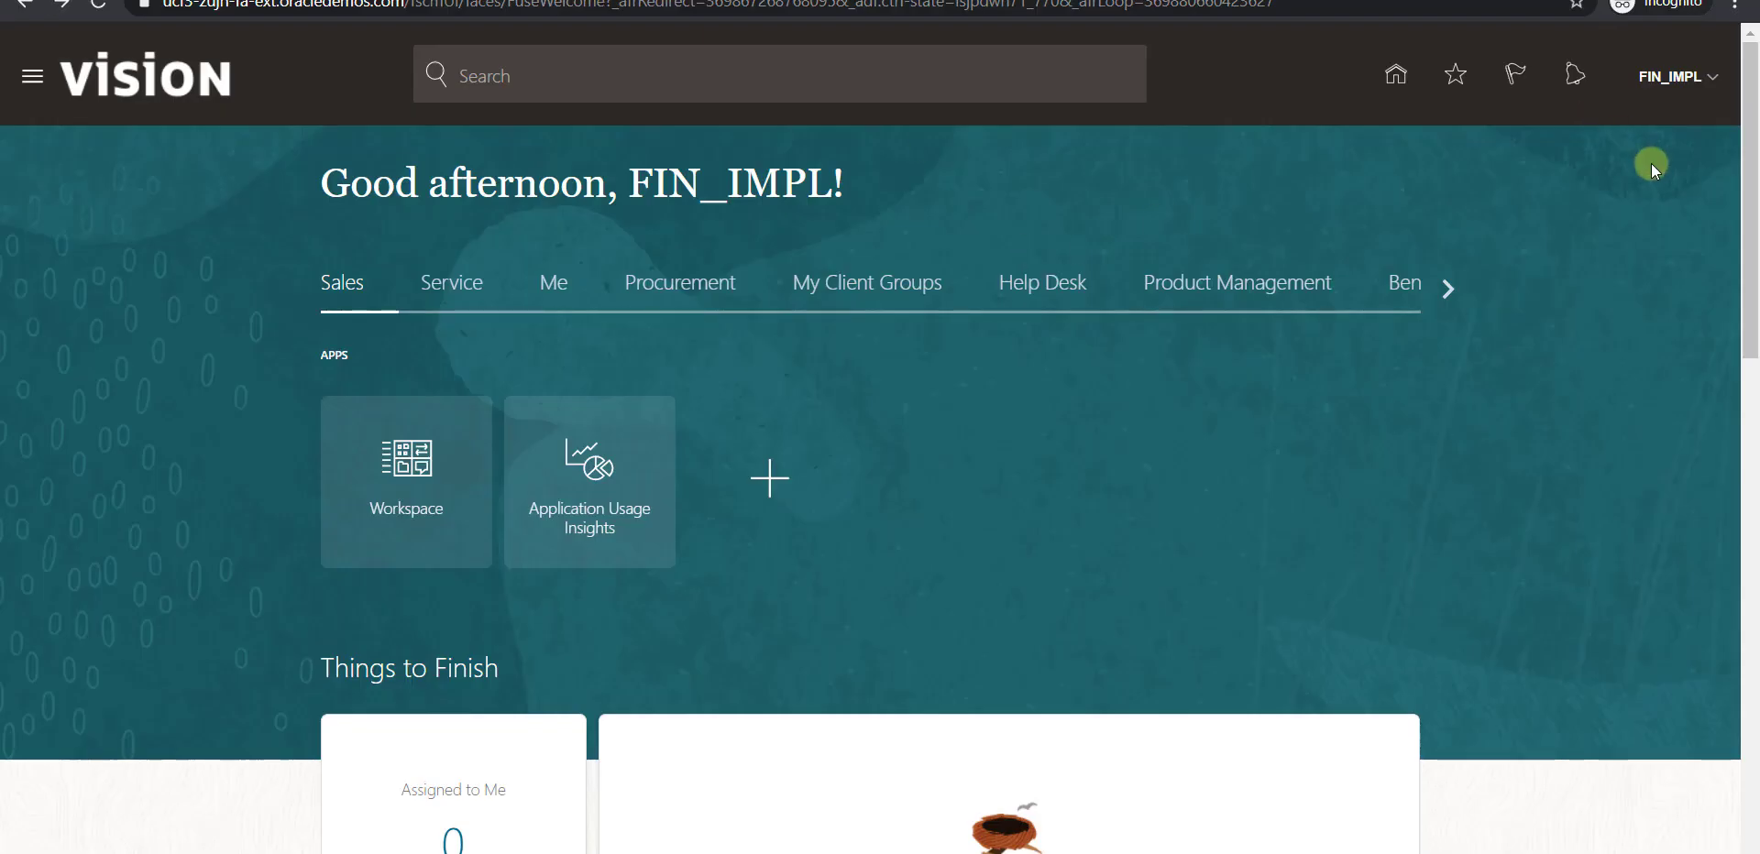
{"action": "left_click", "coordinate": [1713, 79]}
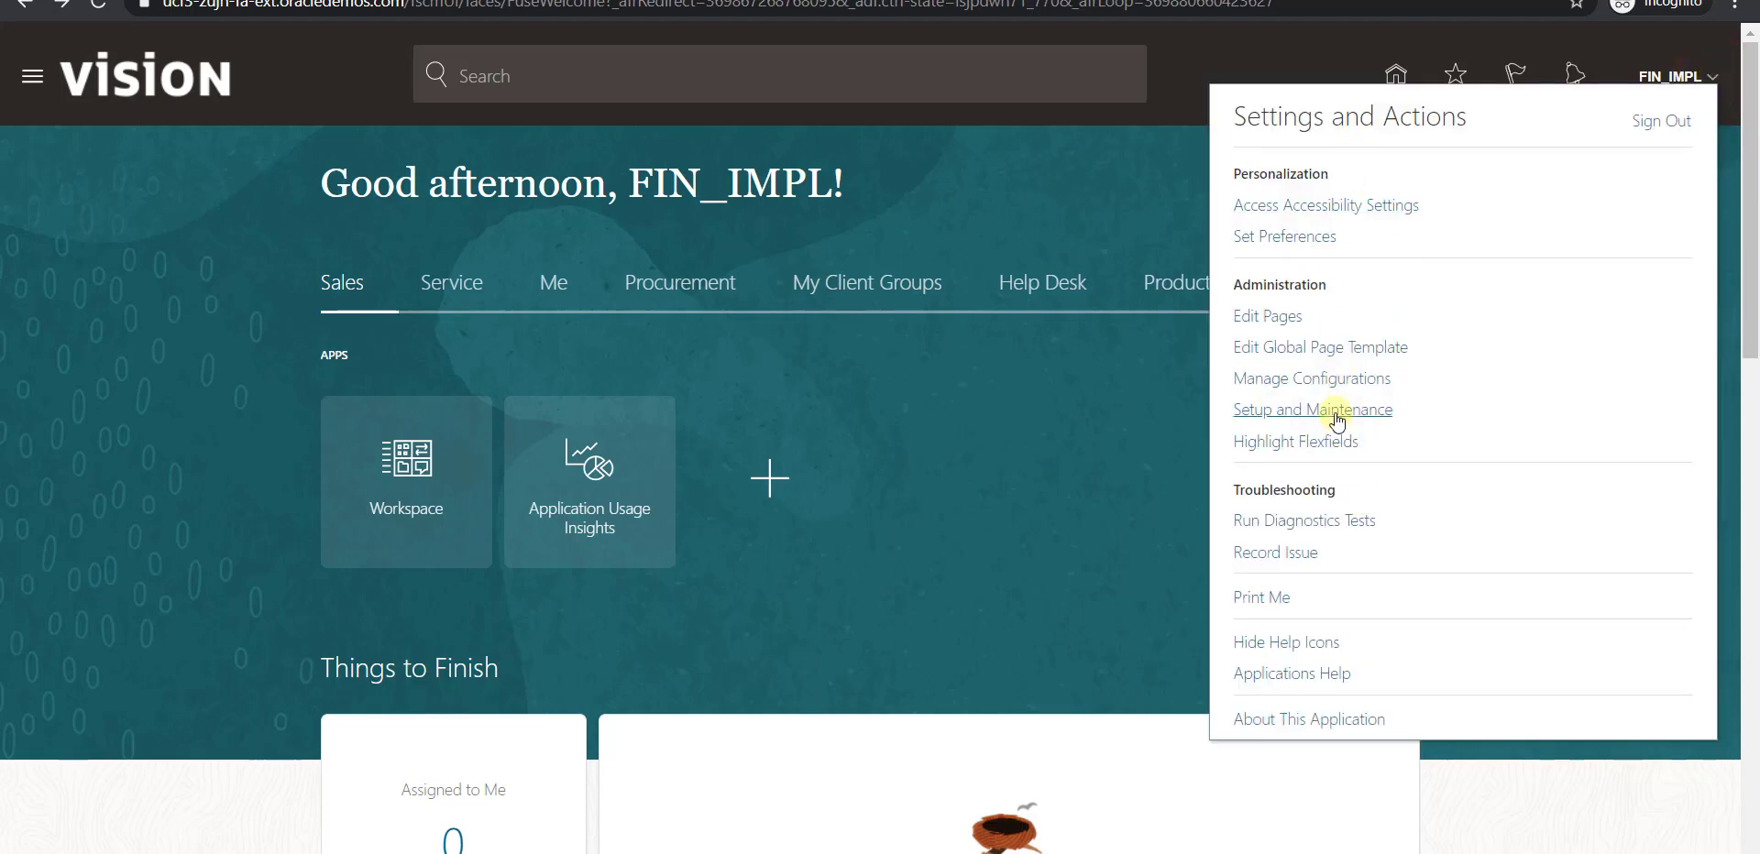
{"action": "left_click", "coordinate": [1338, 422]}
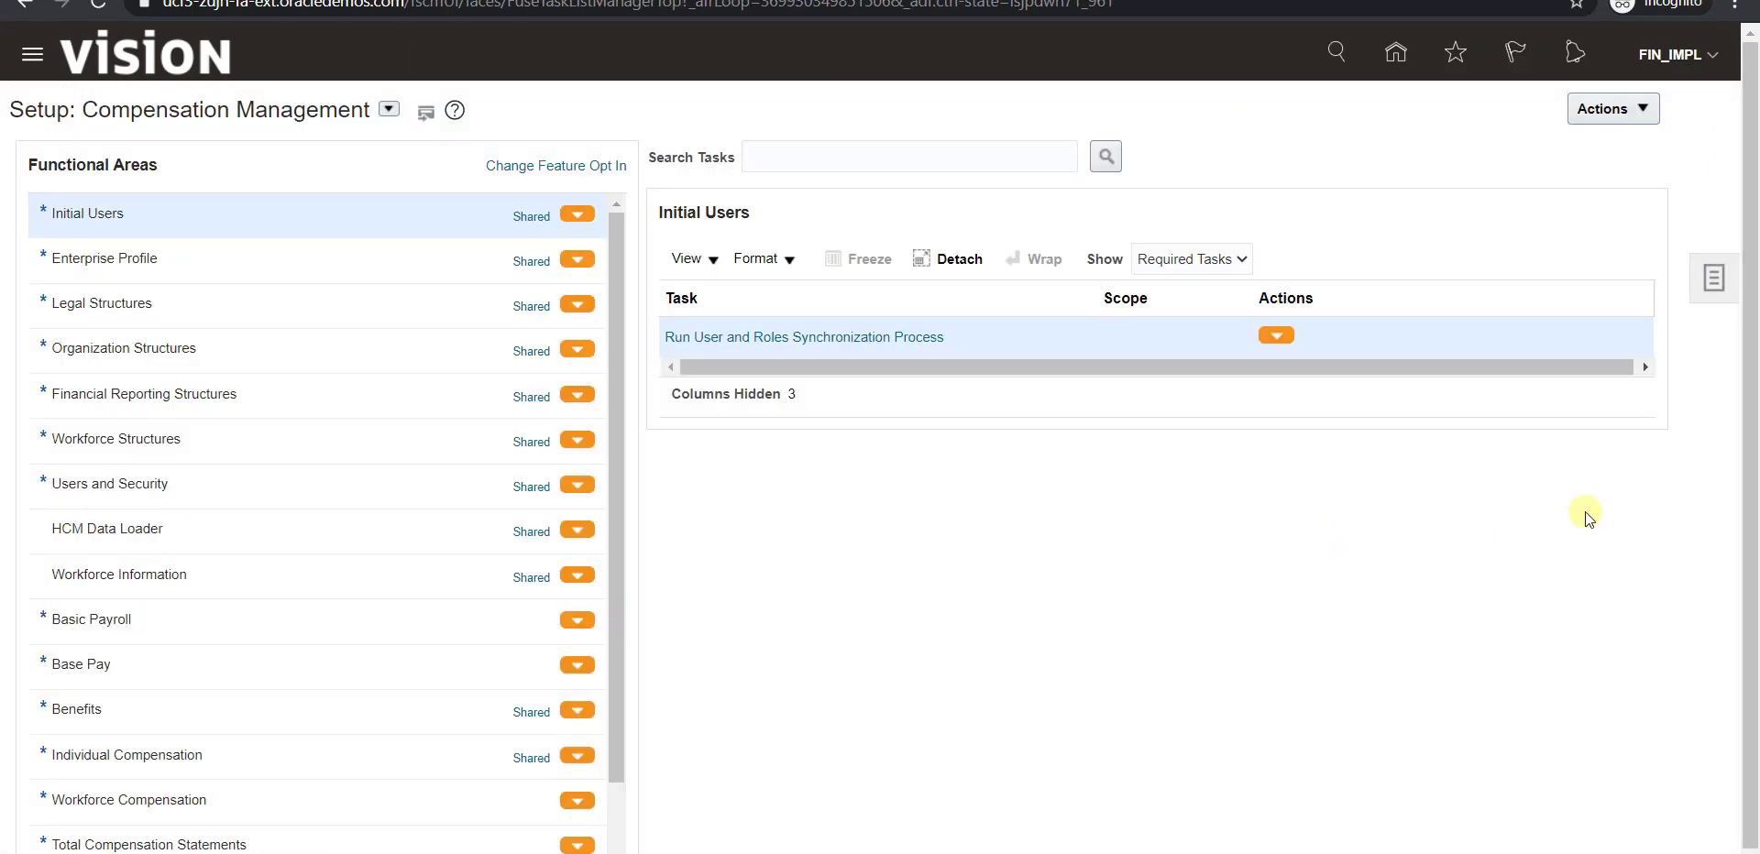
{"action": "left_click", "coordinate": [1714, 287]}
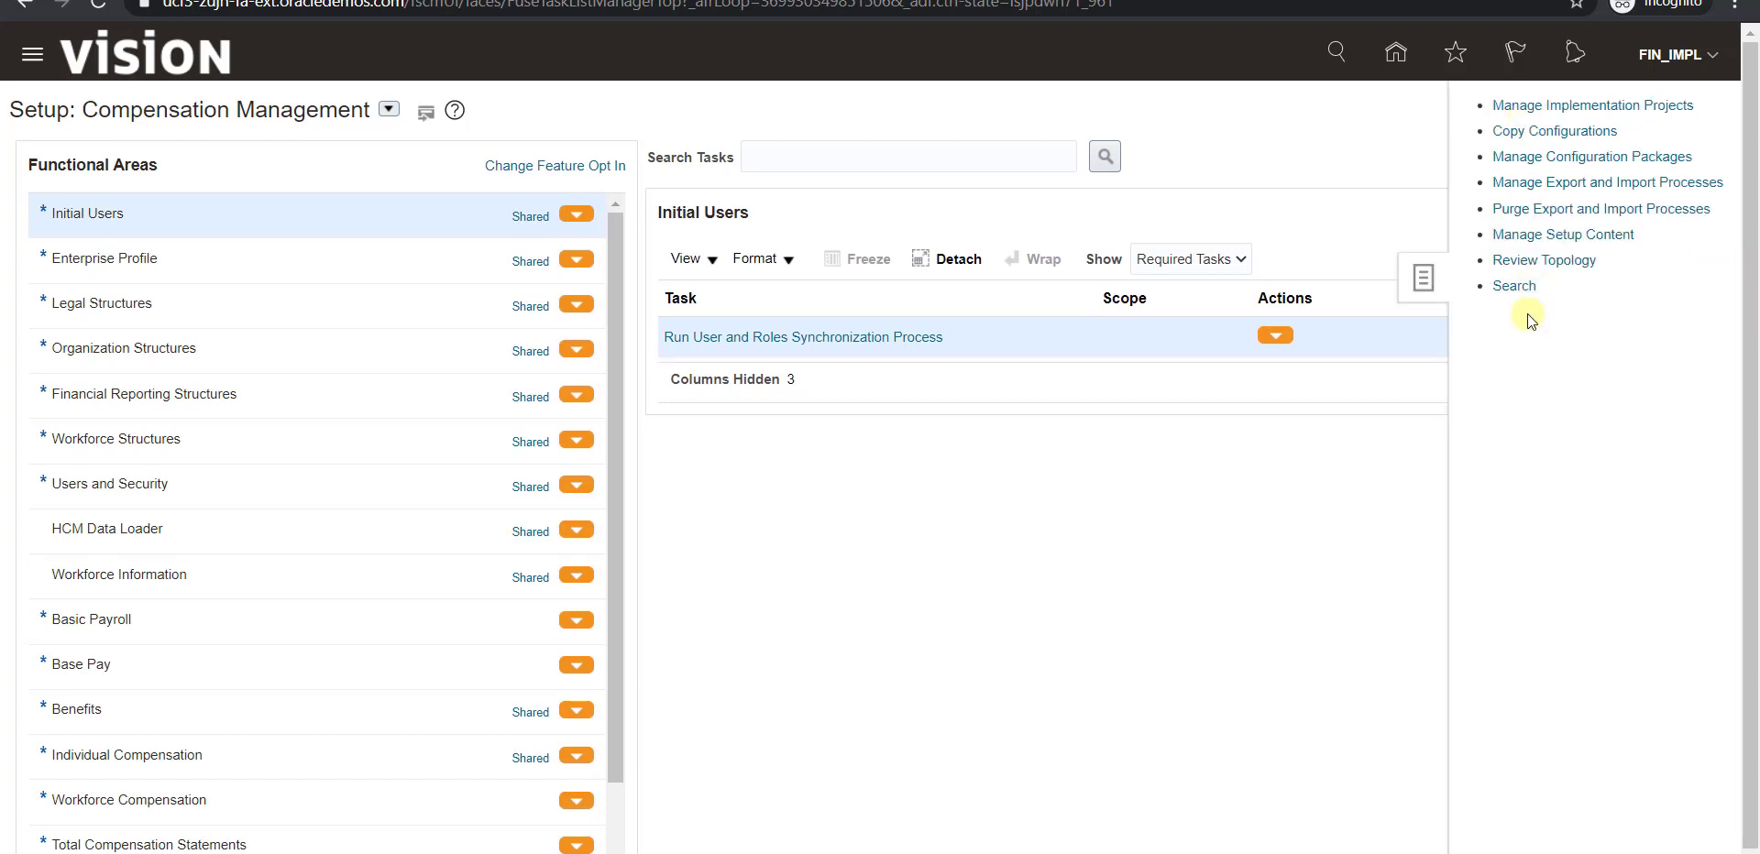
{"action": "left_click", "coordinate": [1513, 287]}
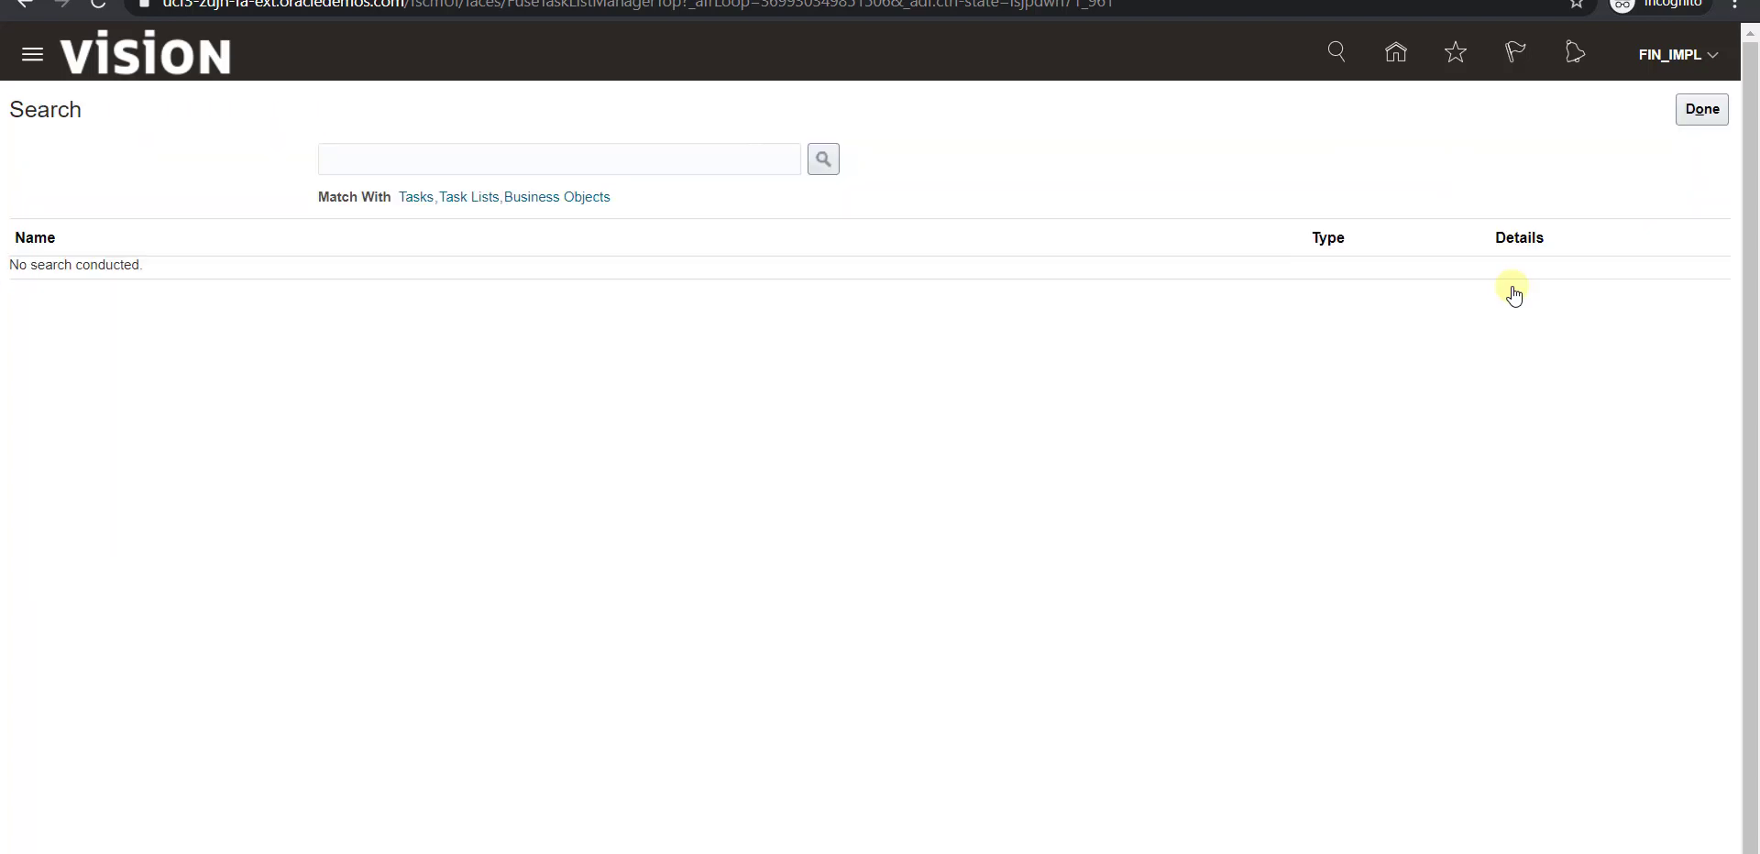
Search the setup tasks for "%manage%common%lookup%" and open the Manage Common Lookups task.
{"action": "left_click", "coordinate": [525, 154]}
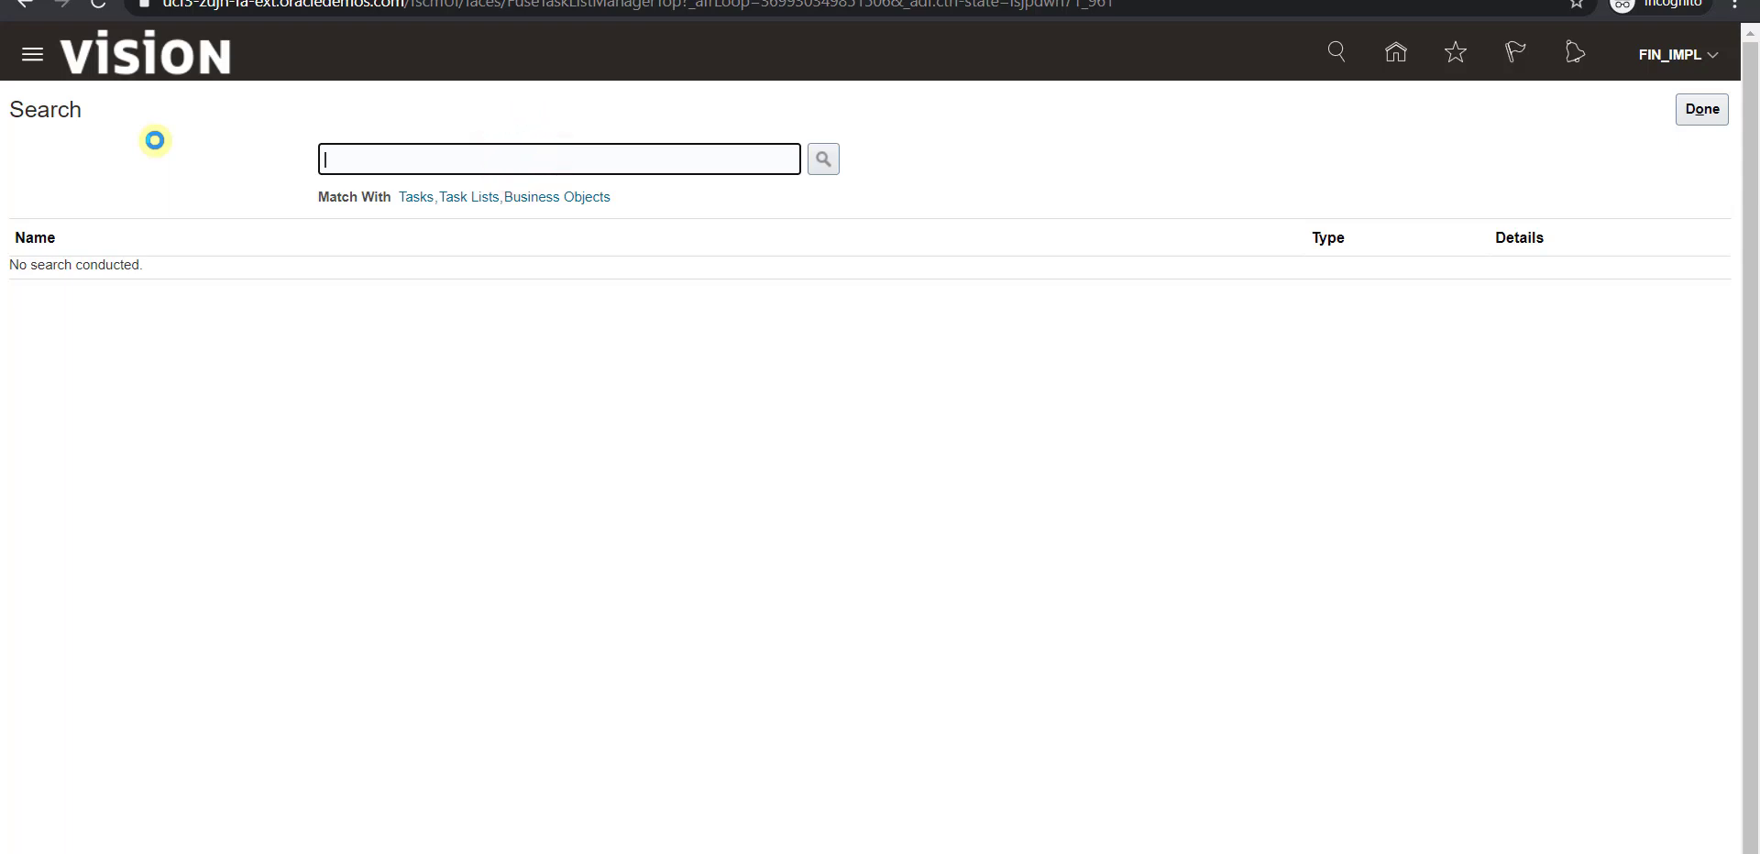
{"action": "type", "text": "%manage%common%lookup%"}
{"action": "left_click", "coordinate": [823, 162]}
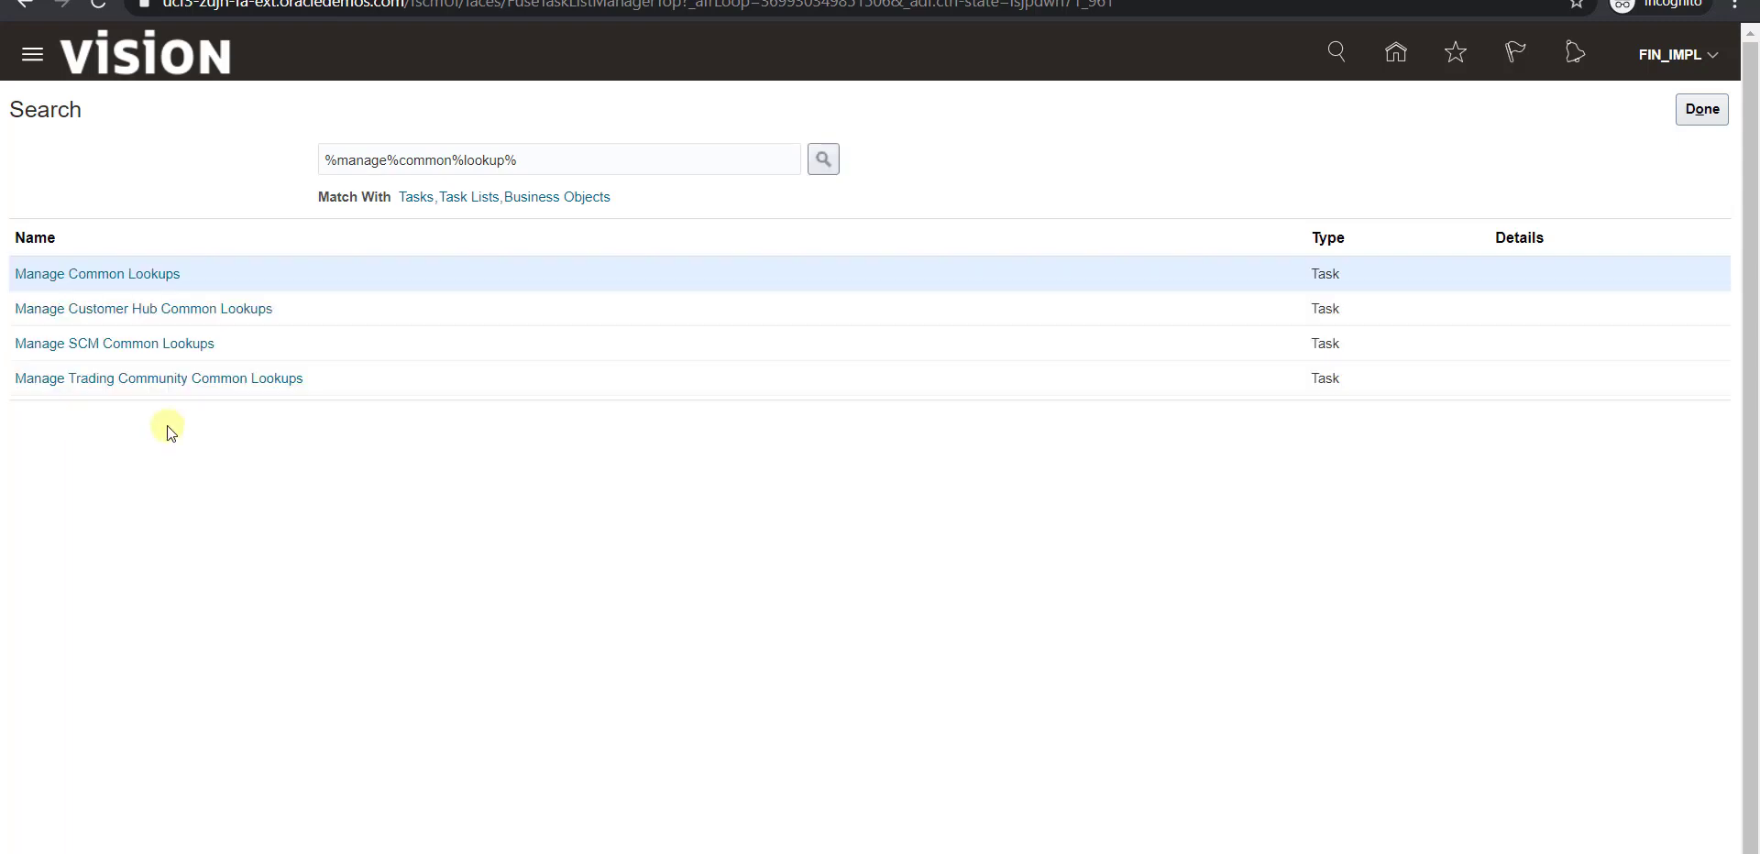
{"action": "left_click", "coordinate": [81, 277]}
Switch to the Notepad++ notes and write item 4 as "Create the lookup and lookup values.".
{"action": "key", "text": "alt+Tab"}
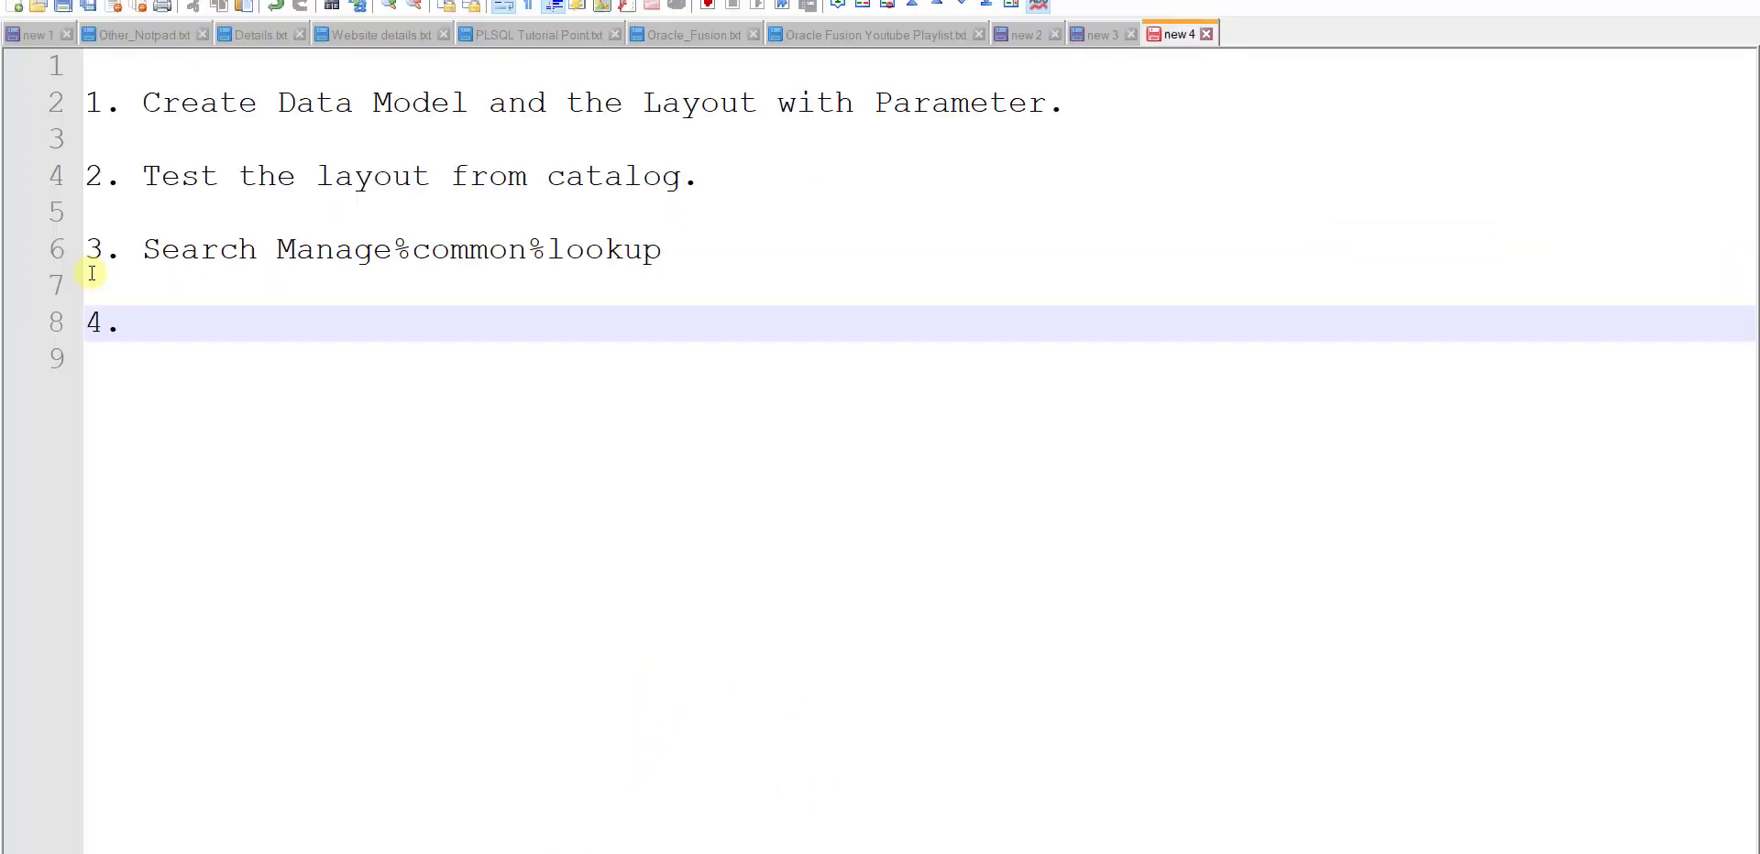
{"action": "left_click_drag", "start_coordinate": [145, 250], "coordinate": [661, 249]}
{"action": "left_click", "coordinate": [305, 316]}
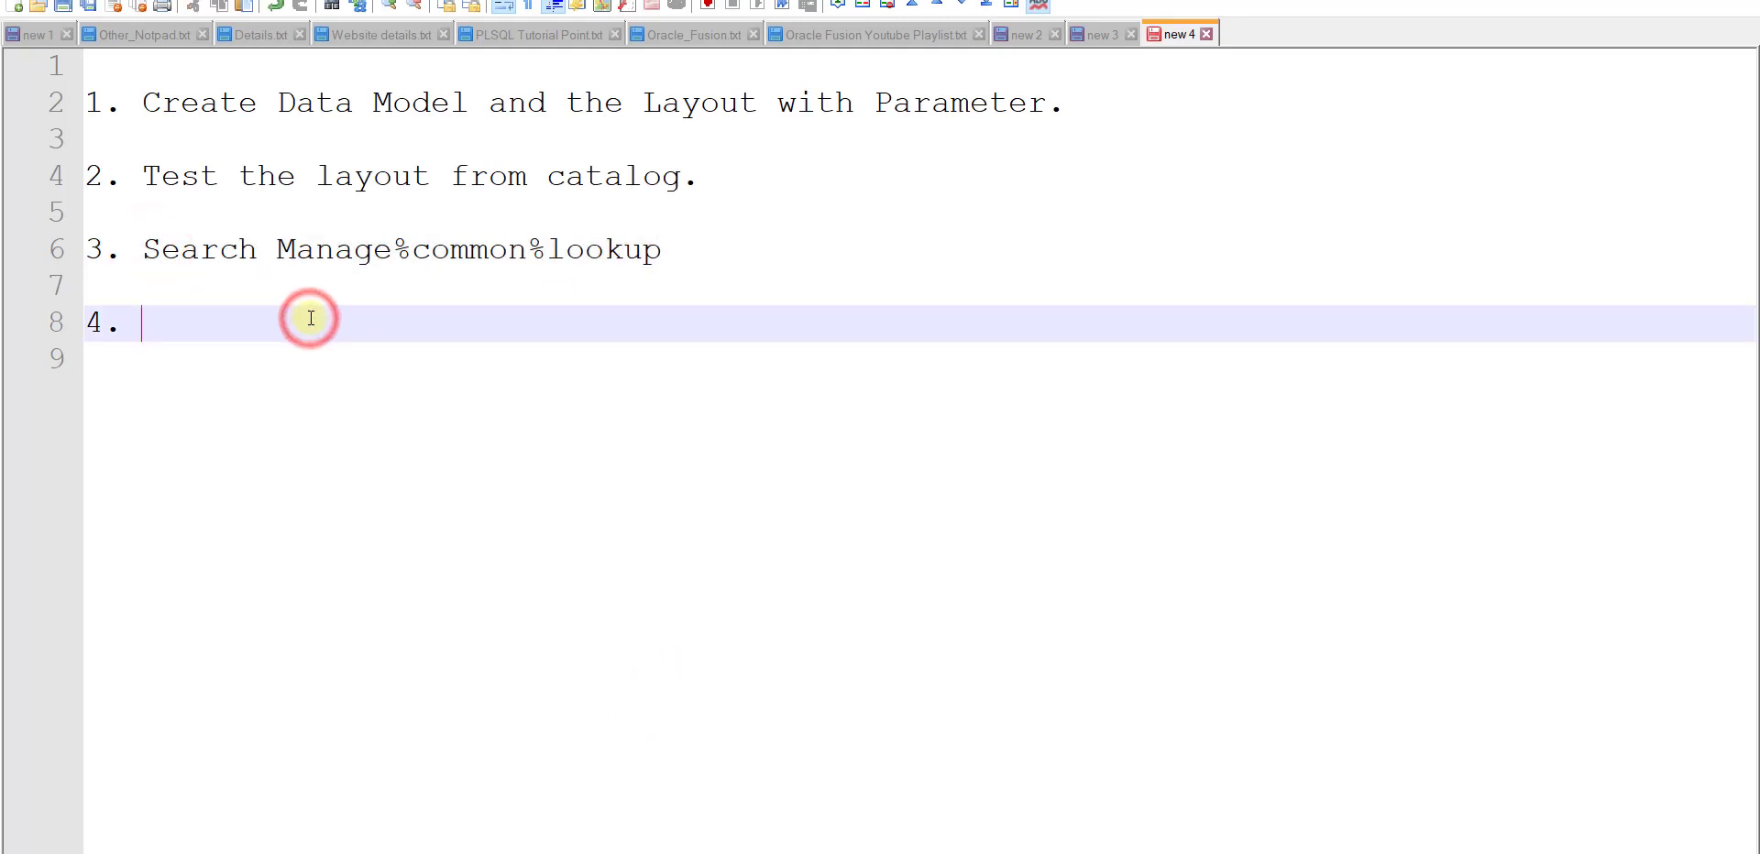
{"action": "type", "text": "Create the "}
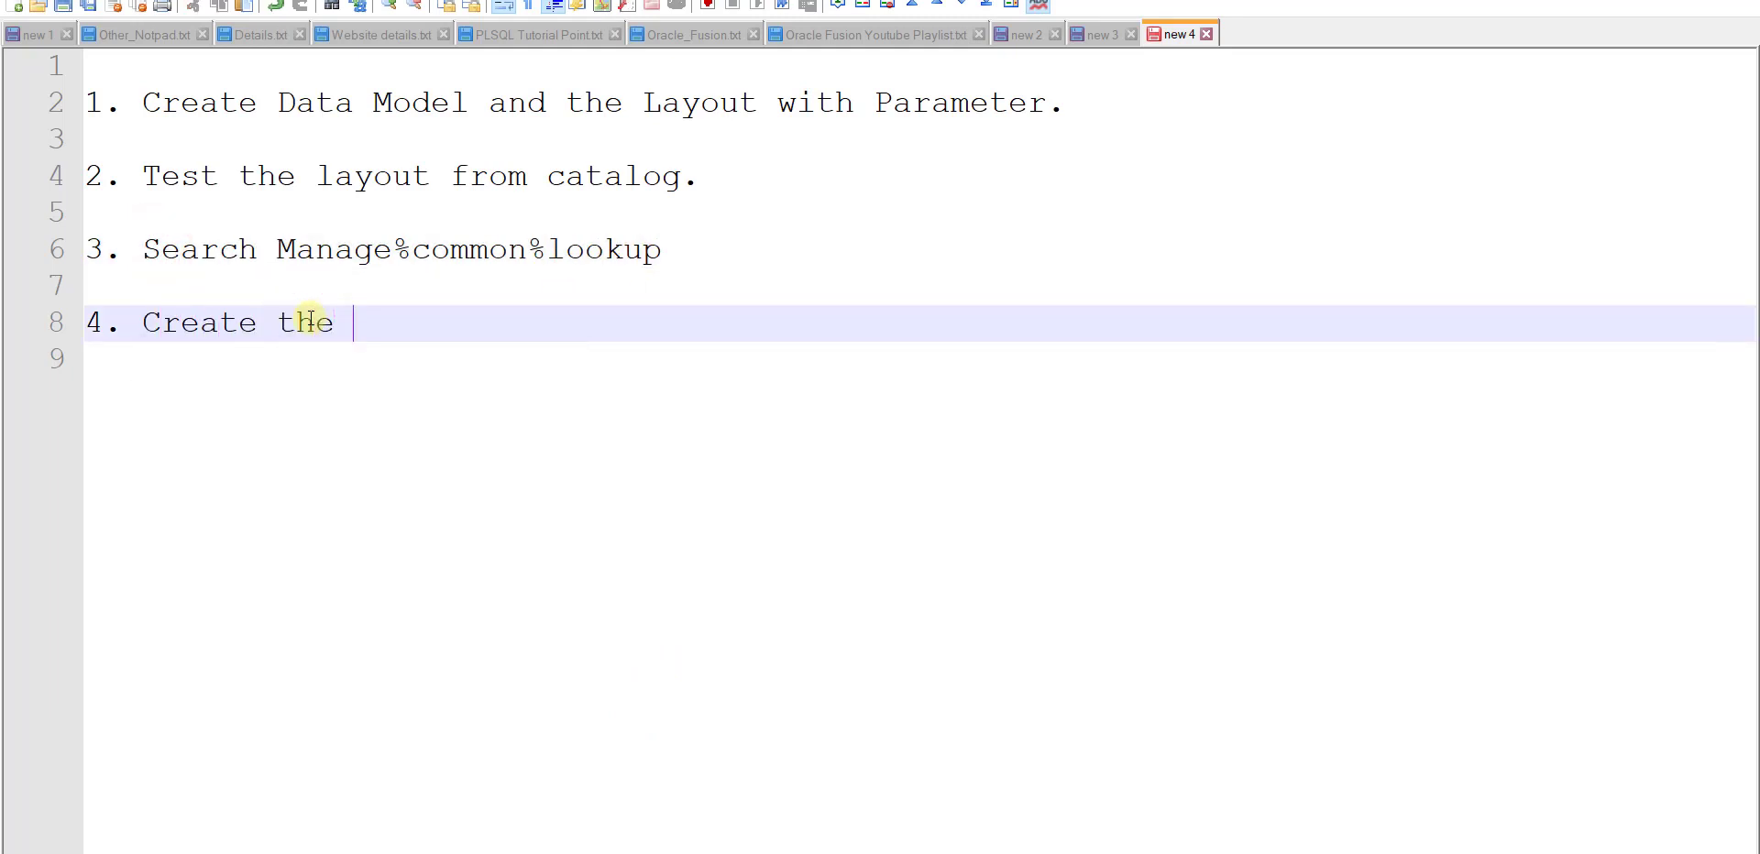
{"action": "type", "text": "lookup and lookup"}
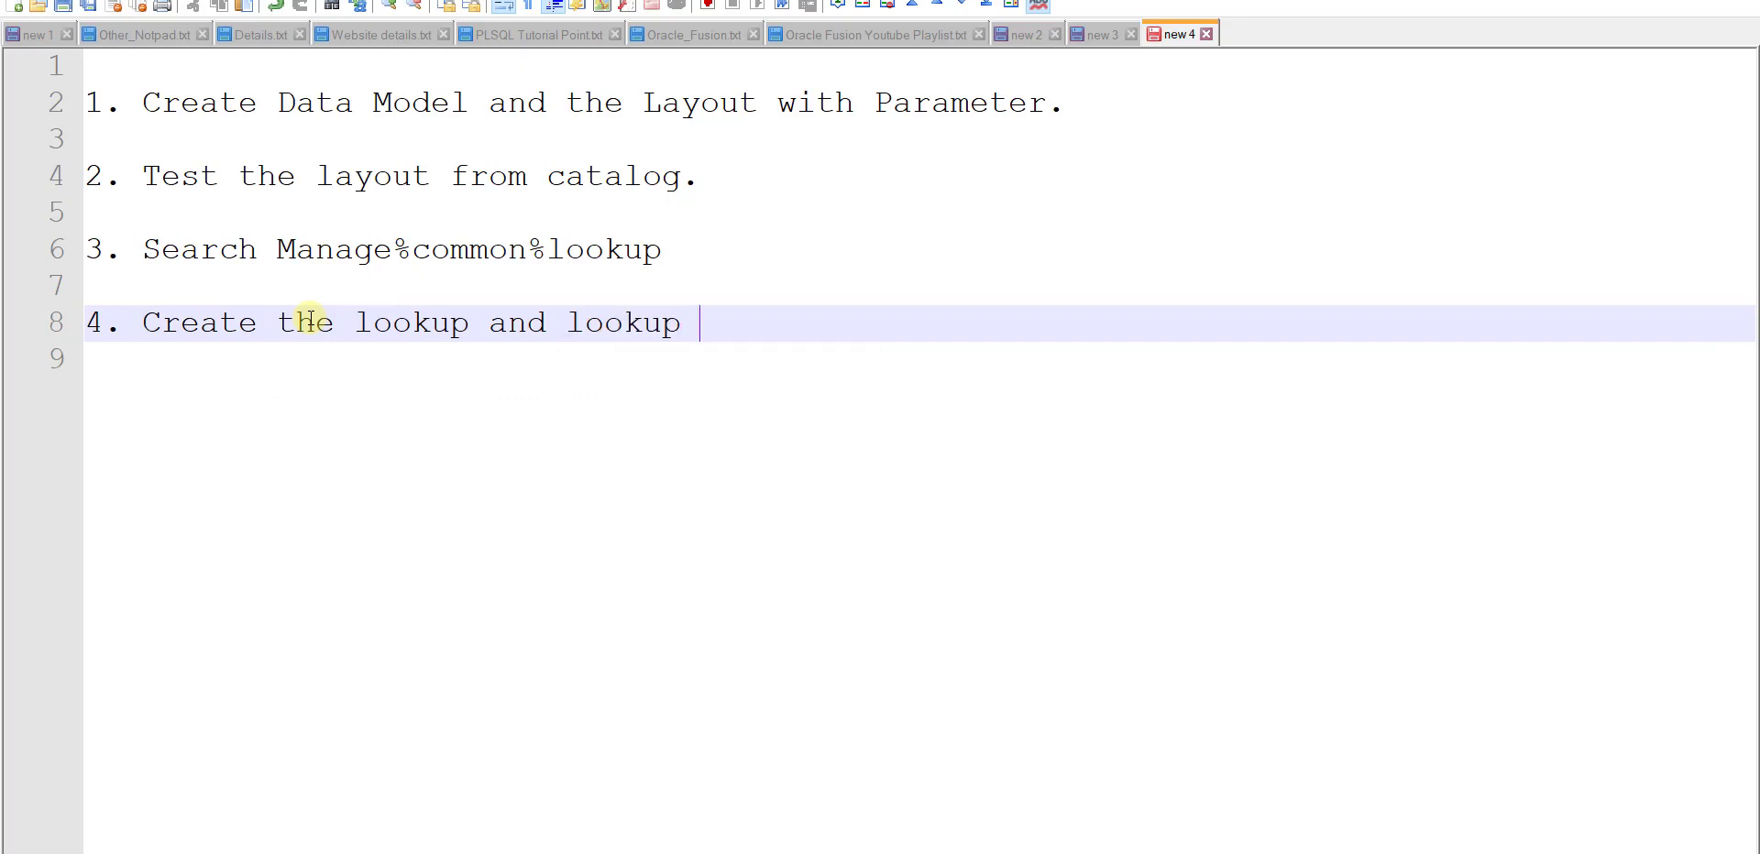
Back in Oracle Fusion's Manage Common Lookups page, add a new lookup type named XX_PO_TYPE_LOOKUP.
{"action": "key", "text": "alt+Tab"}
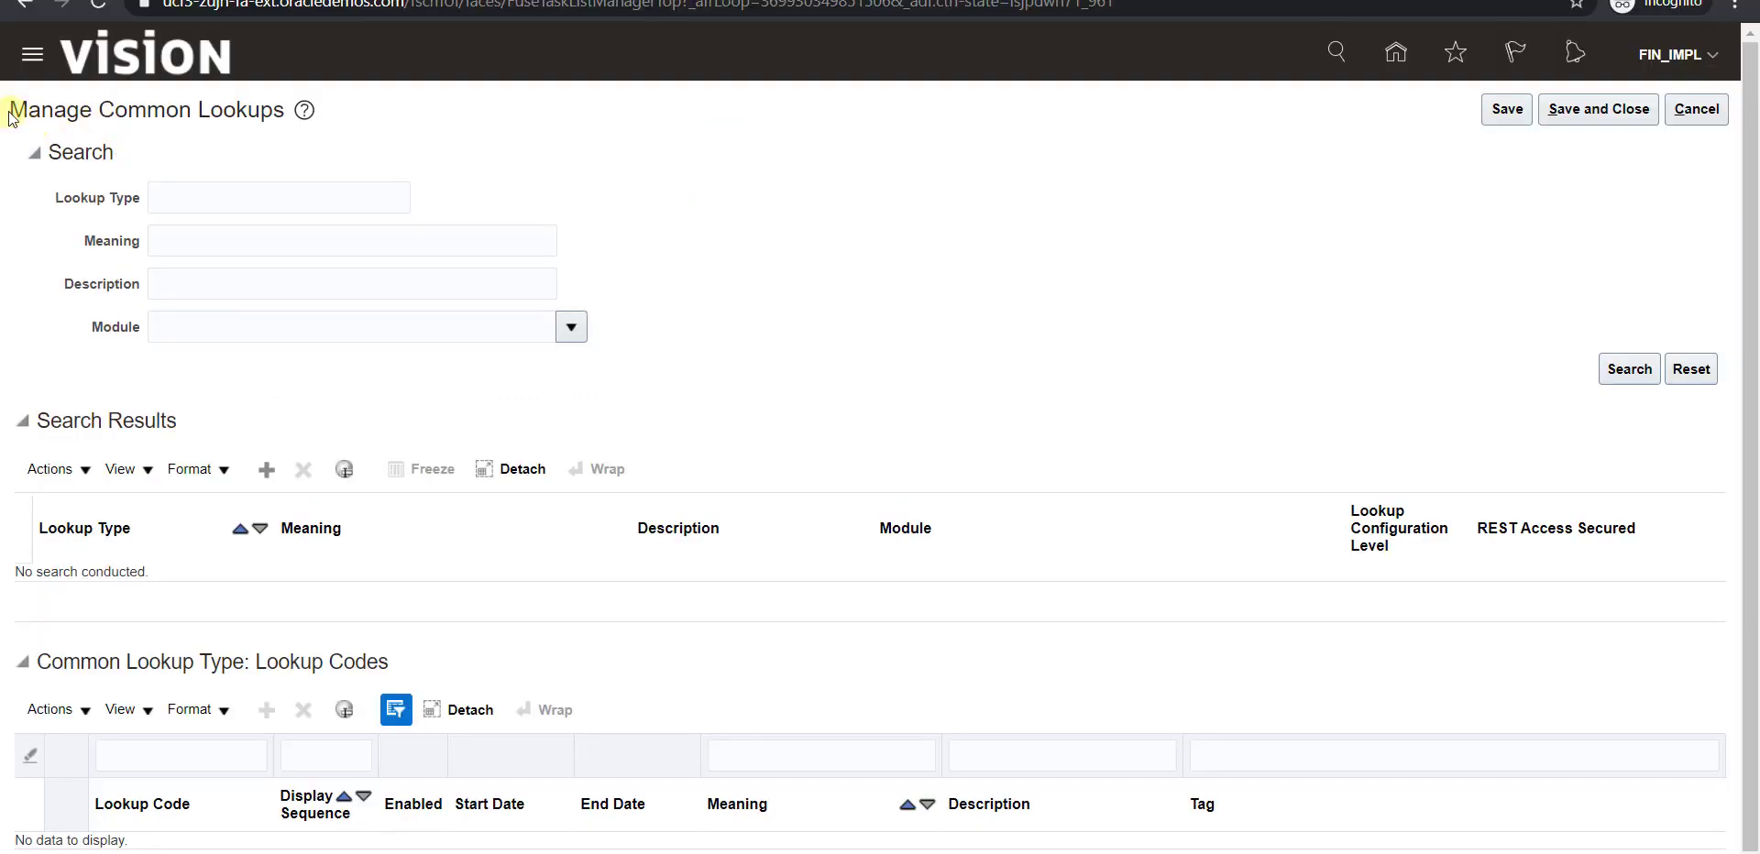
{"action": "left_click_drag", "start_coordinate": [6, 110], "coordinate": [284, 112]}
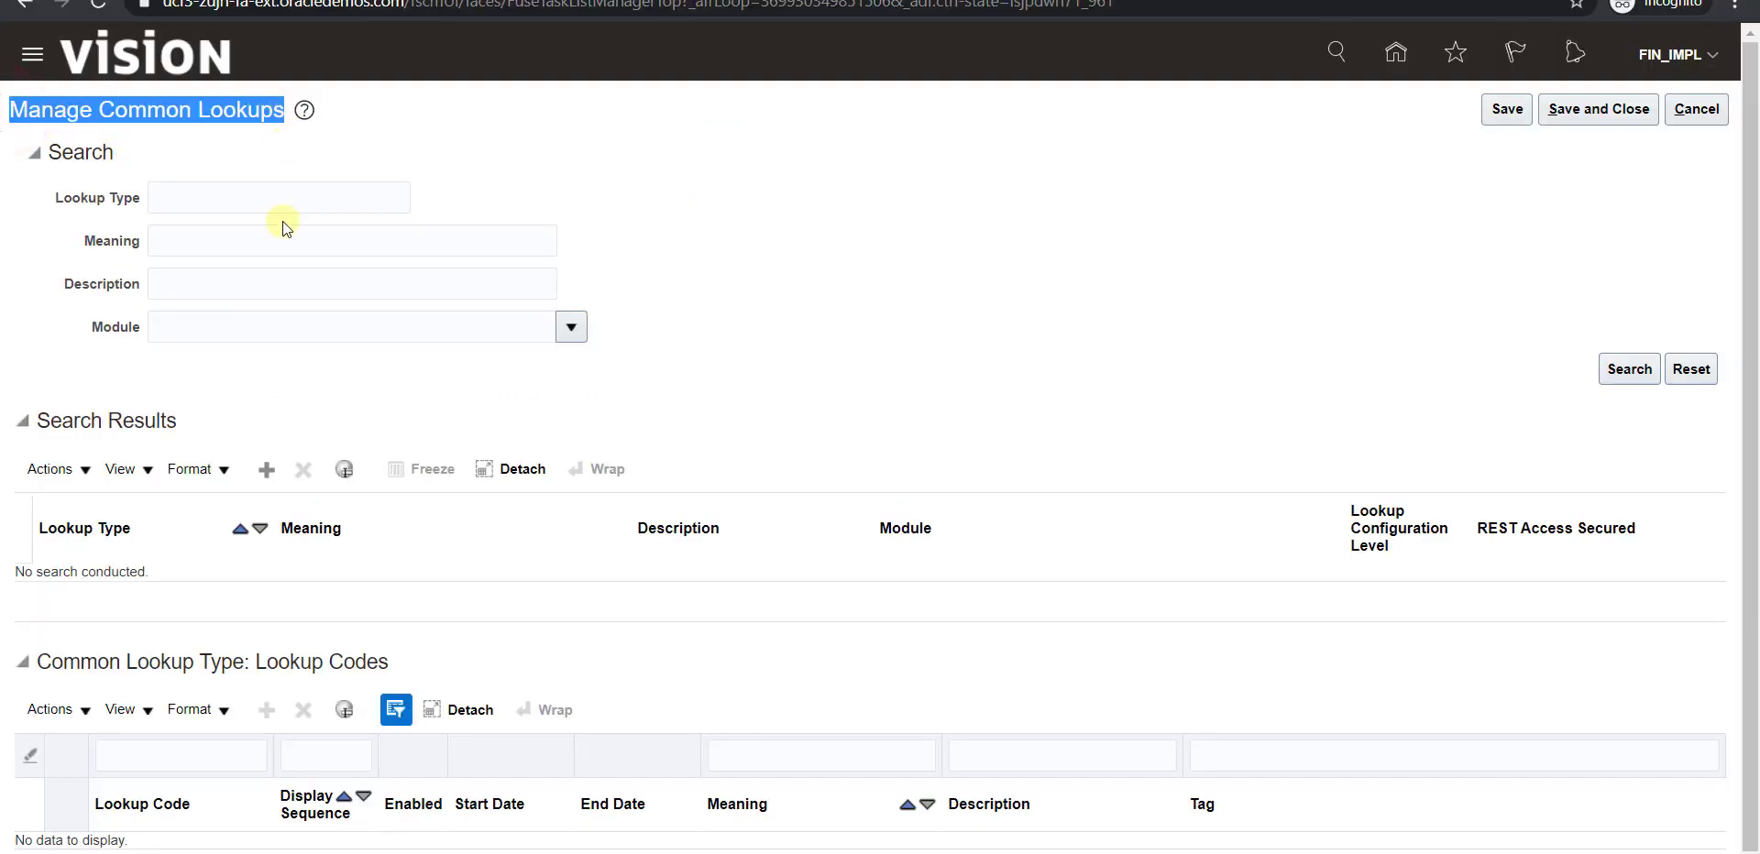
{"action": "left_click", "coordinate": [1024, 290]}
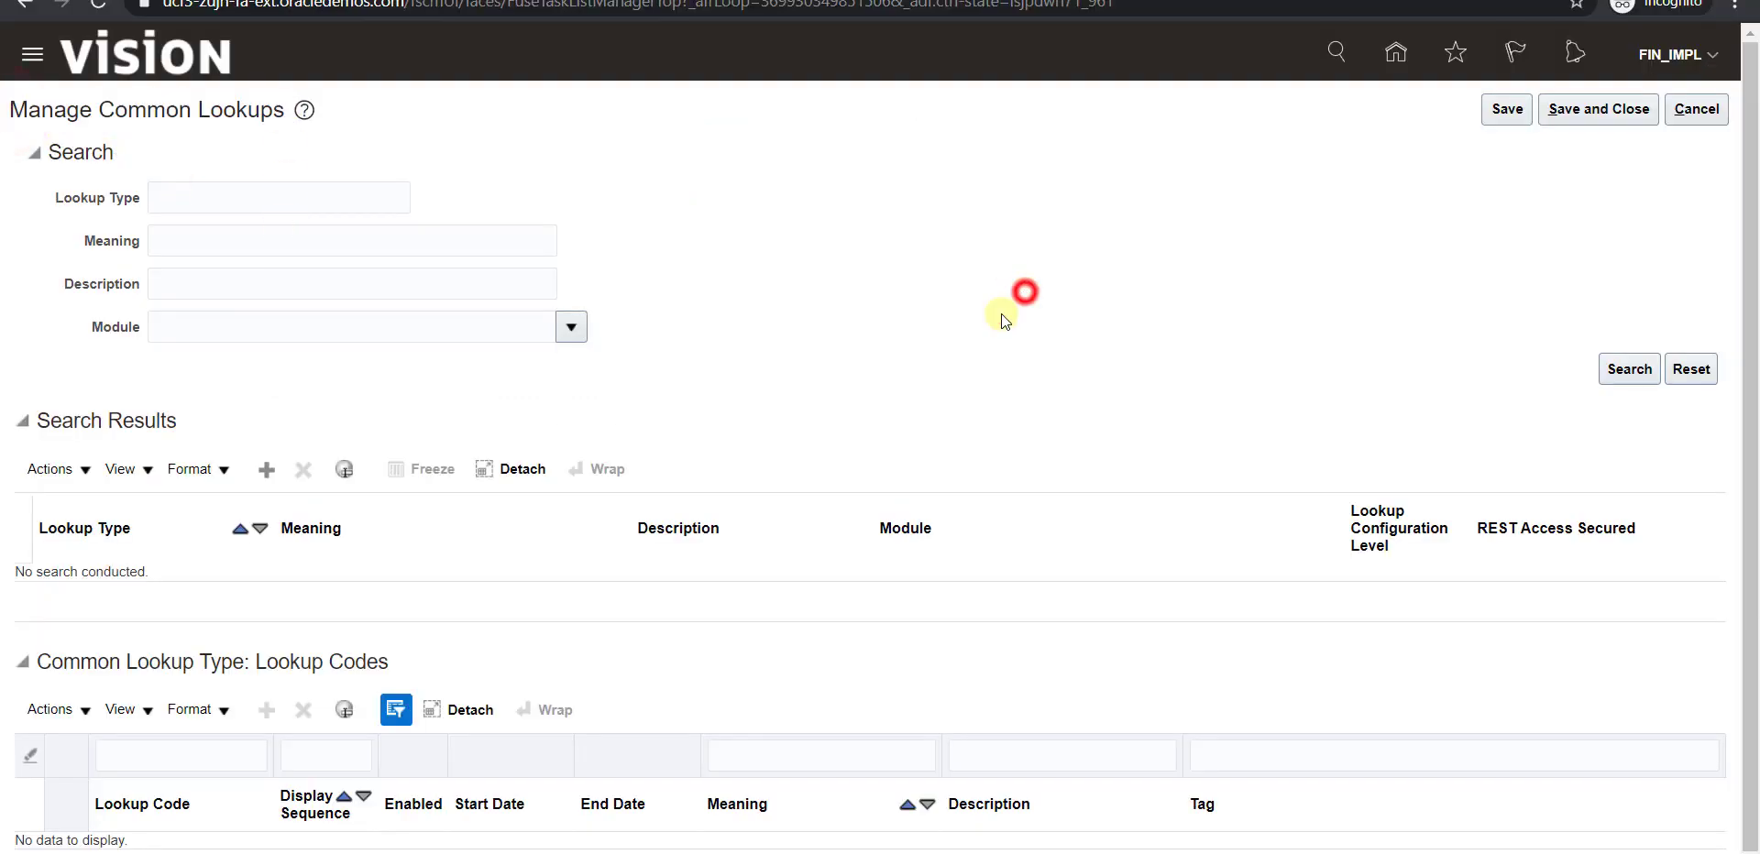
{"action": "left_click", "coordinate": [267, 473]}
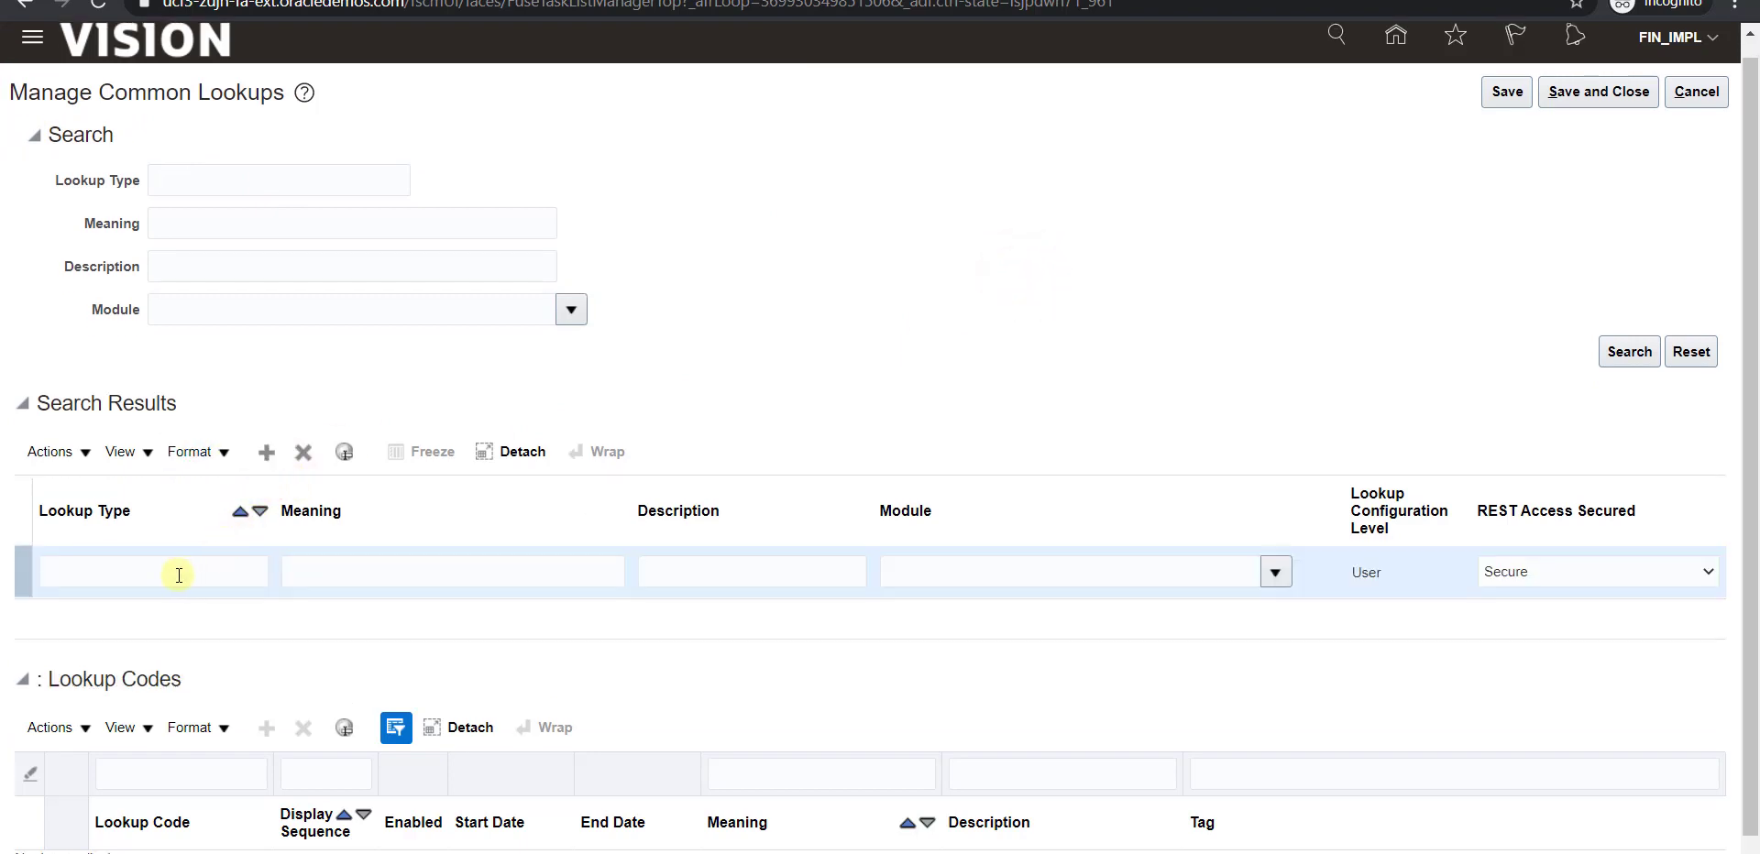
{"action": "left_click", "coordinate": [72, 573]}
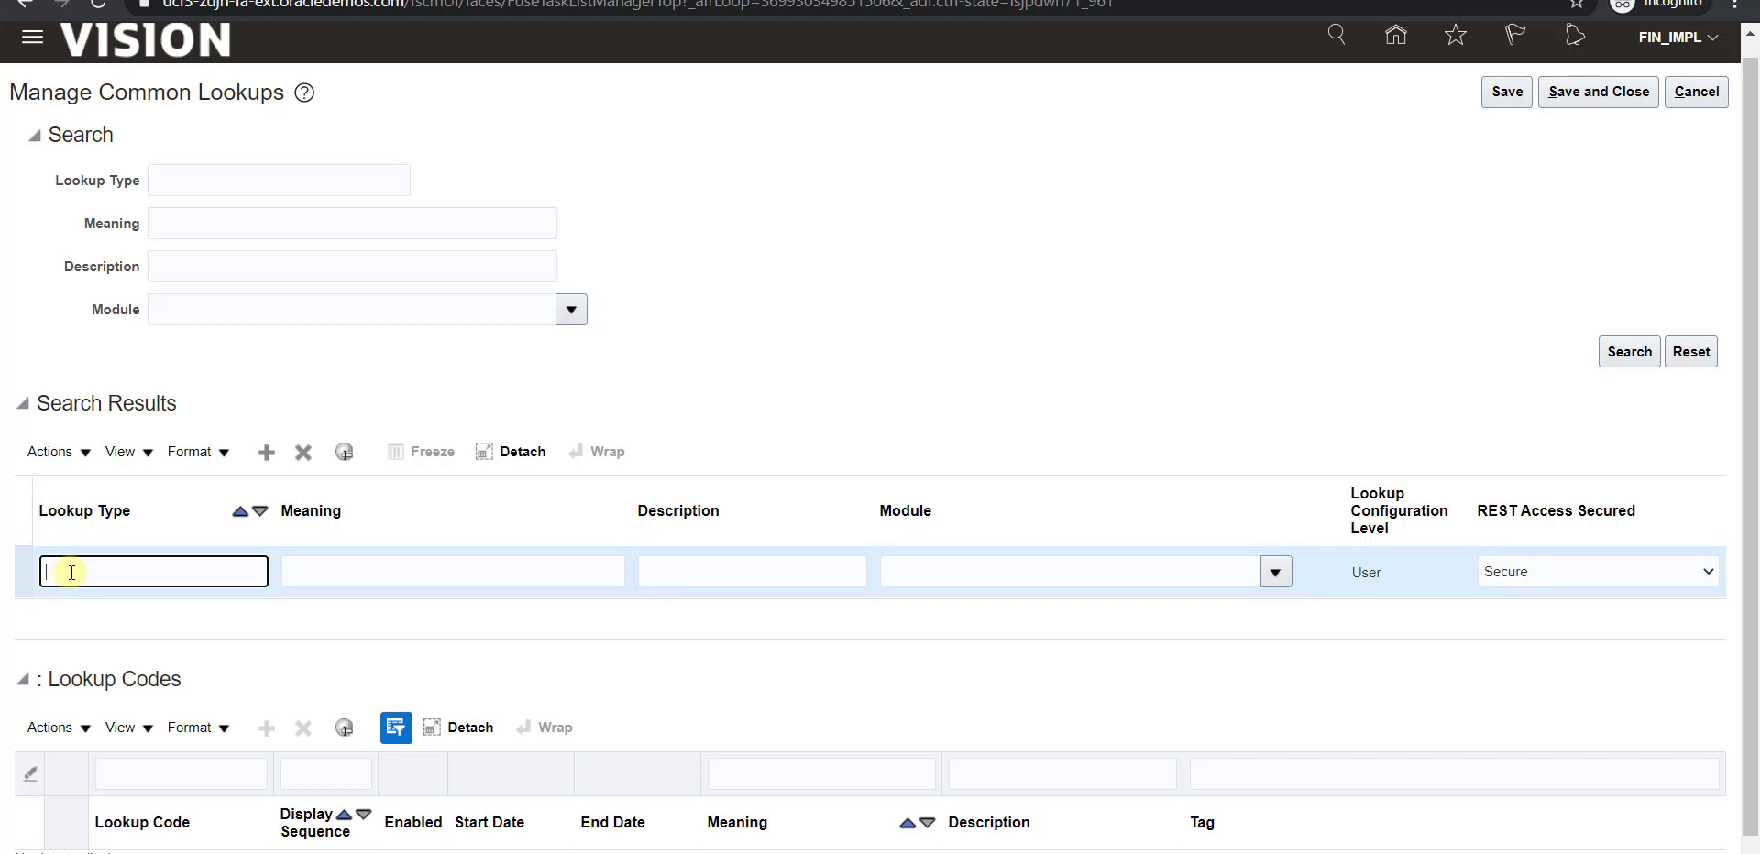
{"action": "type", "text": "XX_PO_TYPE_LLOOKUP"}
Copy the lookup type name XX_PO_TYPE_LOOKUP into the new row's Meaning and Description.
{"action": "double_click", "coordinate": [213, 568]}
{"action": "key", "text": "ctrl+c"}
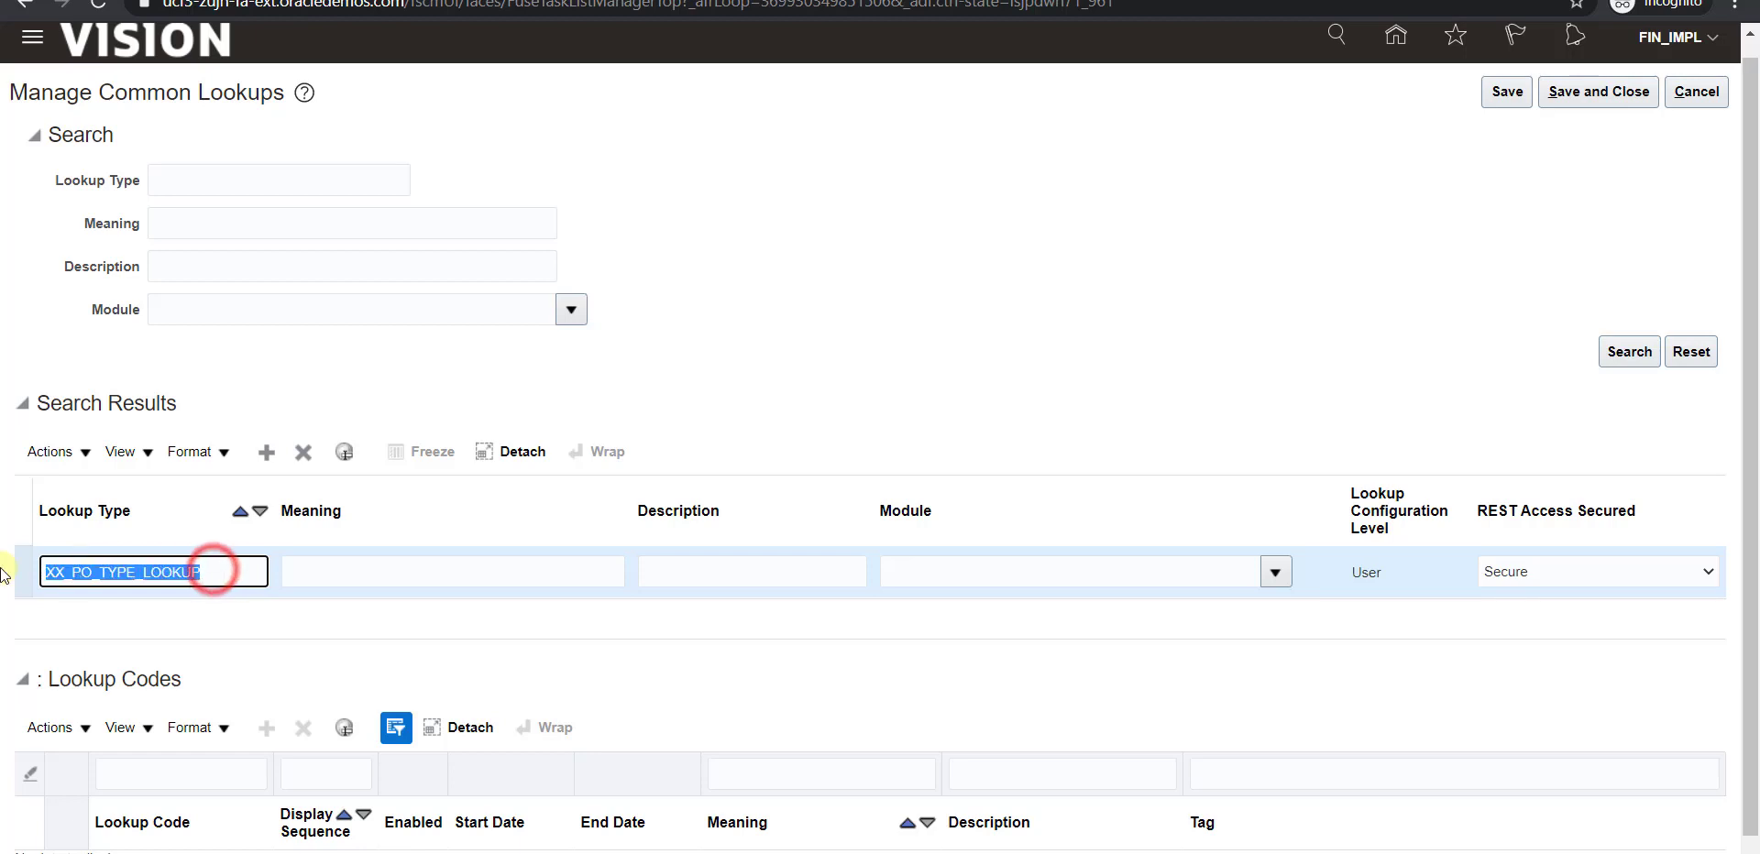
{"action": "left_click", "coordinate": [323, 573]}
{"action": "key", "text": "ctrl+v"}
{"action": "key", "text": "Tab"}
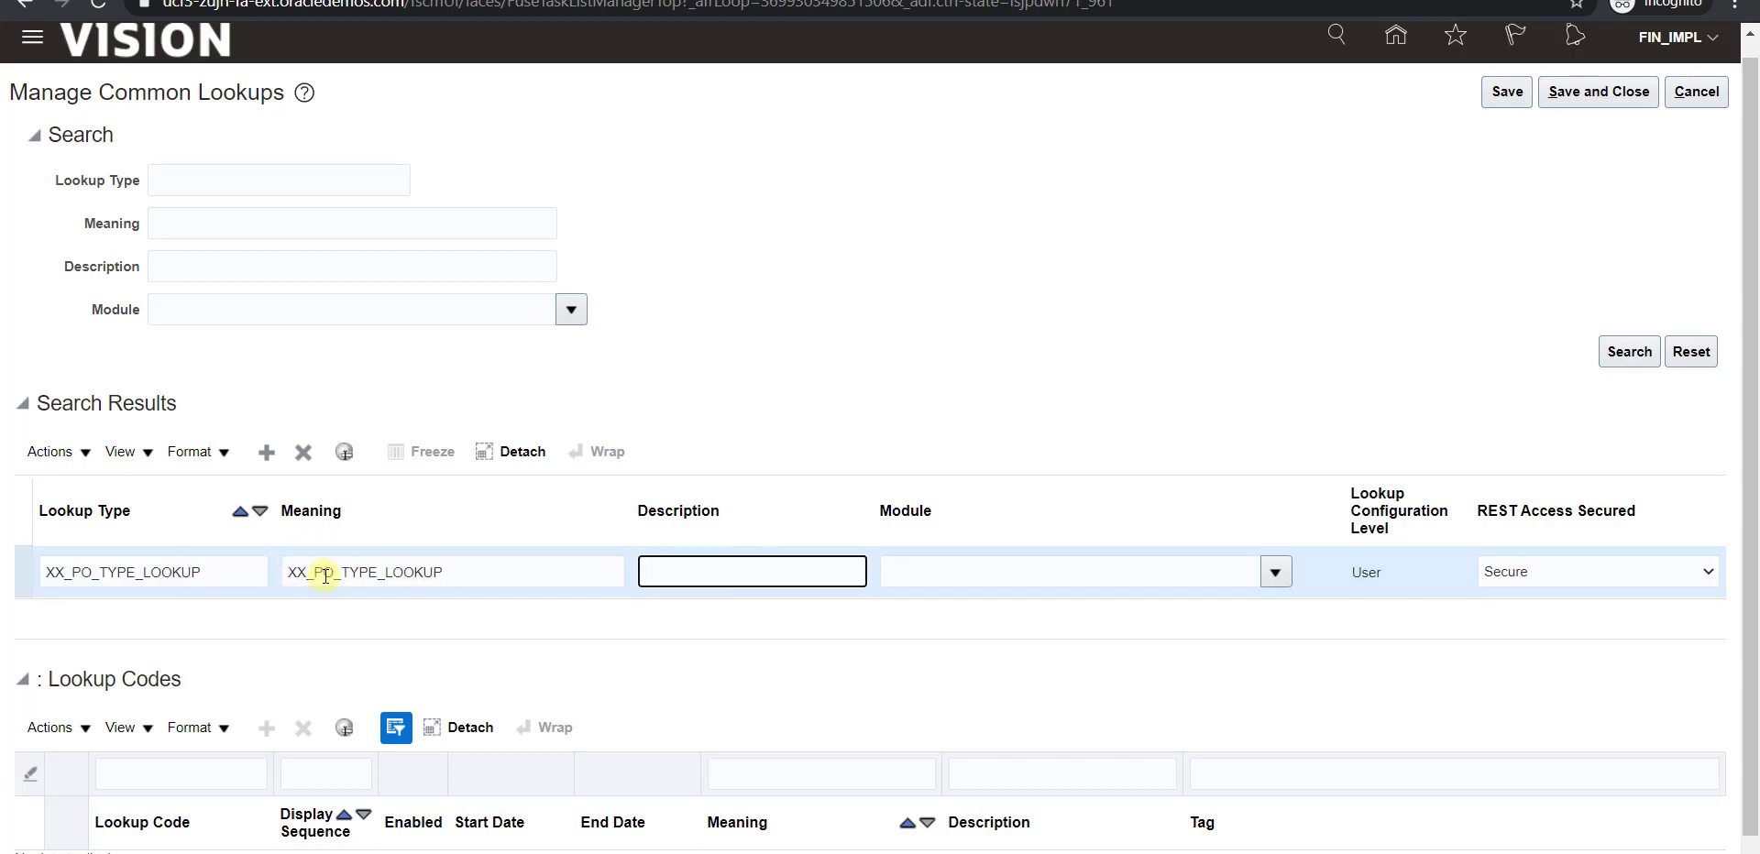
{"action": "key", "text": "ctrl+v"}
Set the new lookup type's module to Application toolkit and save the record.
{"action": "left_click", "coordinate": [1276, 575]}
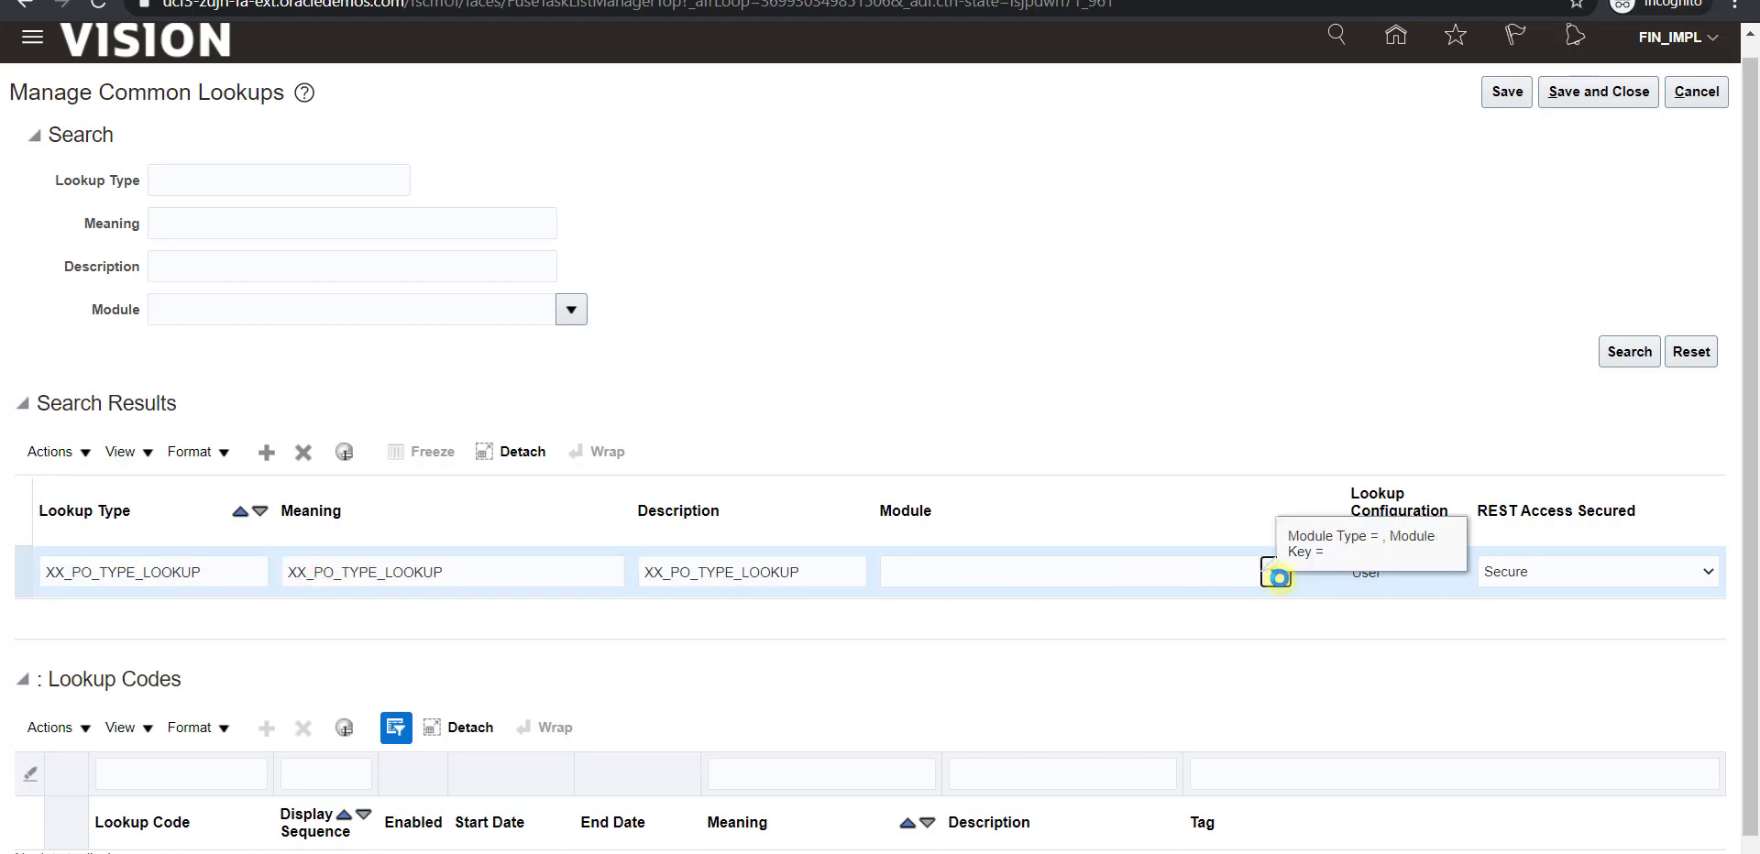
{"action": "left_click", "coordinate": [1202, 583]}
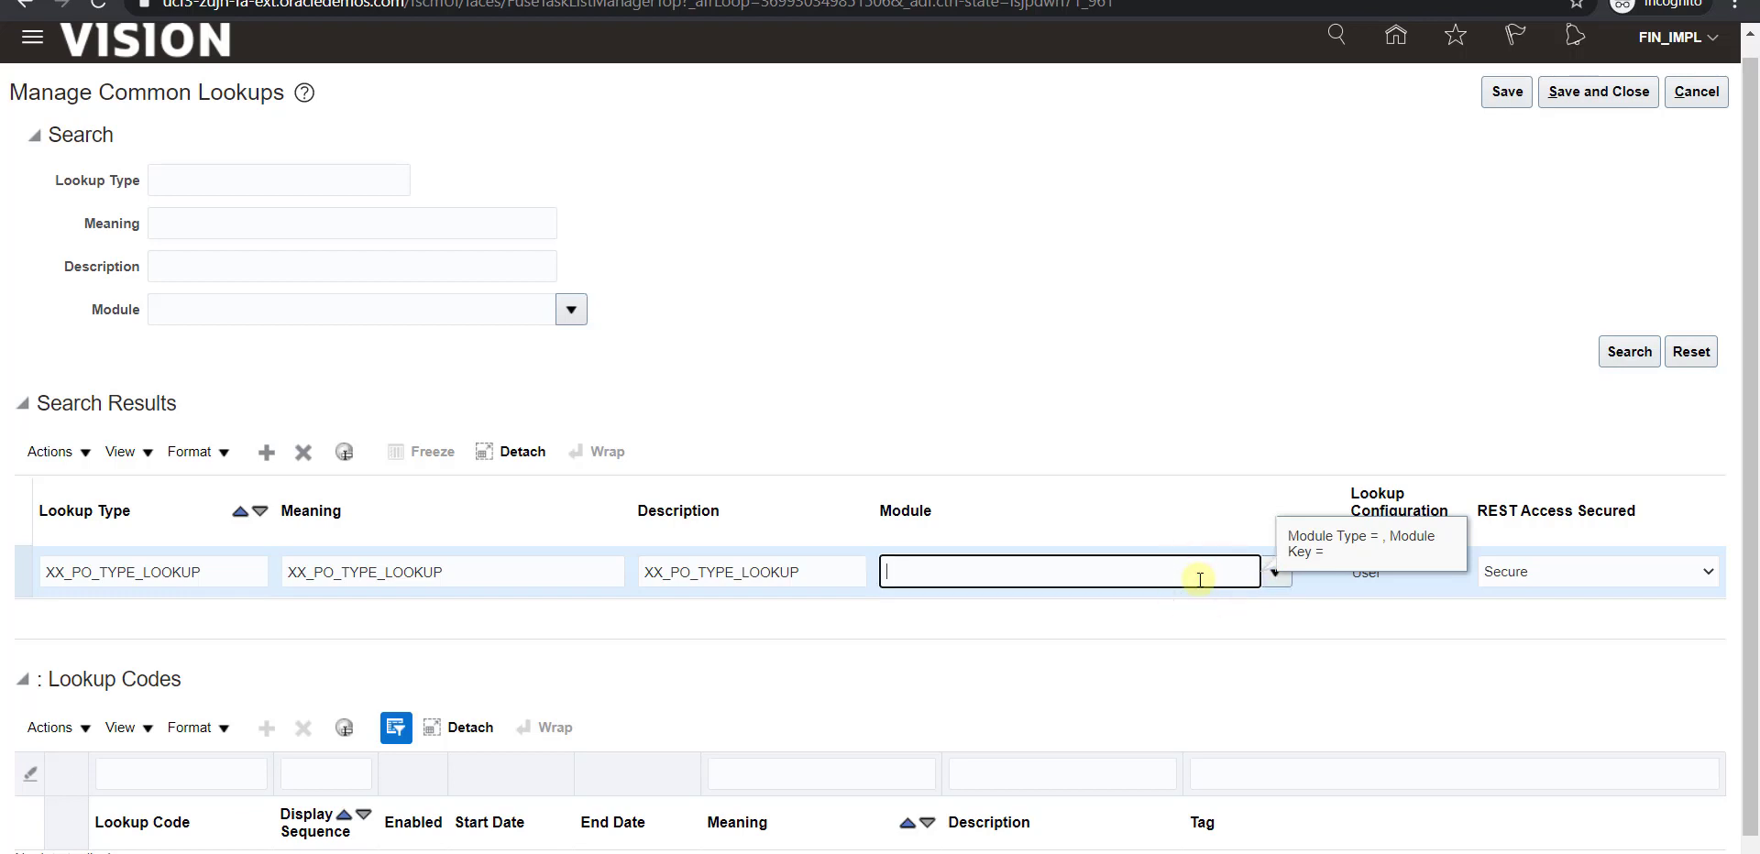
{"action": "type", "text": "Application"}
{"action": "key", "text": "Tab"}
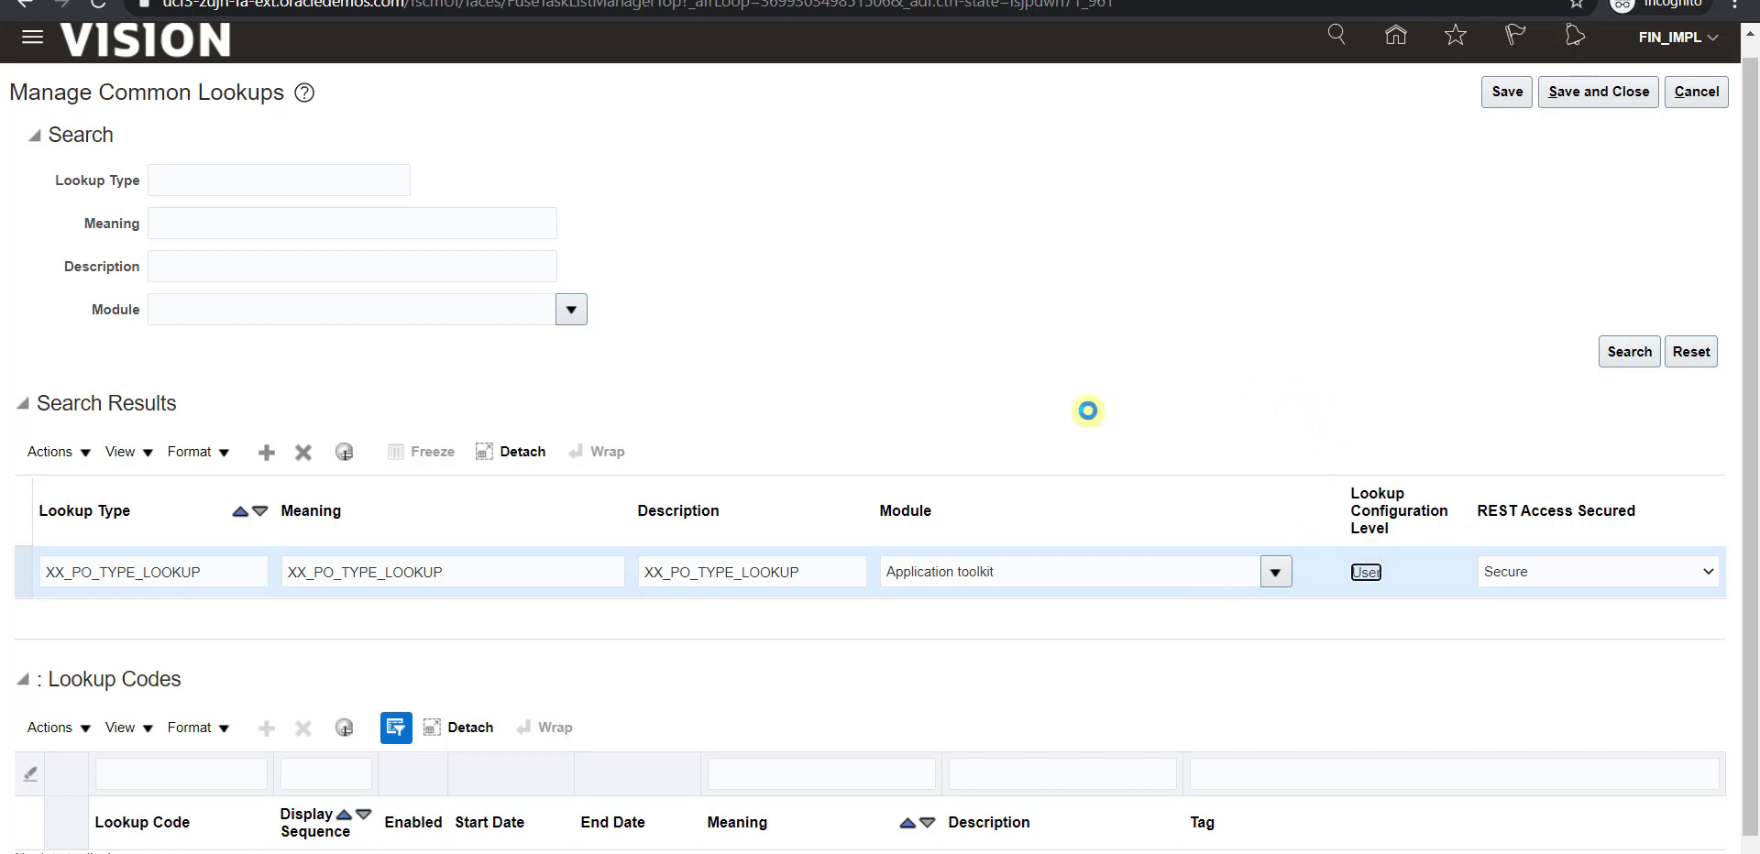
{"action": "left_click", "coordinate": [1505, 96]}
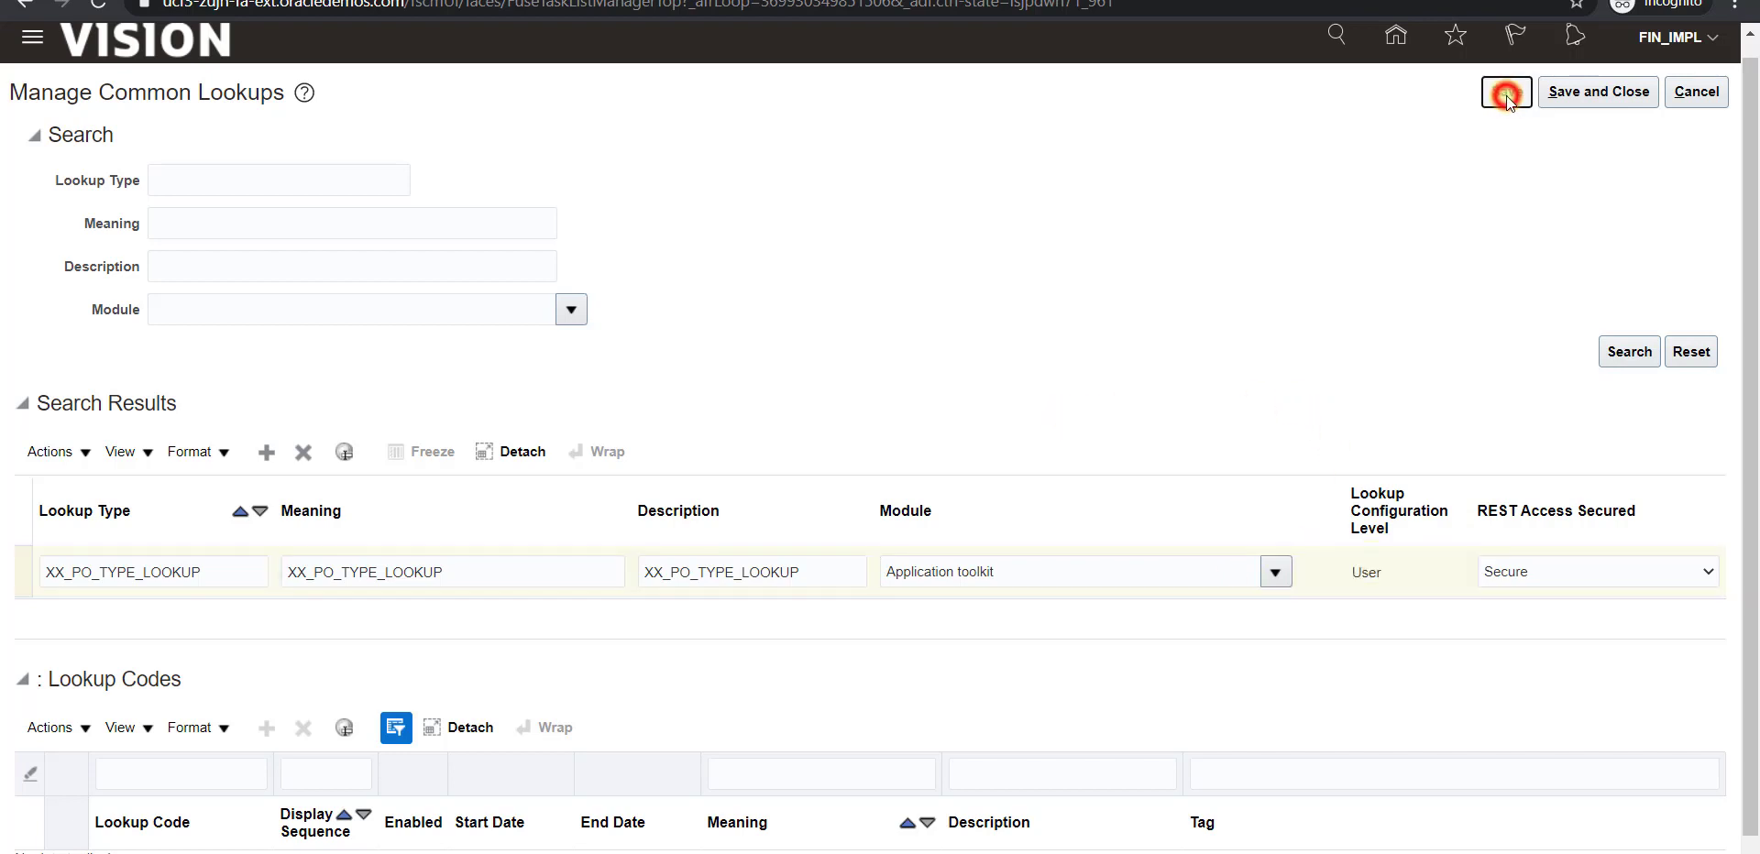
Switch to the Notepad++ notes and add the indented line "Lookup Type= XX_PO_TYPE_LOOKUP" under item 4.
{"action": "left_click_drag", "start_coordinate": [204, 572], "coordinate": [31, 585]}
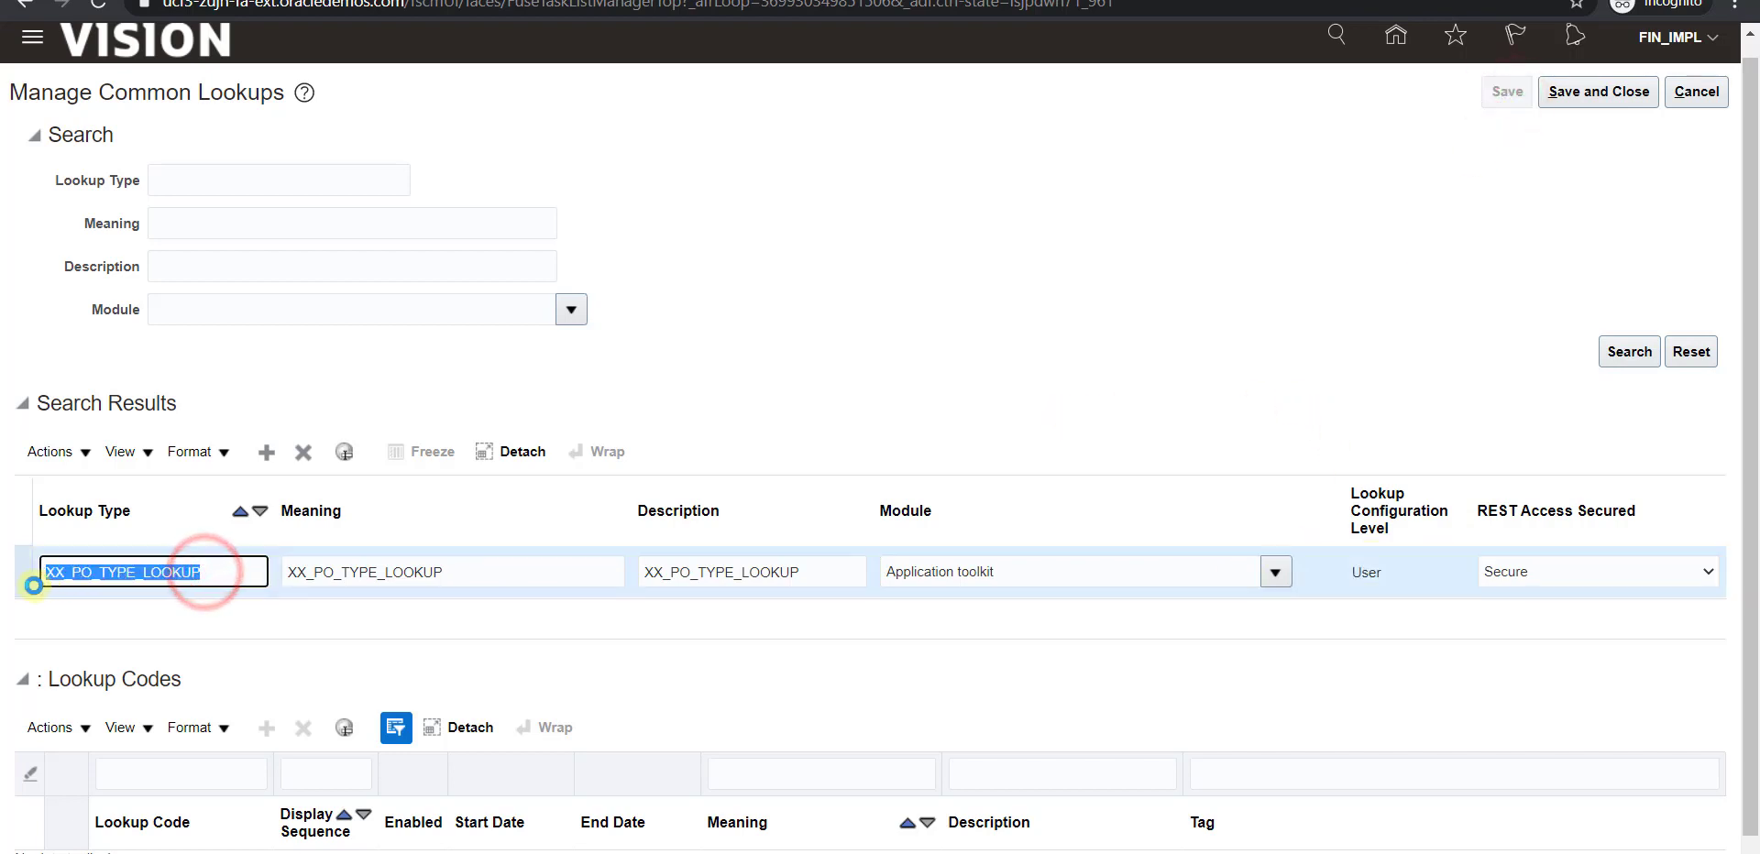
{"action": "key", "text": "alt+Tab"}
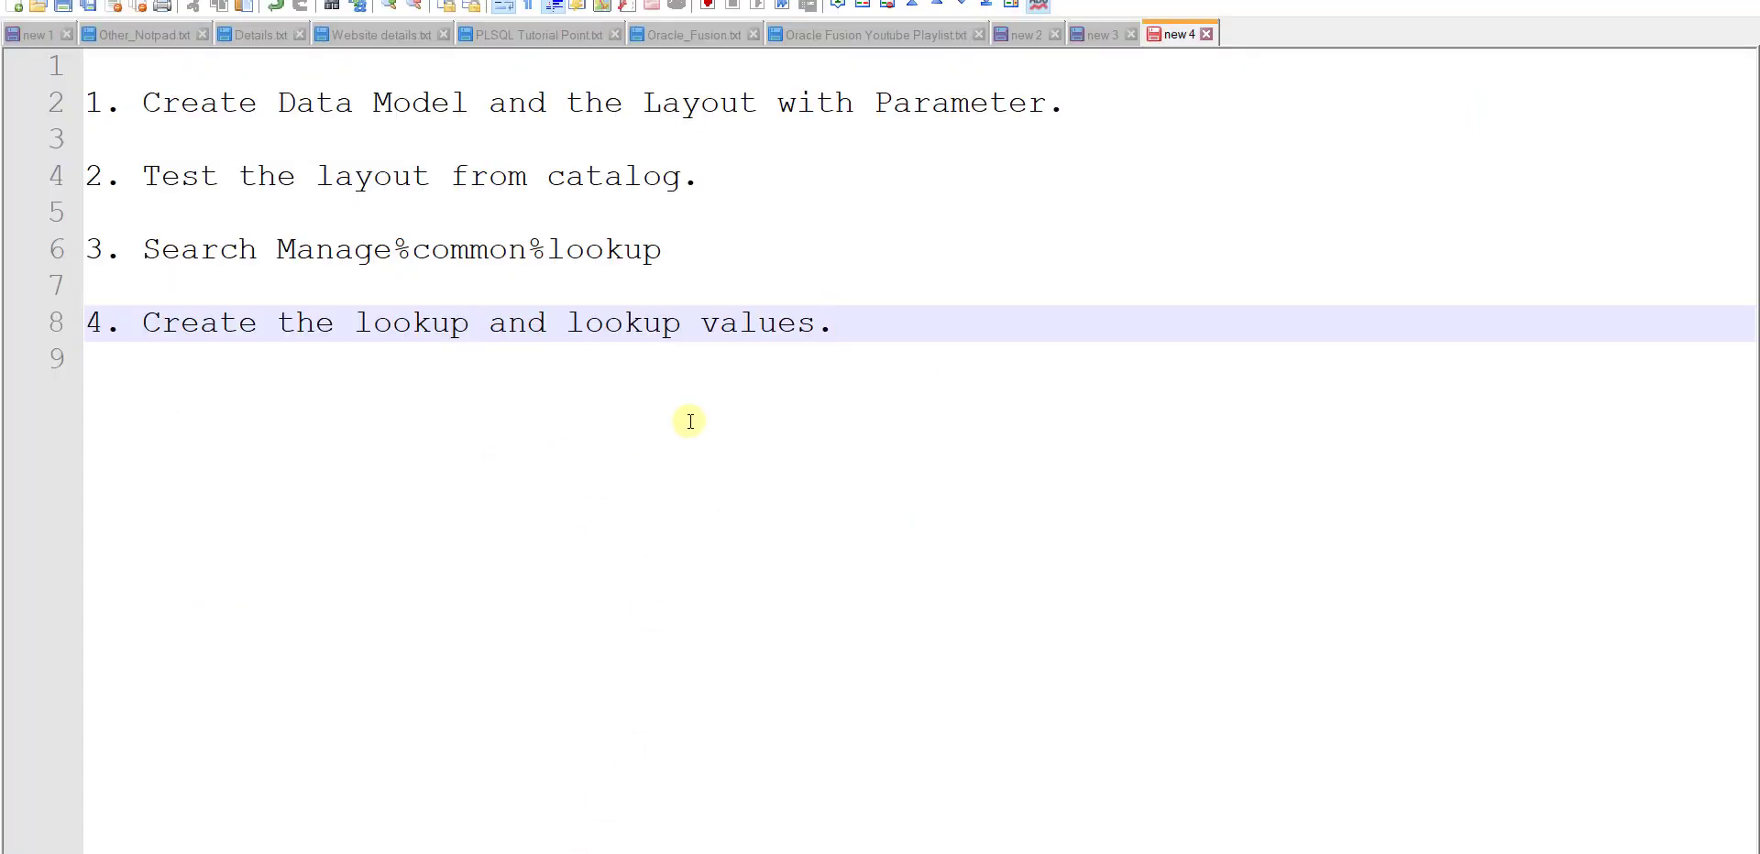
{"action": "key", "text": "Return"}
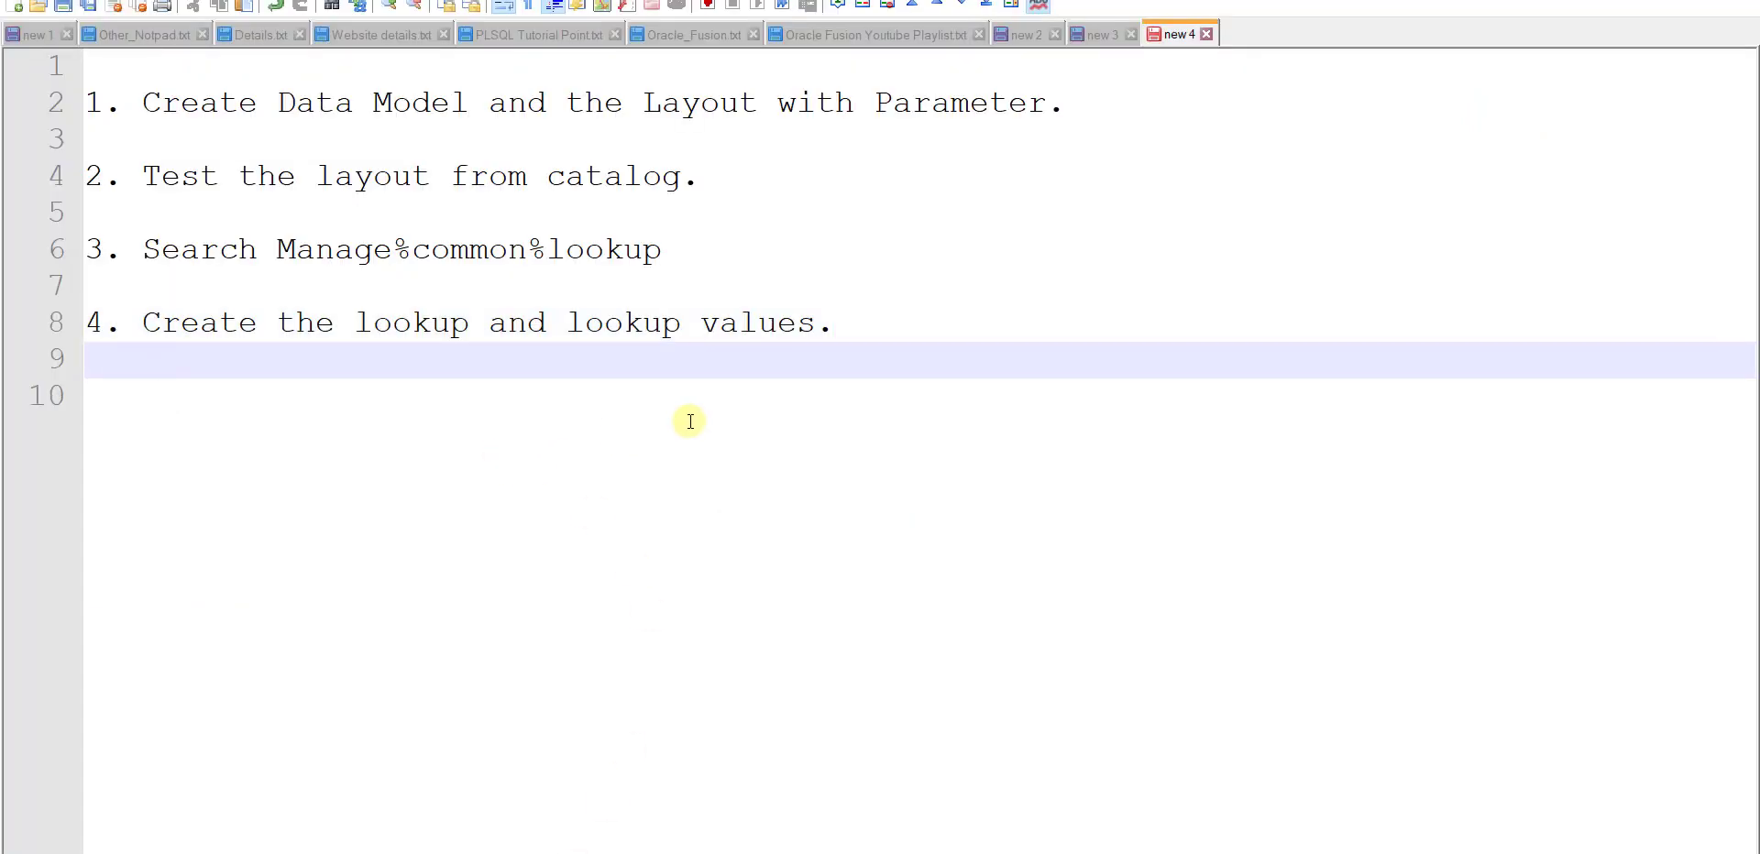
{"action": "key", "text": "Tab"}
{"action": "type", "text": "L"}
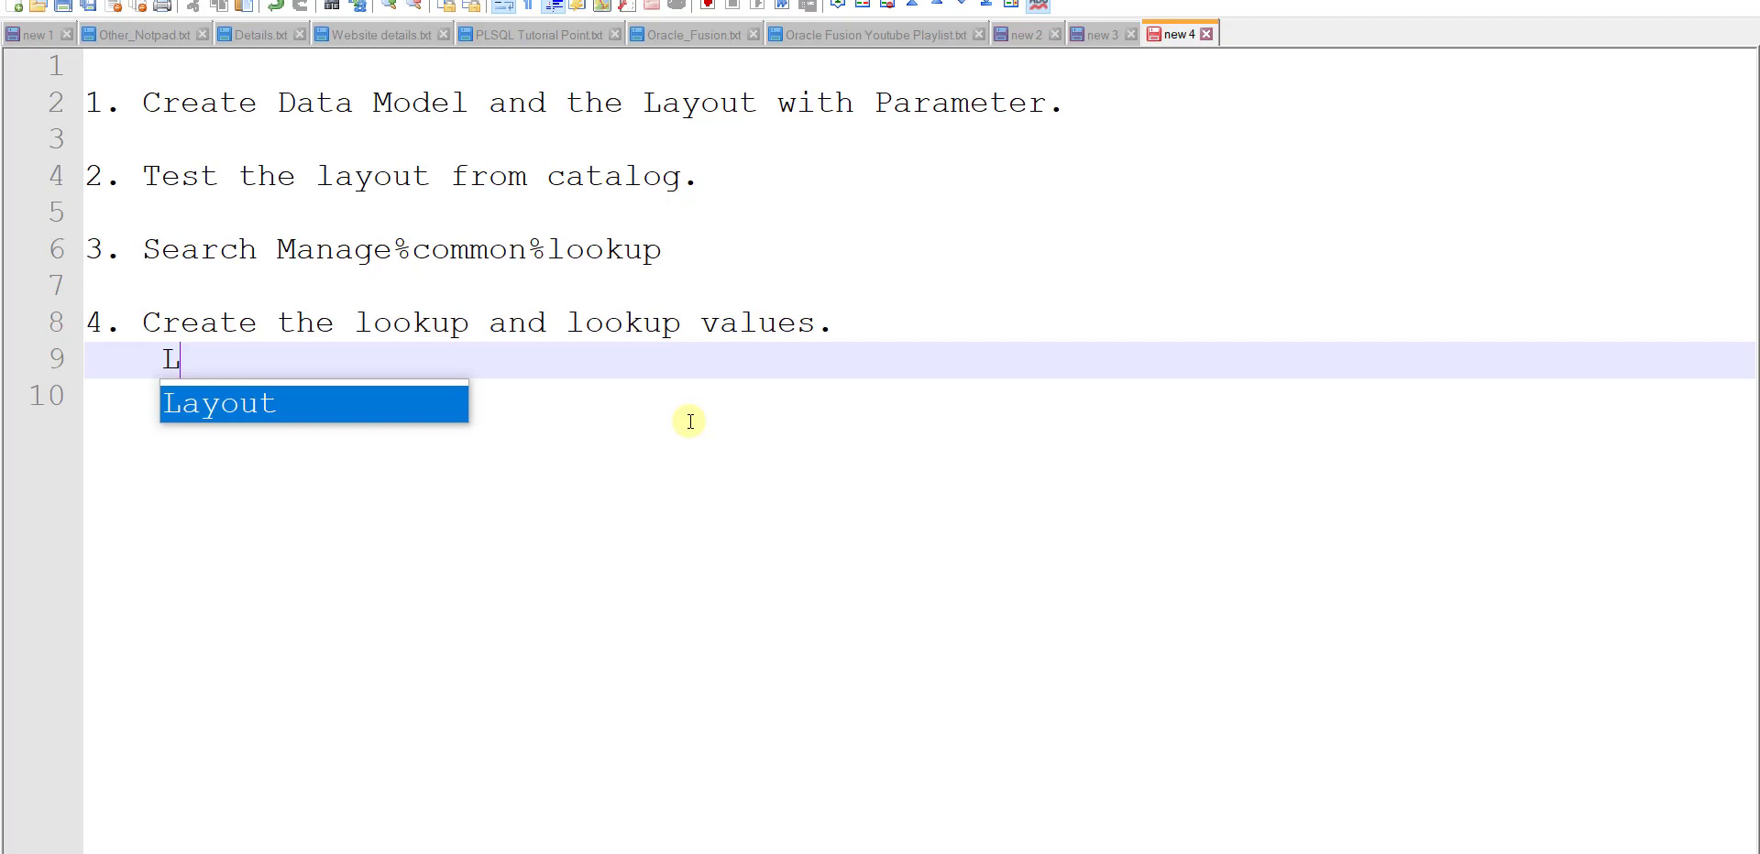
{"action": "type", "text": "ookup Type= XX_PO_TYPE_LOOKUP"}
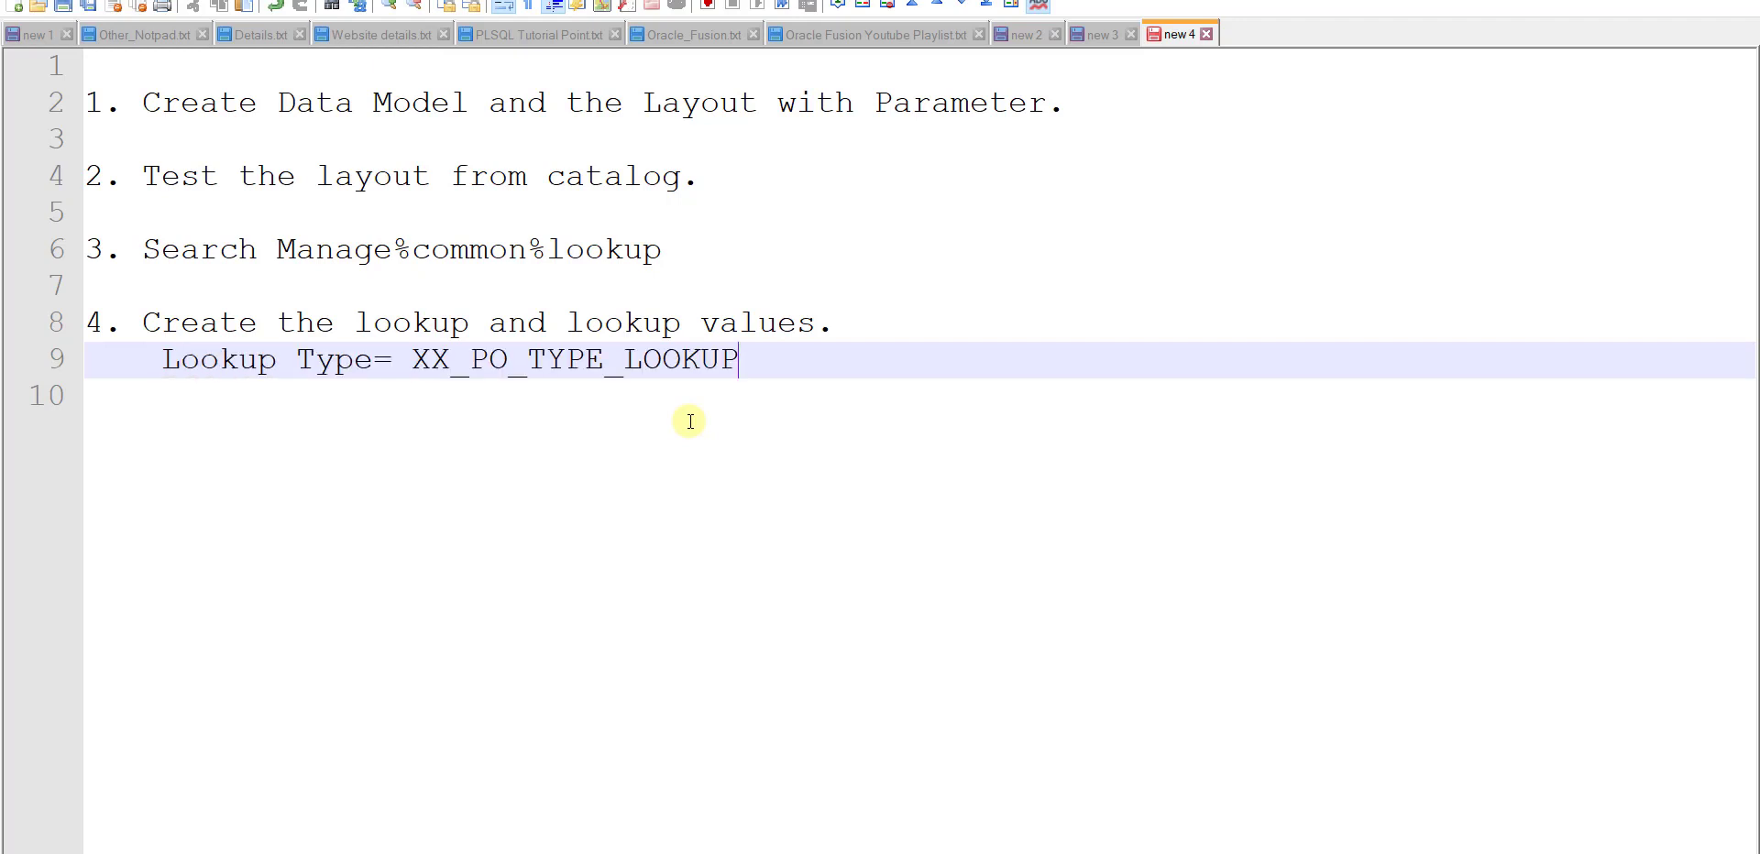
{"action": "key", "text": "Return"}
{"action": "key", "text": "Return"}
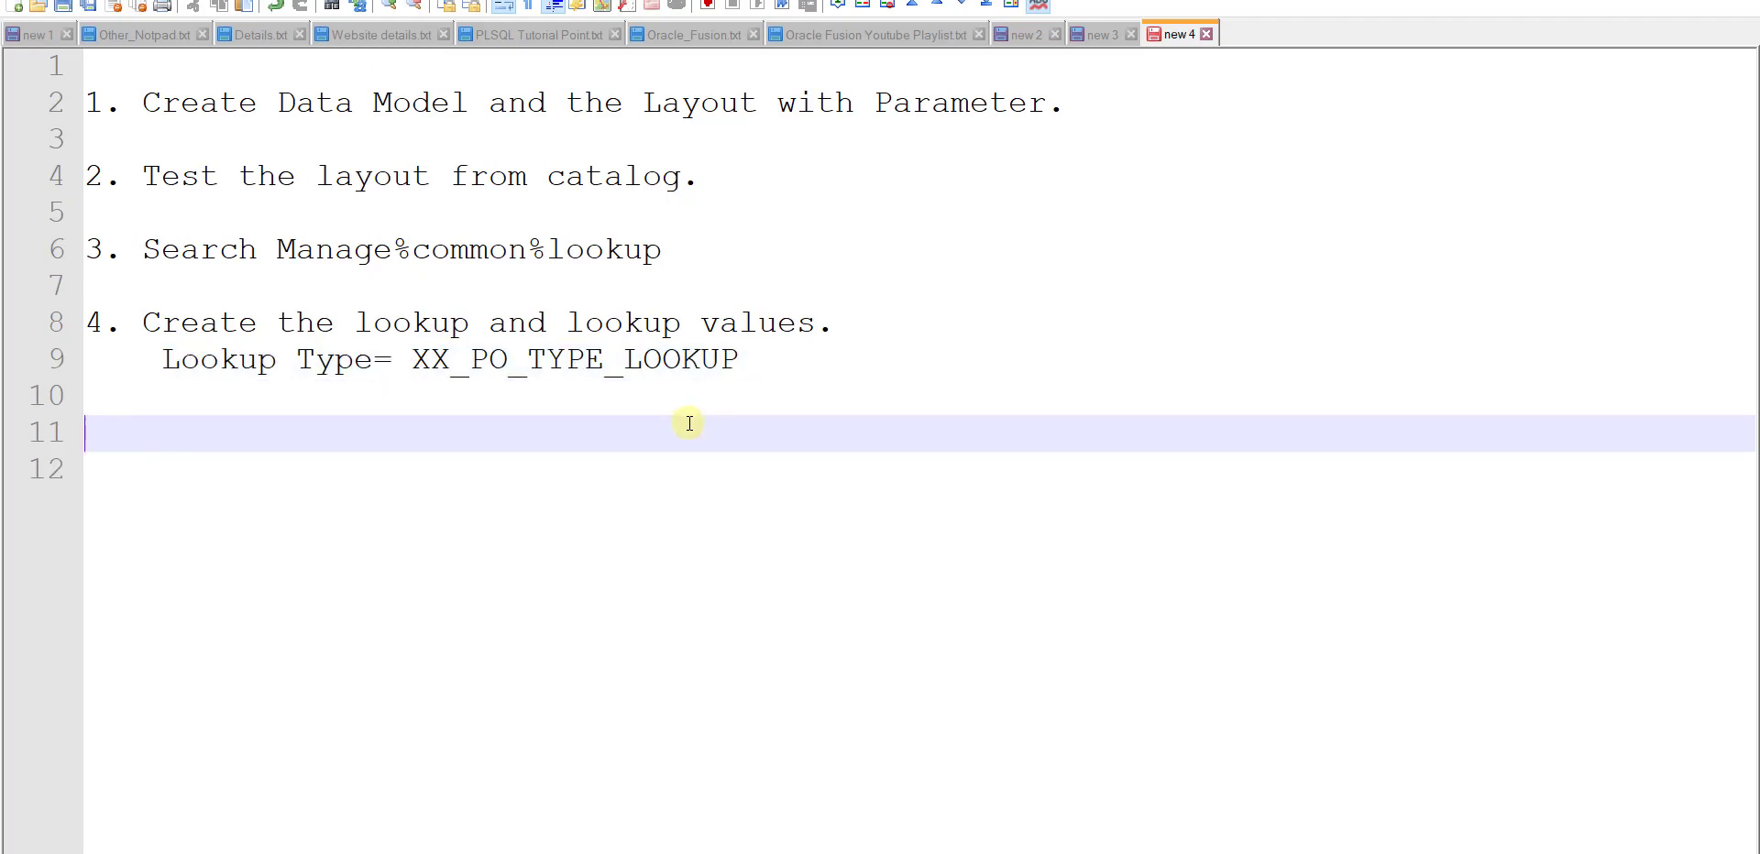
Back in Oracle Fusion, add the lookup code STANDARD with display sequence 1 to XX_PO_TYPE_LOOKUP.
{"action": "key", "text": "alt+Tab"}
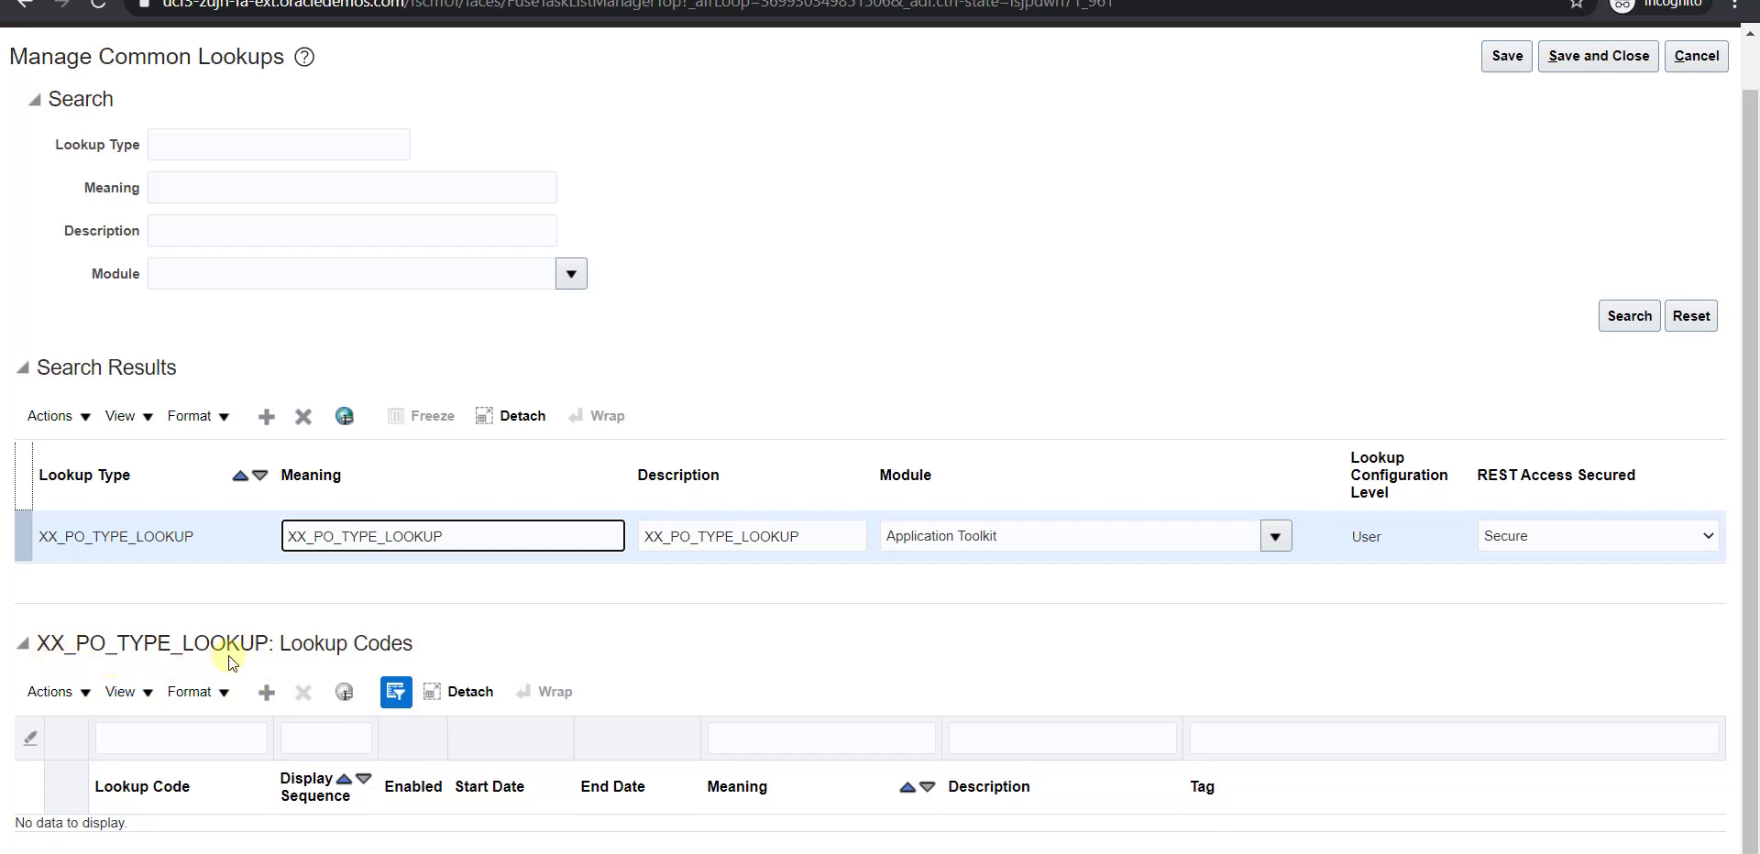
{"action": "left_click", "coordinate": [266, 694]}
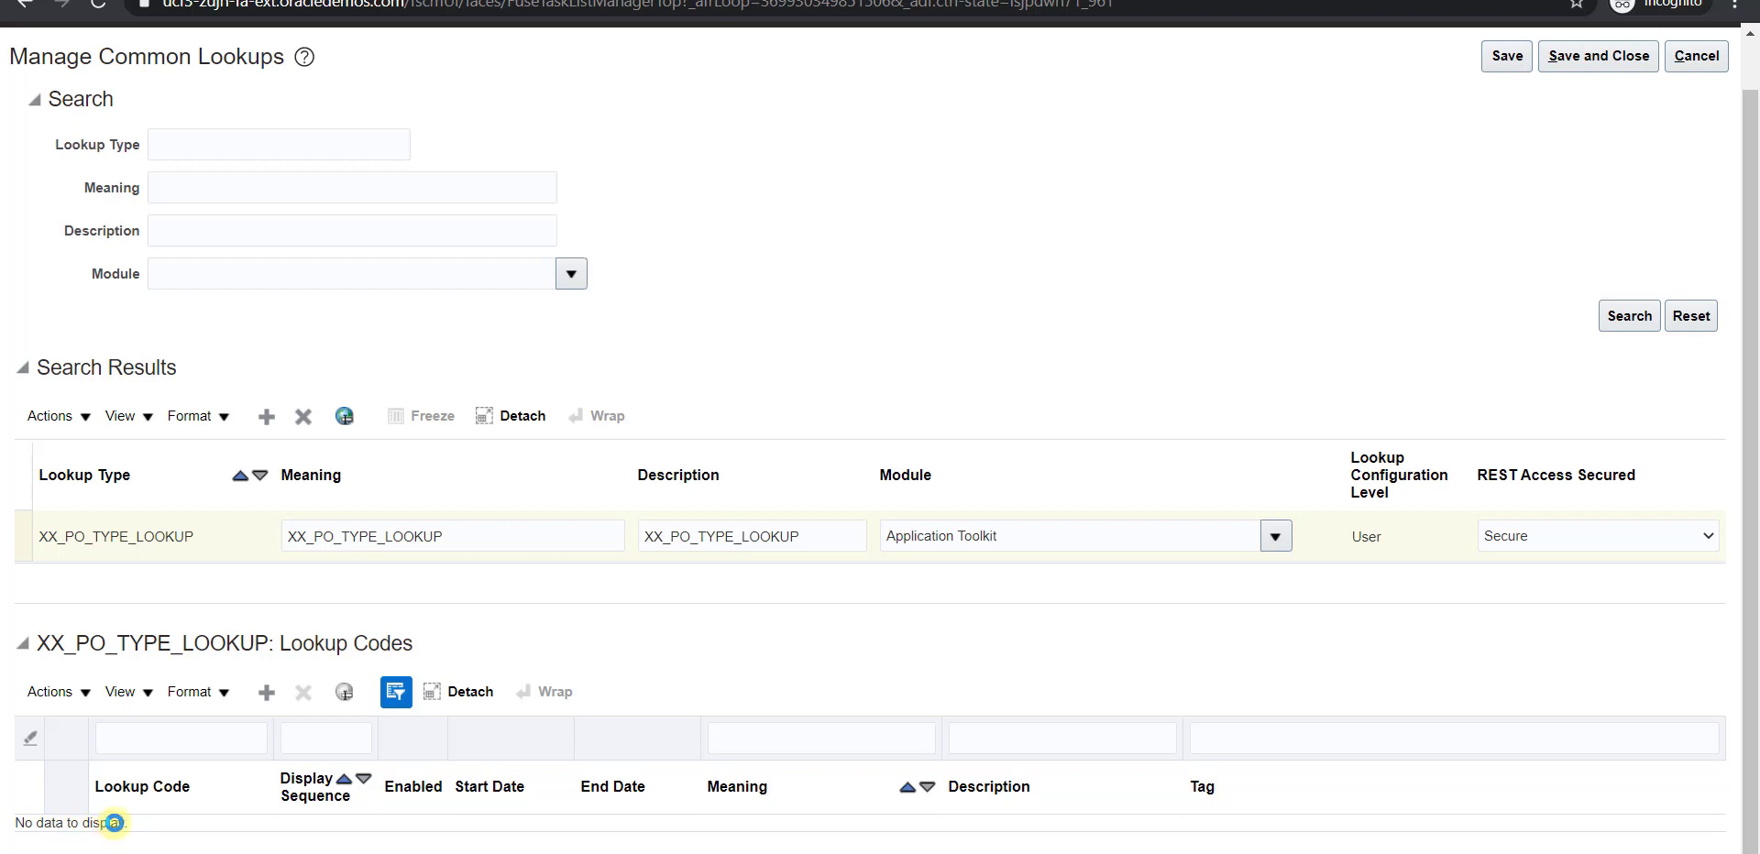
{"action": "left_click", "coordinate": [266, 692]}
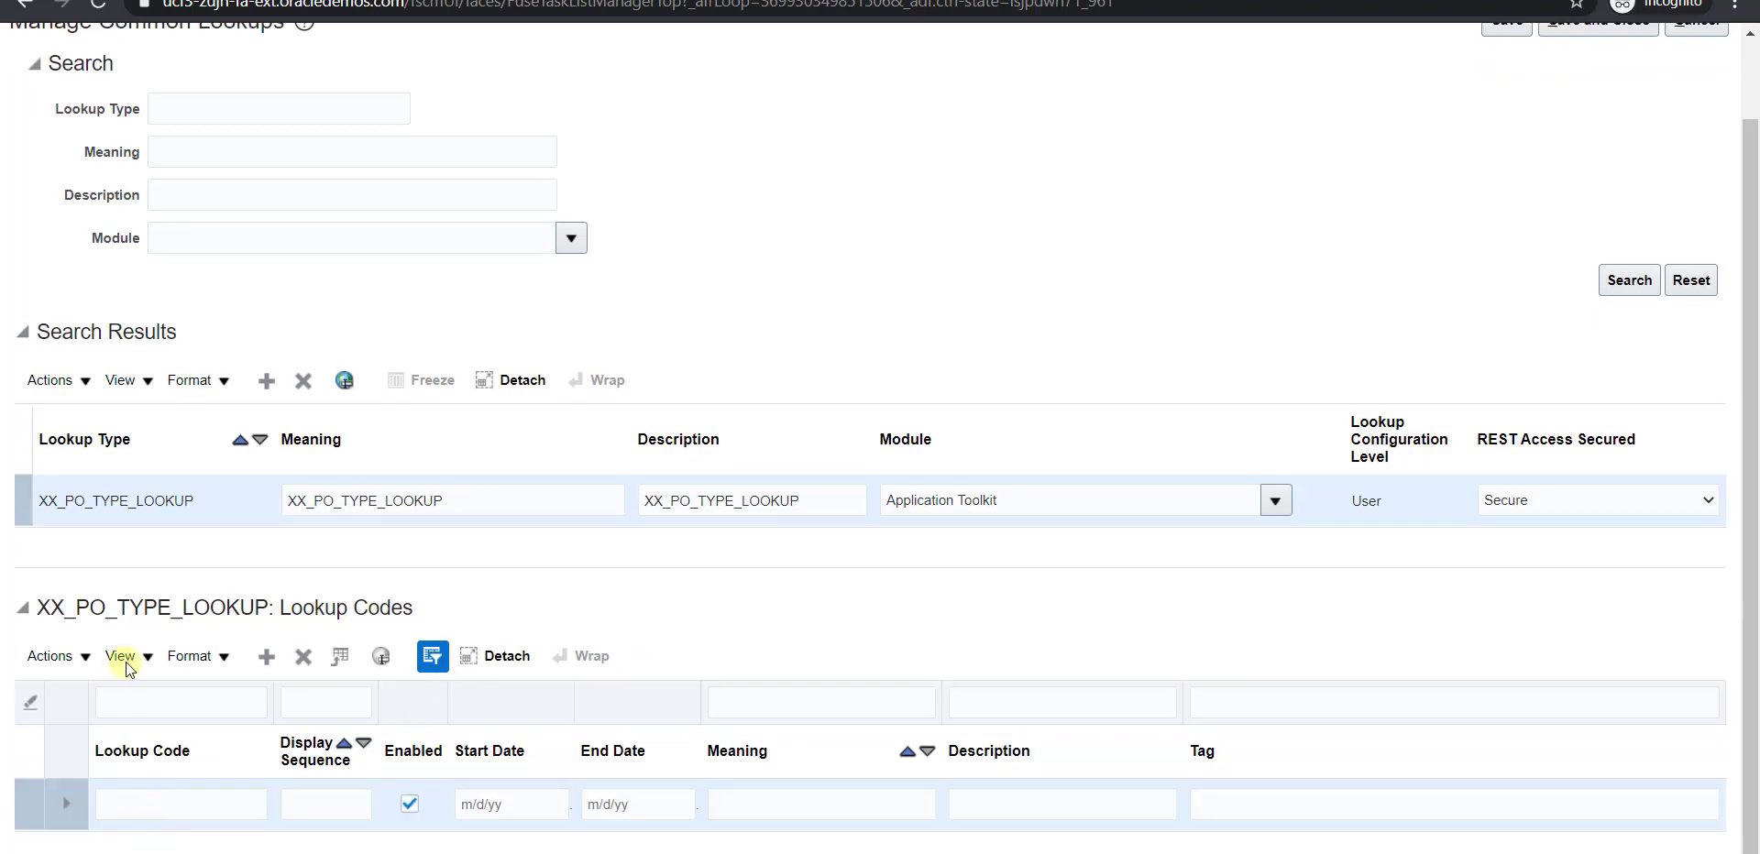
{"action": "left_click", "coordinate": [145, 807]}
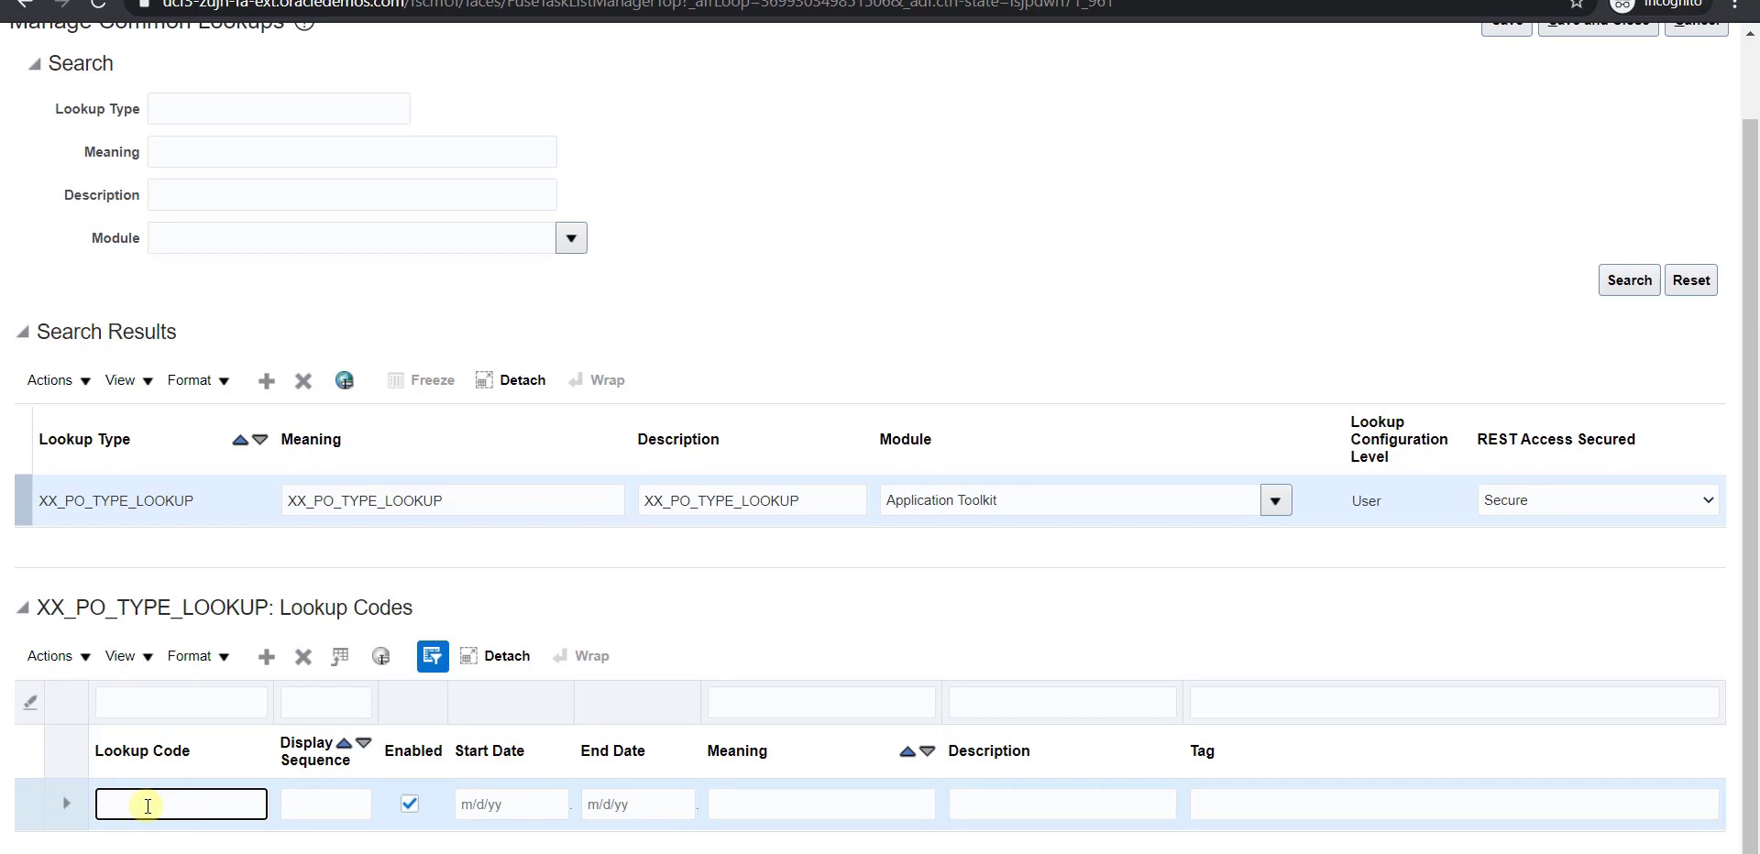
{"action": "type", "text": "STANDARD"}
{"action": "double_click", "coordinate": [196, 803]}
{"action": "key", "text": "ctrl+c"}
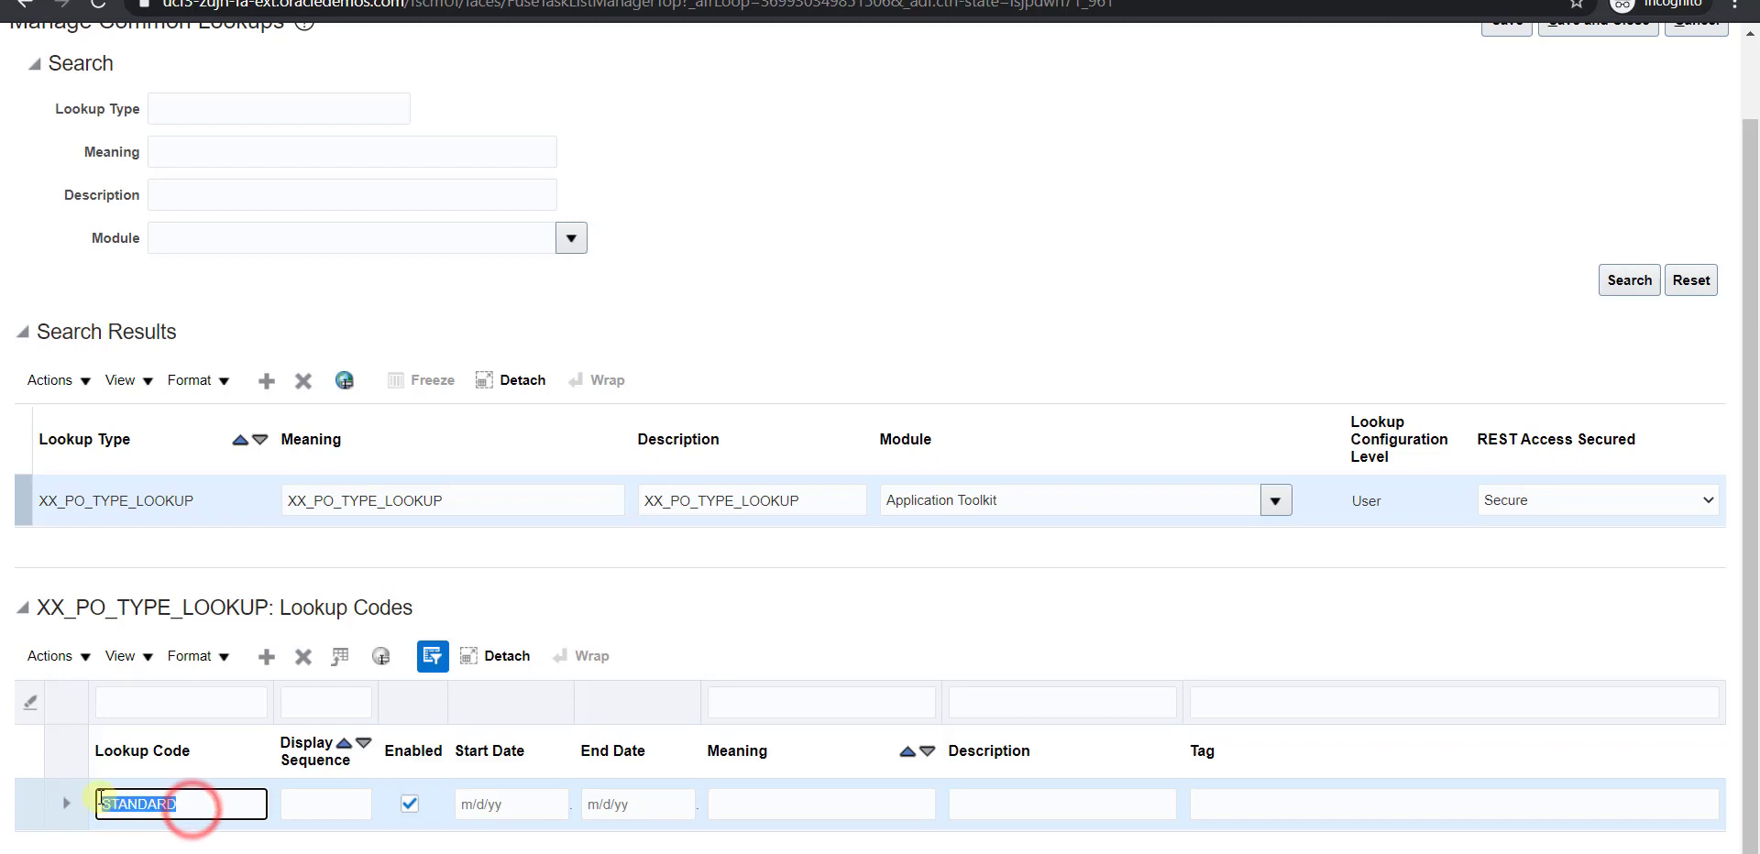
{"action": "left_click", "coordinate": [317, 804]}
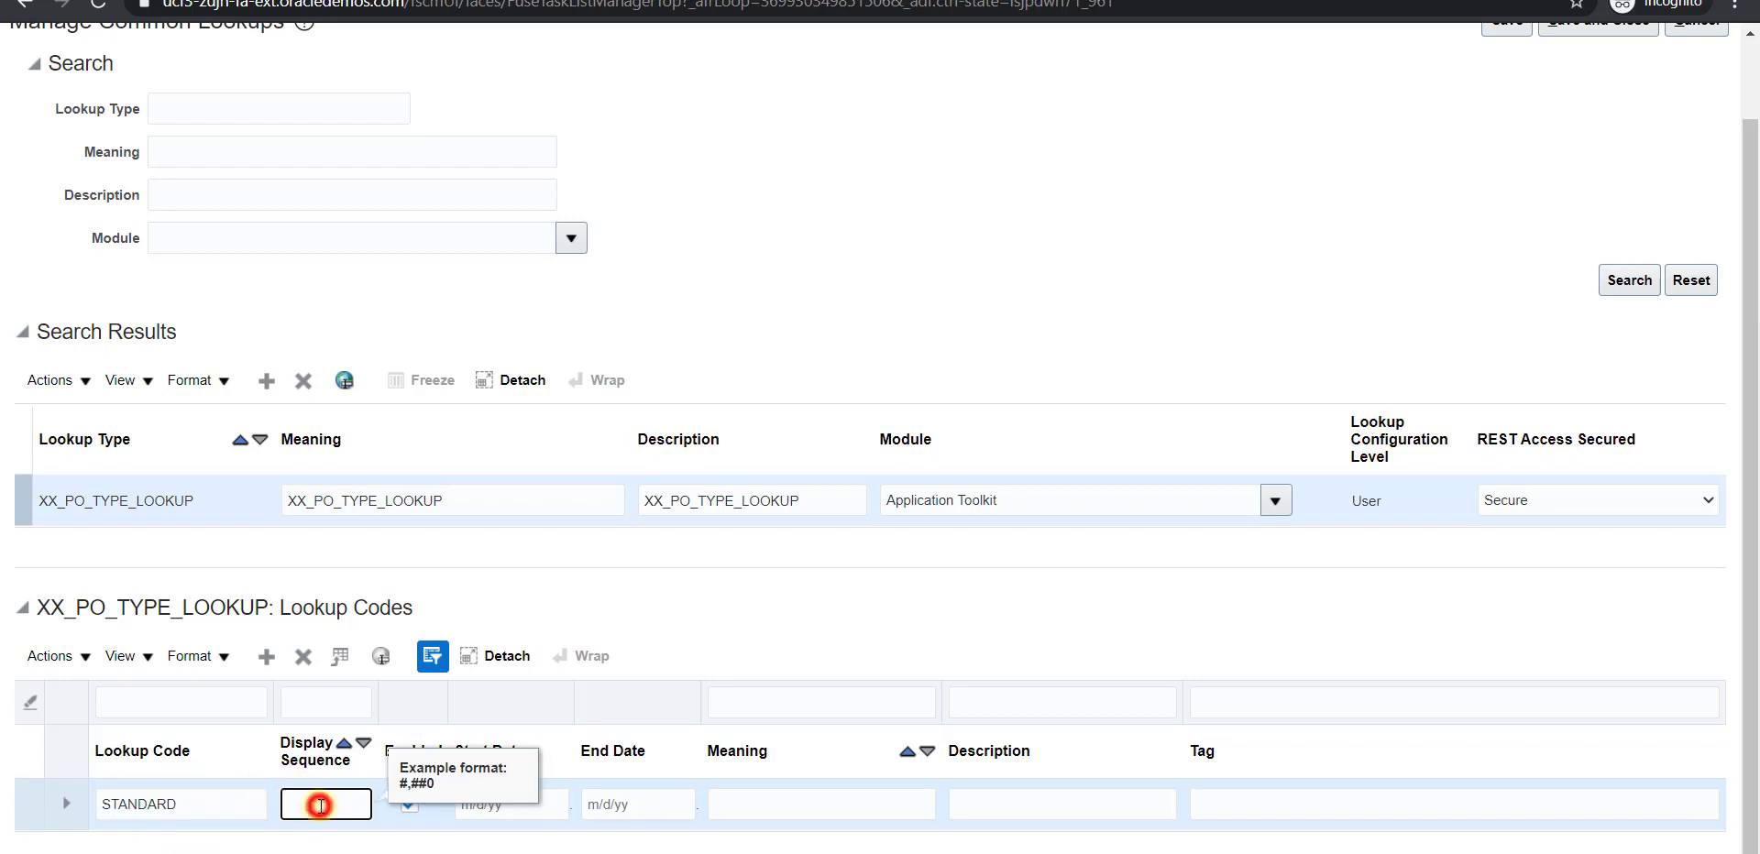
{"action": "type", "text": "1"}
Give the STANDARD lookup code the meaning STANDARD PO TYPE and the description STANDARD.
{"action": "left_click", "coordinate": [765, 805]}
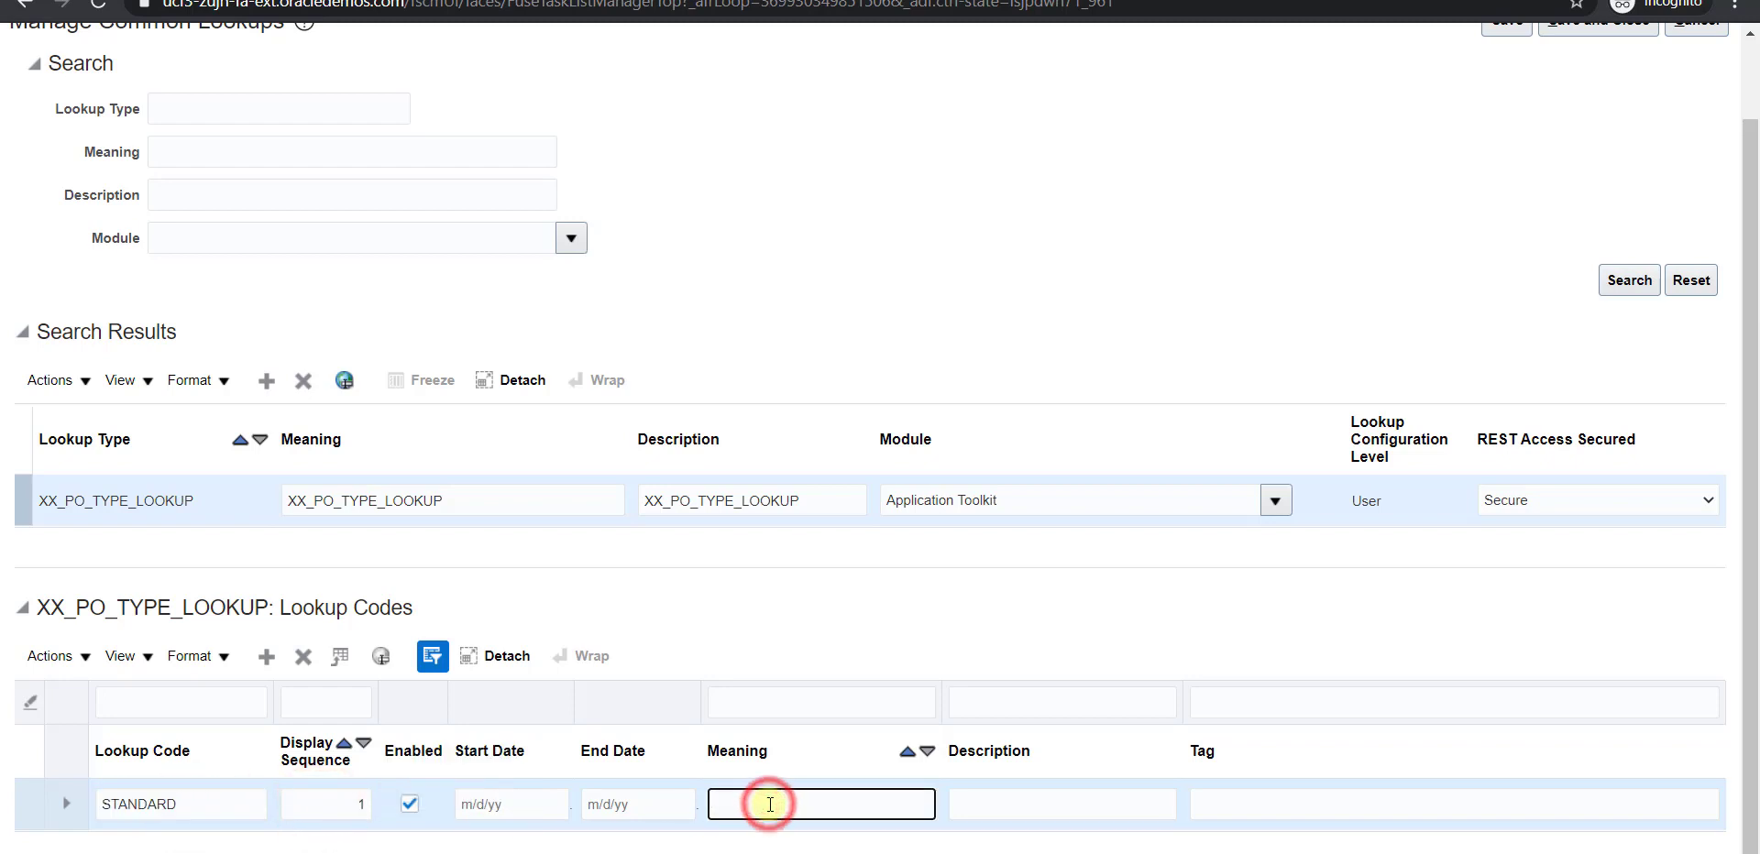
{"action": "key", "text": "ctrl+v"}
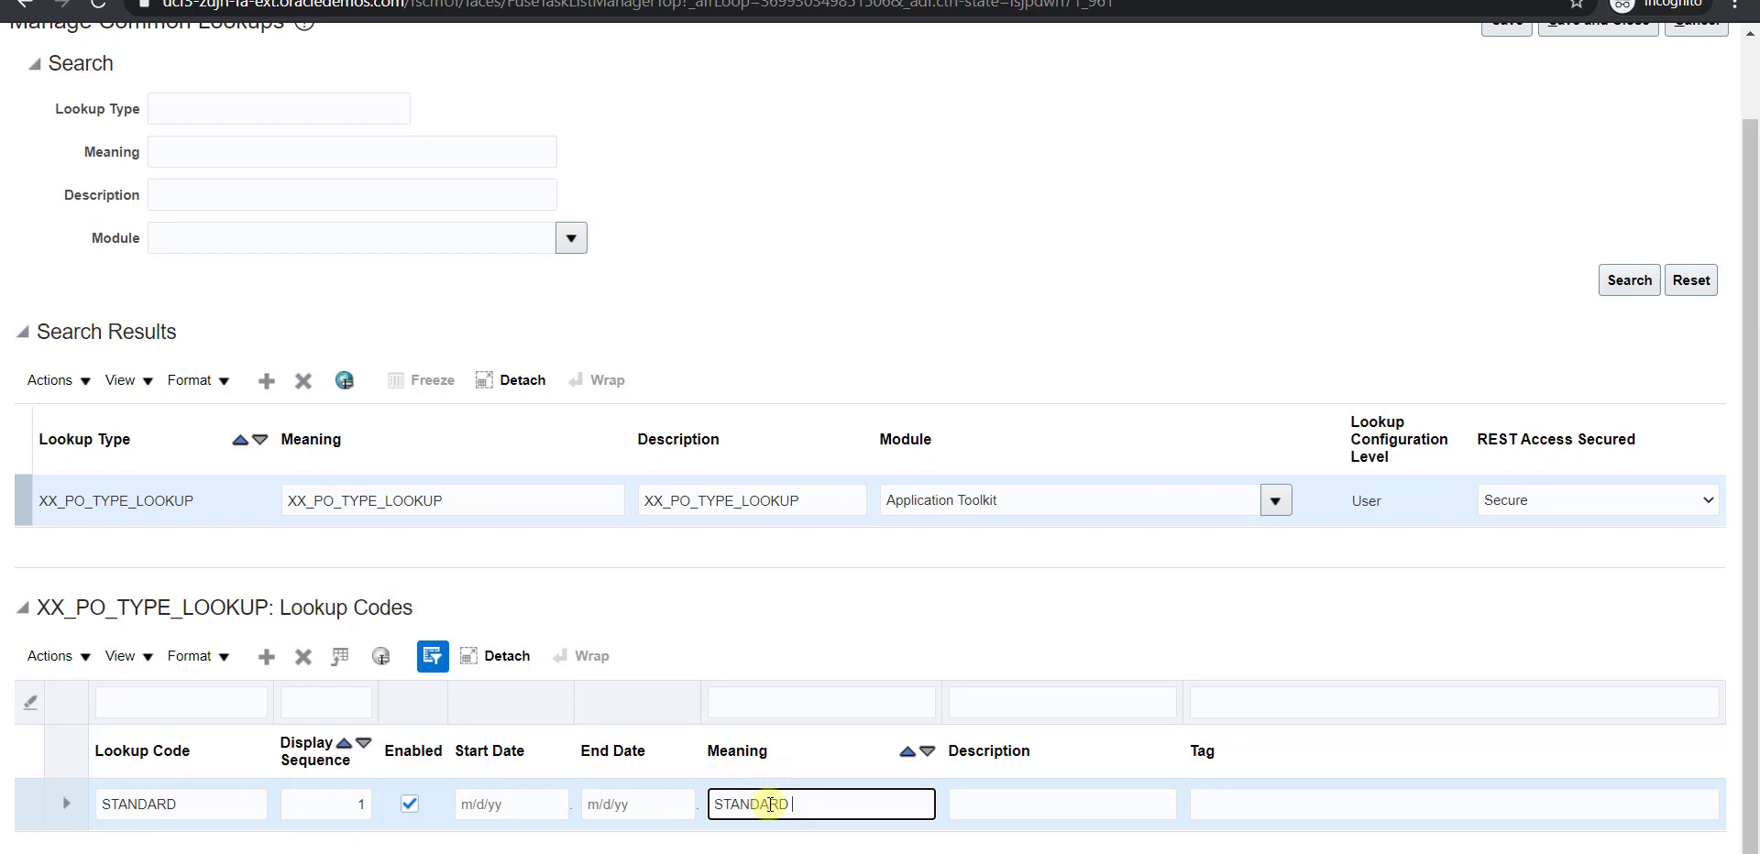
{"action": "type", "text": "PO TYPE"}
{"action": "left_click_drag", "start_coordinate": [893, 804], "coordinate": [697, 799]}
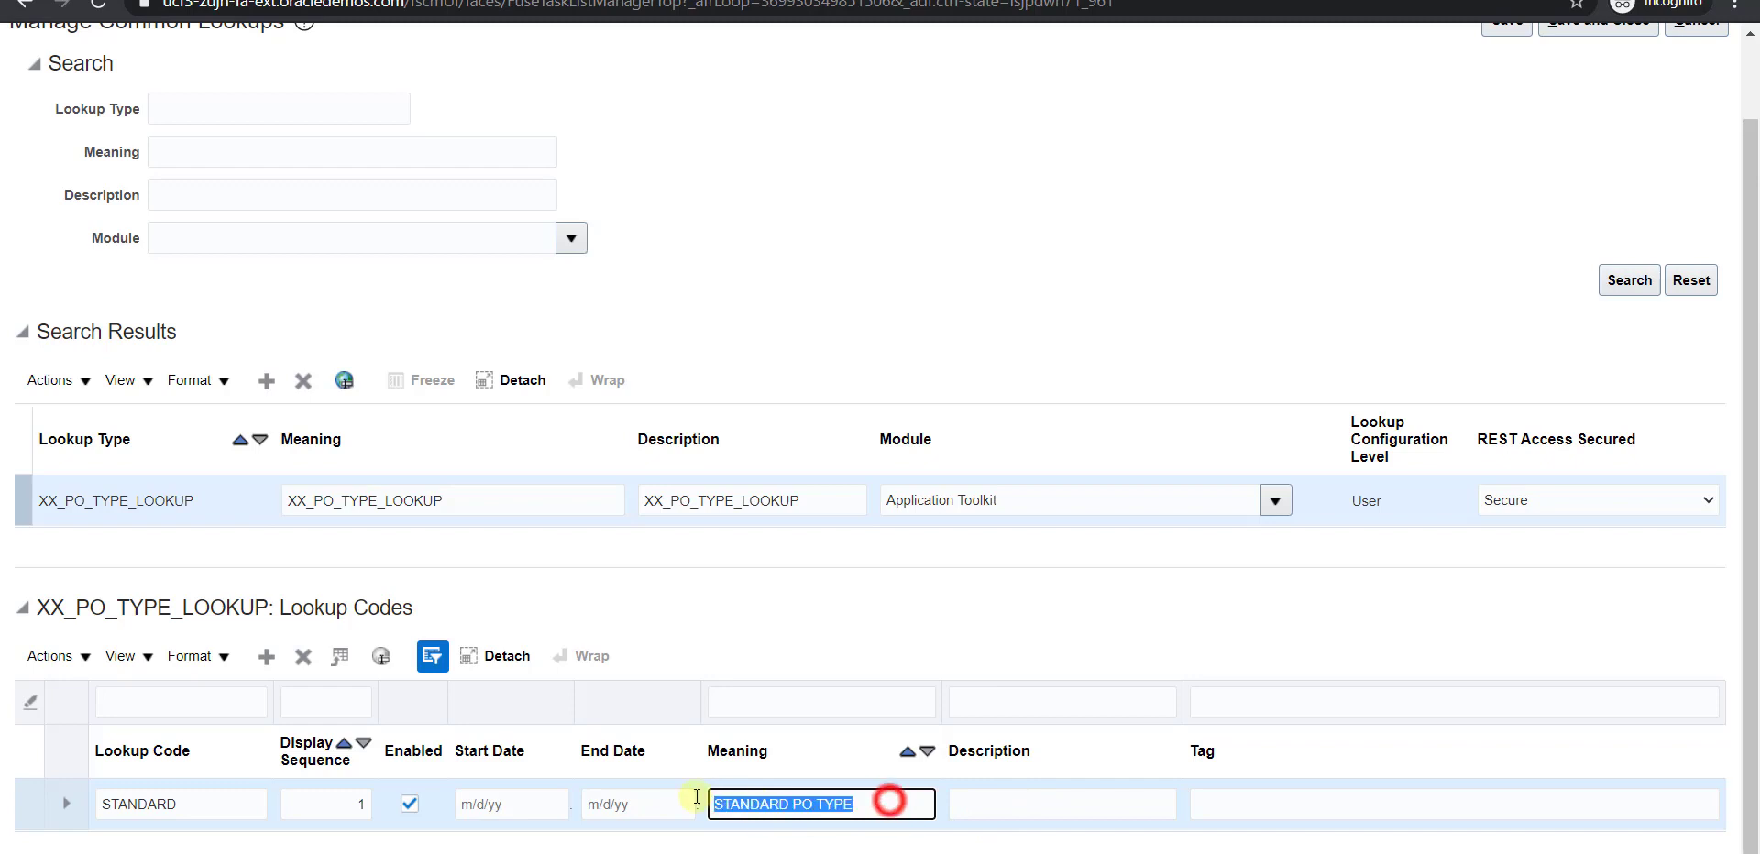
{"action": "left_click", "coordinate": [1031, 807]}
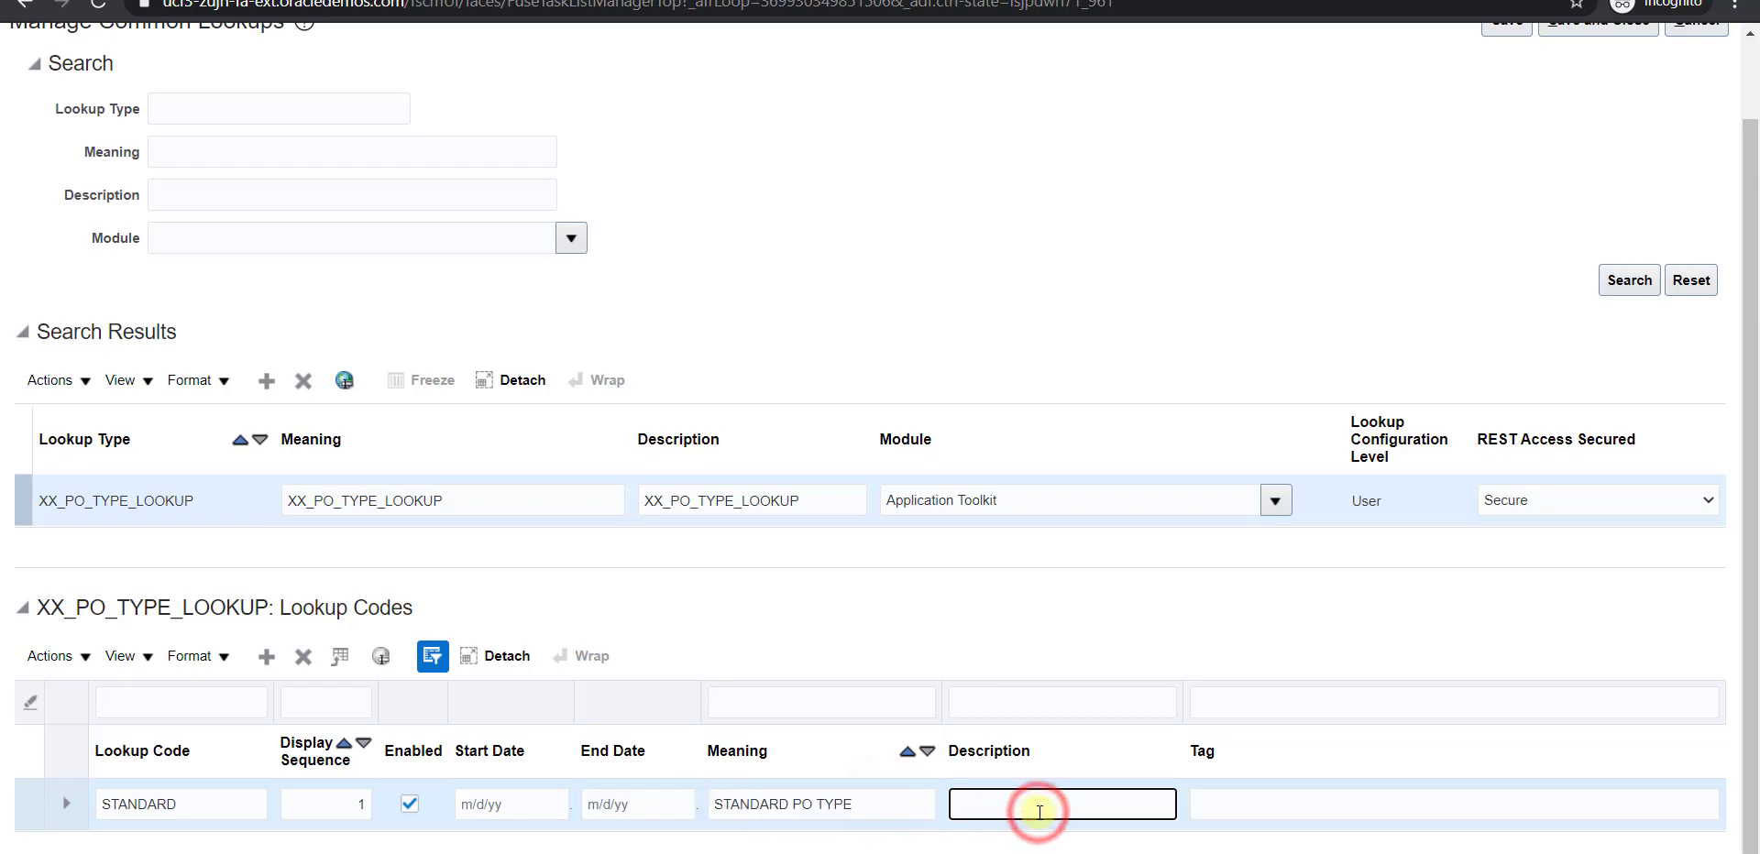
{"action": "type", "text": "STANDARD"}
Add a second lookup code RFQ with display sequence 2.
{"action": "left_click", "coordinate": [266, 657]}
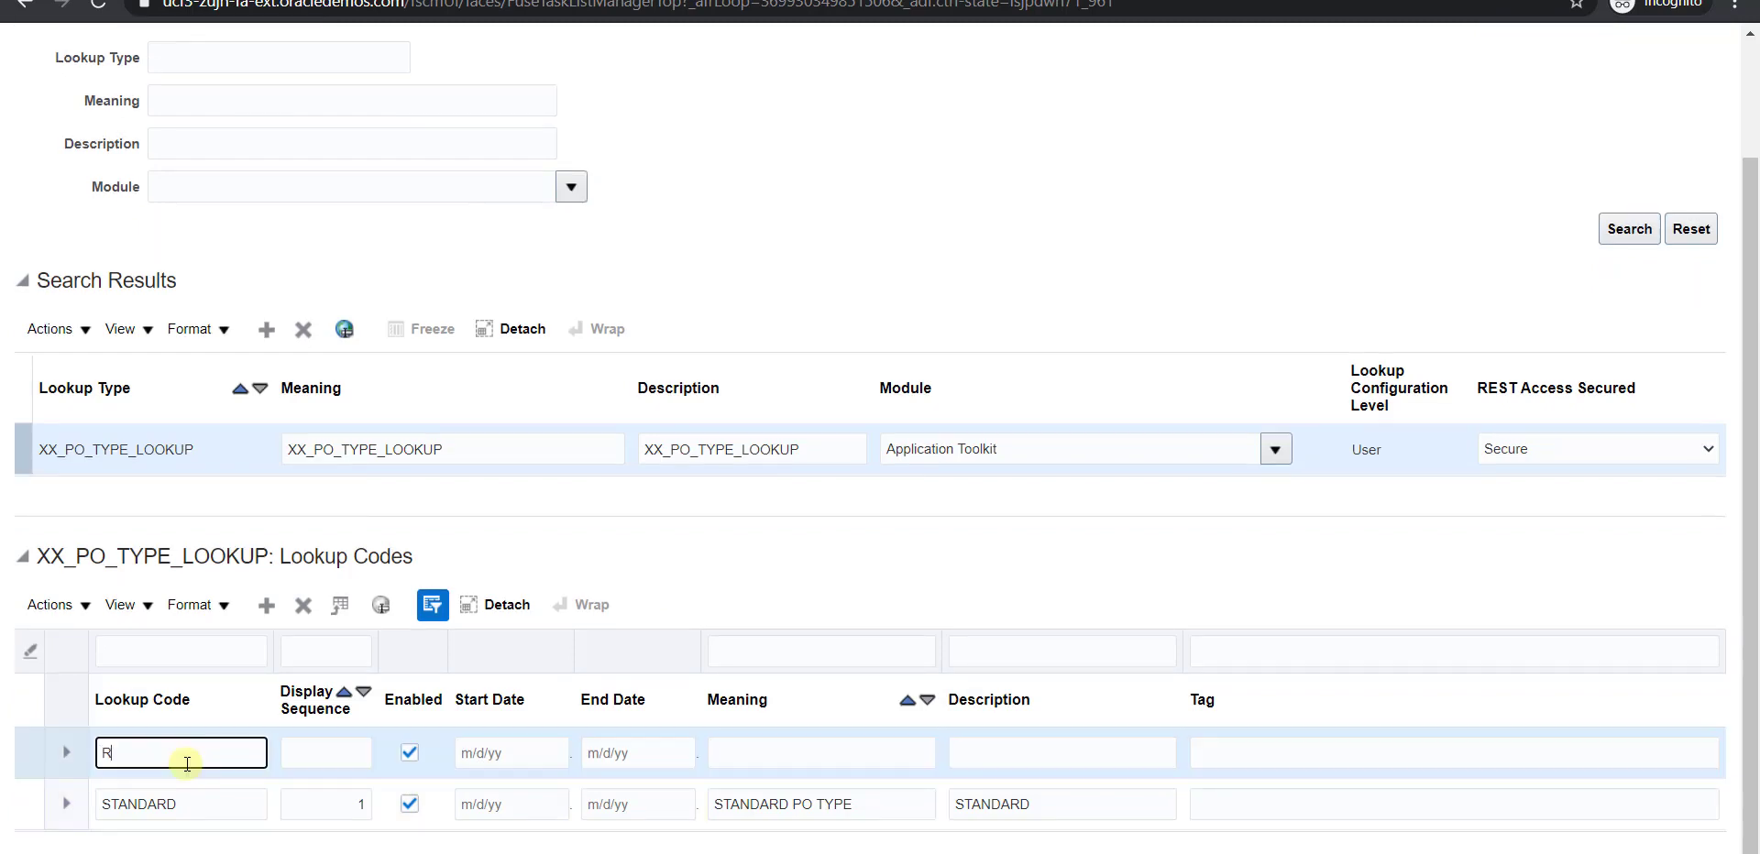
{"action": "type", "text": "Q"}
{"action": "left_click", "coordinate": [328, 752]}
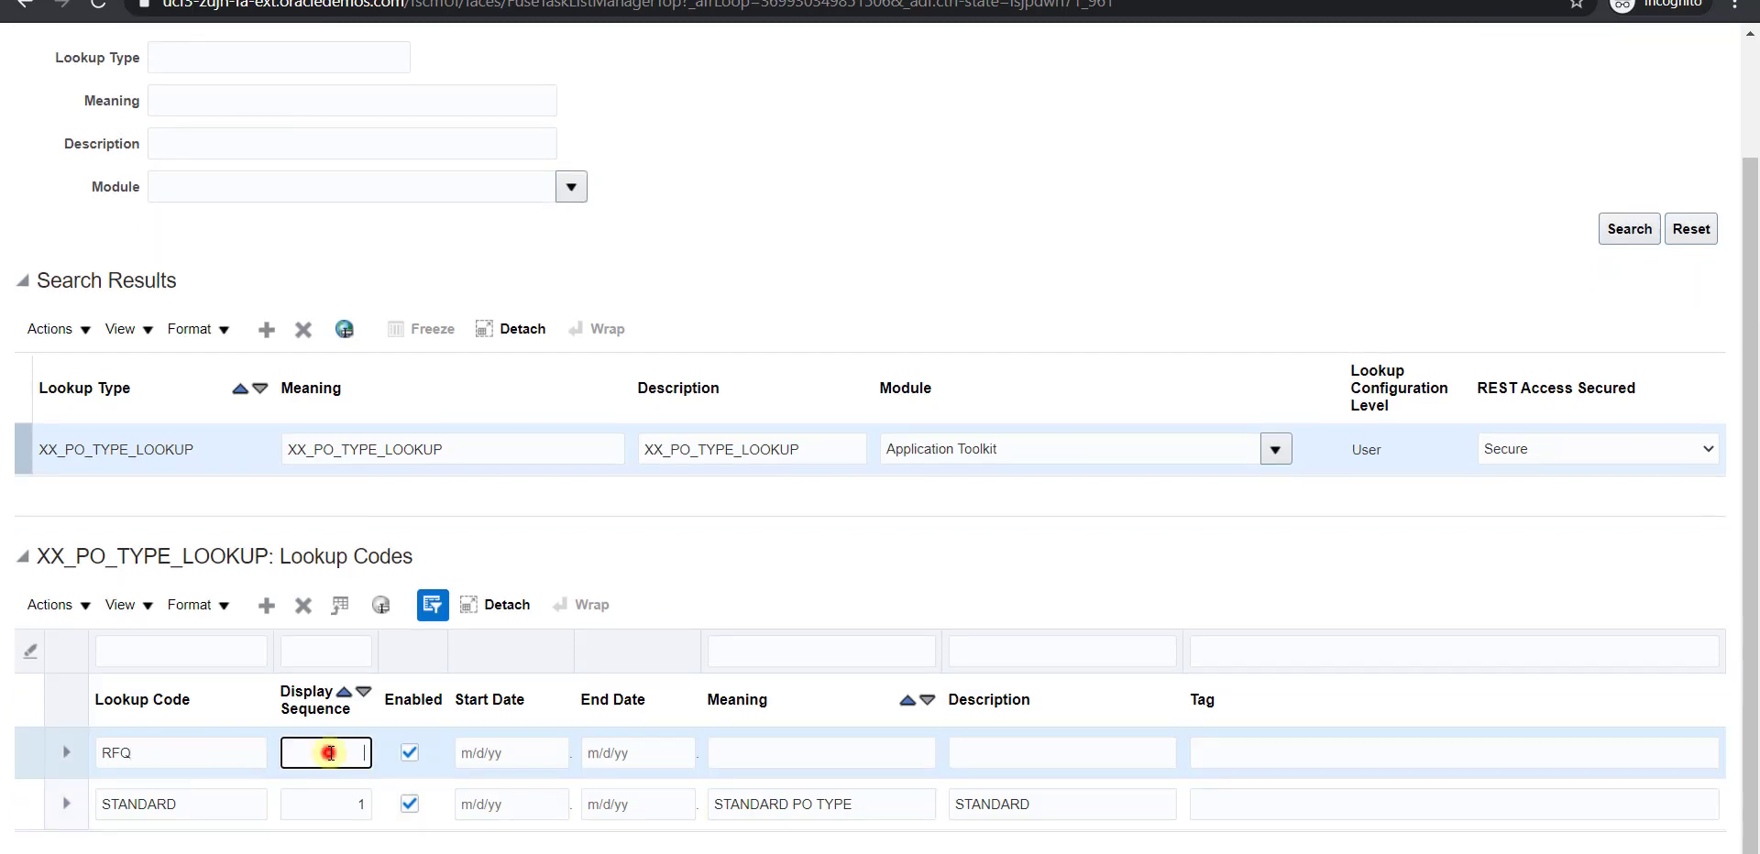
{"action": "type", "text": "2"}
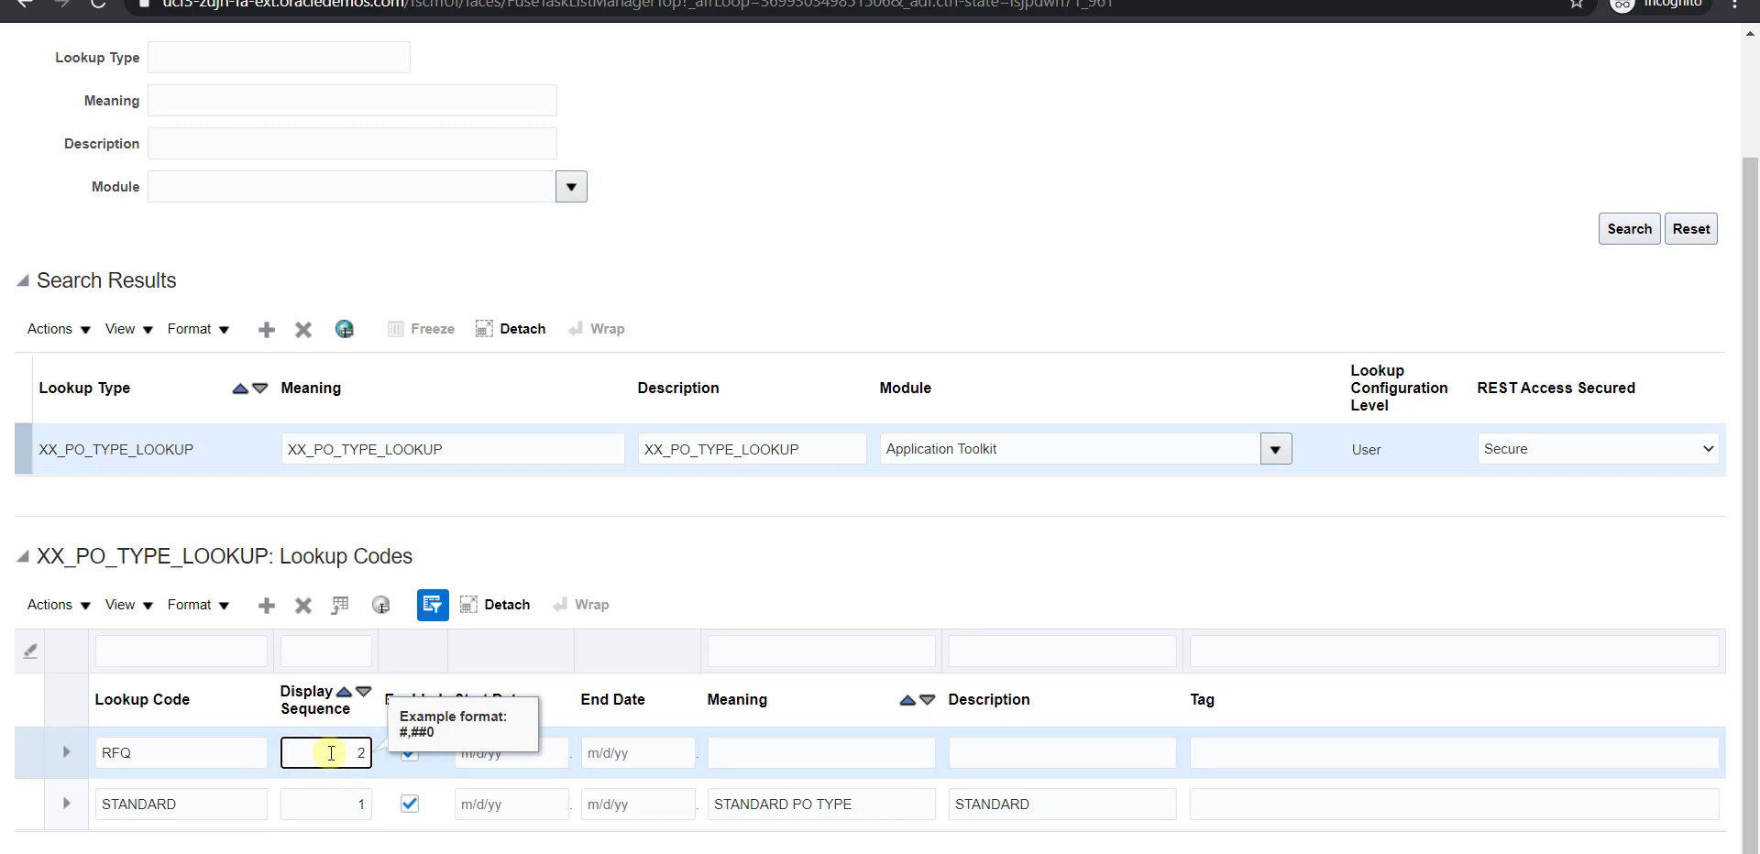
Fill in RFQ PO TYPE as both the meaning and the description of the RFQ lookup code.
{"action": "key", "text": "Tab"}
{"action": "key", "text": "Tab"}
{"action": "key", "text": "Tab"}
{"action": "key", "text": "Tab"}
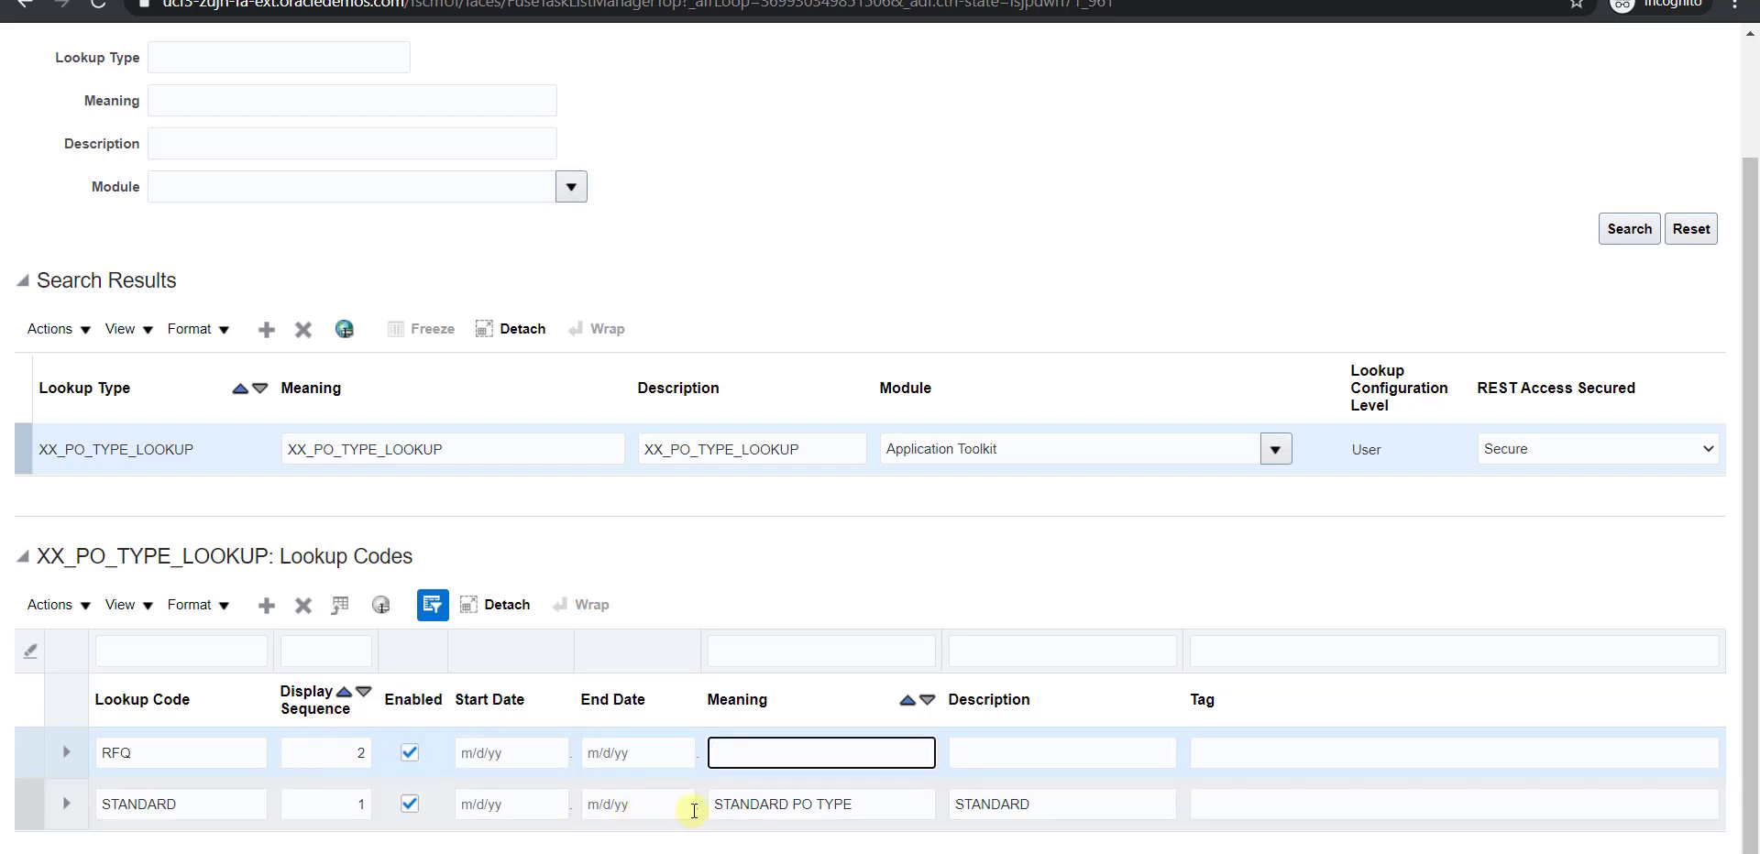
{"action": "type", "text": "RFQ PO TYPE"}
{"action": "left_click_drag", "start_coordinate": [825, 749], "coordinate": [700, 758]}
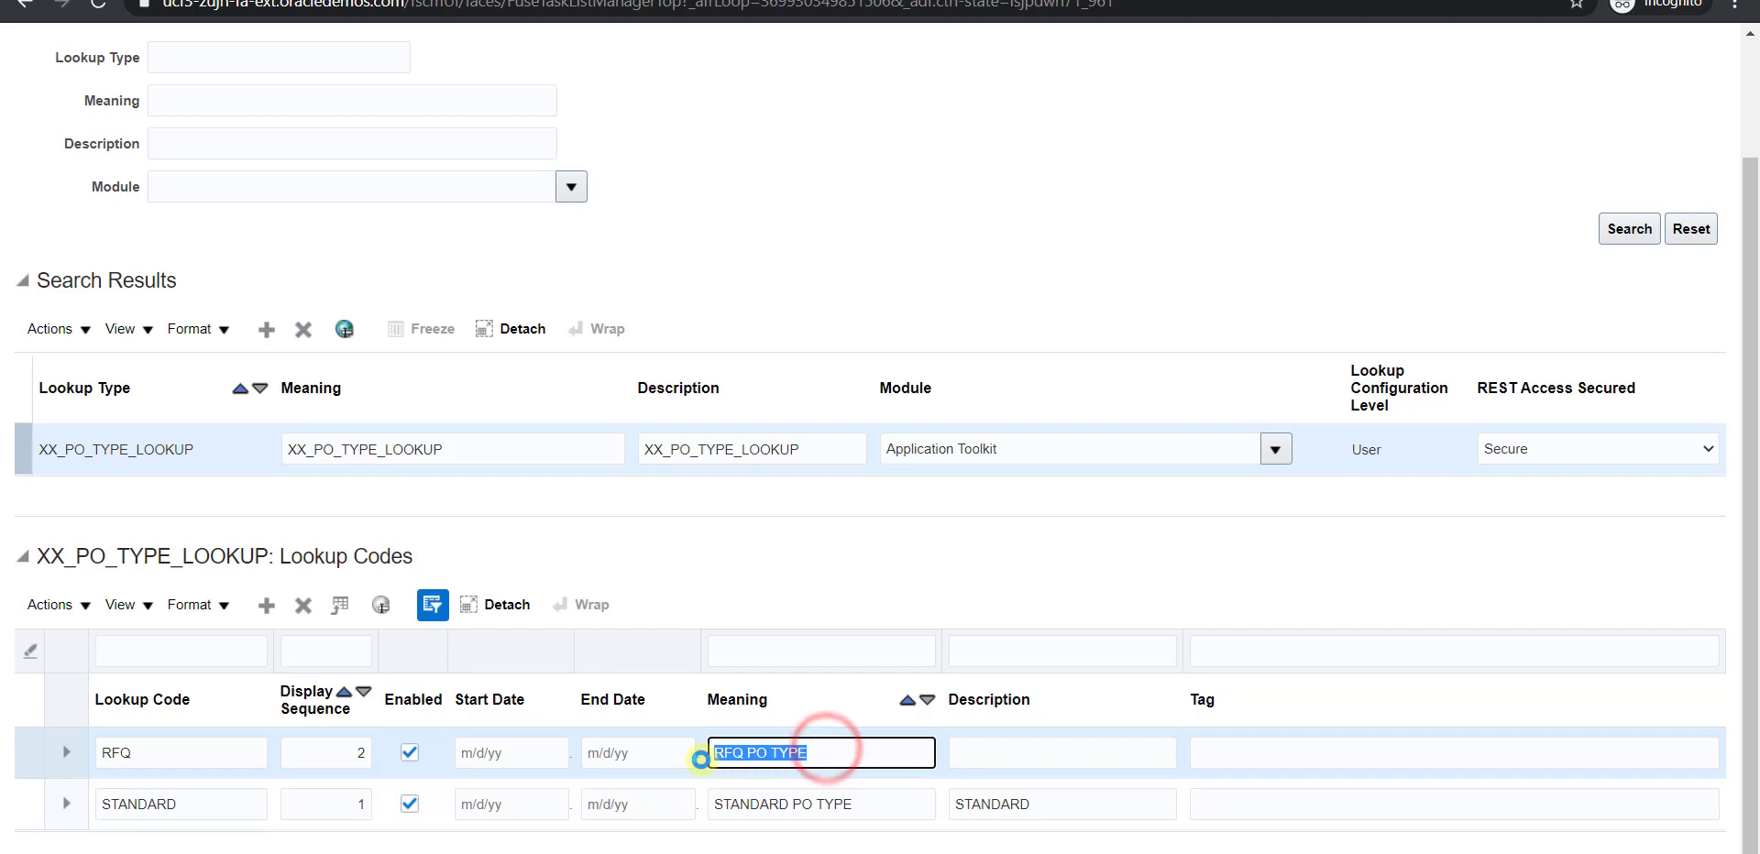
{"action": "key", "text": "ctrl+c"}
{"action": "left_click", "coordinate": [1003, 751]}
{"action": "key", "text": "ctrl+v"}
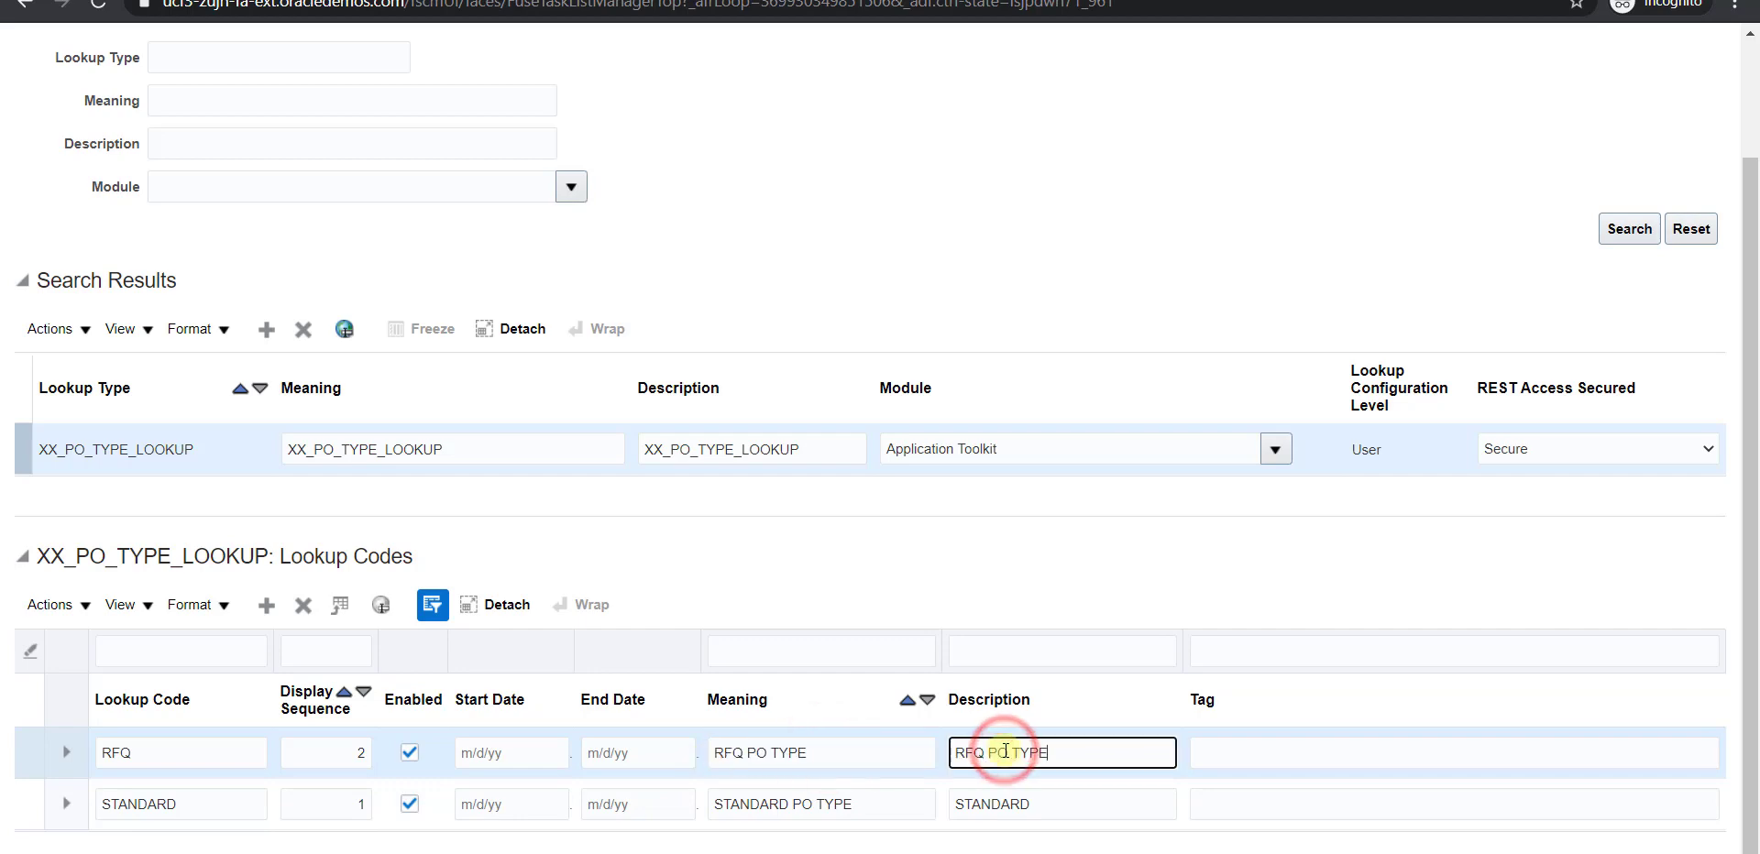
Save the lookup with its codes and close the Manage Common Lookups page.
{"action": "scroll", "coordinate": [1005, 752], "scroll_direction": "up", "scroll_amount": 2}
{"action": "left_click", "coordinate": [1507, 108]}
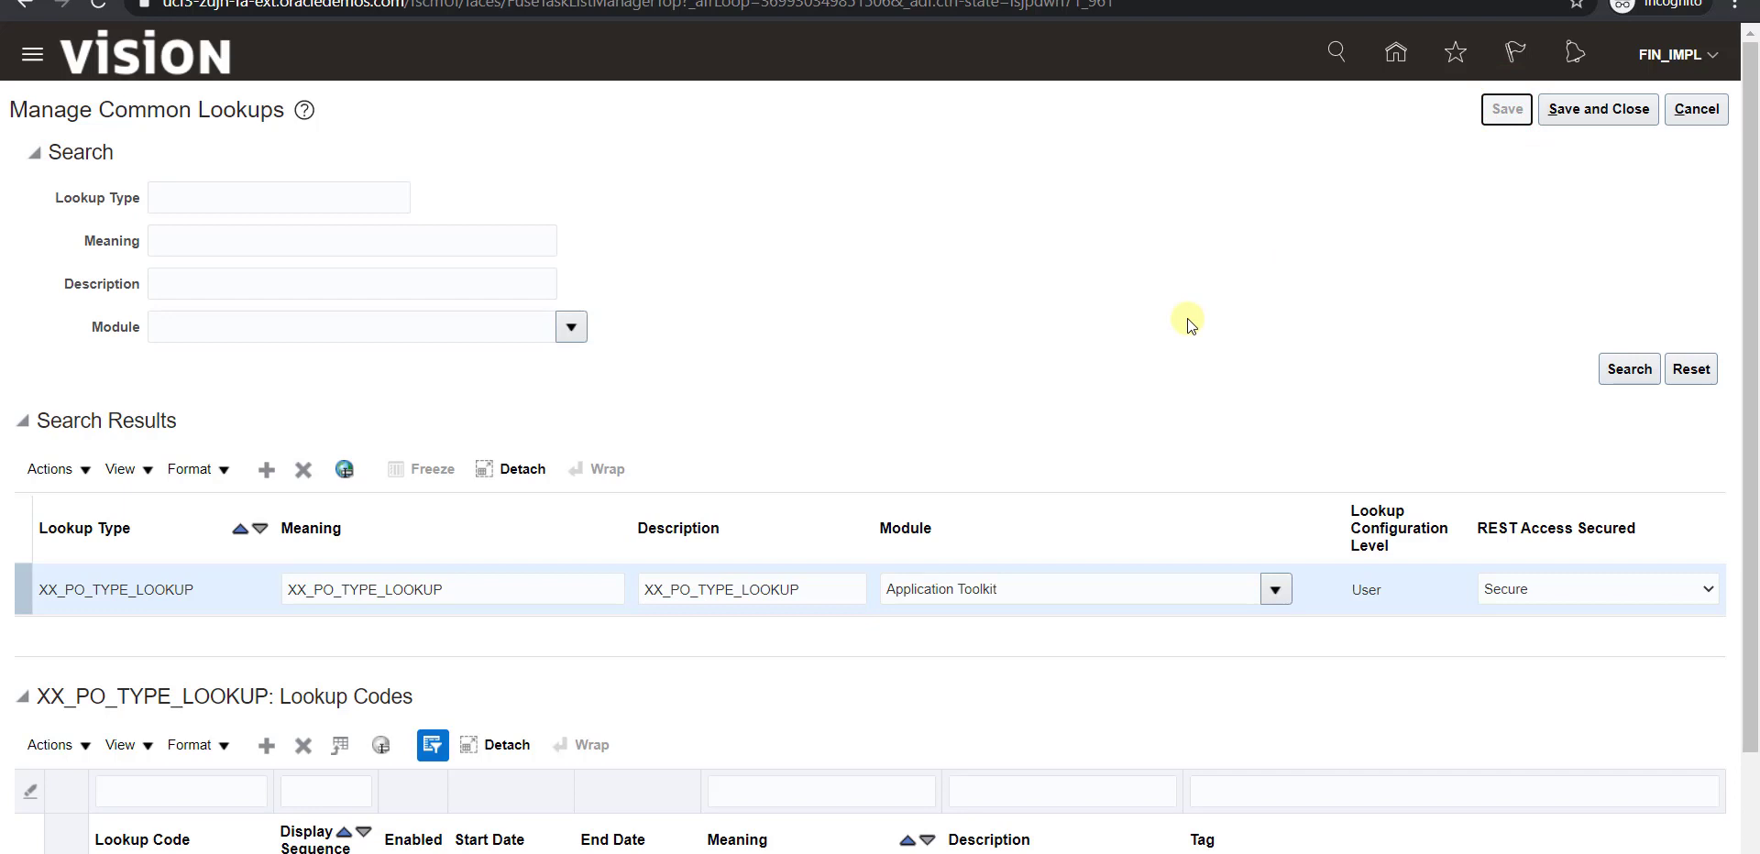
{"action": "left_click", "coordinate": [1582, 114]}
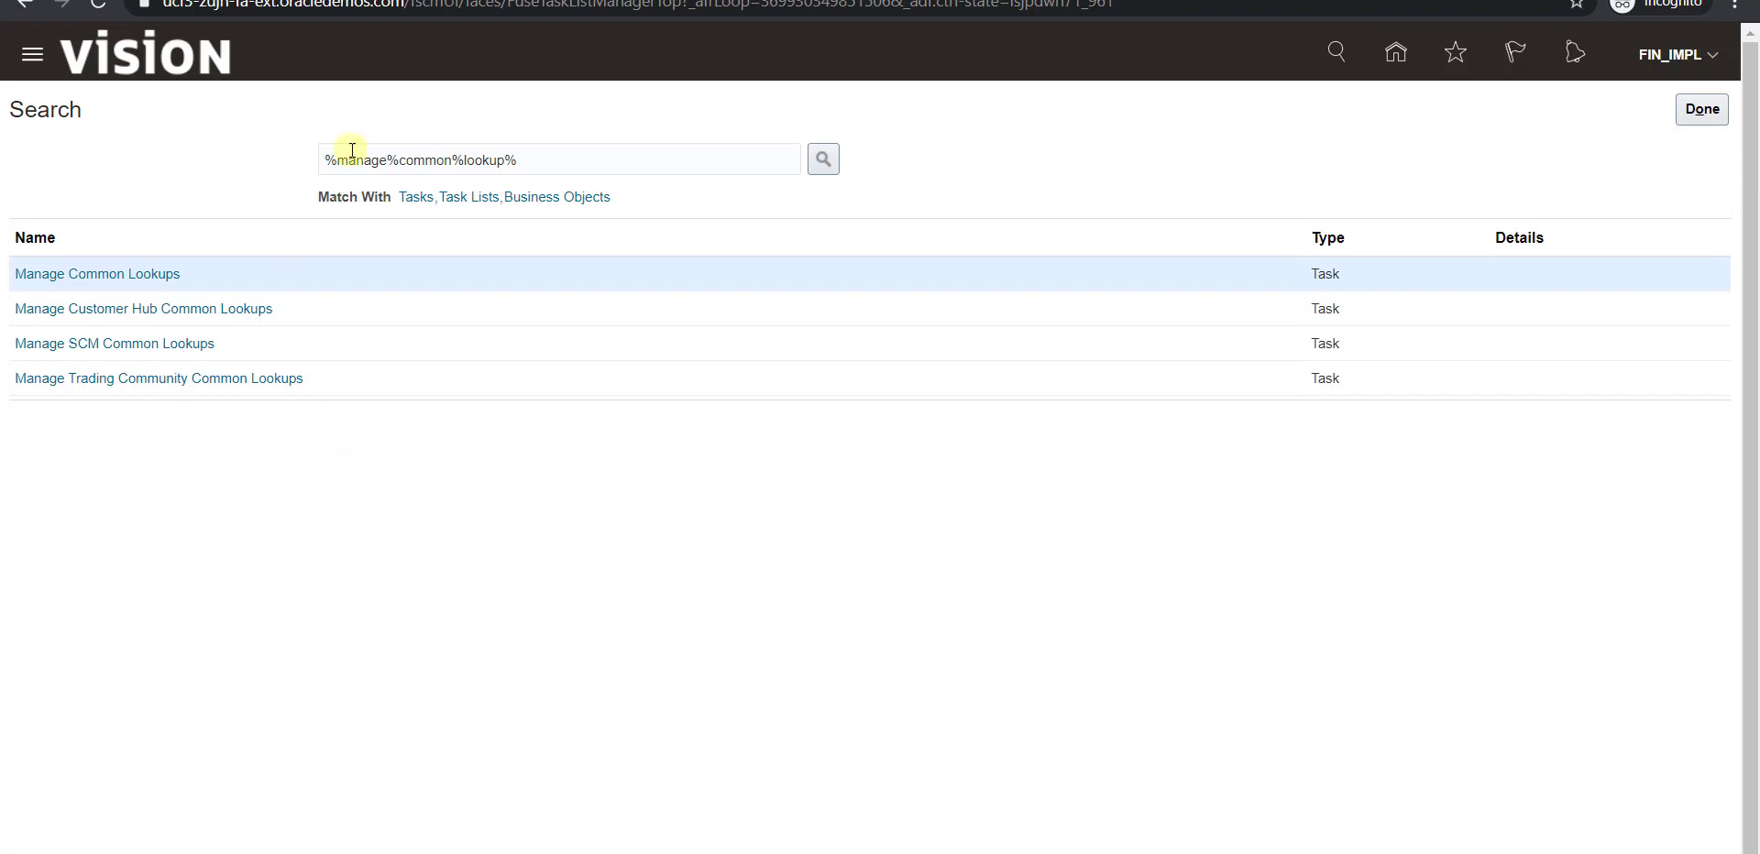
Search the setup tasks for %manage%ent%job% and open the Enterprise Scheduler job definitions task for Financial, Supply Chain Management, and Related Applications.
{"action": "left_click_drag", "start_coordinate": [401, 159], "coordinate": [506, 150]}
{"action": "type", "text": "ent%"}
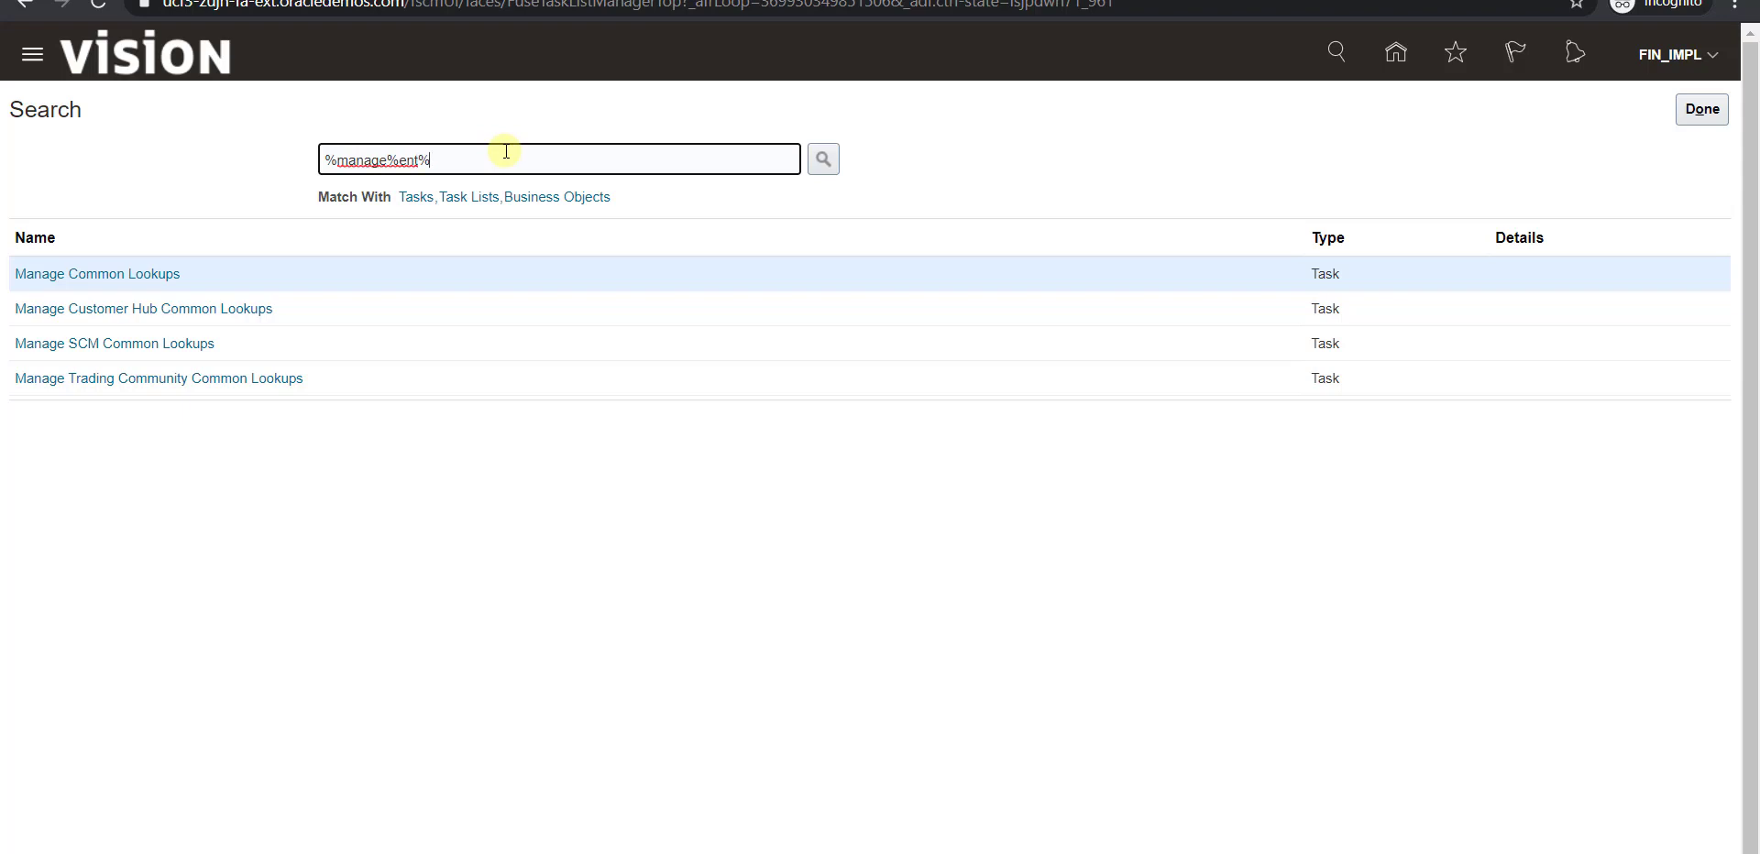
{"action": "type", "text": "job%"}
{"action": "left_click", "coordinate": [830, 160]}
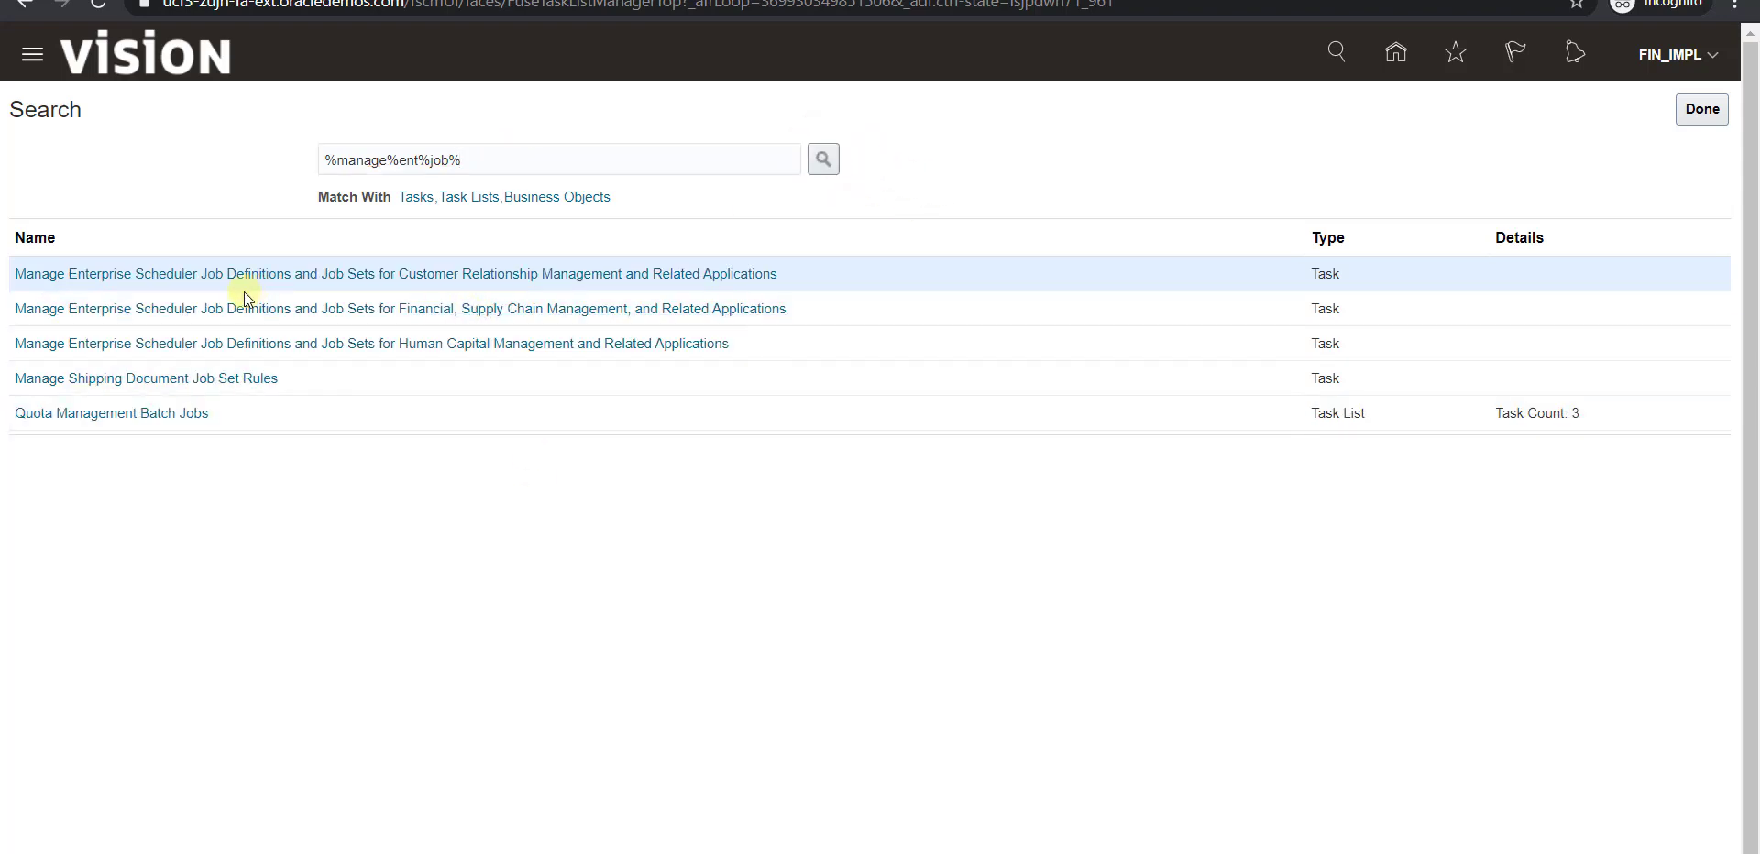
{"action": "left_click", "coordinate": [231, 312]}
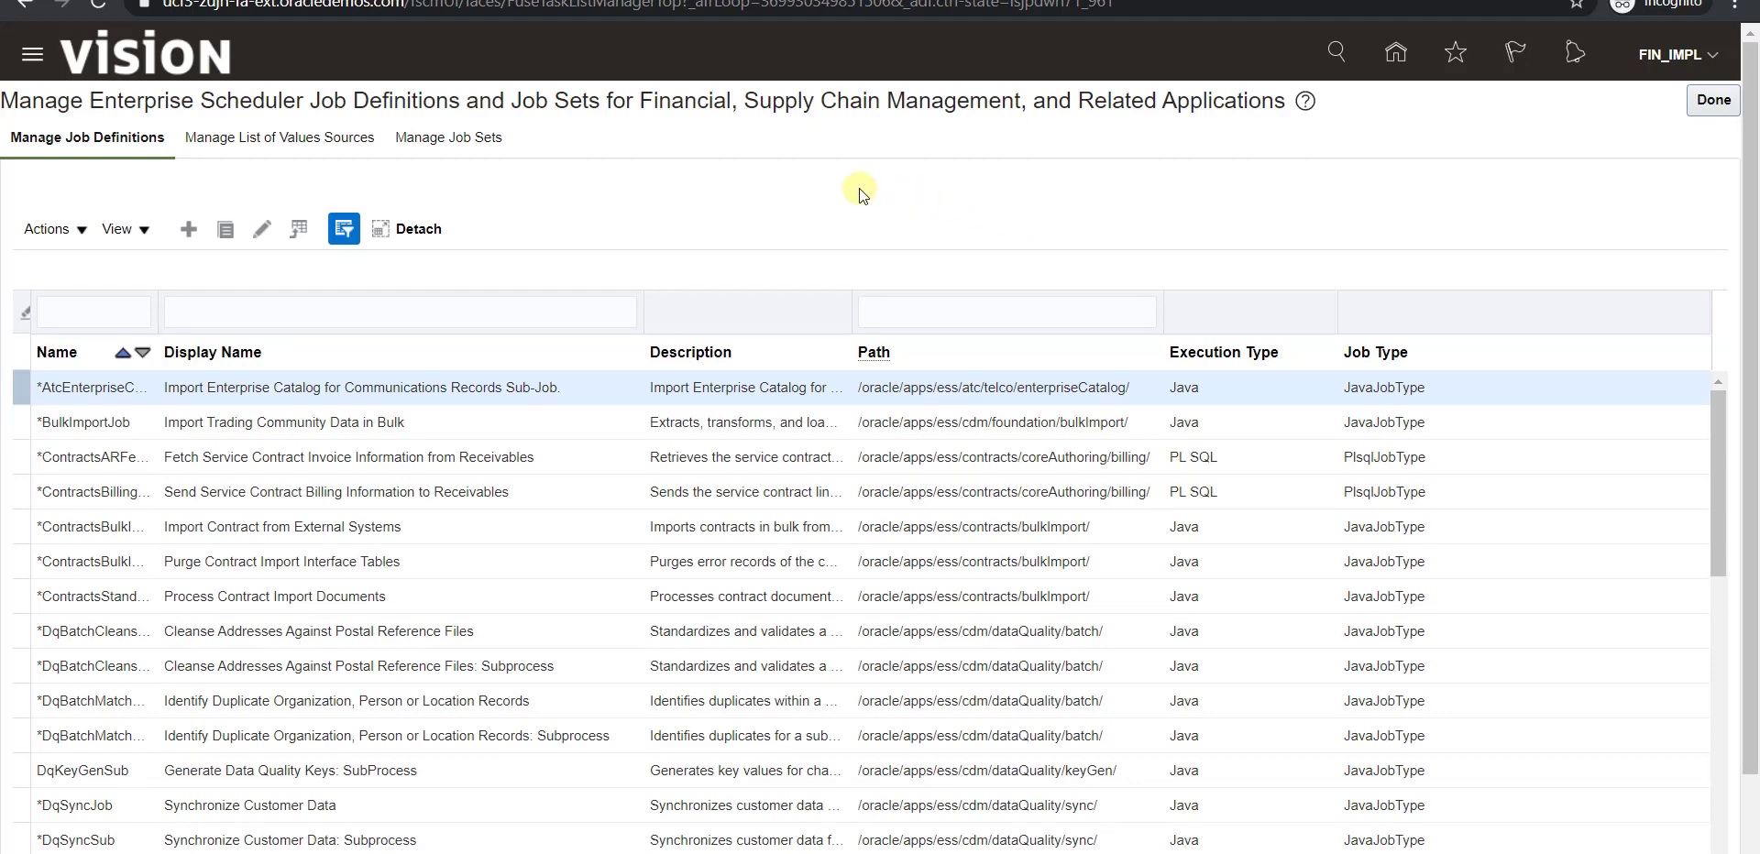
Start creating a list of values source with Application Toolkit as its application name.
{"action": "left_click", "coordinate": [220, 149]}
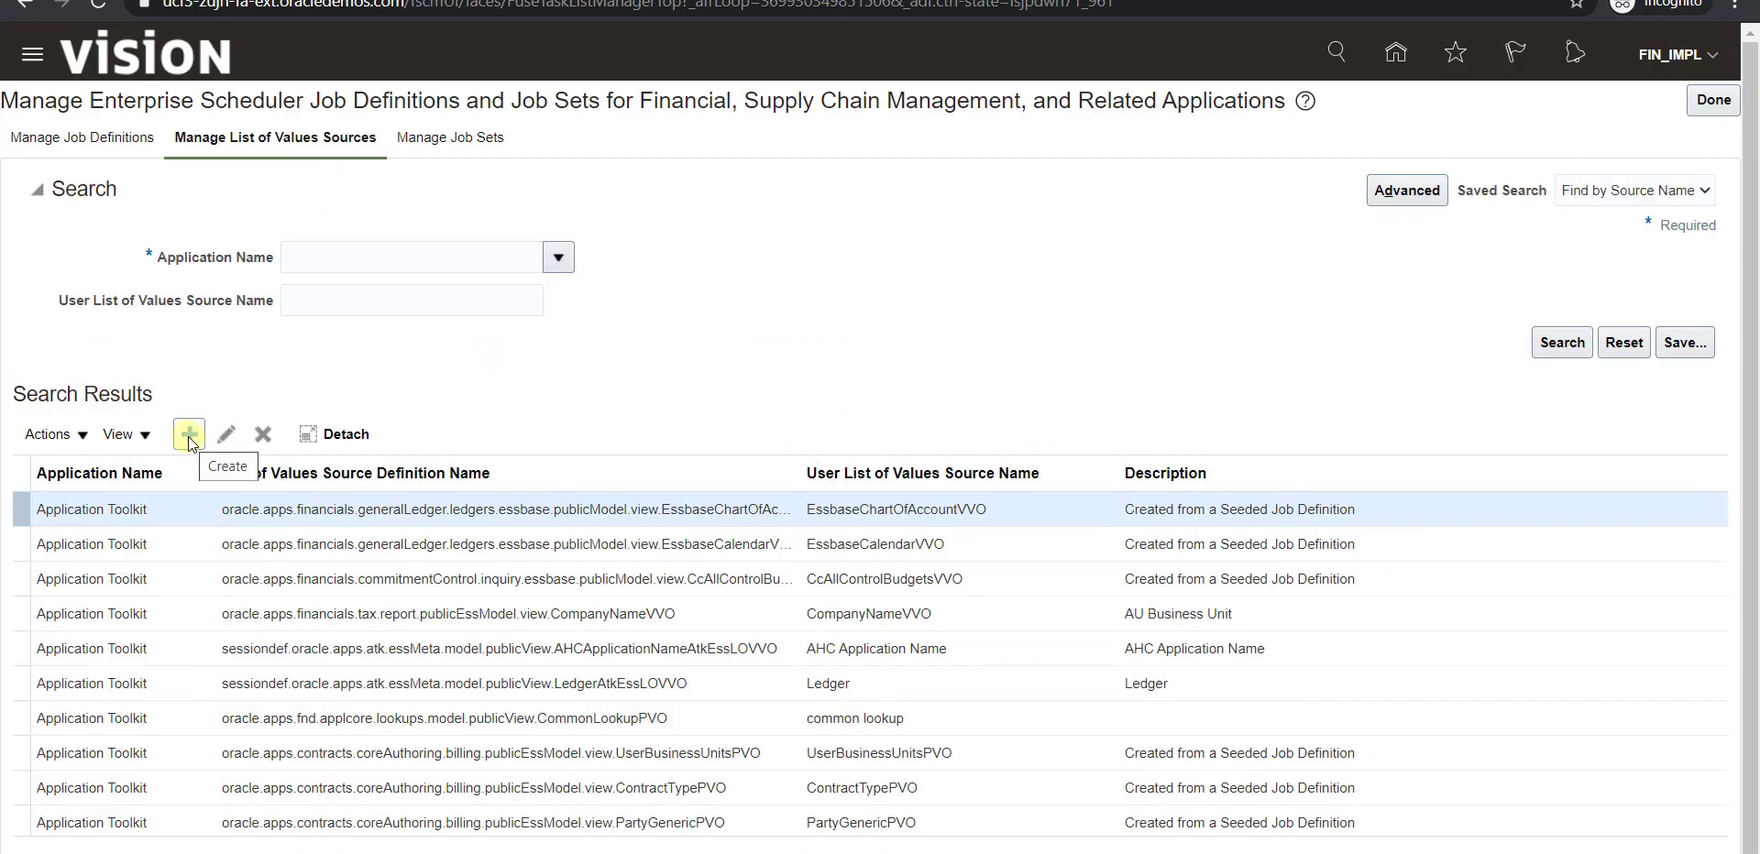
{"action": "left_click", "coordinate": [189, 437]}
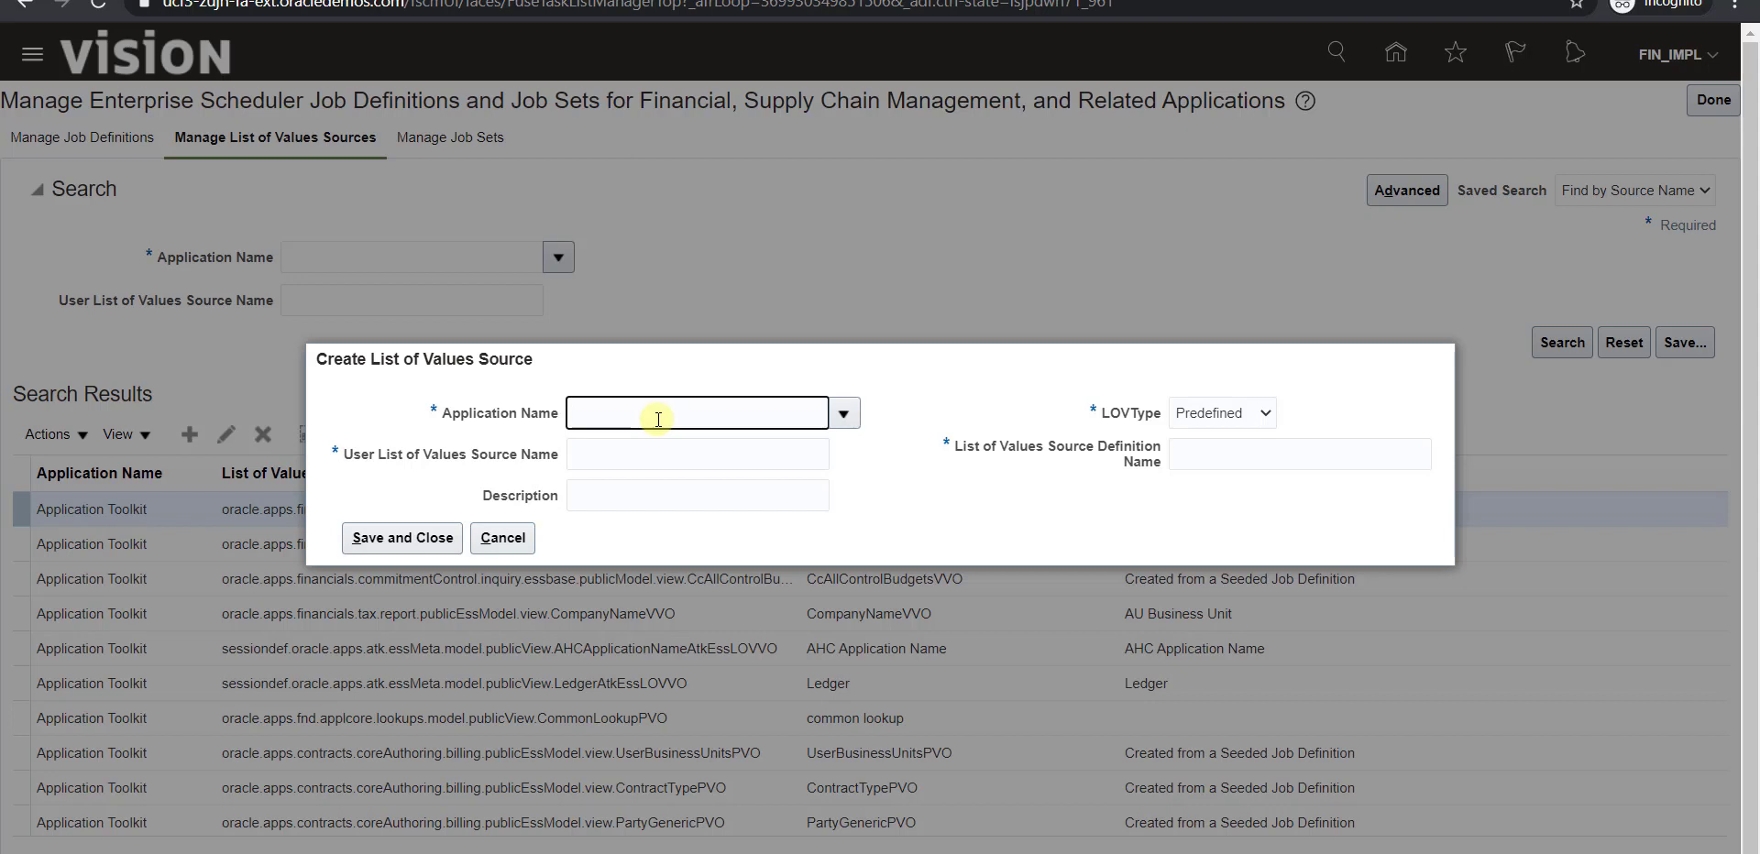
{"action": "type", "text": "Application toolkit"}
{"action": "key", "text": "Tab"}
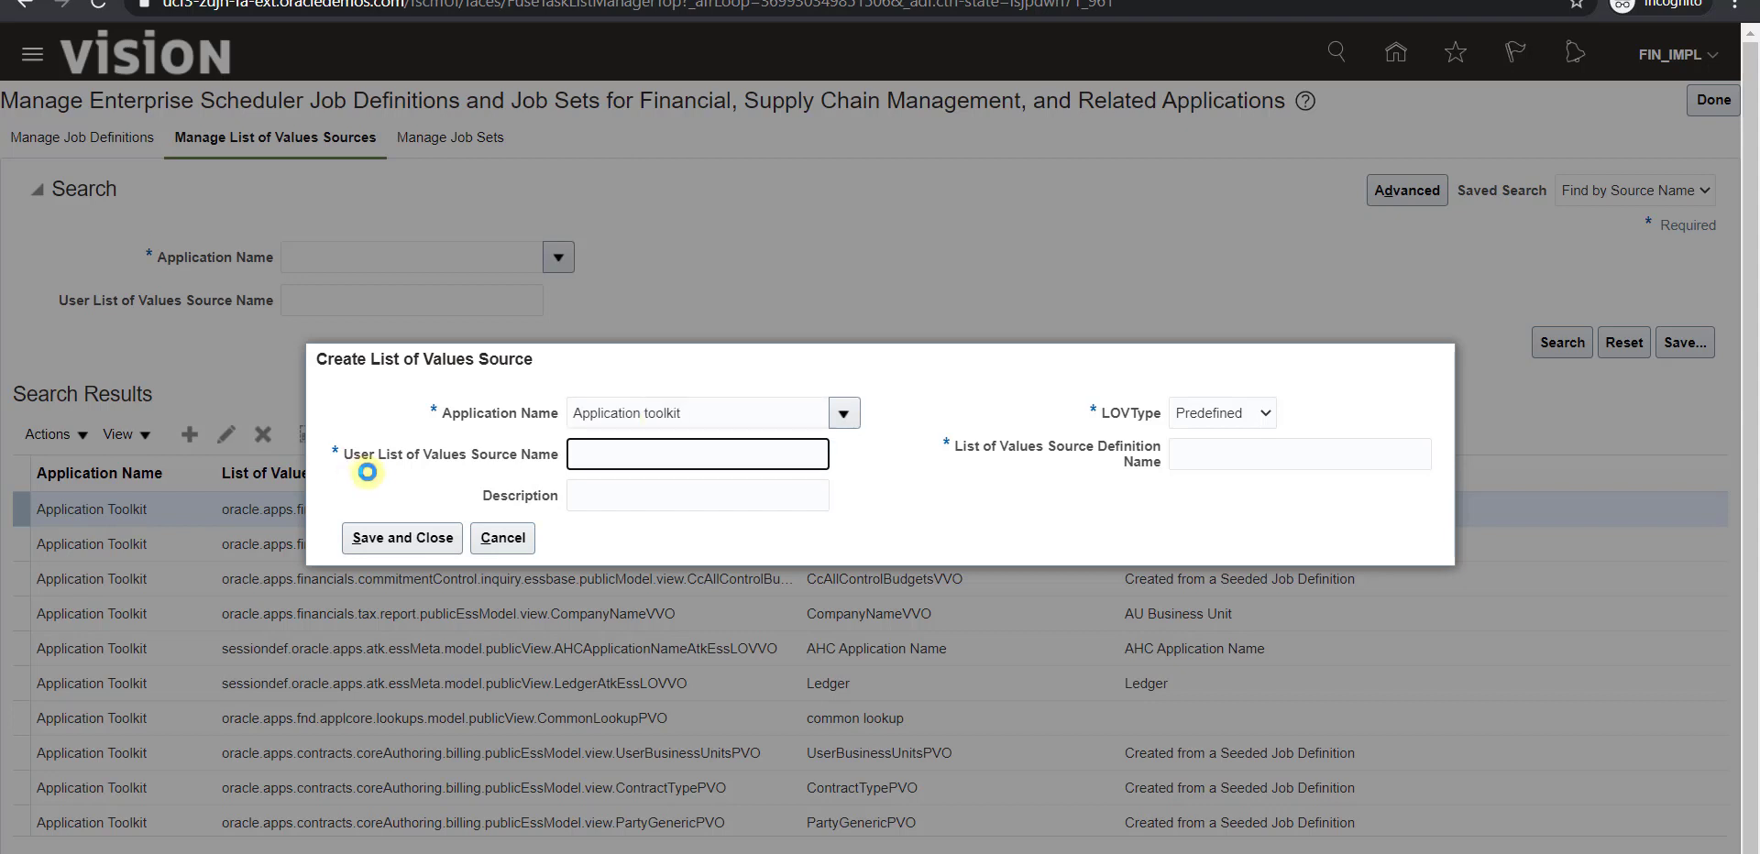
Set the User List of Values Source Name to COMMMON_LOOKUP_TYPE and copy it into the Description.
{"action": "left_click", "coordinate": [599, 456]}
{"action": "type", "text": "CO"}
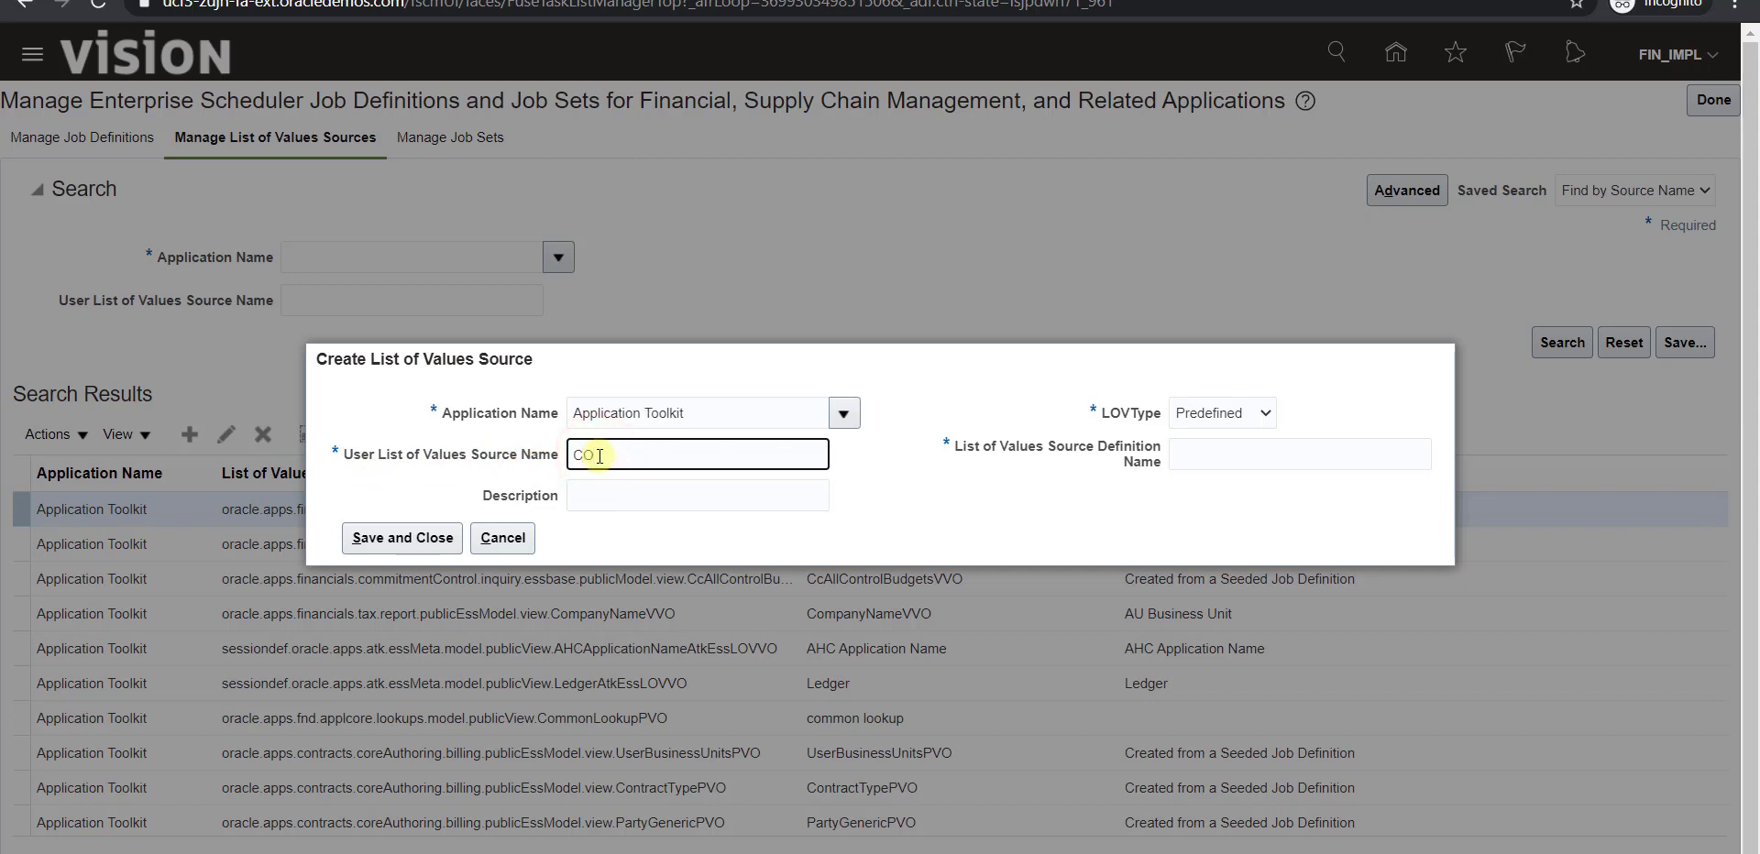
{"action": "type", "text": "MMMON_LOOKUP_TYPE"}
{"action": "left_click", "coordinate": [669, 499]}
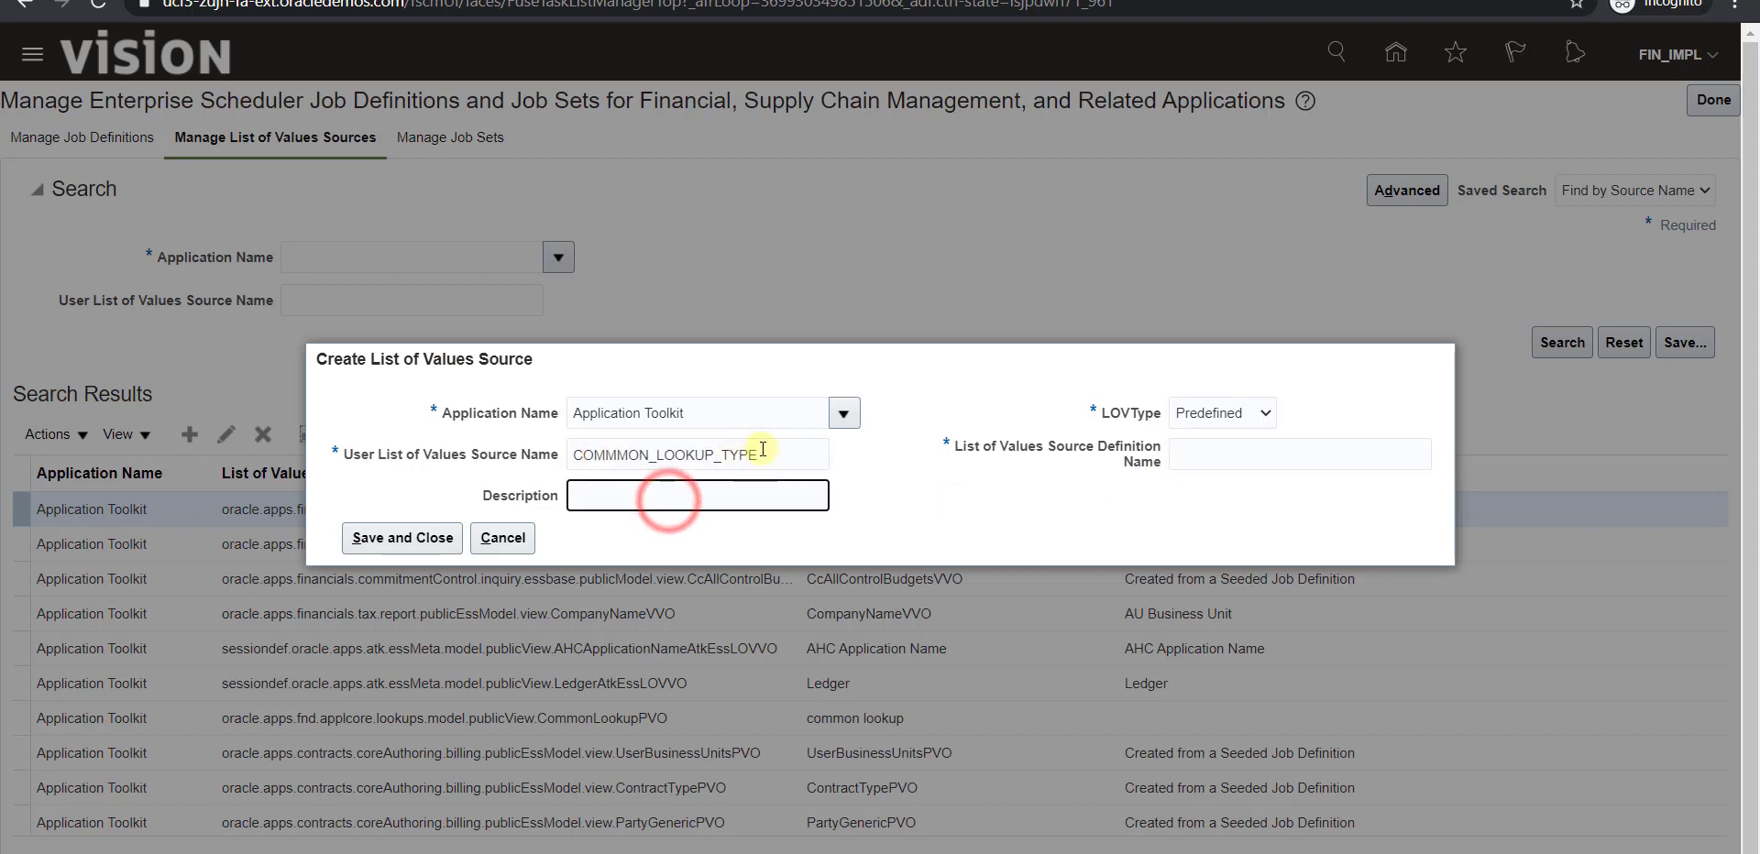
{"action": "double_click", "coordinate": [797, 455]}
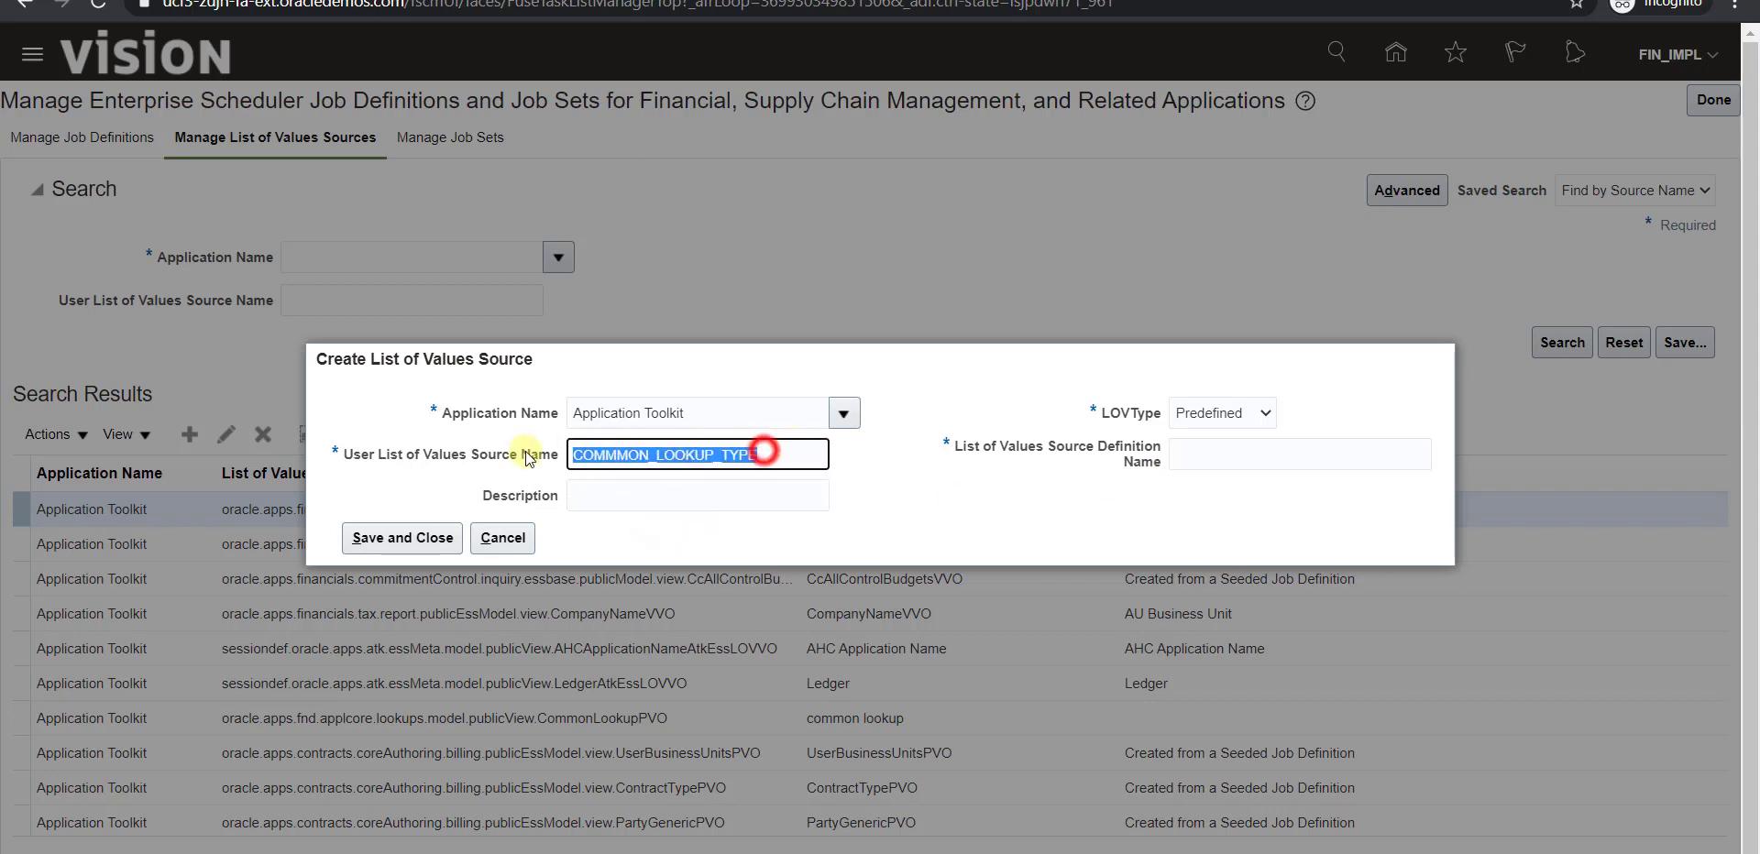
{"action": "left_click", "coordinate": [632, 495]}
{"action": "key", "text": "ctrl+v"}
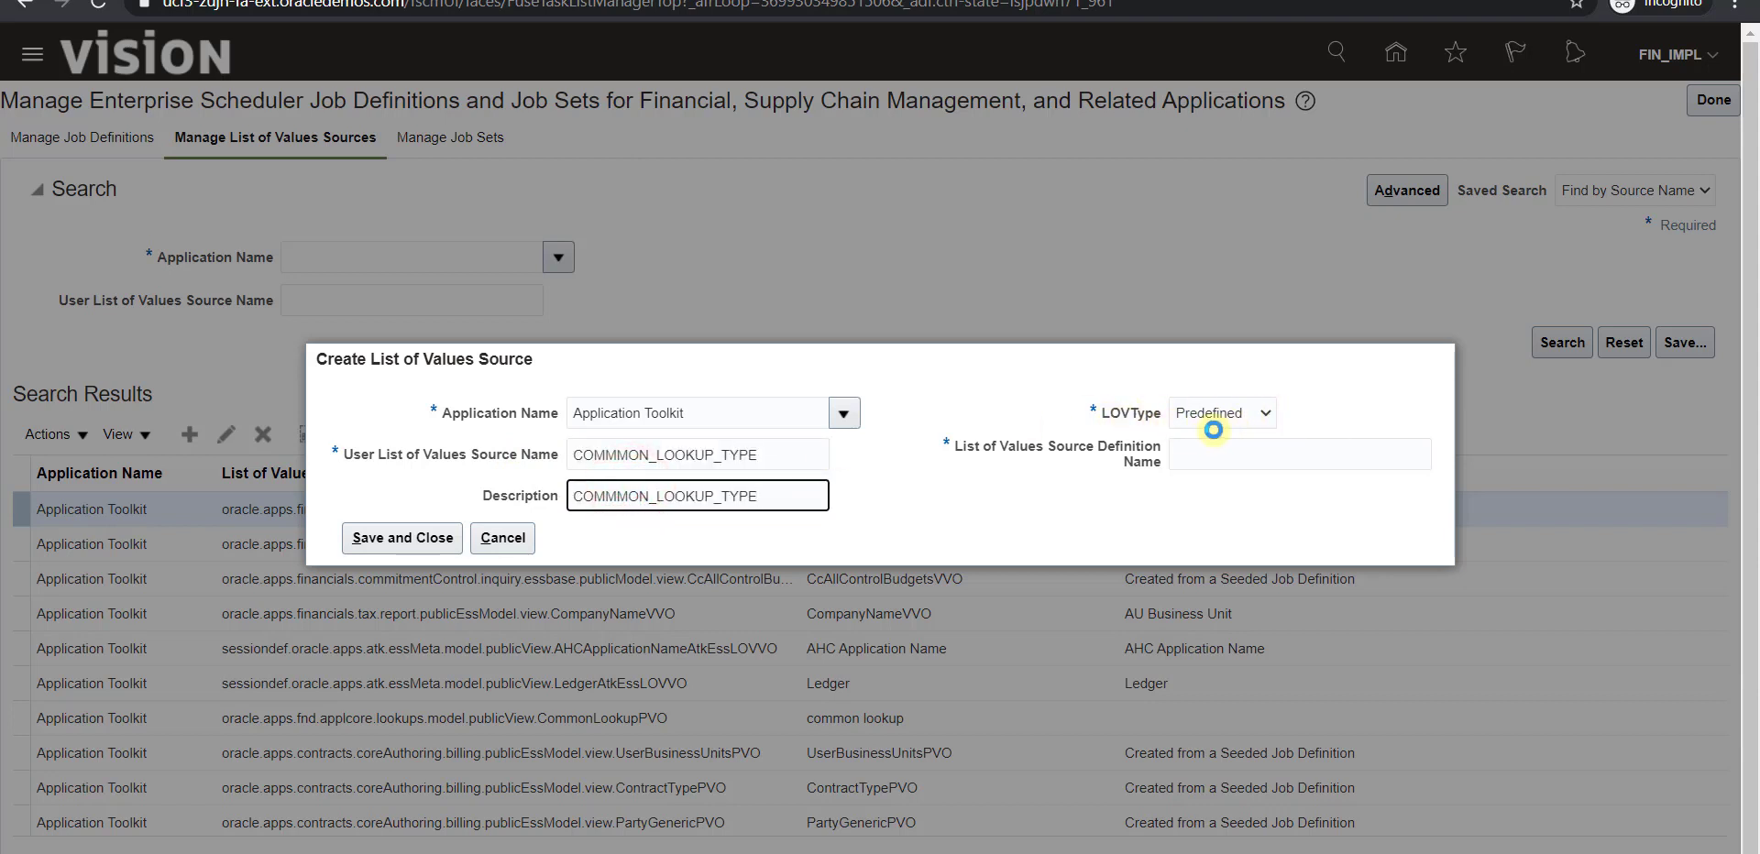
In the Notepad++ notes, replace the draft definition path with oracle.apps.fnd.applcore.lookups.model.publicView.CommonLookupPVO.
{"action": "left_click", "coordinate": [1229, 454]}
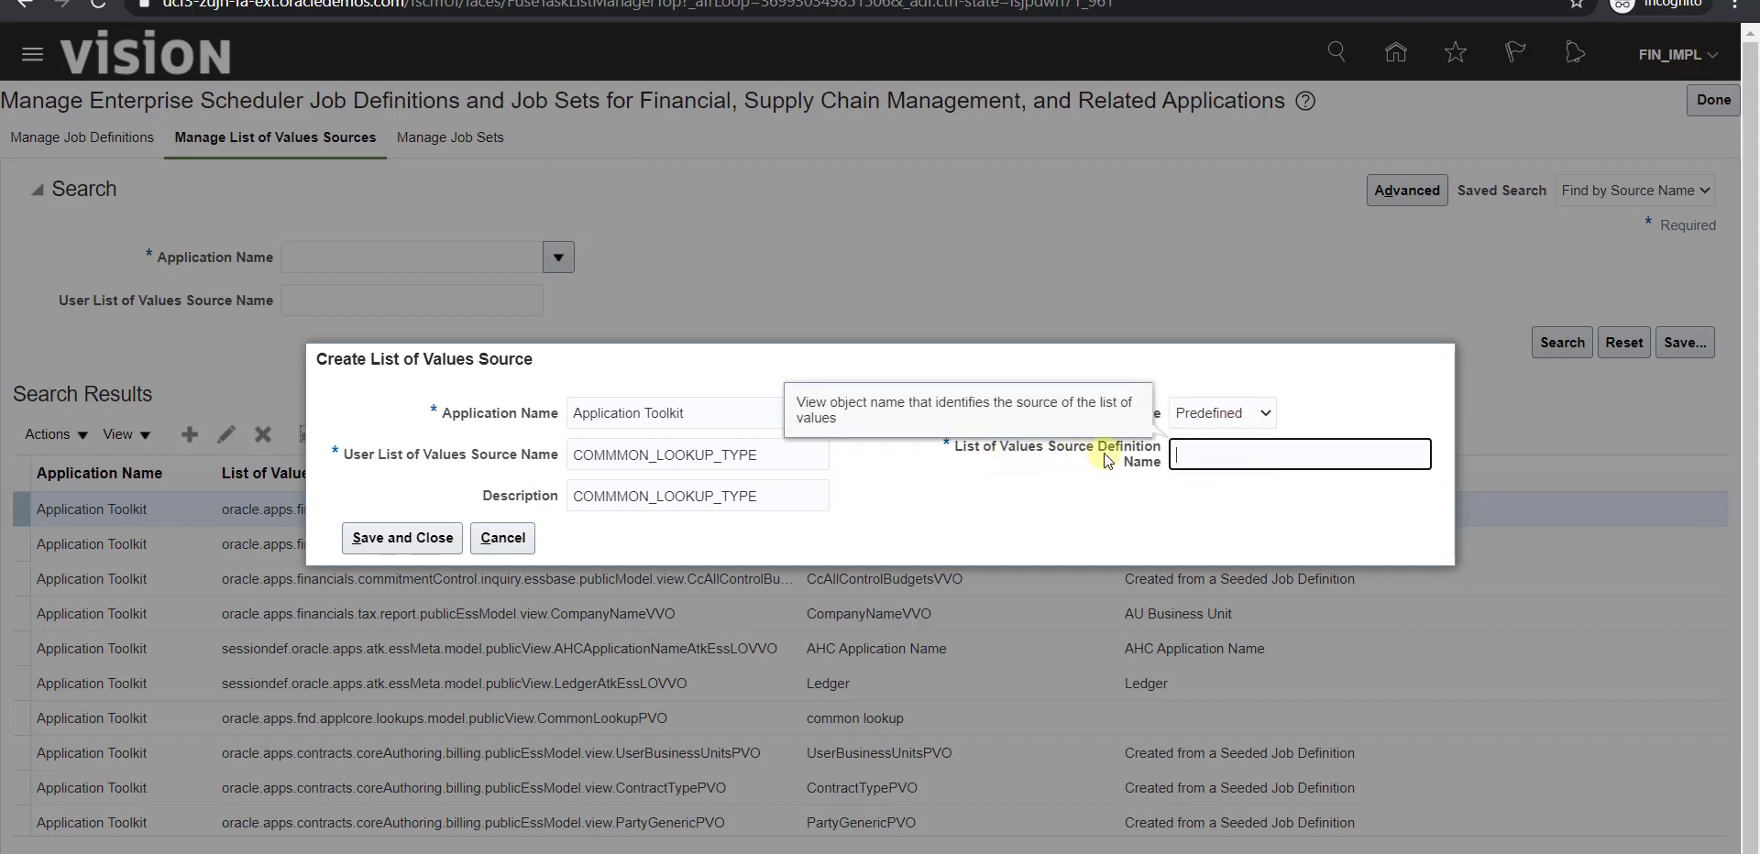
{"action": "left_click", "coordinate": [1197, 455]}
{"action": "key", "text": "alt+Tab"}
{"action": "key", "text": "ctrl+v"}
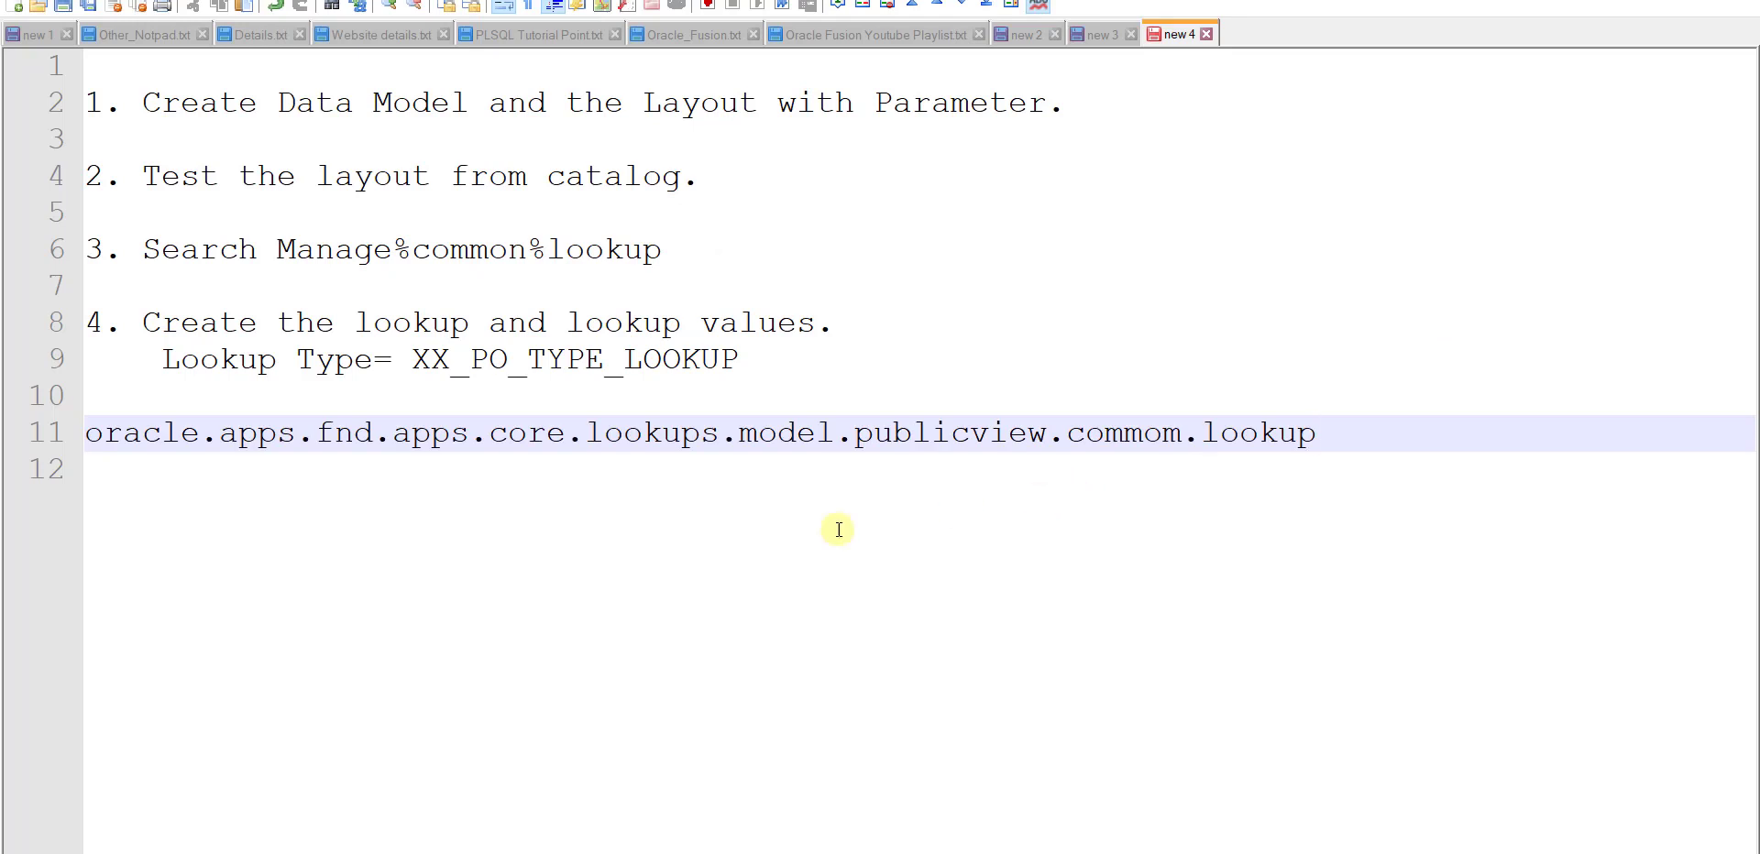
{"action": "key", "text": "ctrl+z"}
Examine each segment of the list of values source definition name on line 11 of the notes.
{"action": "double_click", "coordinate": [119, 432]}
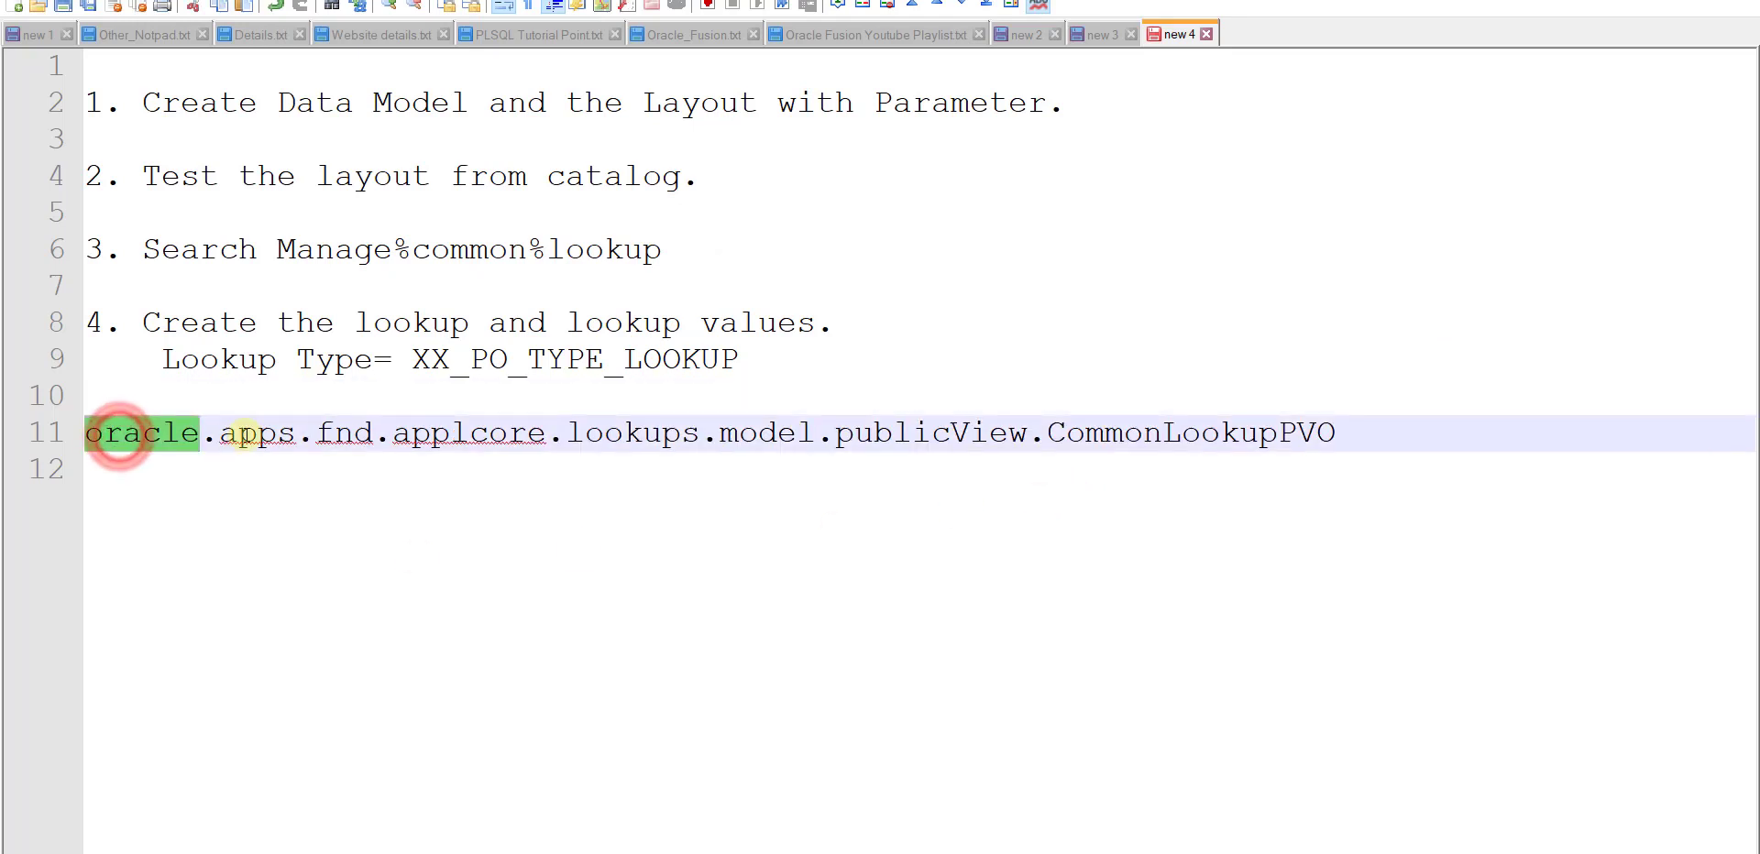
{"action": "double_click", "coordinate": [246, 431]}
{"action": "double_click", "coordinate": [348, 431]}
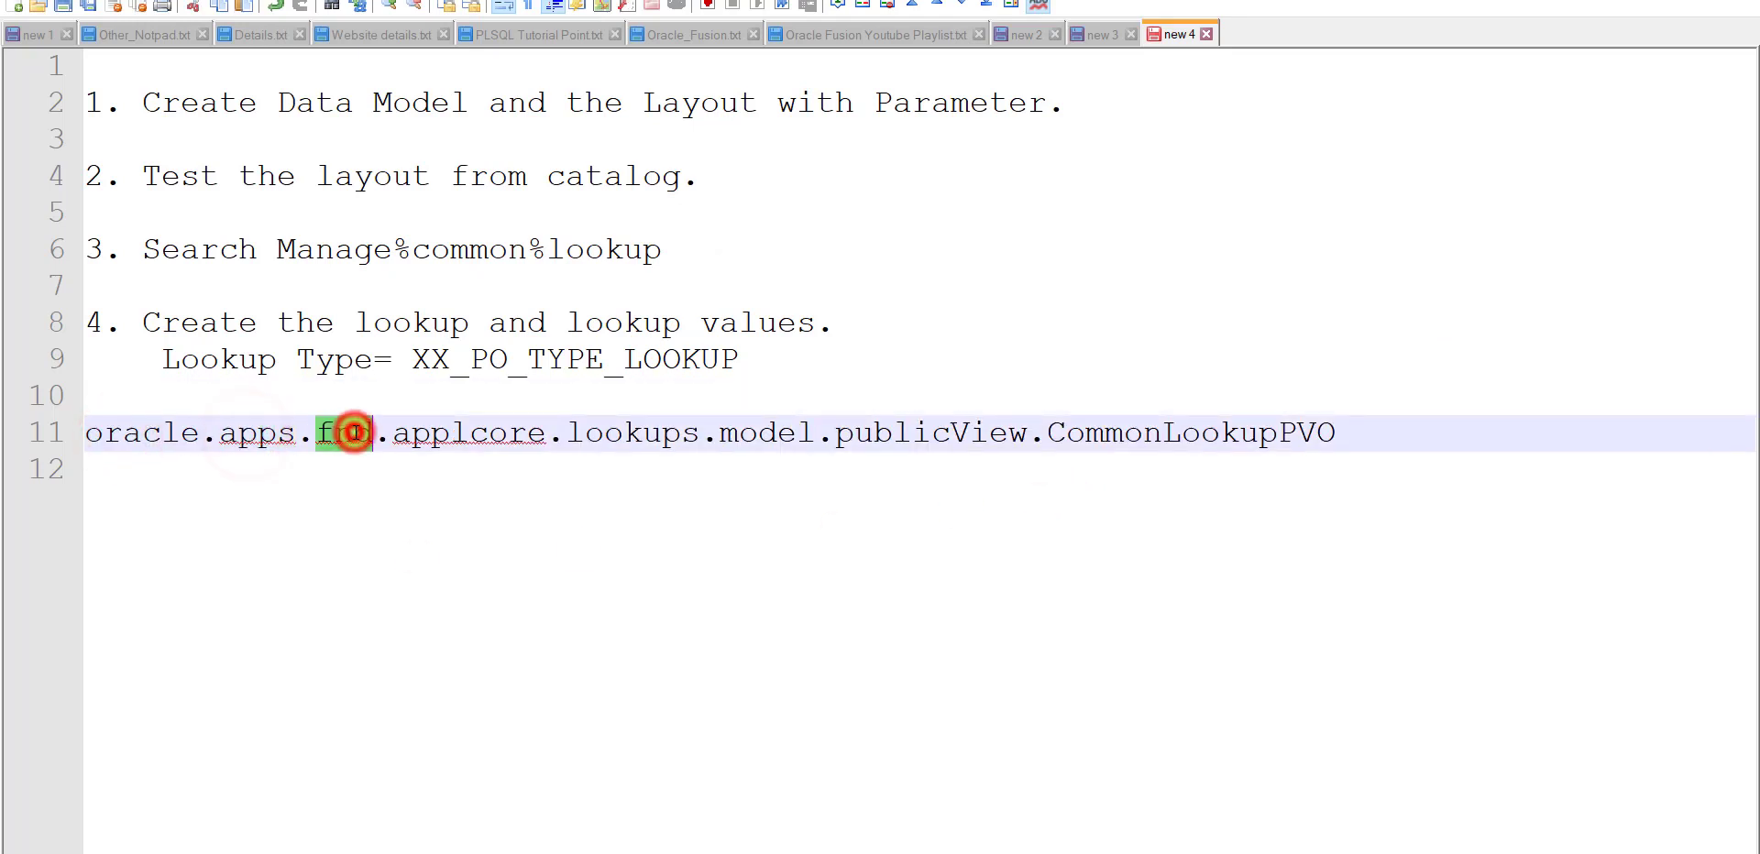
{"action": "double_click", "coordinate": [492, 432]}
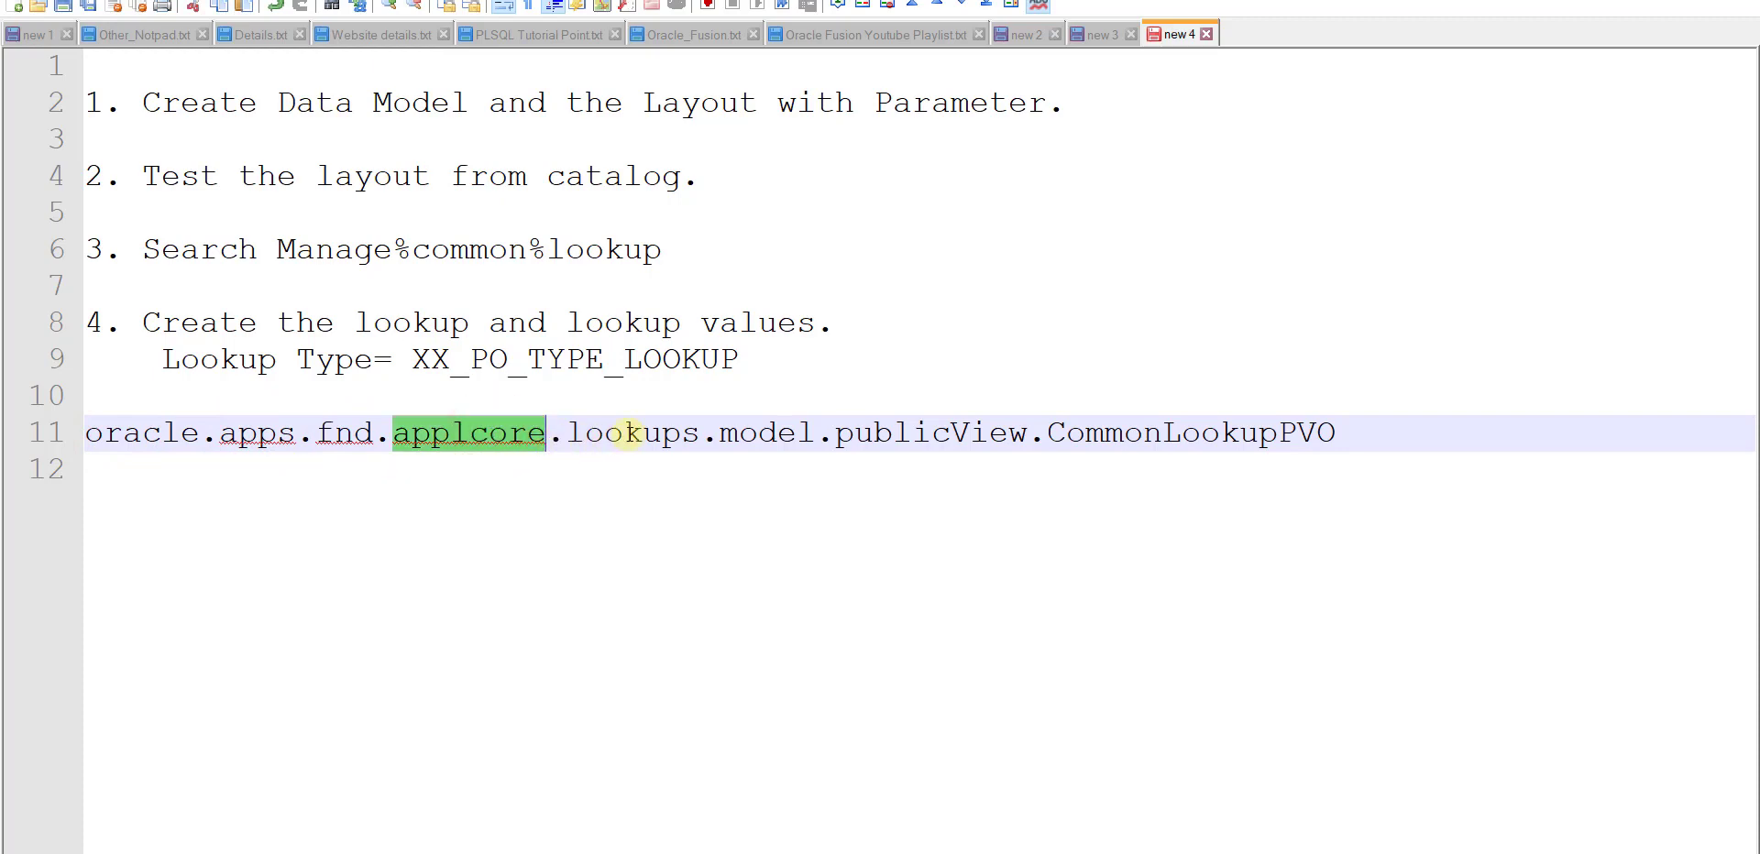
{"action": "double_click", "coordinate": [624, 431]}
{"action": "double_click", "coordinate": [773, 432]}
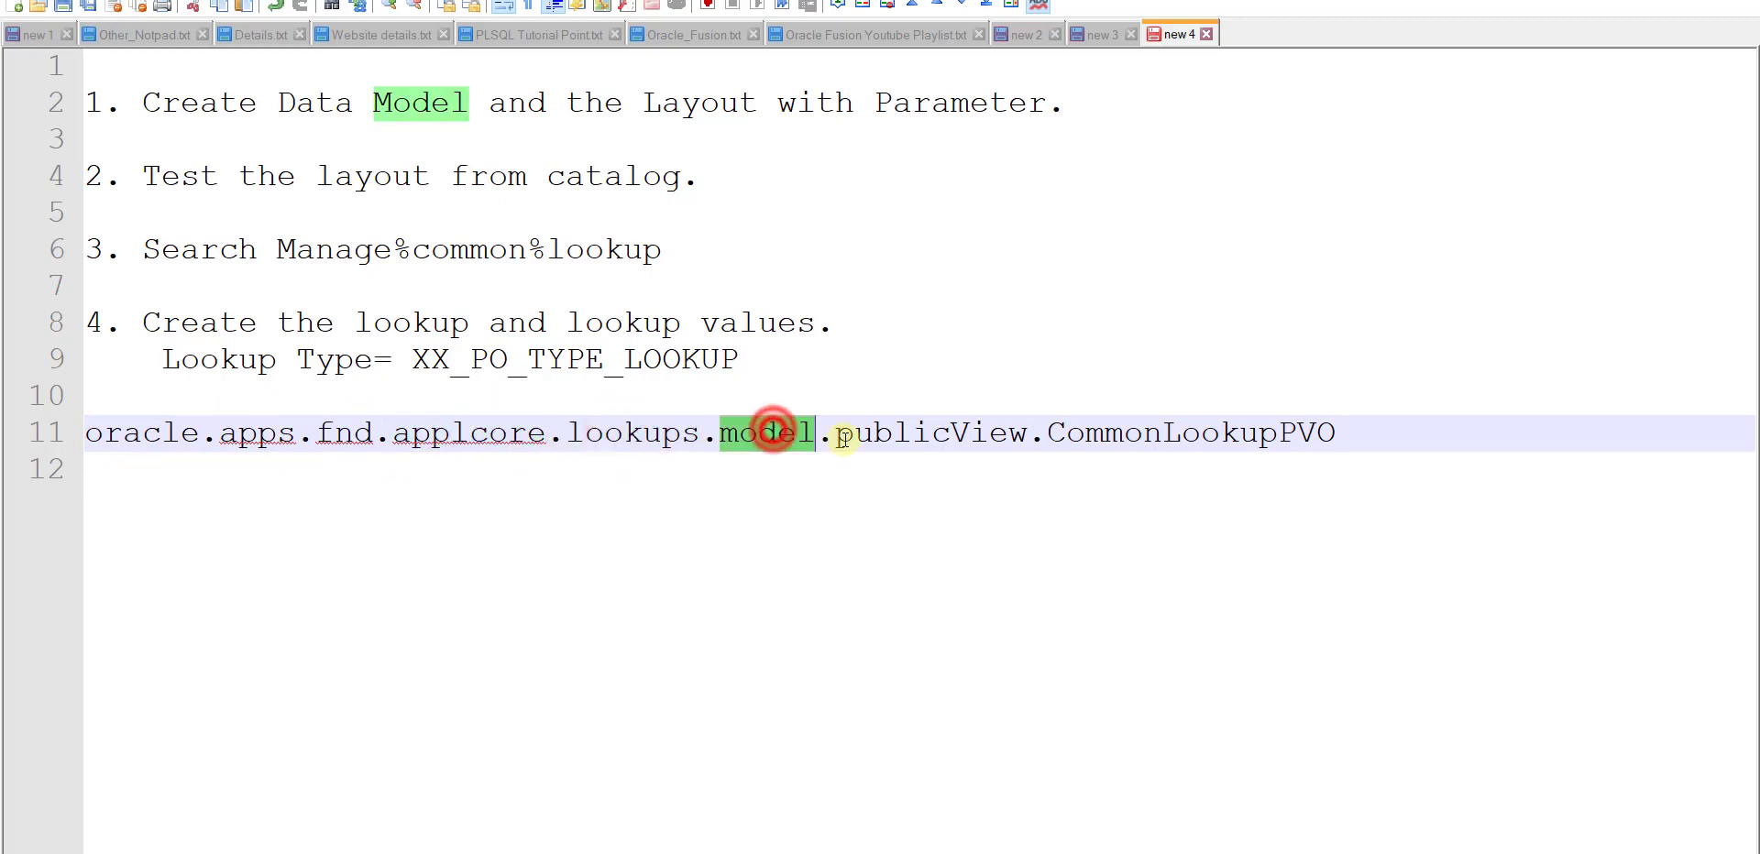
{"action": "left_click", "coordinate": [894, 432]}
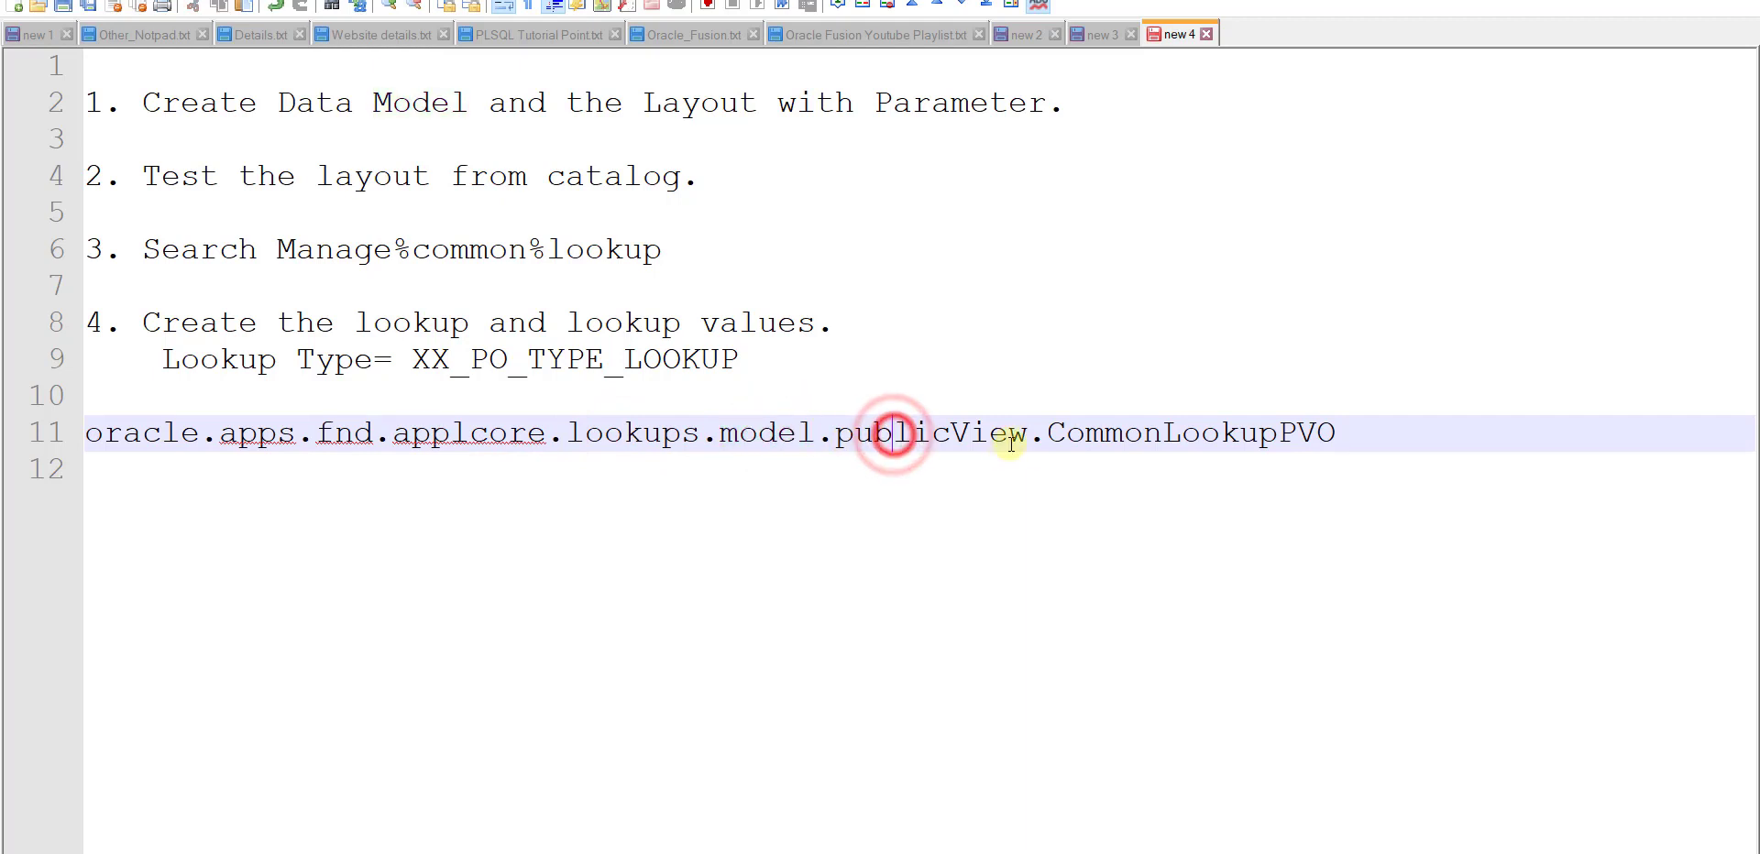
{"action": "double_click", "coordinate": [1111, 433]}
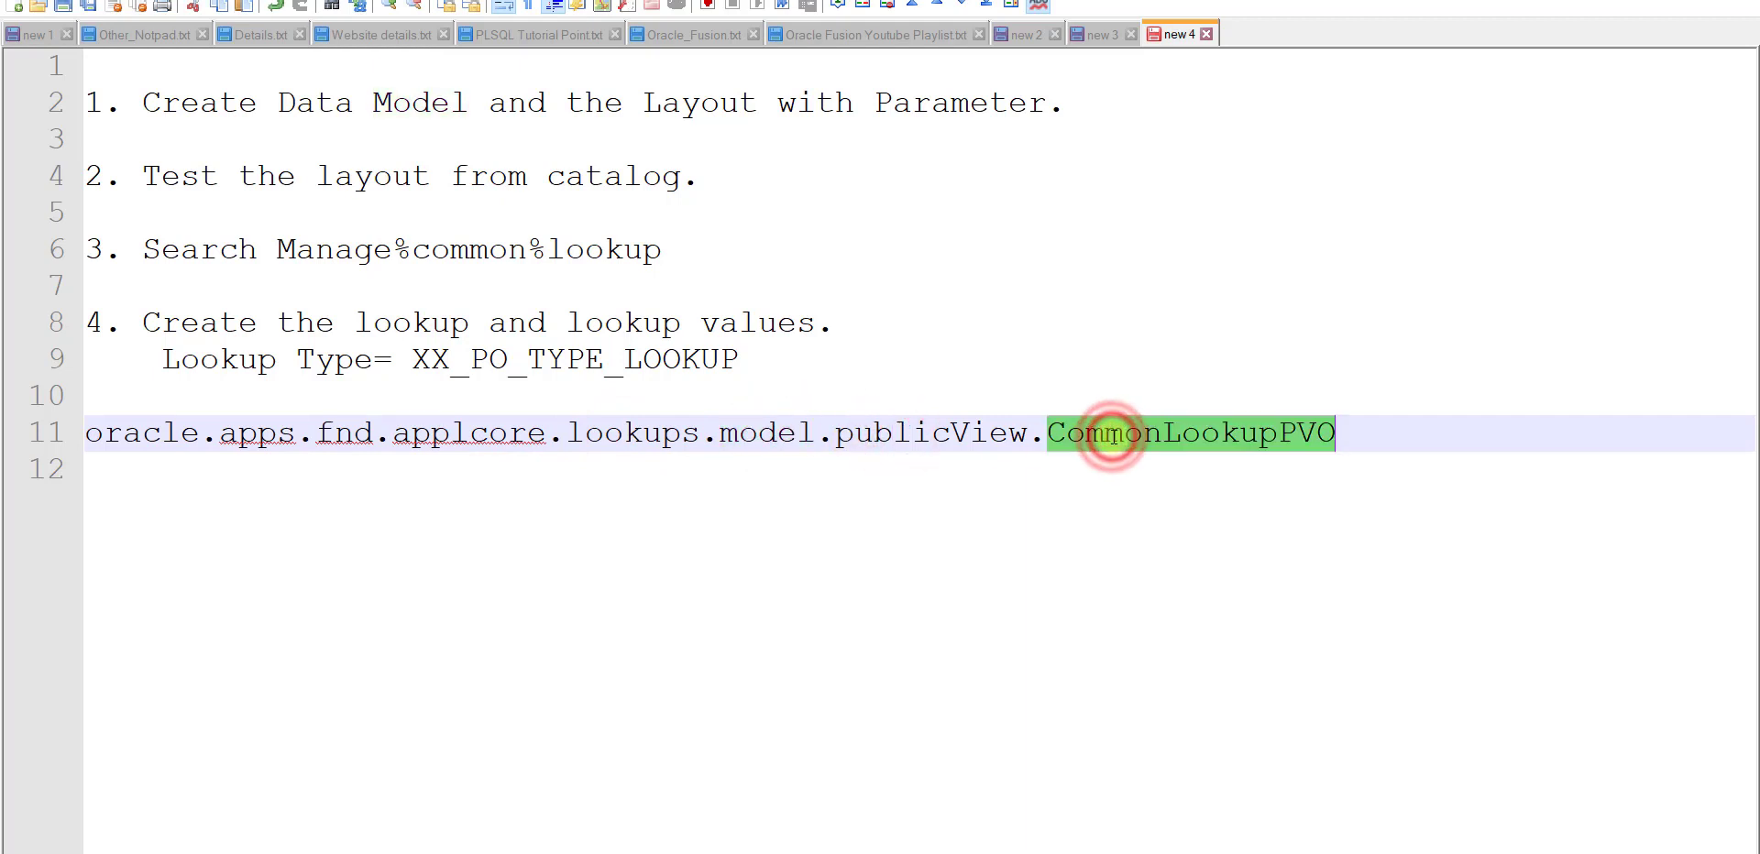
Back in Oracle Fusion, set the List of Values Source Definition Name to oracle.apps.fnd.applcore.lookups.model.publicView.CommonLookupPVO, then save and close the source.
{"action": "key", "text": "alt+Tab"}
{"action": "left_click", "coordinate": [1340, 440]}
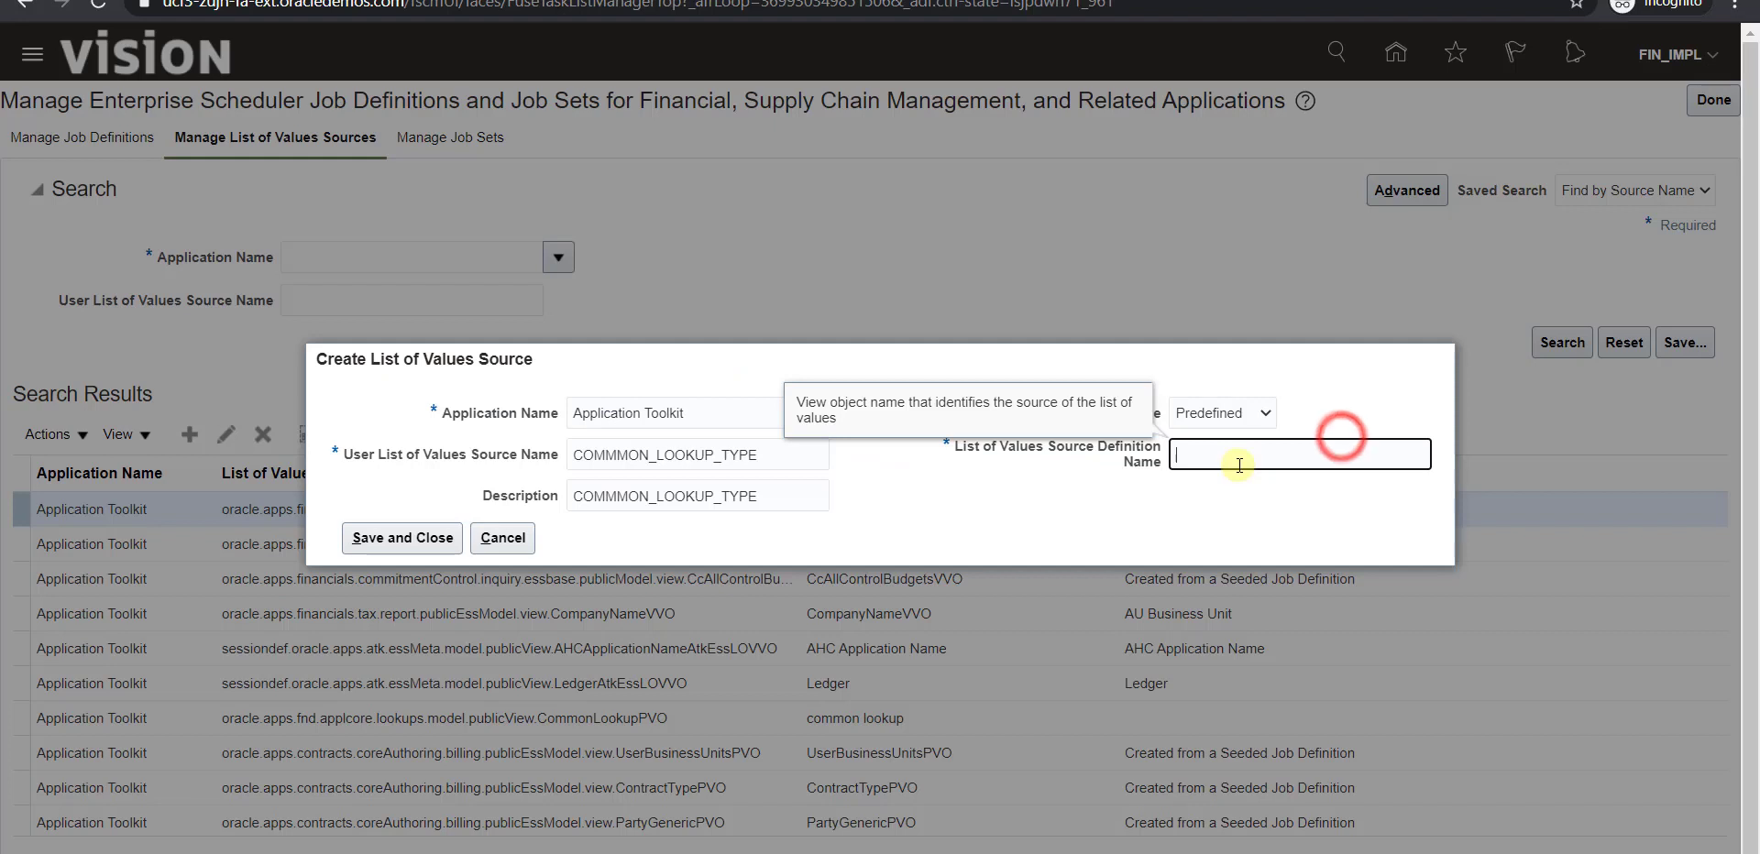
{"action": "key", "text": "ctrl+v"}
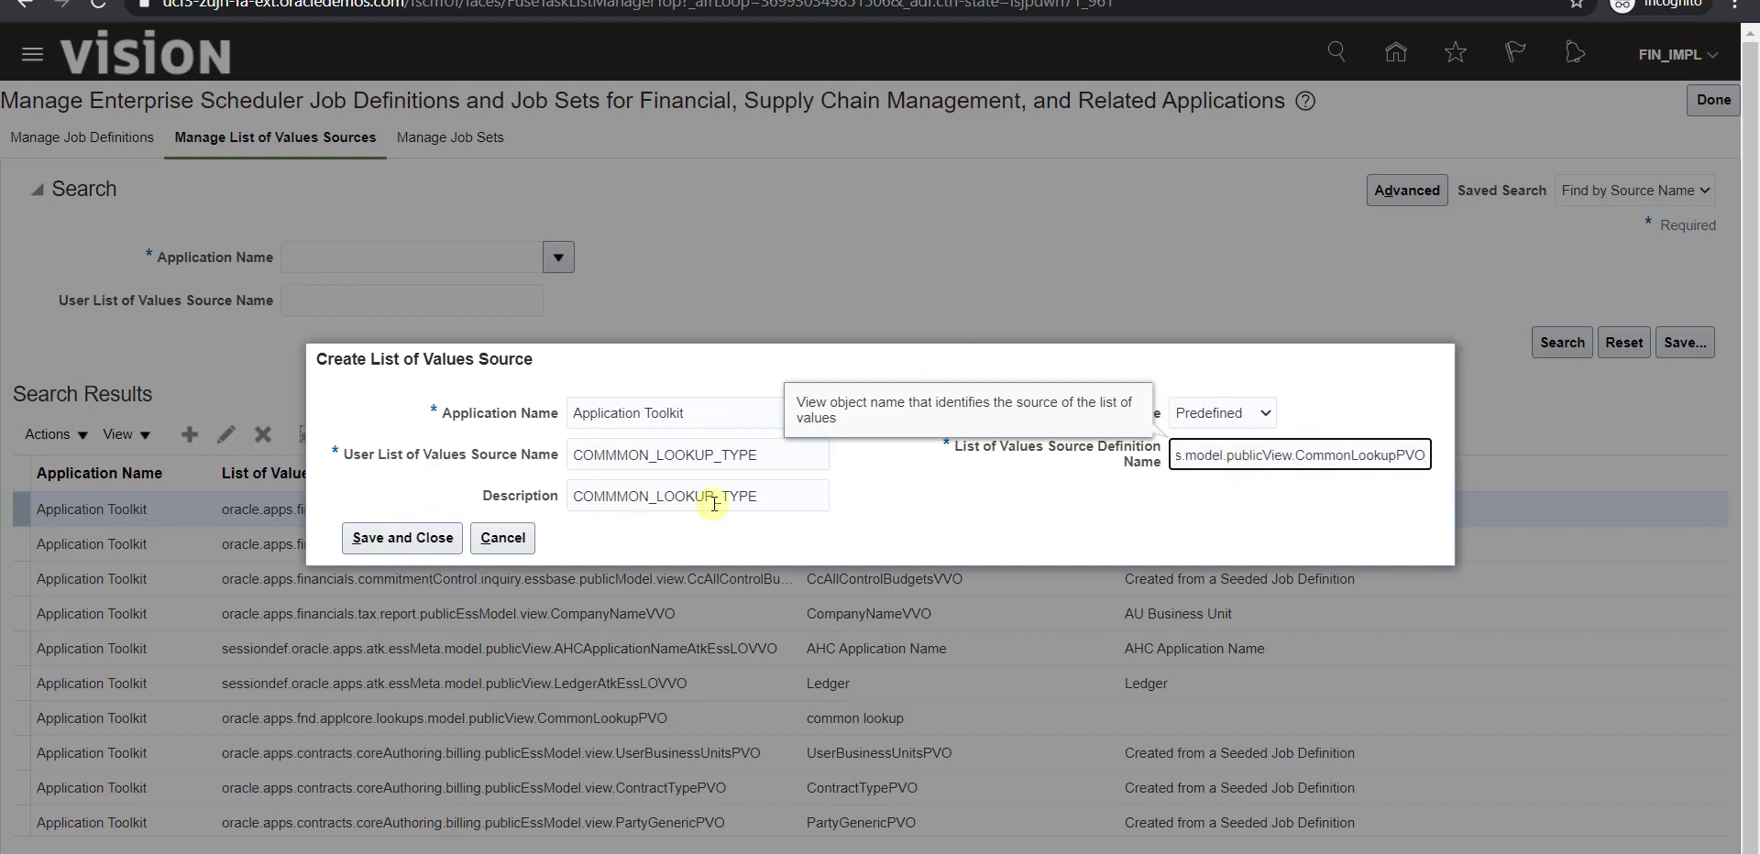
{"action": "left_click_drag", "start_coordinate": [774, 455], "coordinate": [447, 465]}
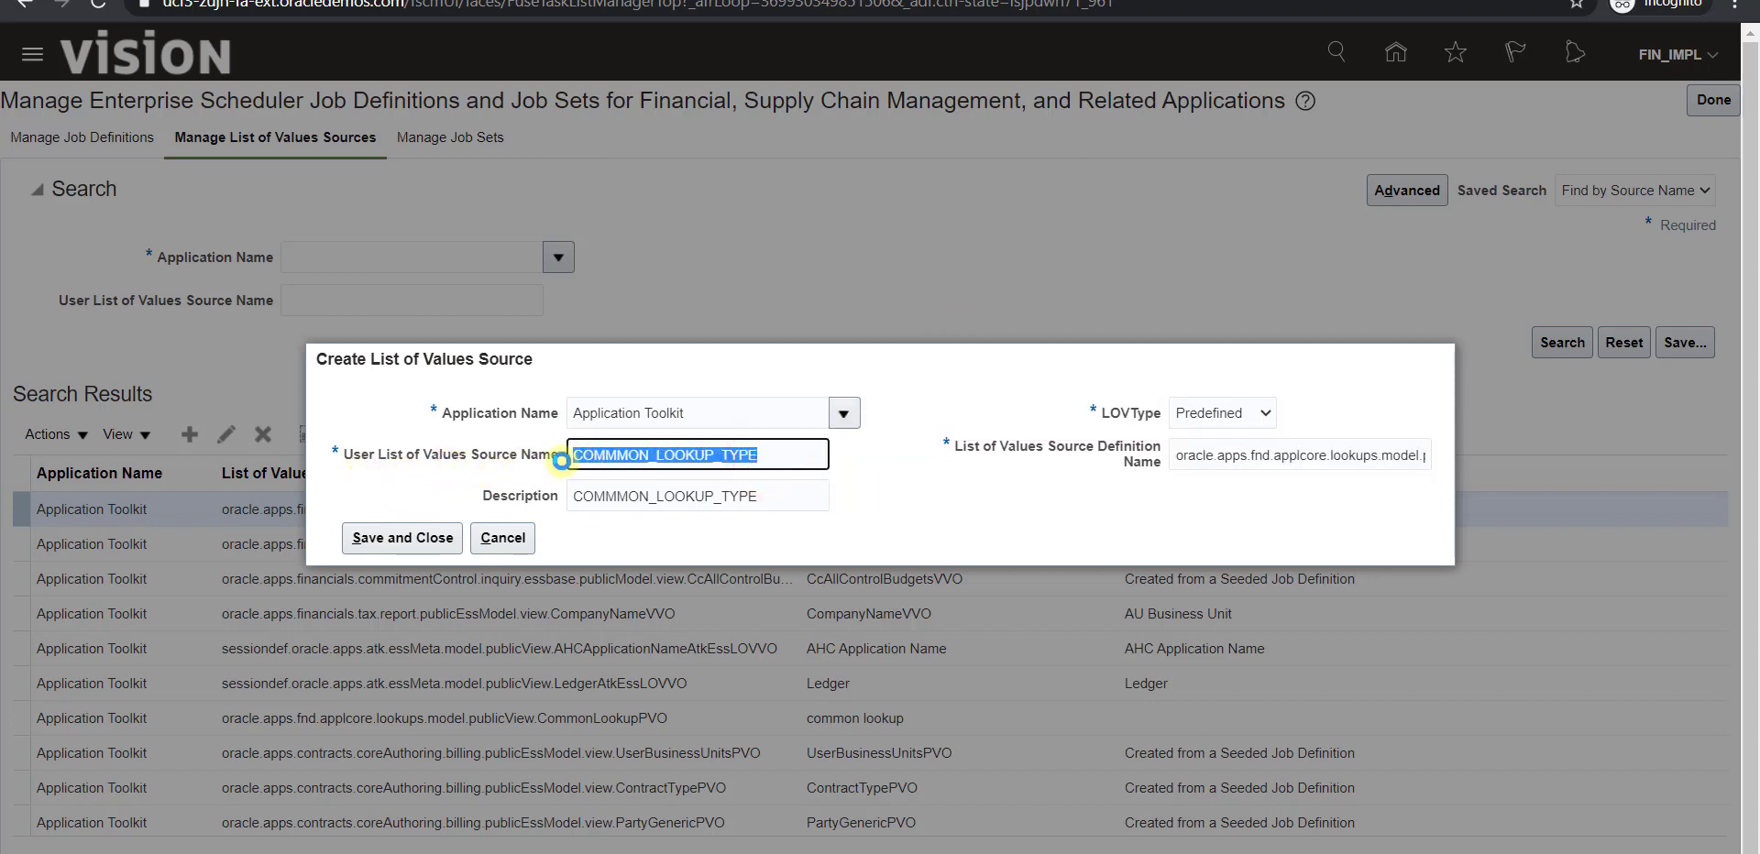
{"action": "left_click", "coordinate": [403, 538]}
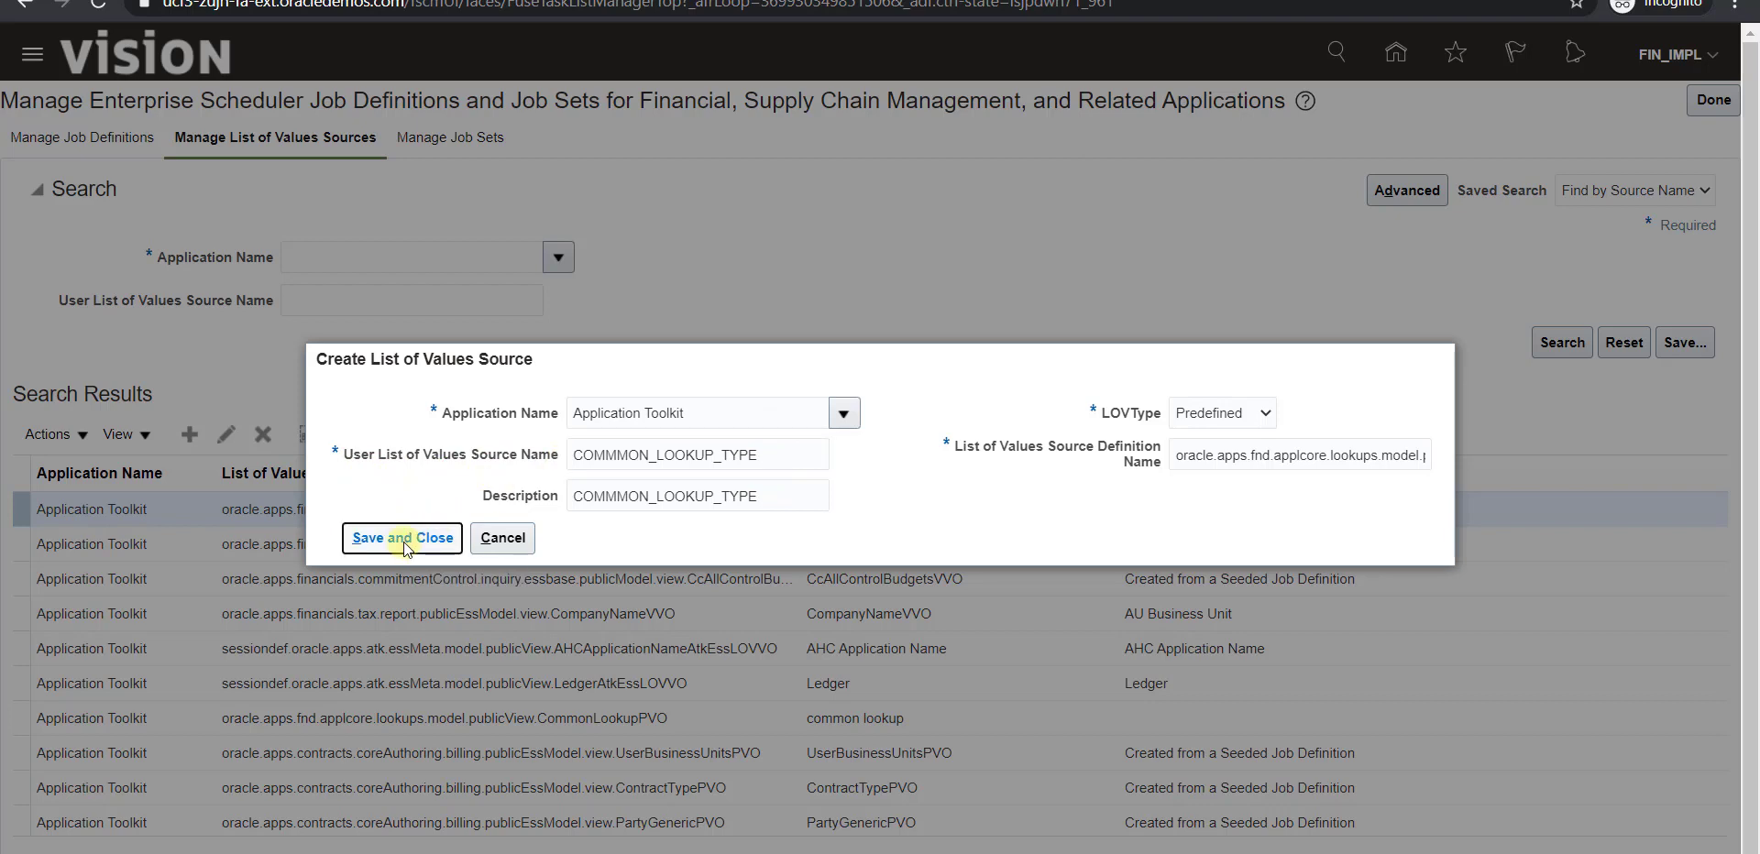
Switch to the Notepad++ notes and add the line "5. create the list of value" above the definition name.
{"action": "key", "text": "alt+Tab"}
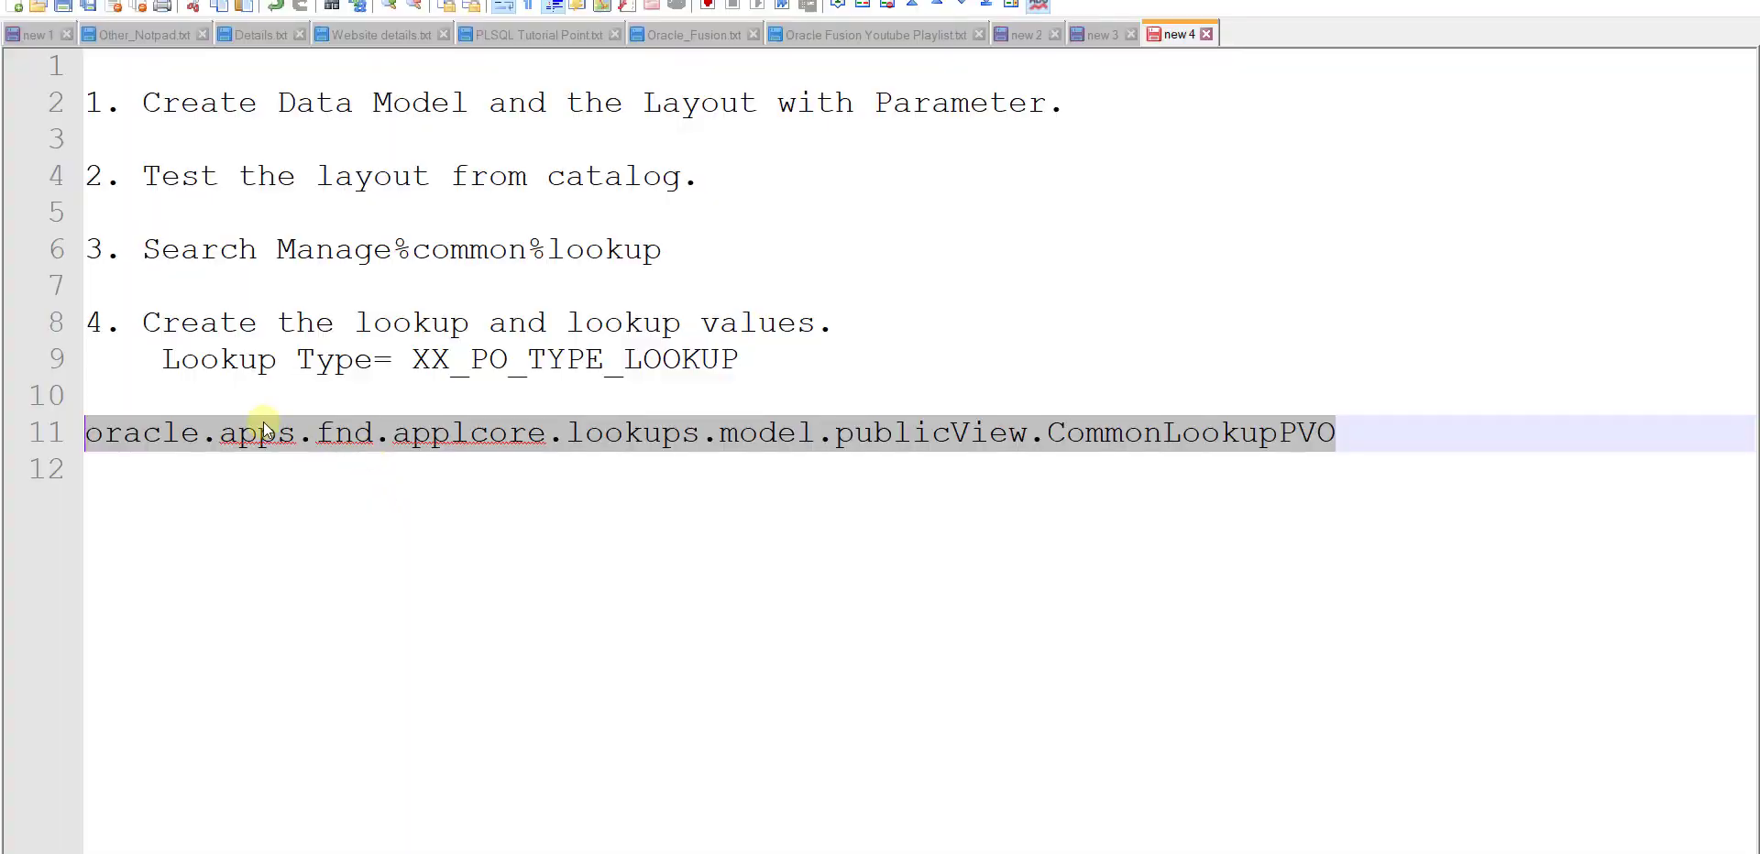
{"action": "left_click", "coordinate": [226, 406]}
{"action": "key", "text": "Return"}
{"action": "key", "text": "Return"}
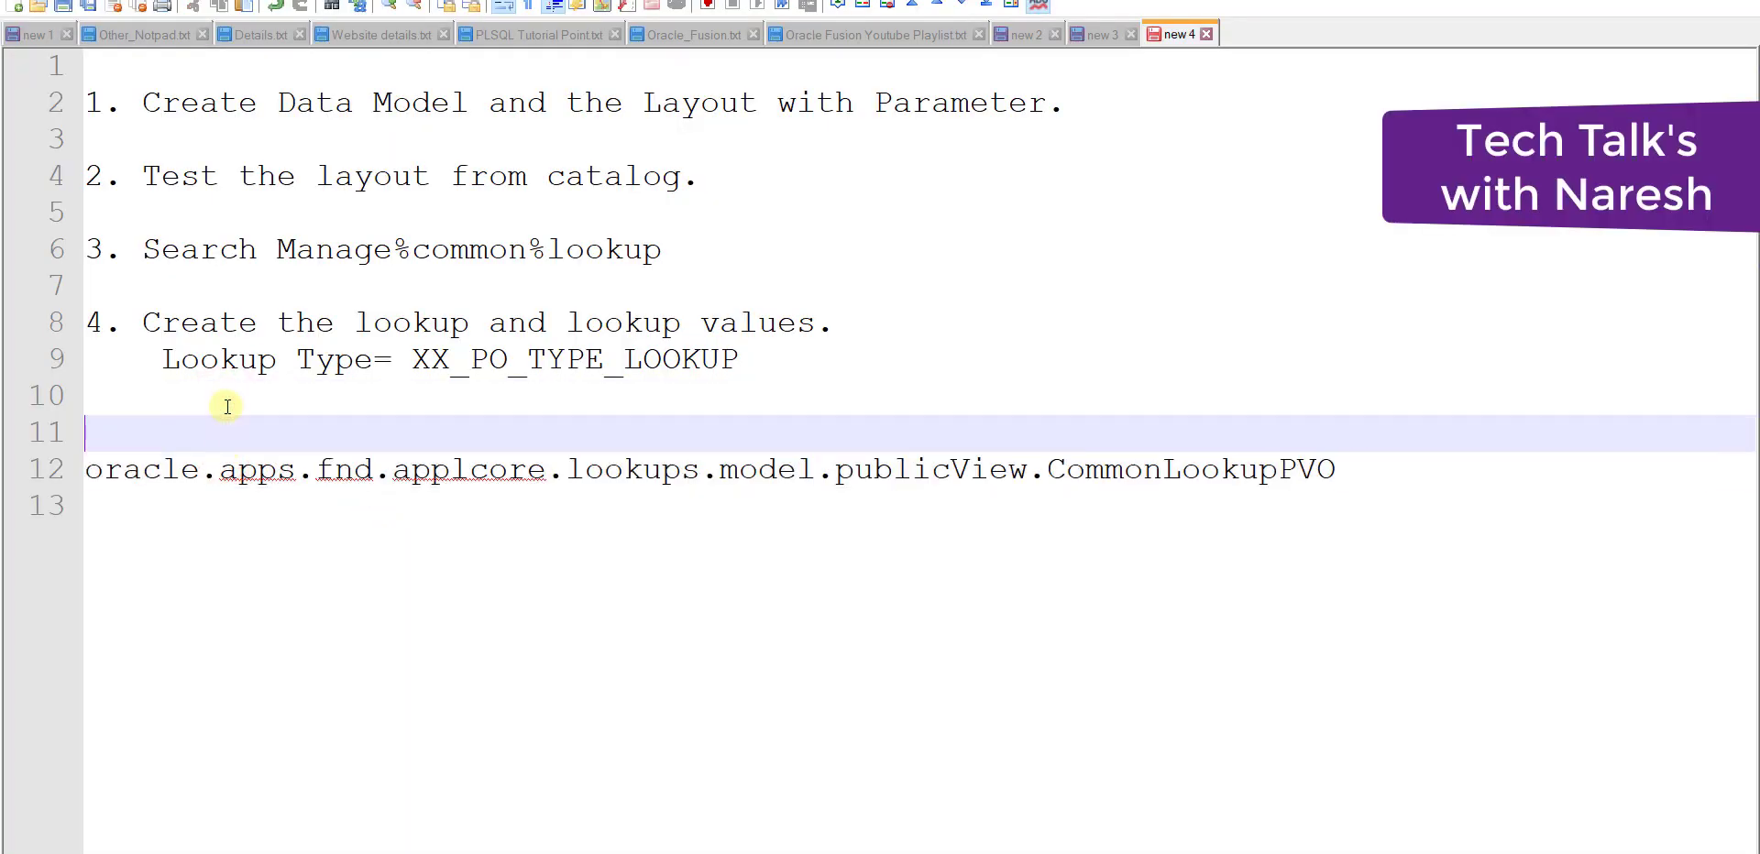
{"action": "type", "text": "5"}
{"action": "type", "text": ". create the "}
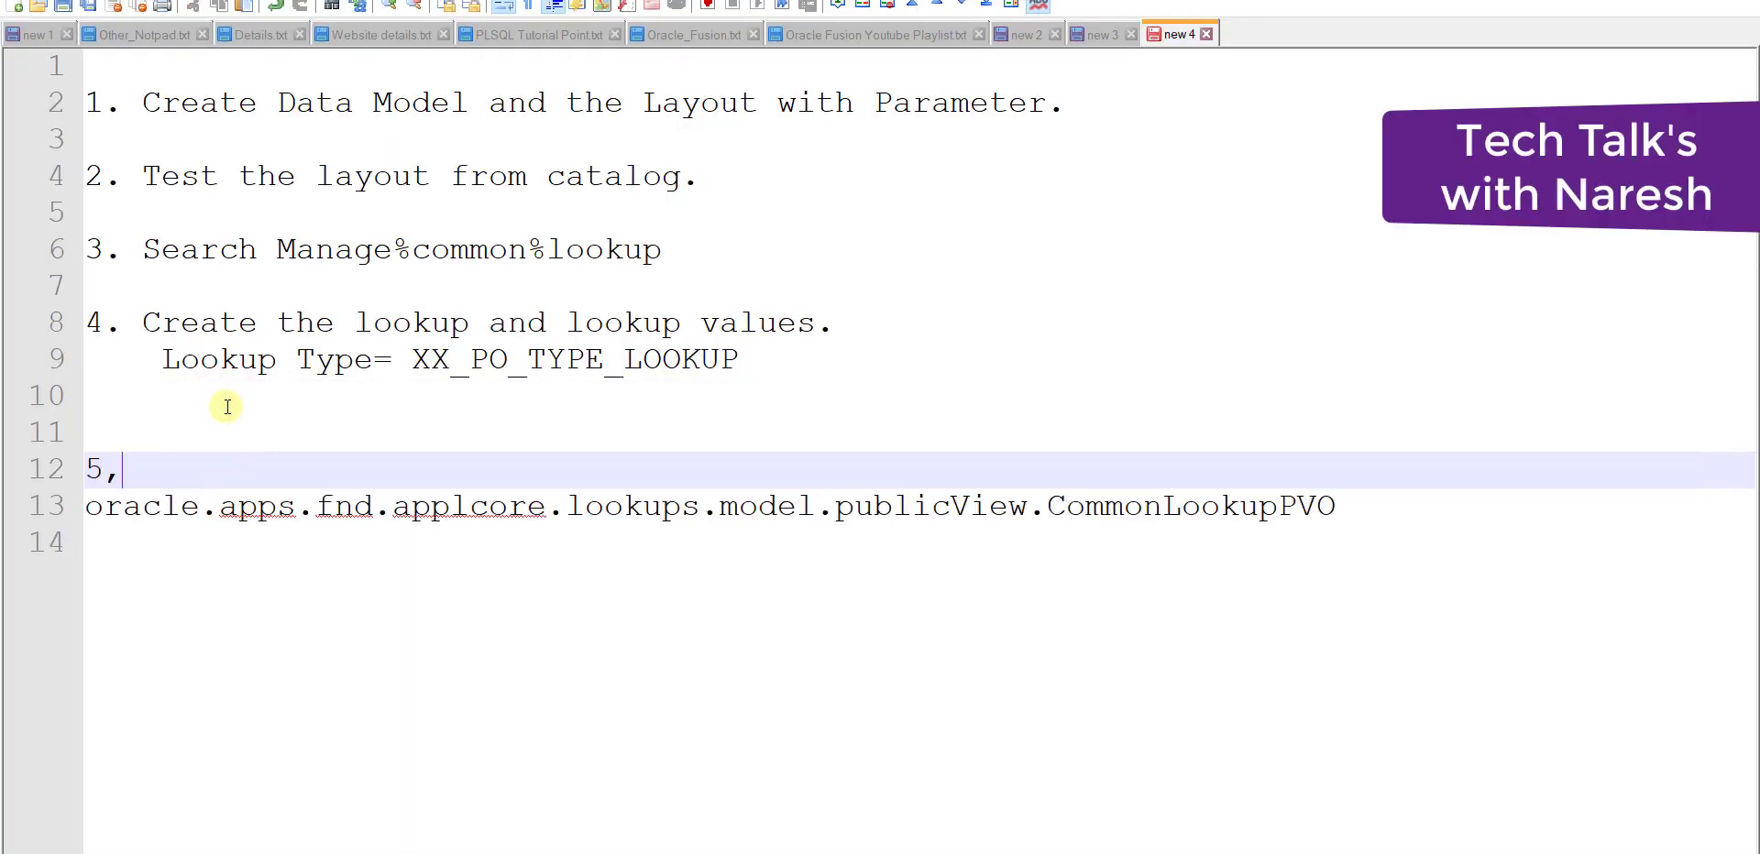
{"action": "type", "text": "l"}
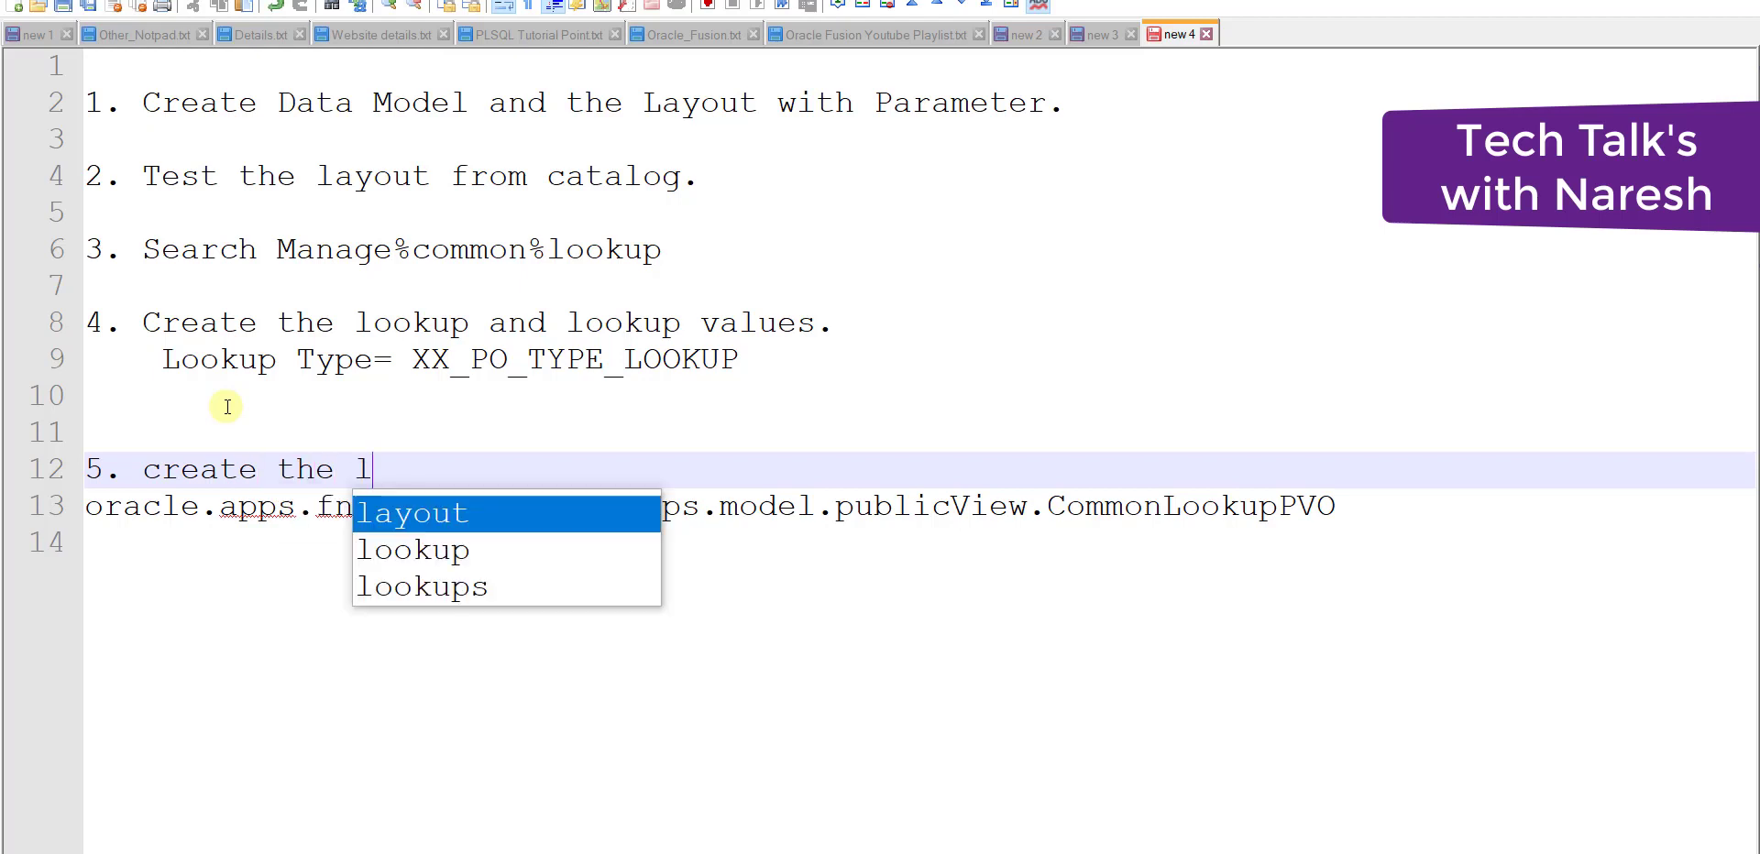
{"action": "type", "text": "ist of value"}
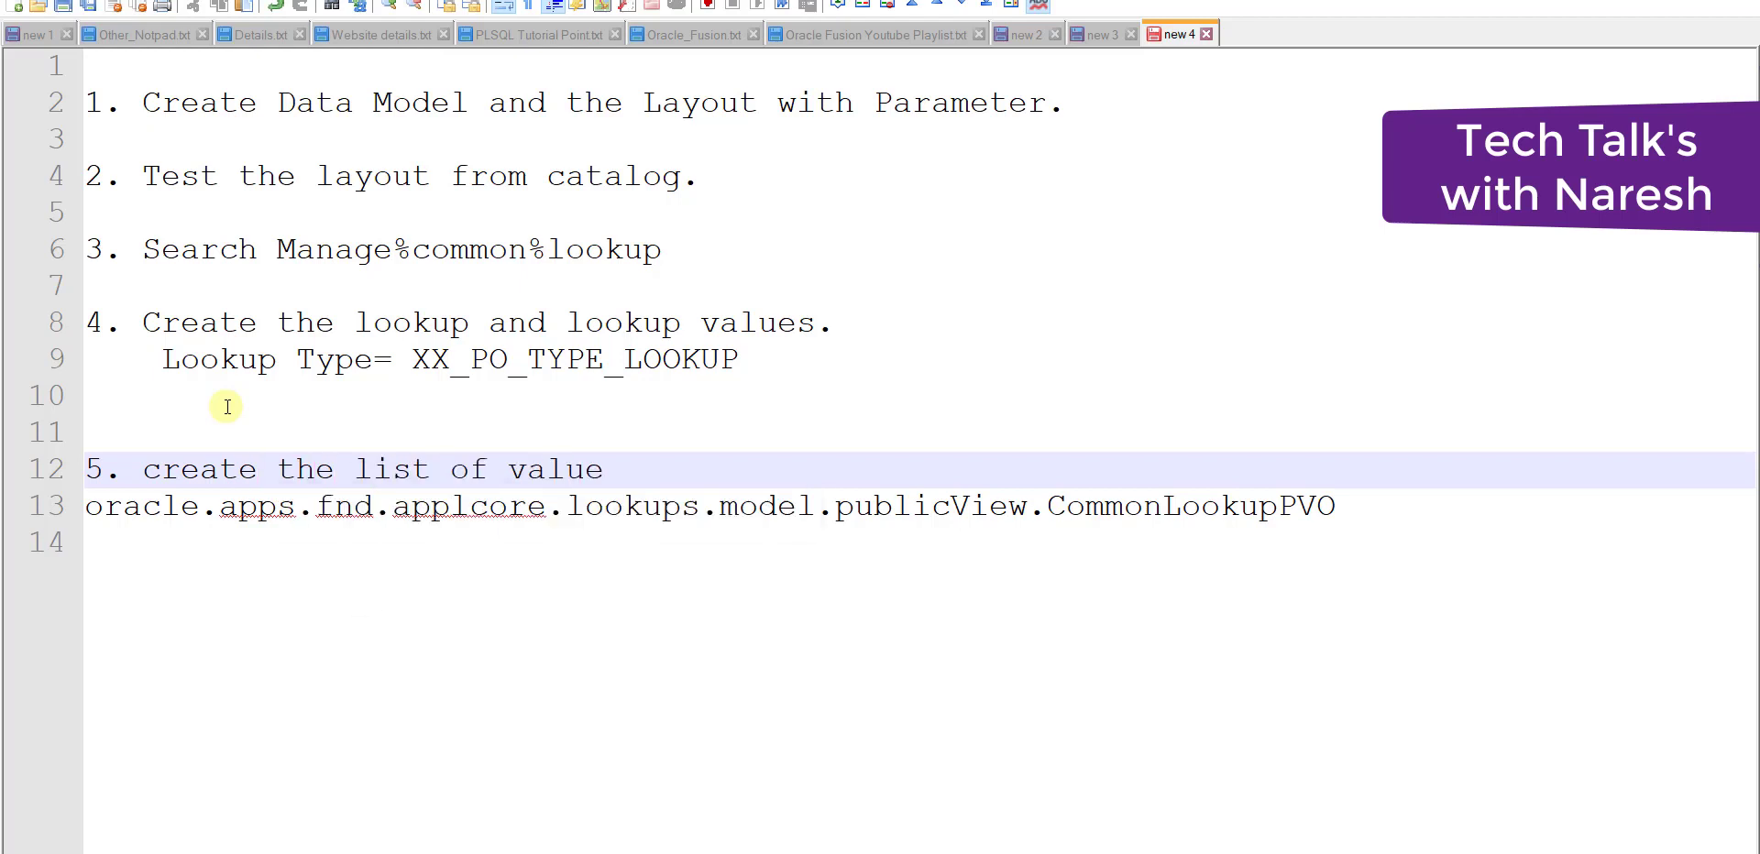
Under note 5, add "USer define name:COMMMON_LOOKUP_TYPE" and prefix the definition name with "Value:" and tab spacing.
{"action": "key", "text": "Return"}
{"action": "type", "text": "USer defi"}
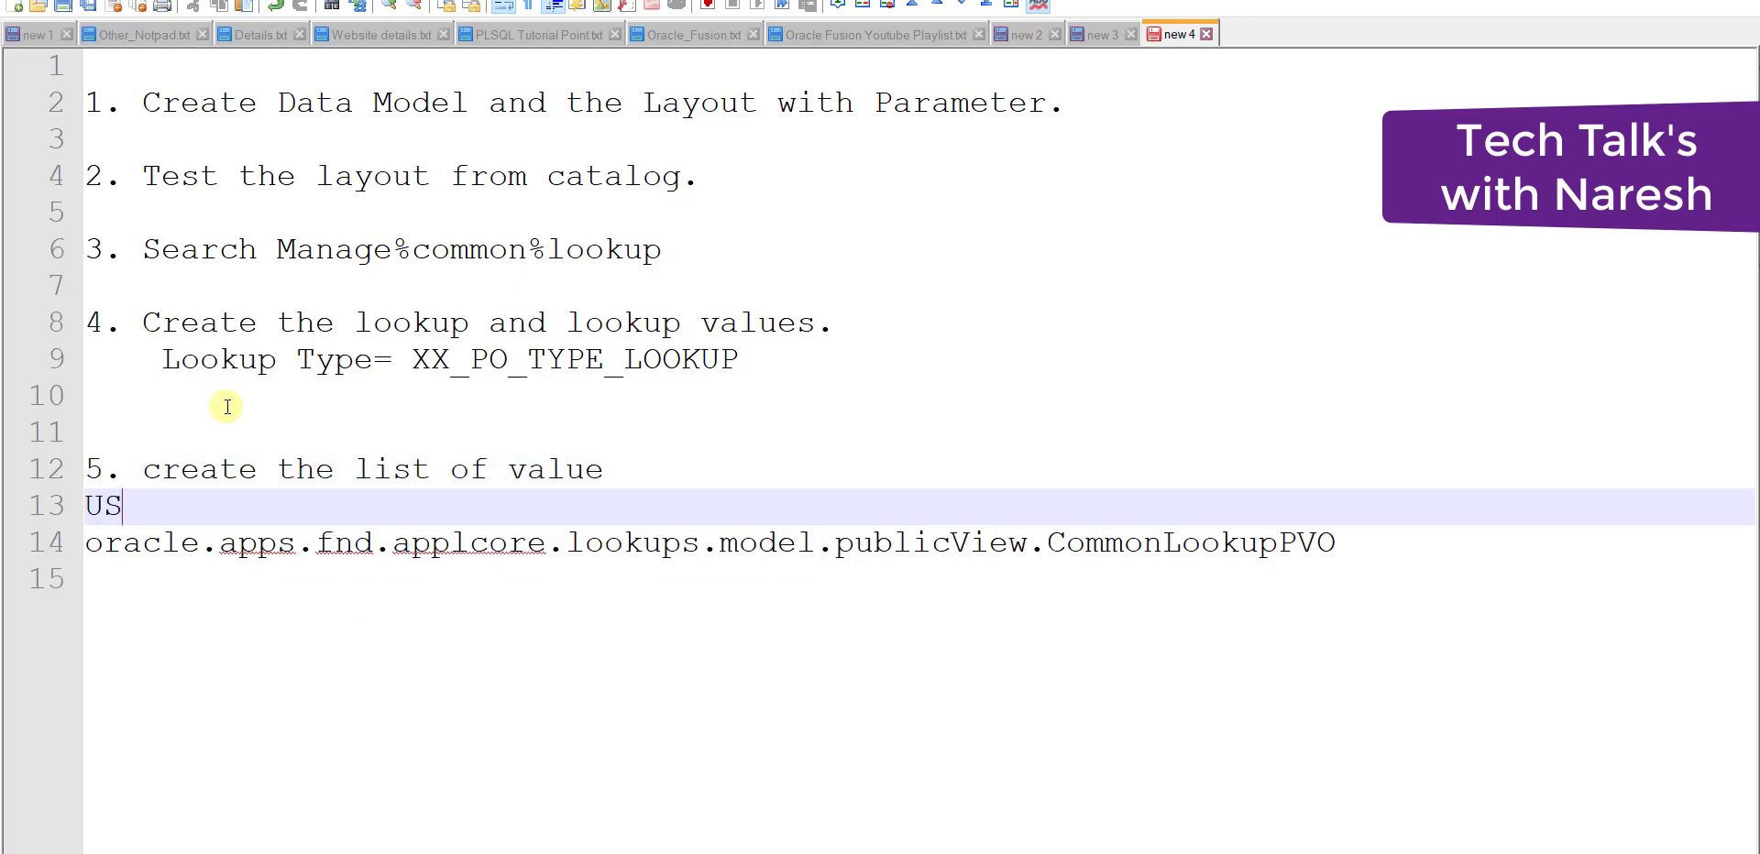
{"action": "type", "text": "ne name"}
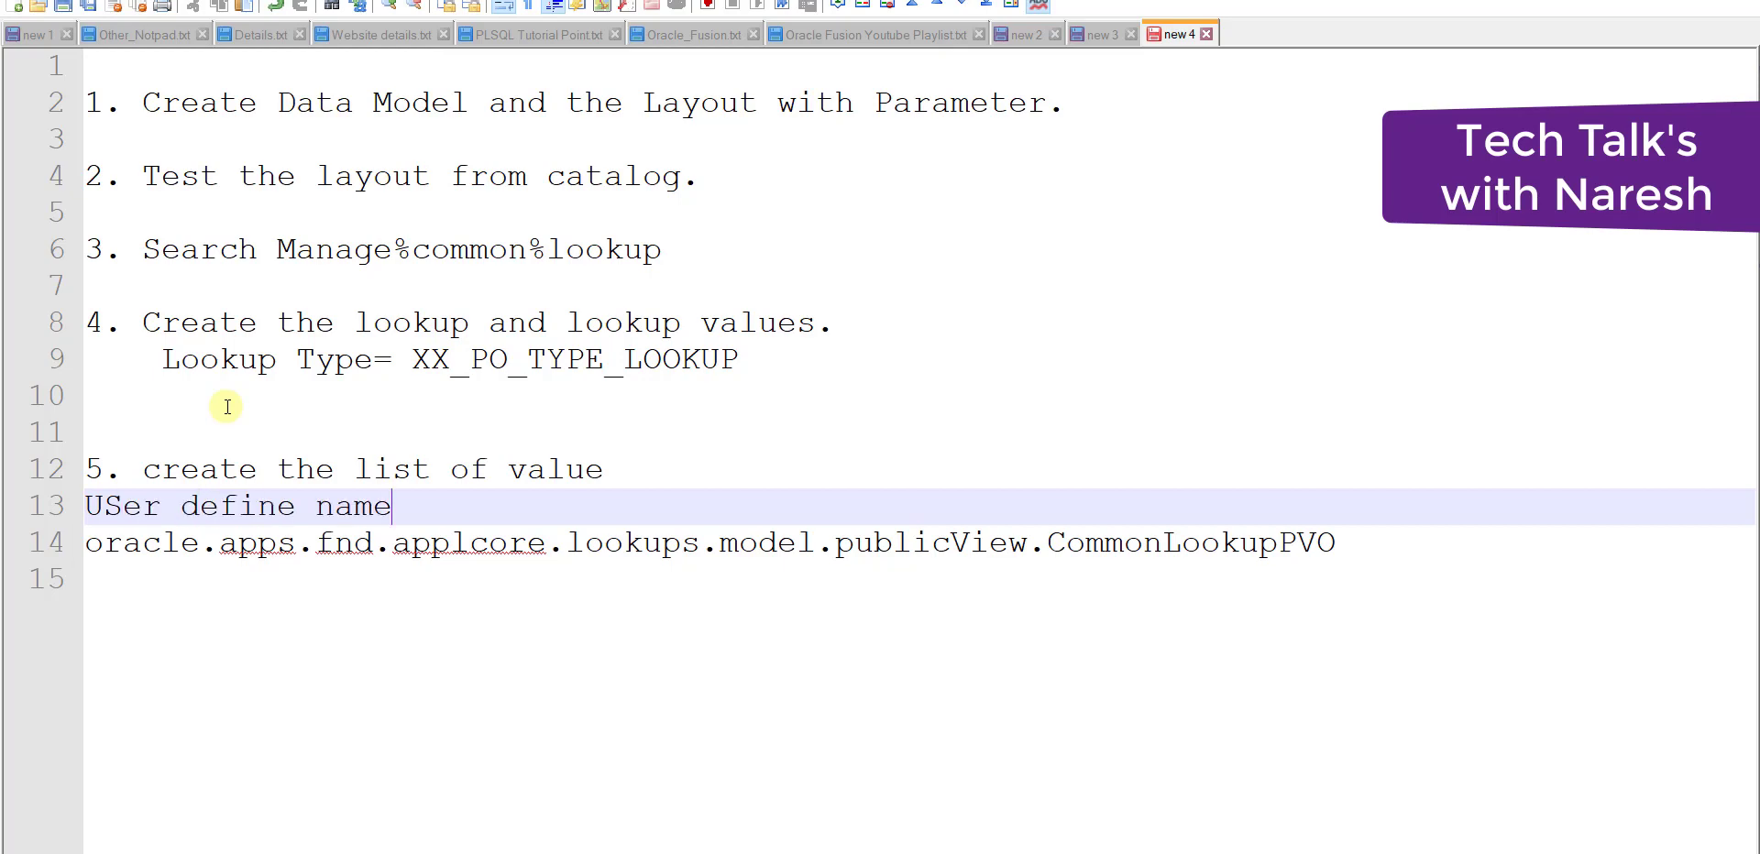
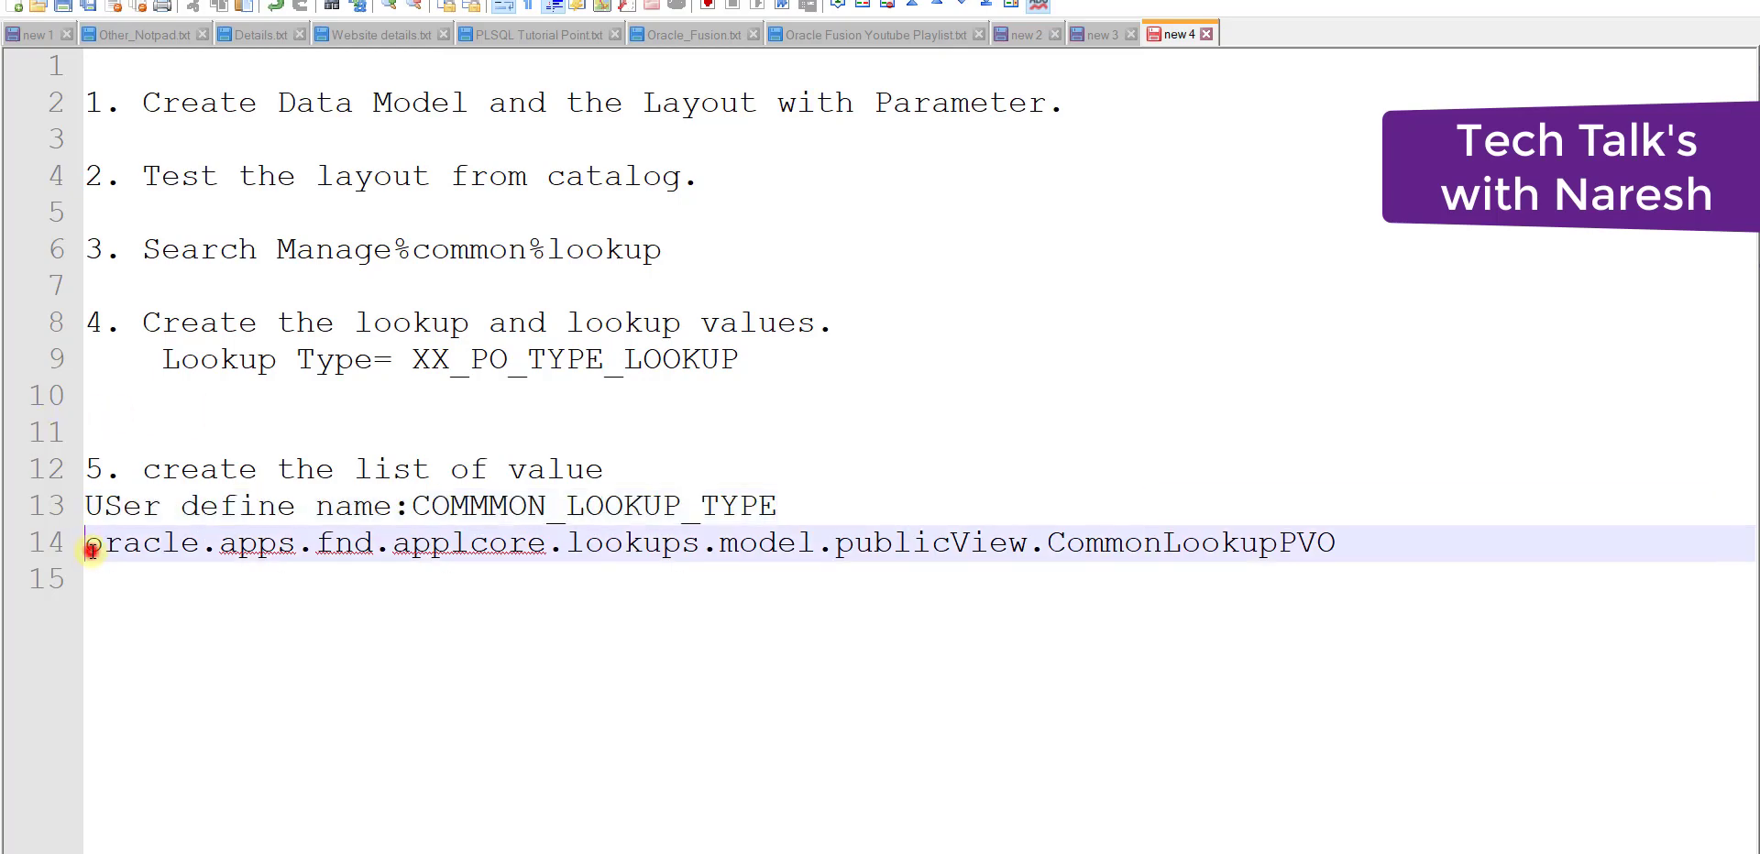
{"action": "type", "text": "Value:"}
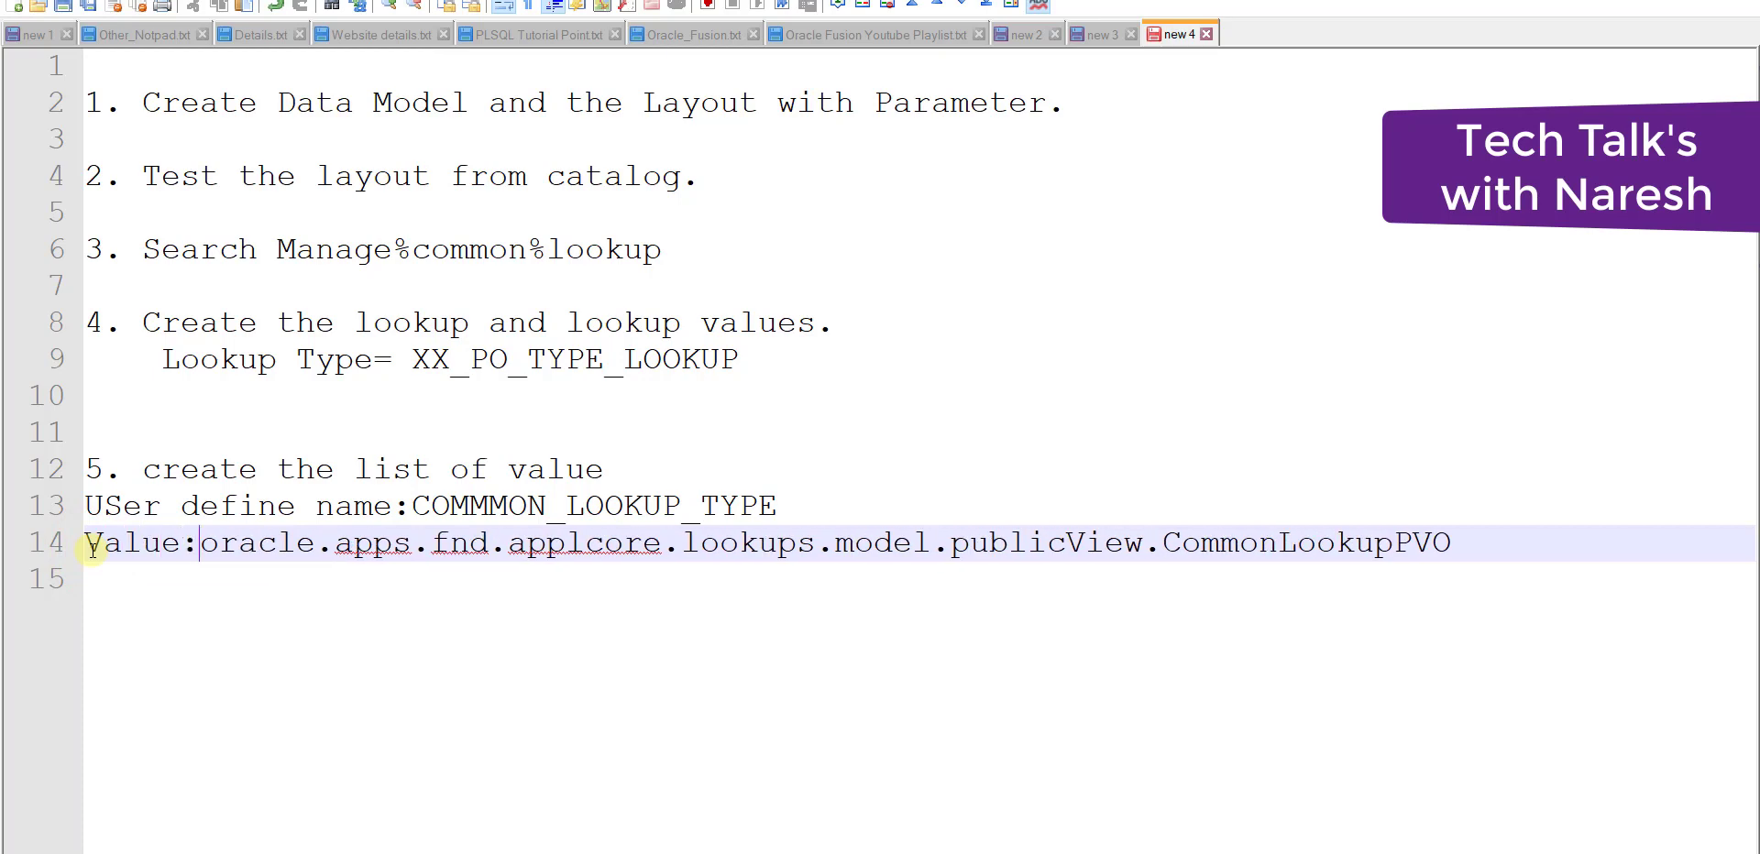
{"action": "key", "text": "Tab"}
{"action": "key", "text": "Tab"}
{"action": "key", "text": "Tab"}
Add the line "6. Create the ESS JOB" below the list of values entry, separated by a blank line.
{"action": "left_click", "coordinate": [1737, 533]}
{"action": "key", "text": "Return"}
{"action": "key", "text": "Return"}
{"action": "type", "text": "6. Create the ESS"}
In Oracle Fusion, start creating a job definition and set its Display Name to XX_PO_TYPE_ESSJOB.
{"action": "key", "text": "alt+Tab"}
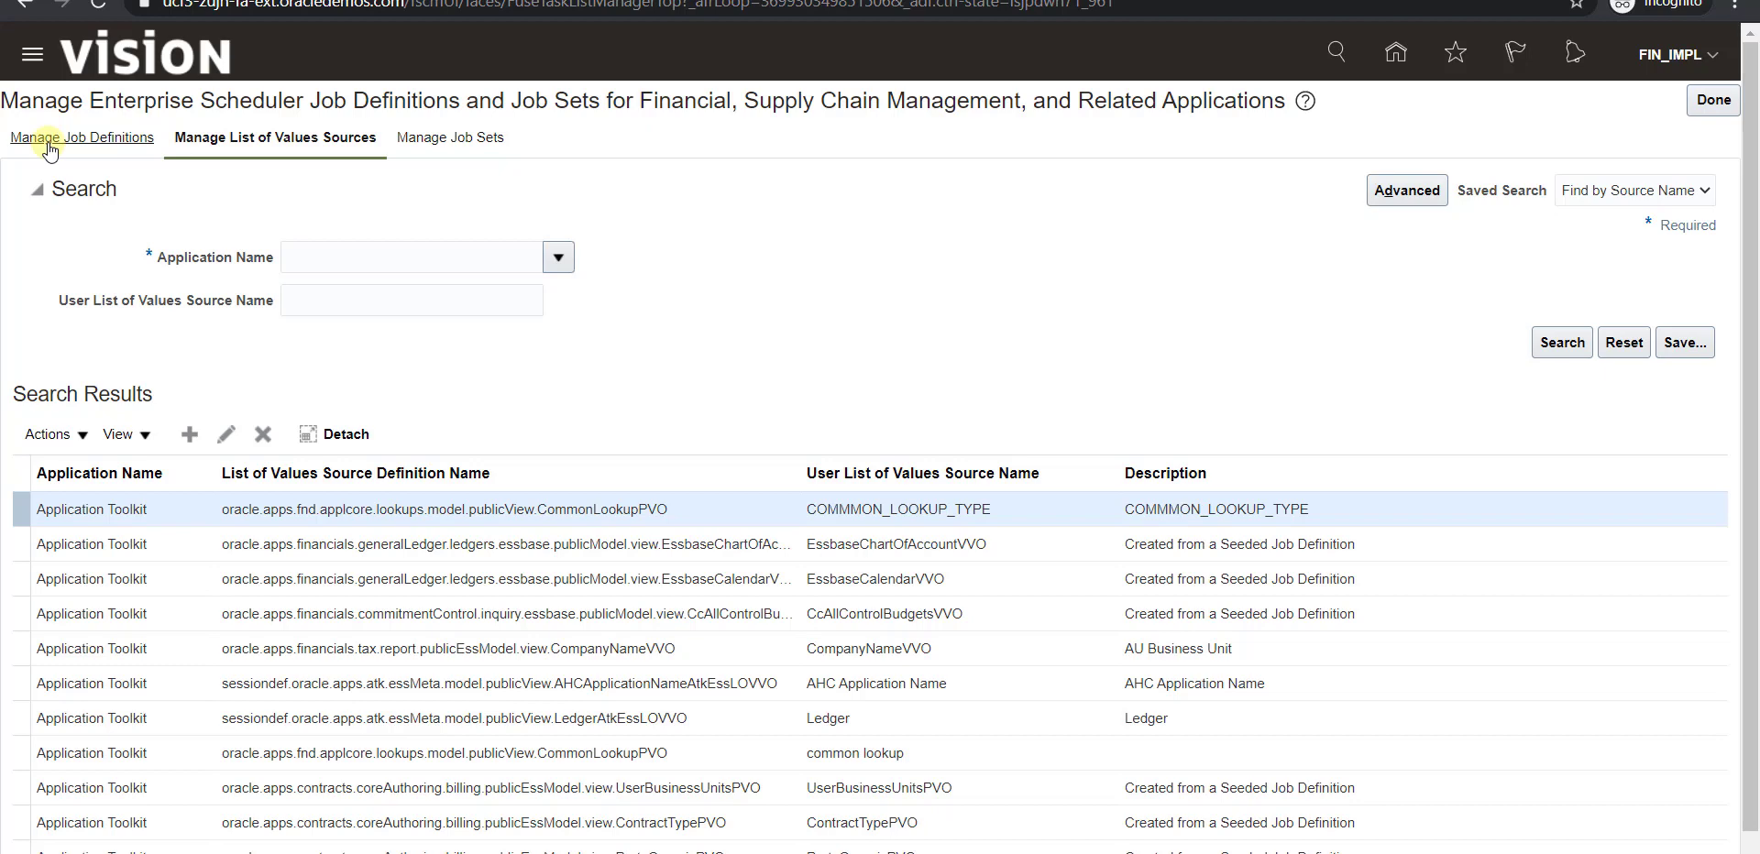
{"action": "left_click", "coordinate": [188, 232]}
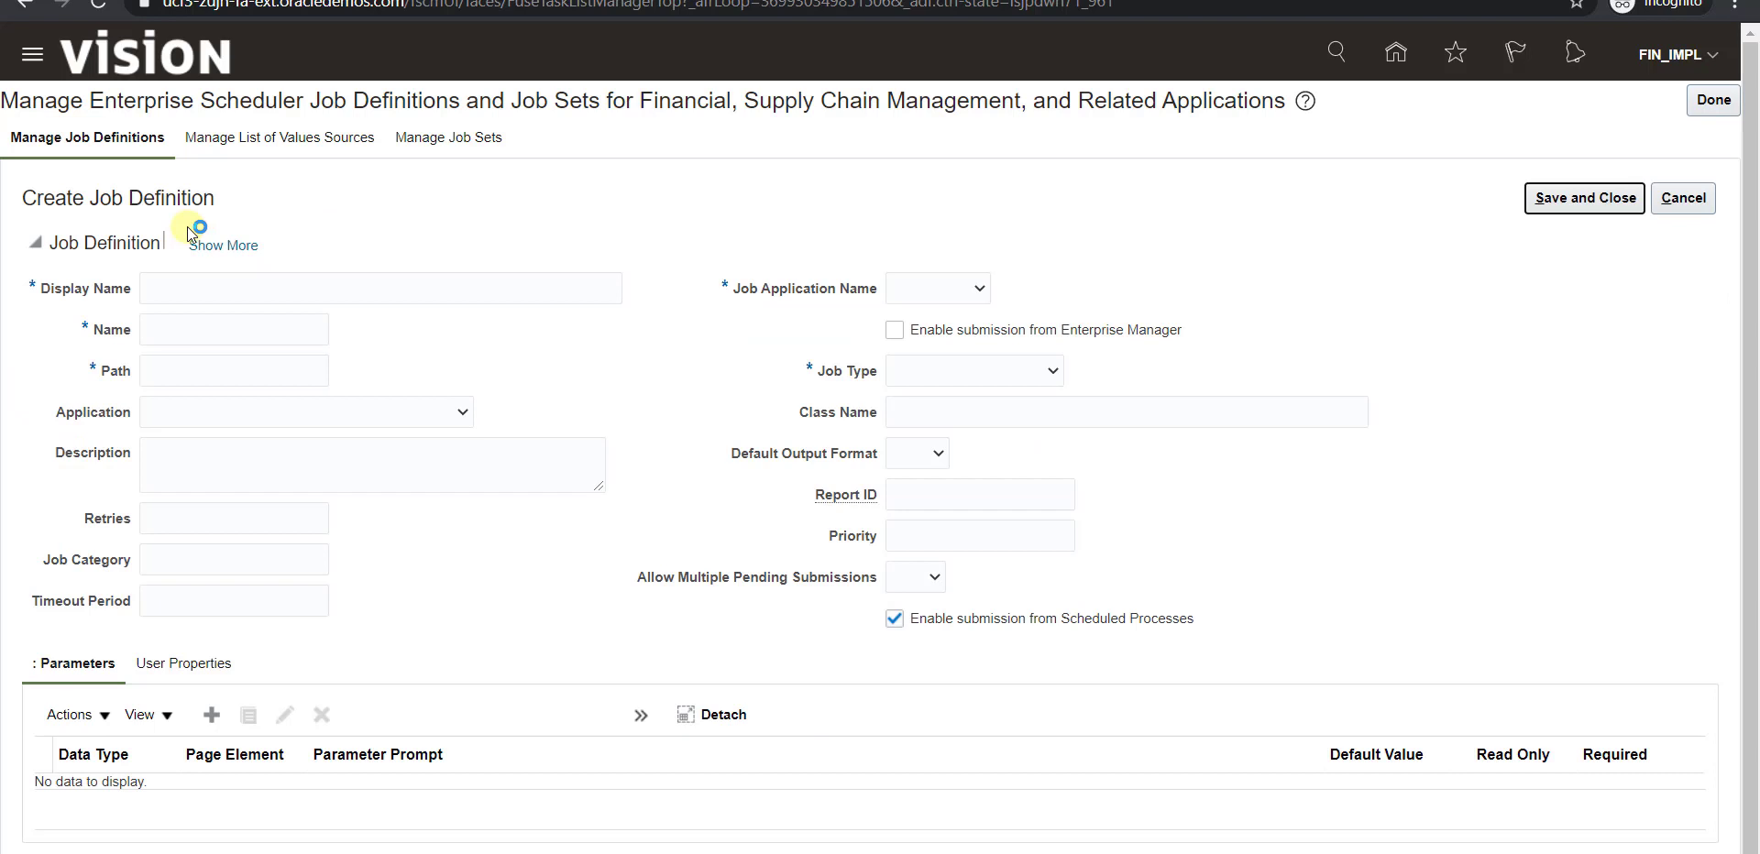
{"action": "left_click", "coordinate": [239, 288]}
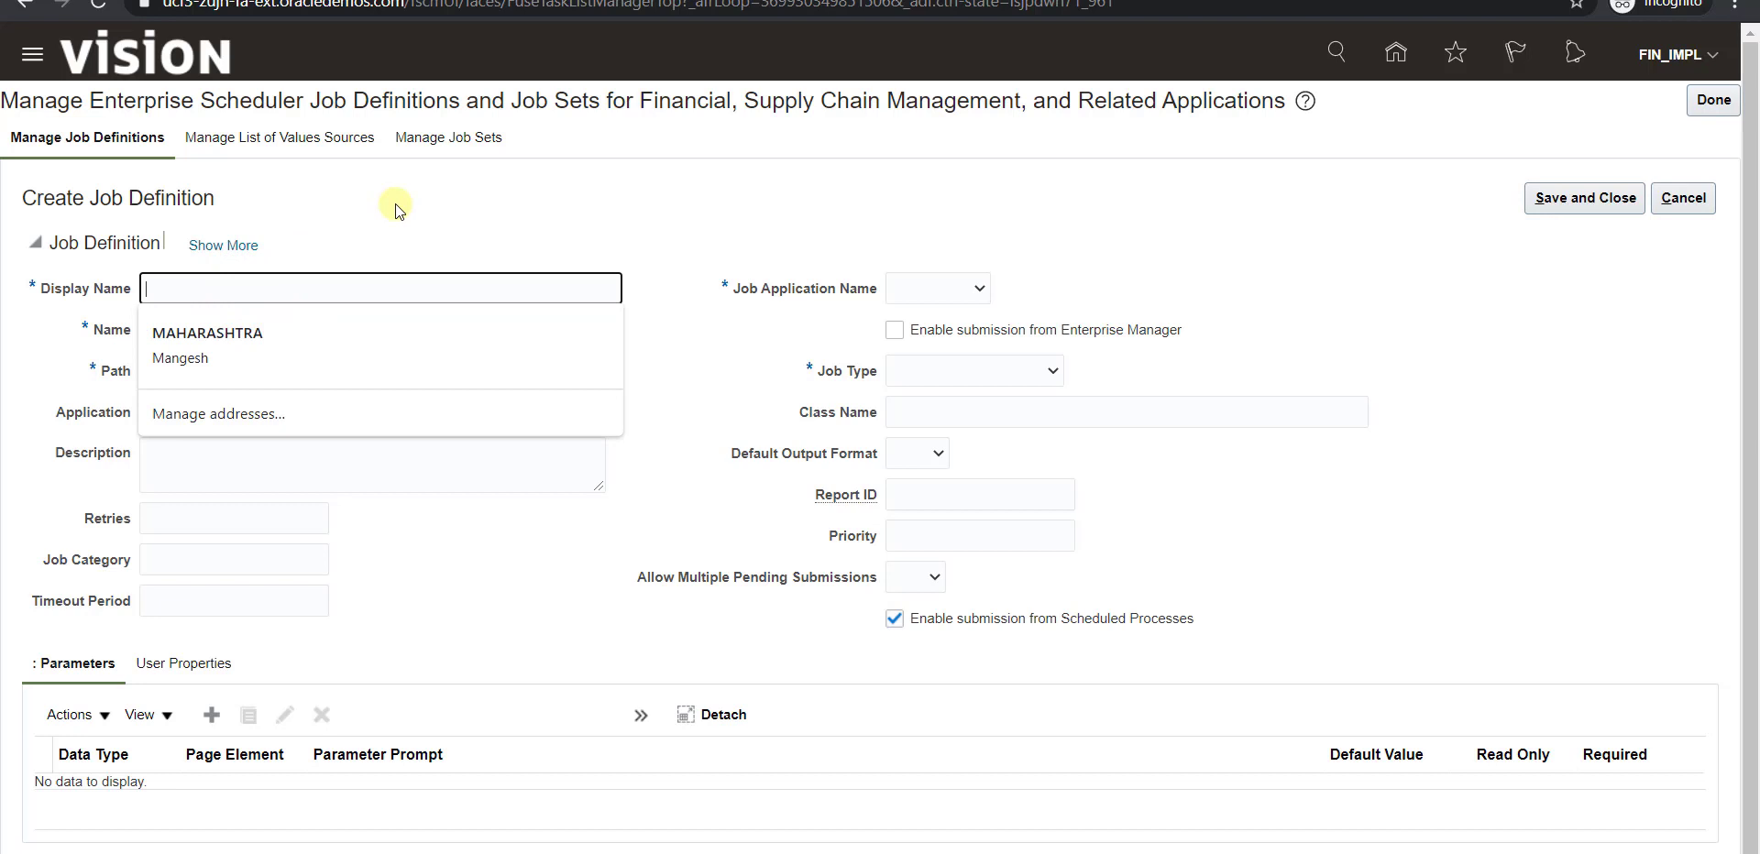
{"action": "type", "text": "XX_PO_T"}
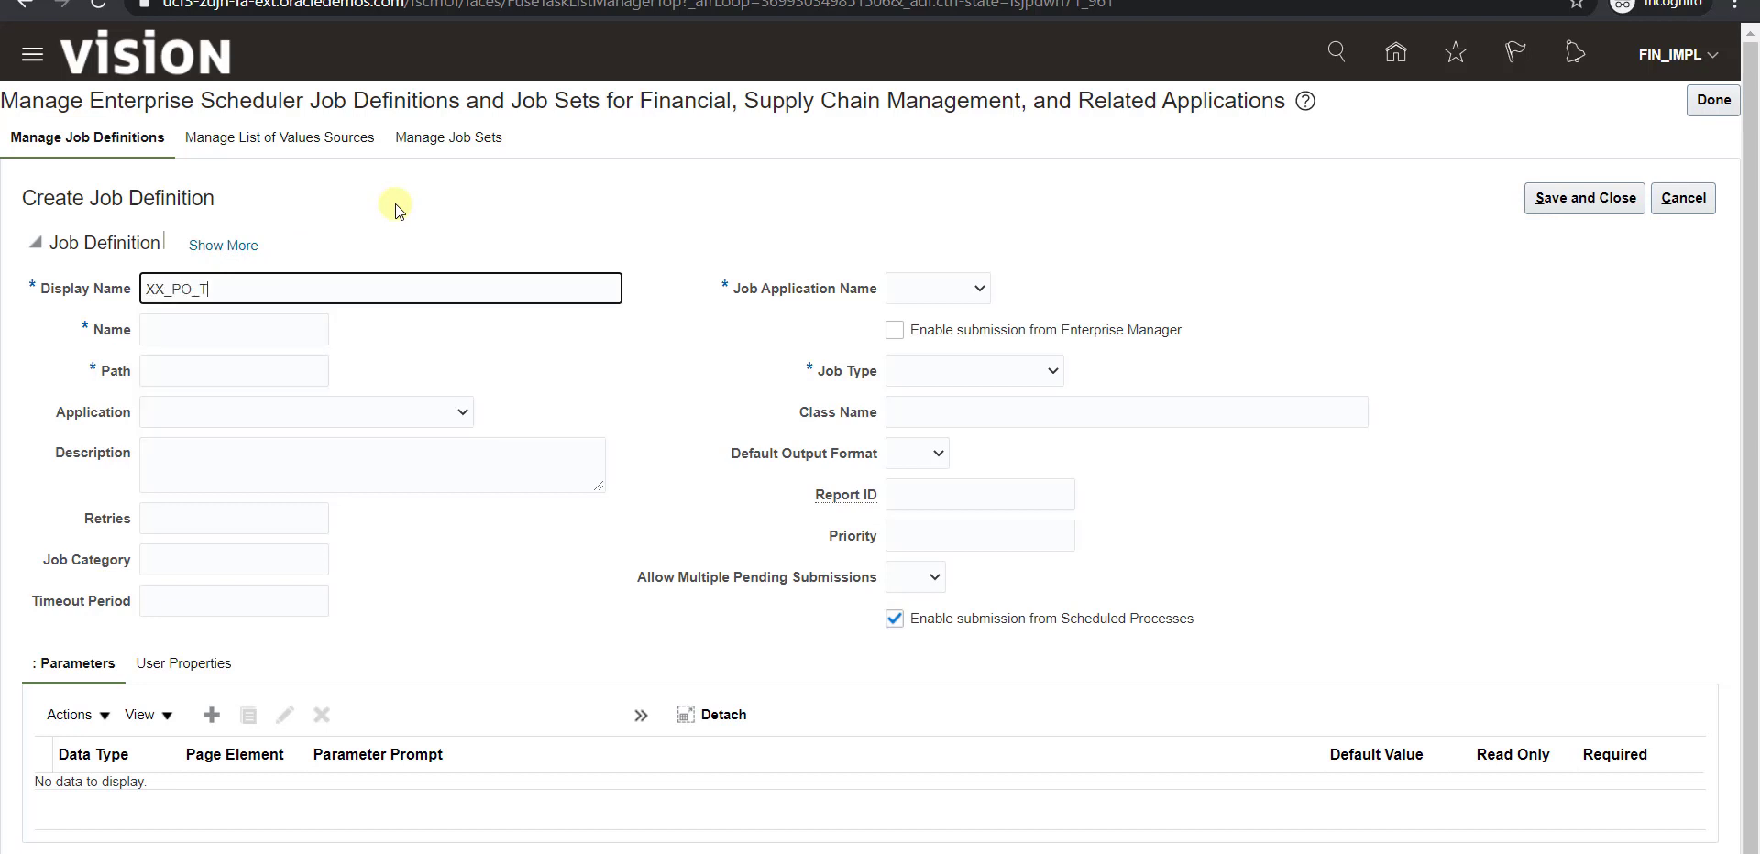
{"action": "type", "text": "YPE_ESSJOB"}
Record "NAME: XX_PO_TYPE_ESSJOB" under note 6 in Notepad++, copying the name from the job definition's Display Name.
{"action": "key", "text": "alt+Tab"}
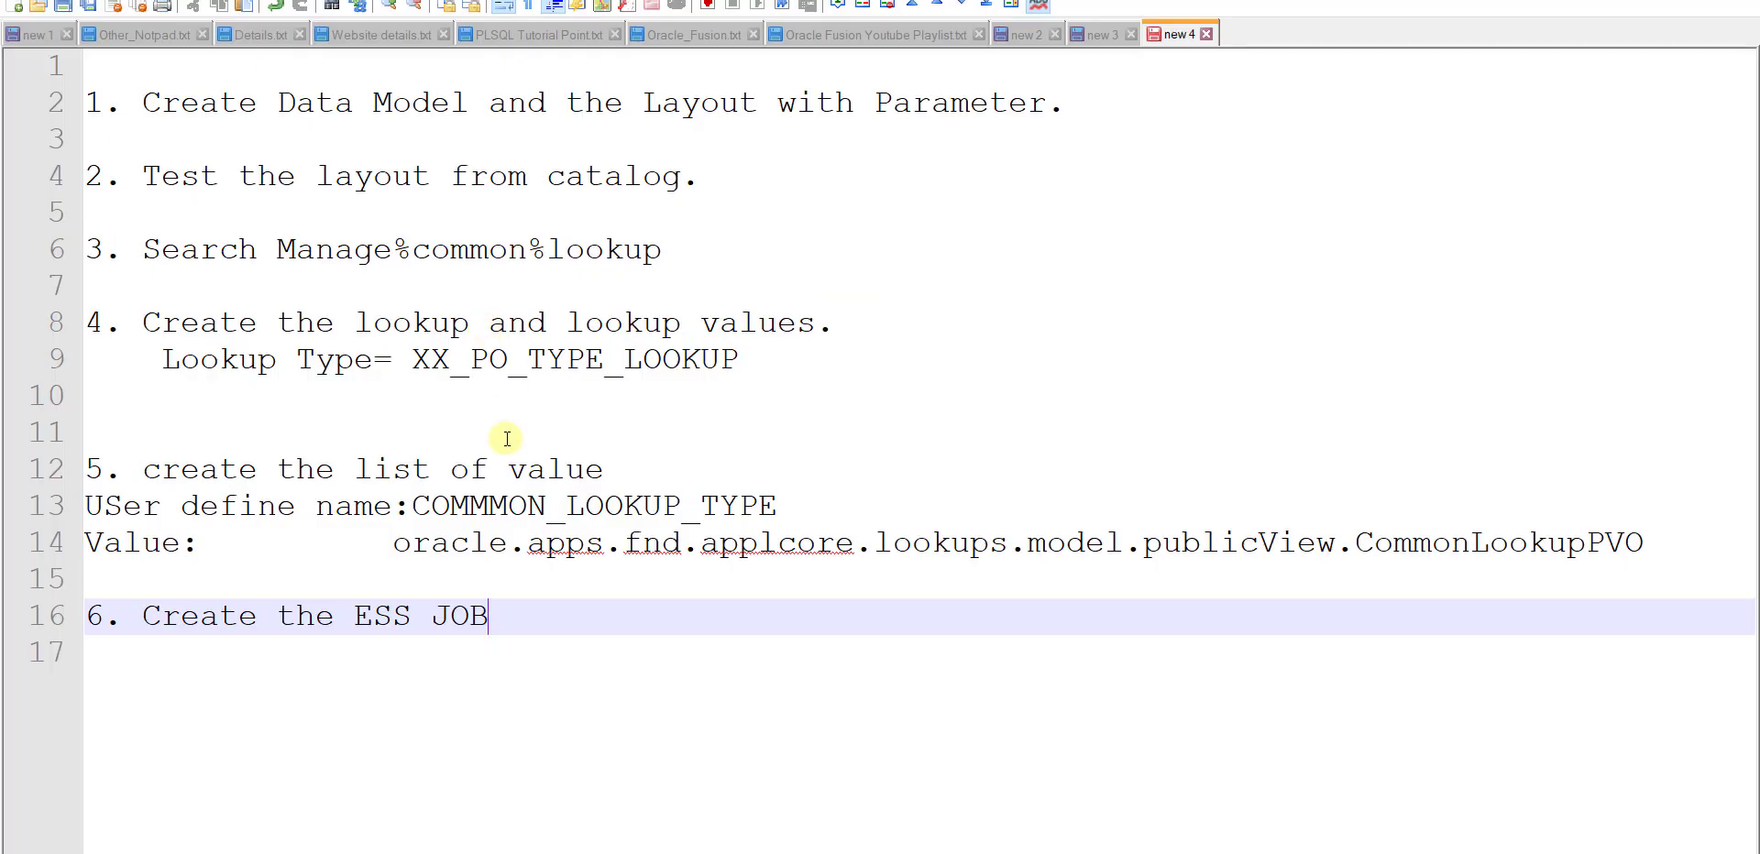
{"action": "key", "text": "Return"}
{"action": "type", "text": "NAME:"}
{"action": "key", "text": "alt+Tab"}
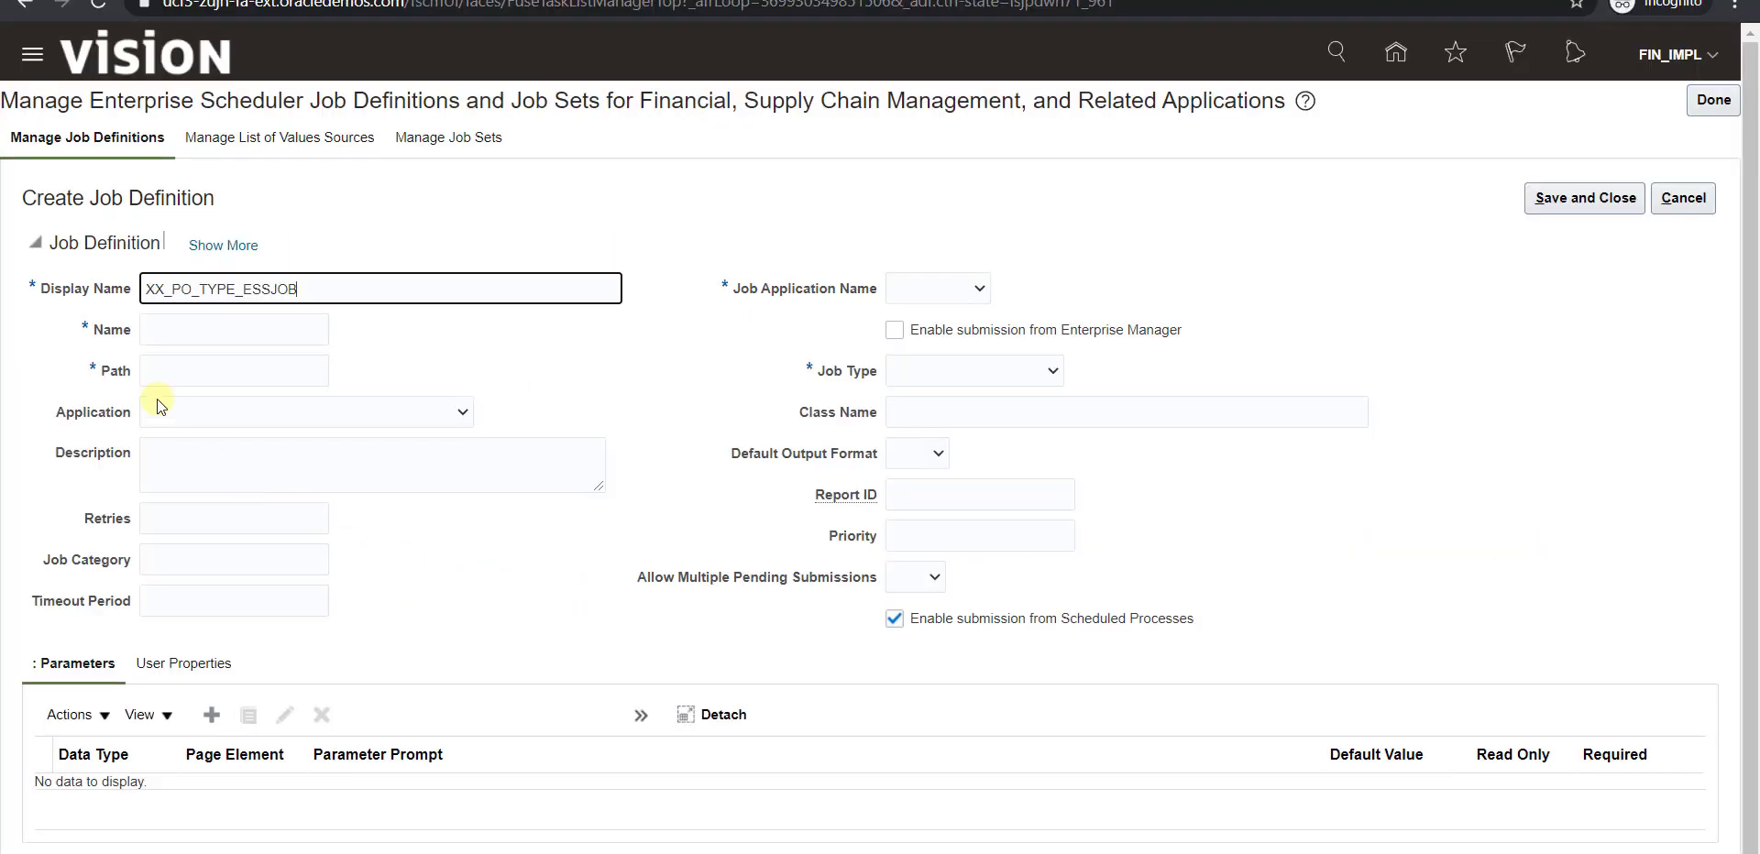
{"action": "left_click_drag", "start_coordinate": [303, 289], "coordinate": [103, 275]}
{"action": "key", "text": "ctrl+c"}
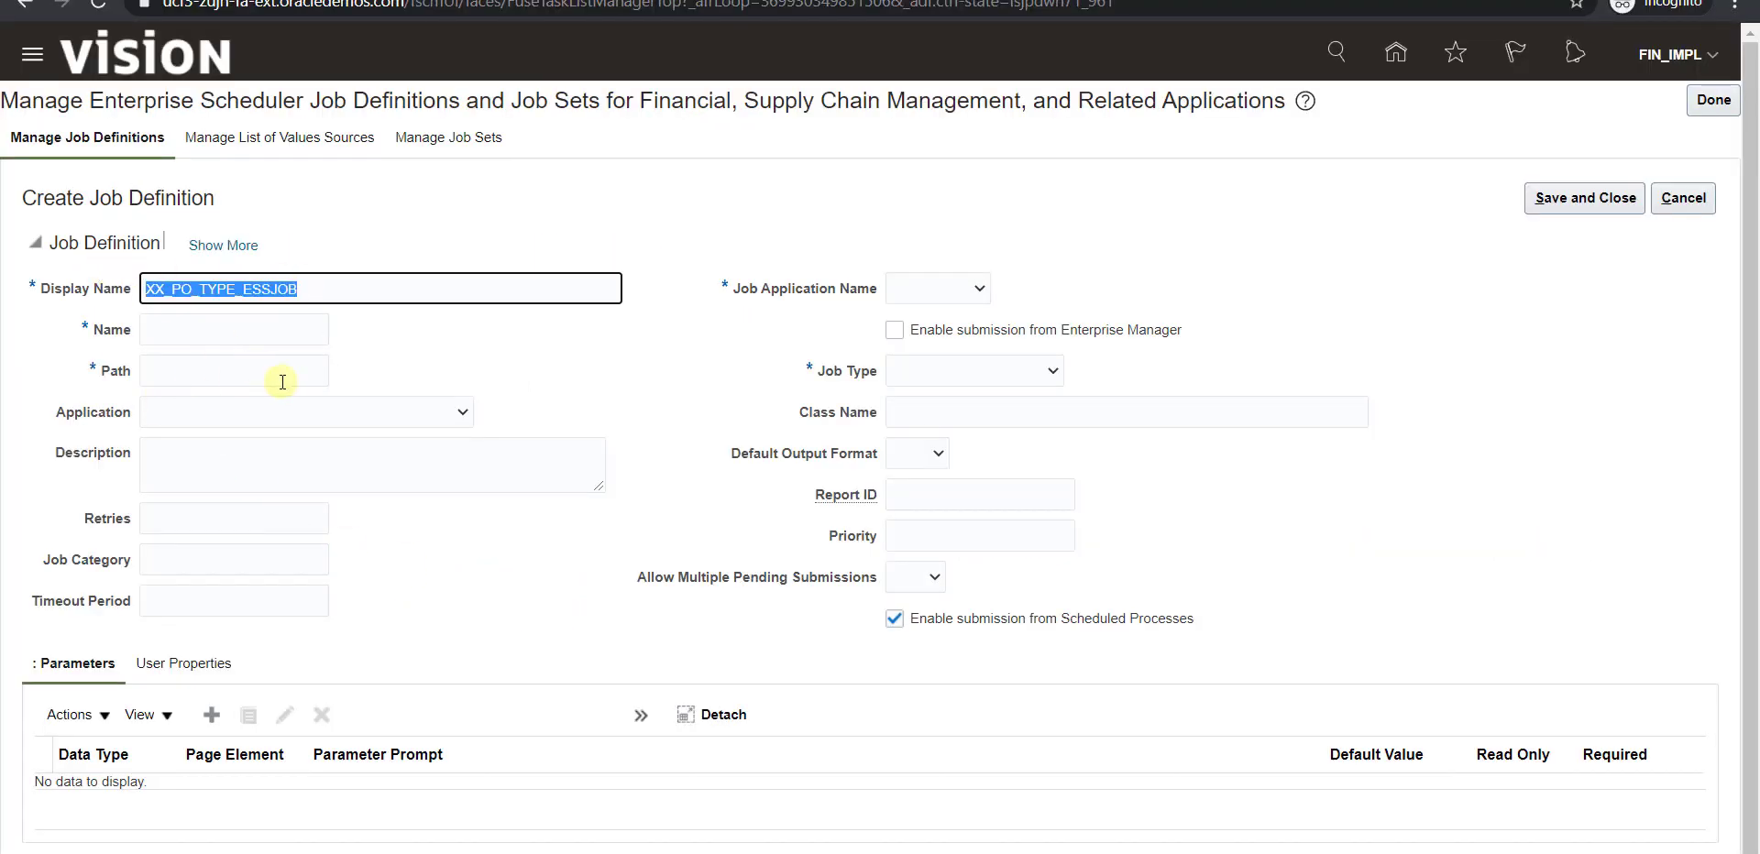
{"action": "key", "text": "alt+Tab"}
{"action": "key", "text": "ctrl+v"}
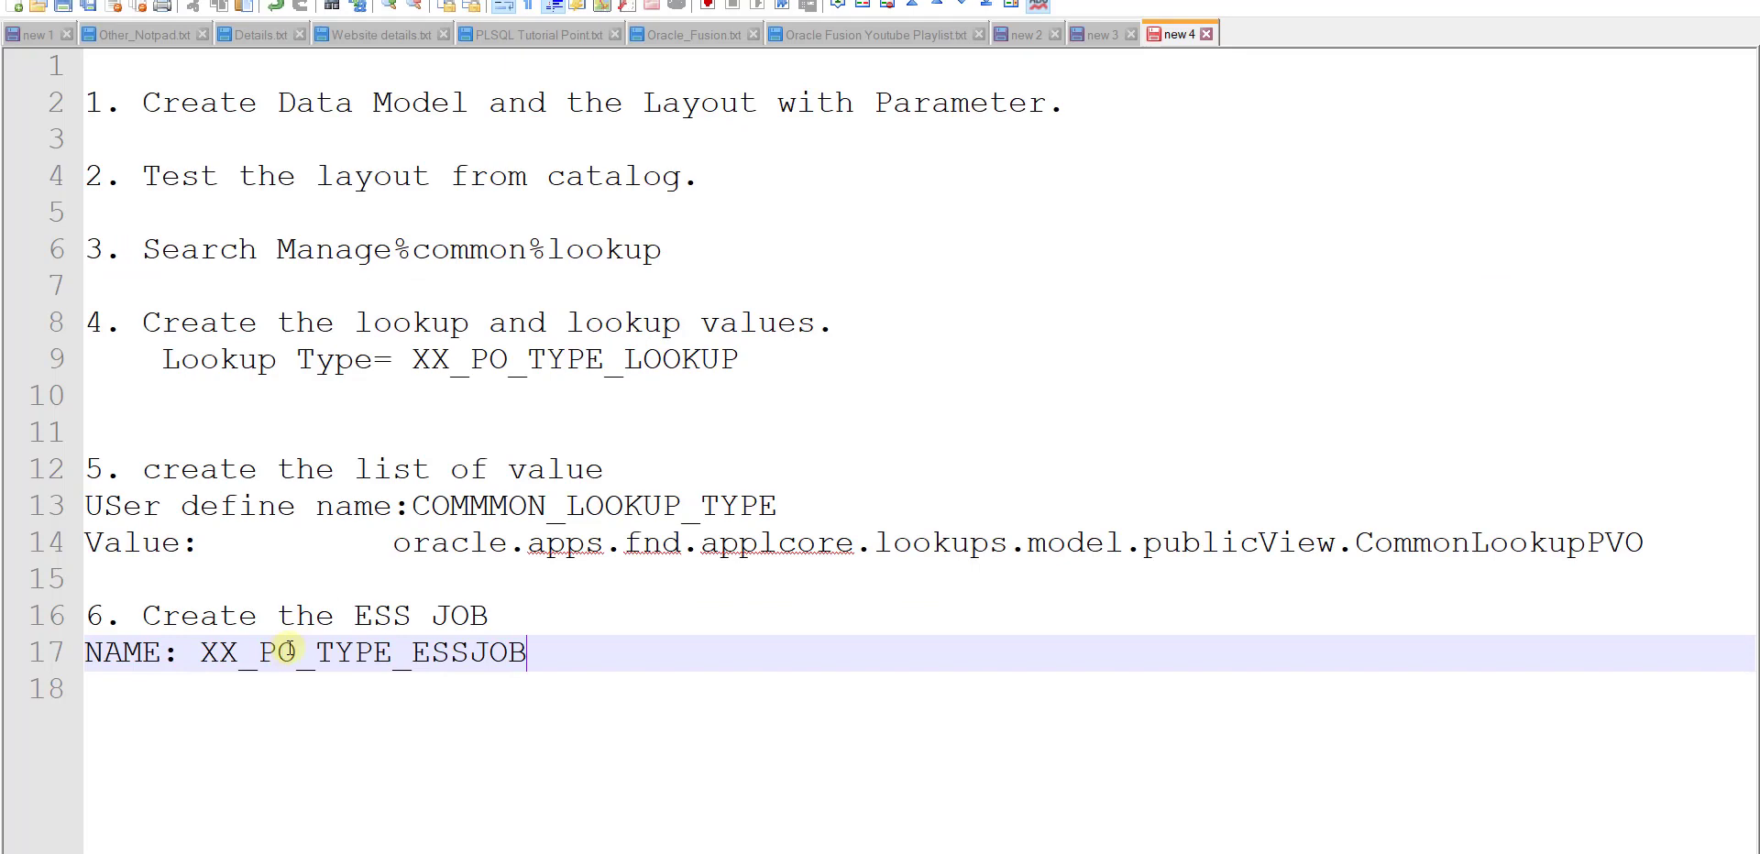
Back in the Oracle Fusion job definition, fill in the Name with XX_PO_TYPE_ESSJOB.
{"action": "key", "text": "alt+Tab"}
{"action": "left_click", "coordinate": [188, 330]}
{"action": "key", "text": "ctrl+v"}
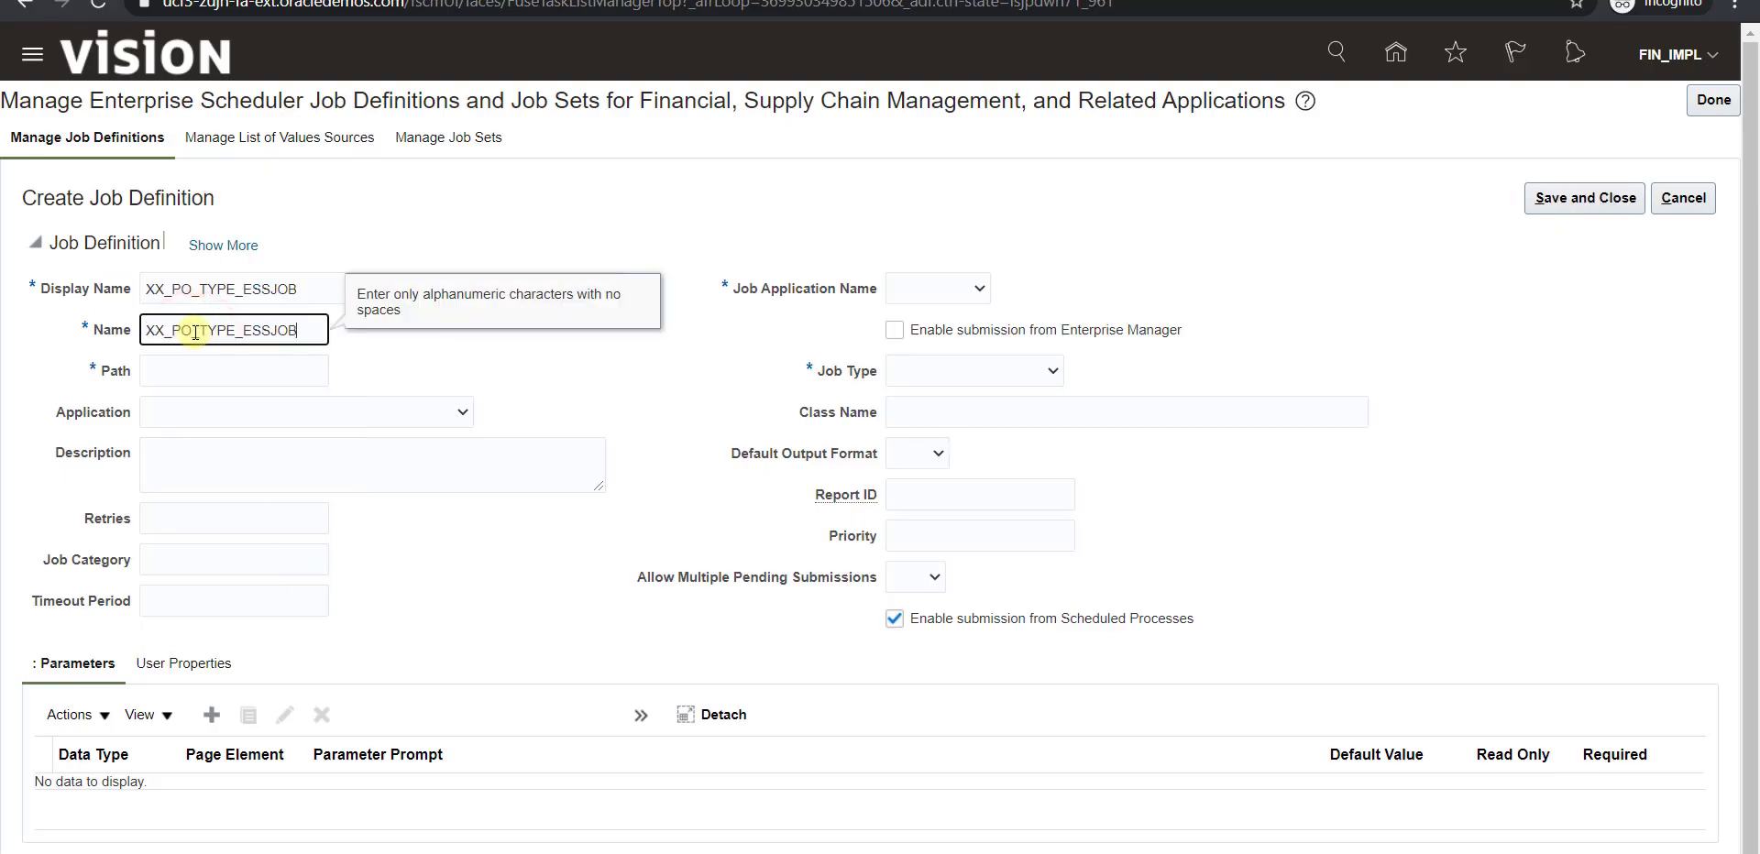
Check the folder of PO_REPORT_LAYOUT in the BI catalog and set the job definition's Path to NK_TEST/.
{"action": "left_click", "coordinate": [186, 370]}
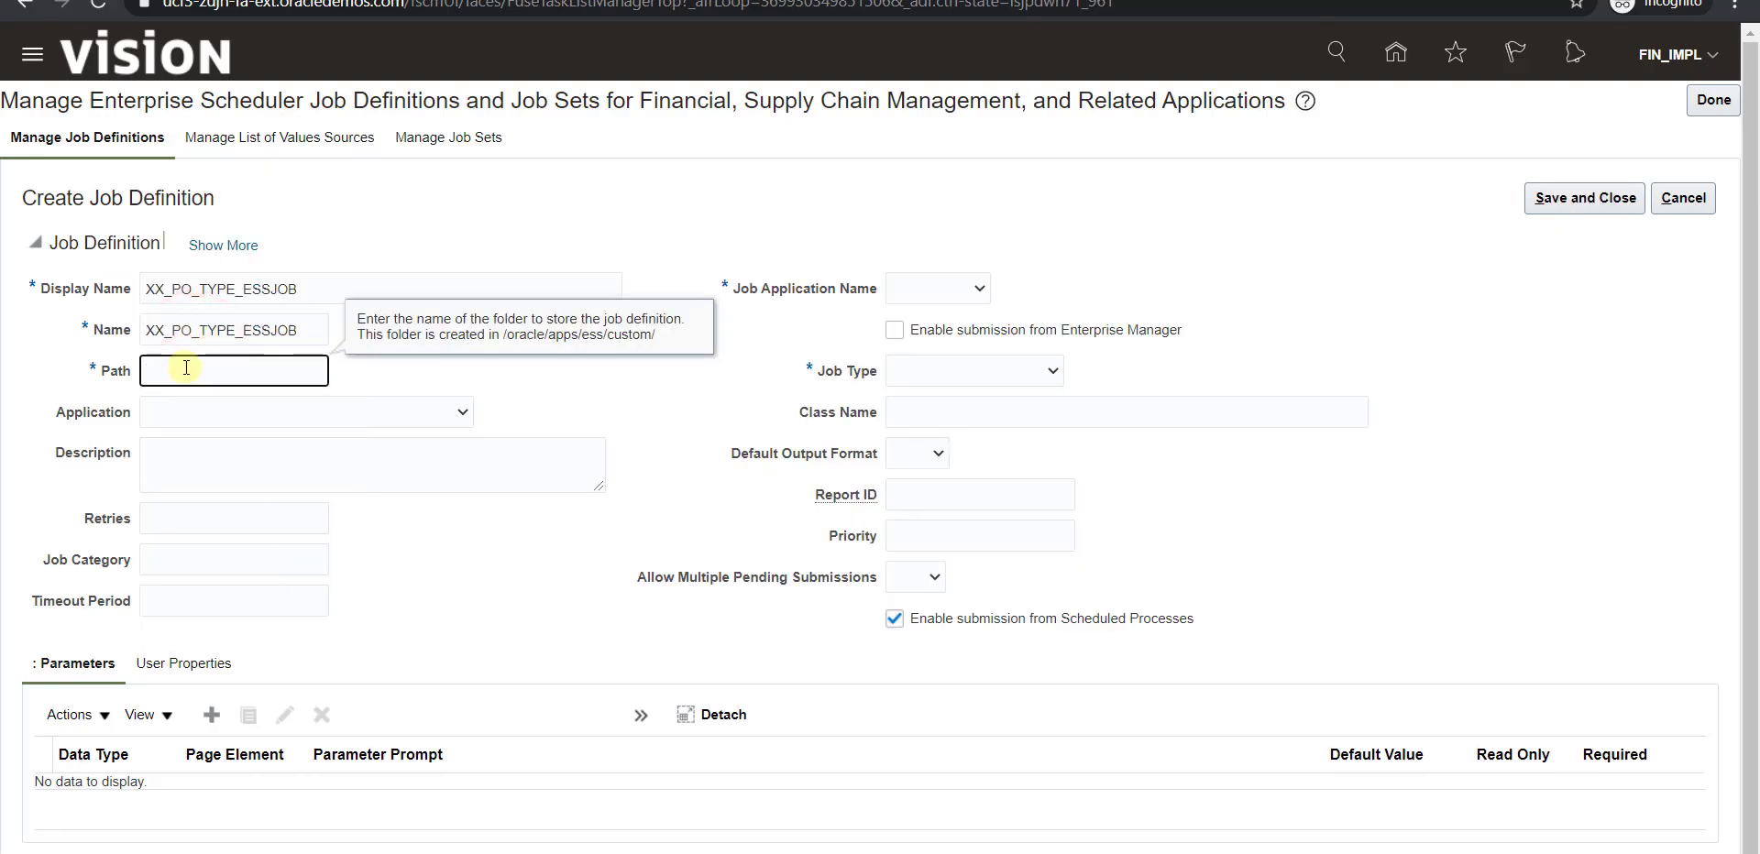
{"action": "key", "text": "alt+Tab"}
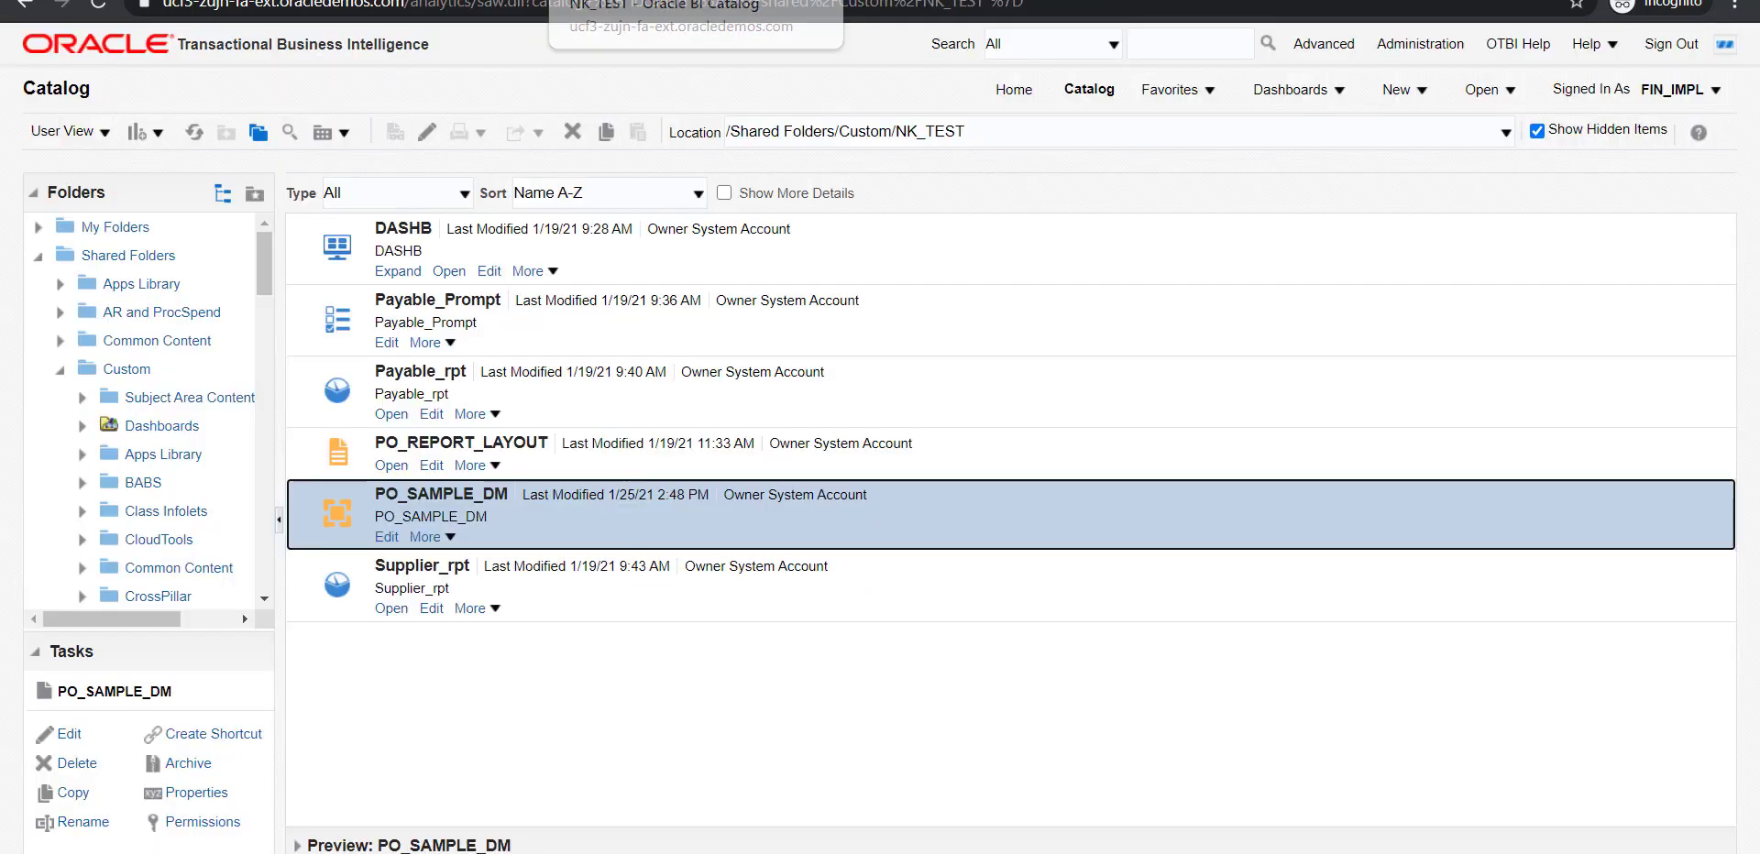
{"action": "left_click", "coordinate": [669, 459]}
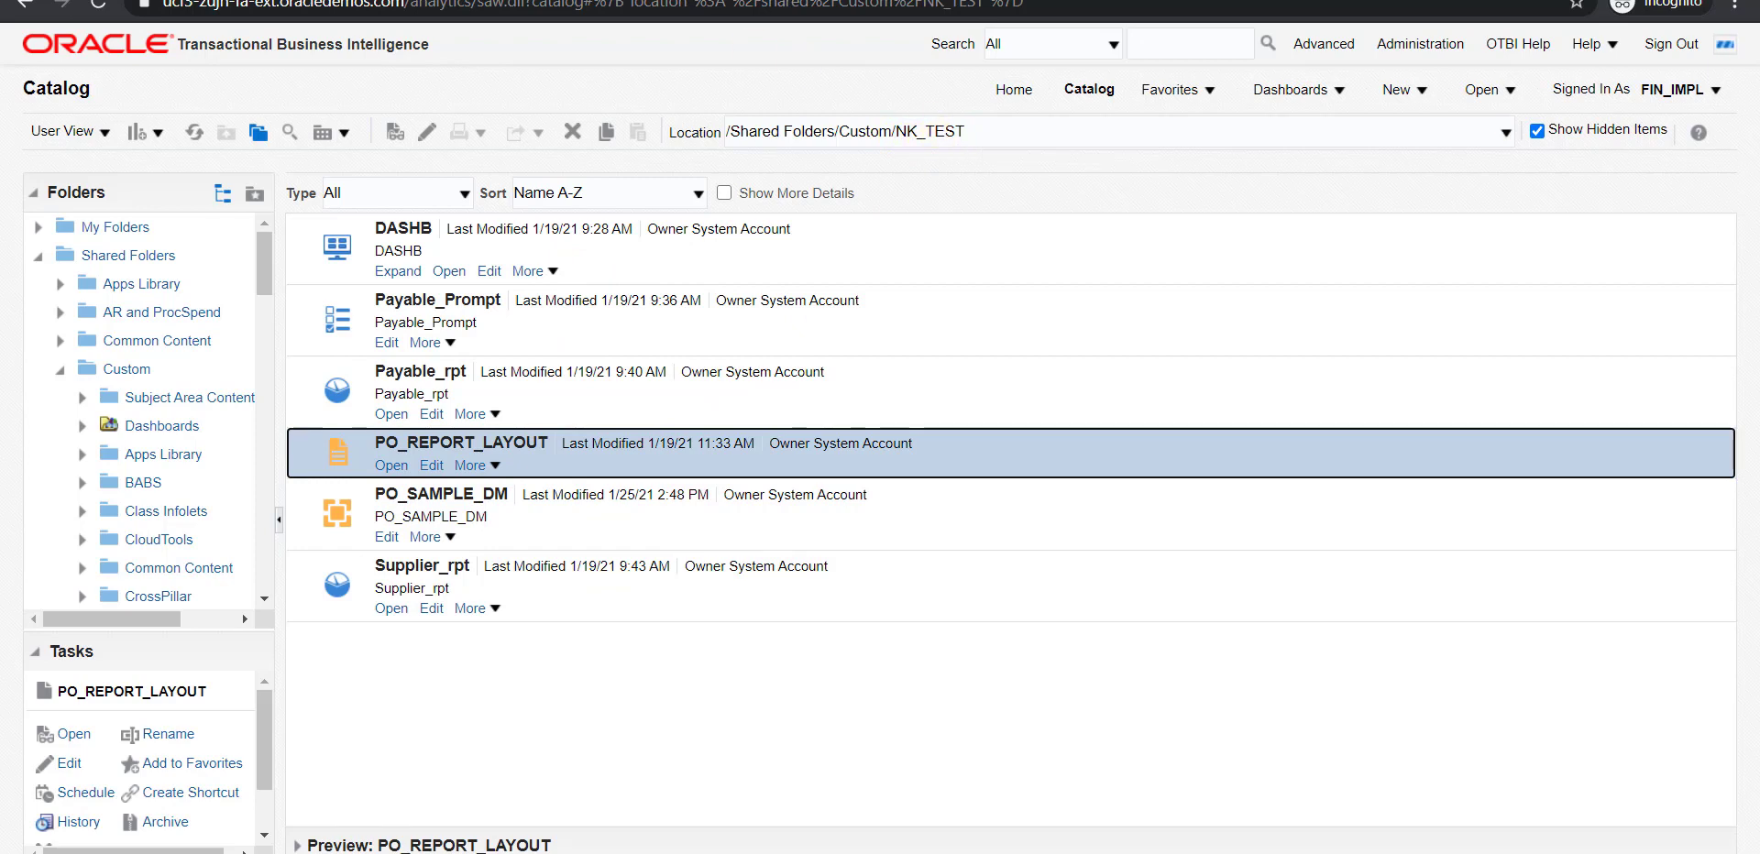
{"action": "key", "text": "alt+Tab"}
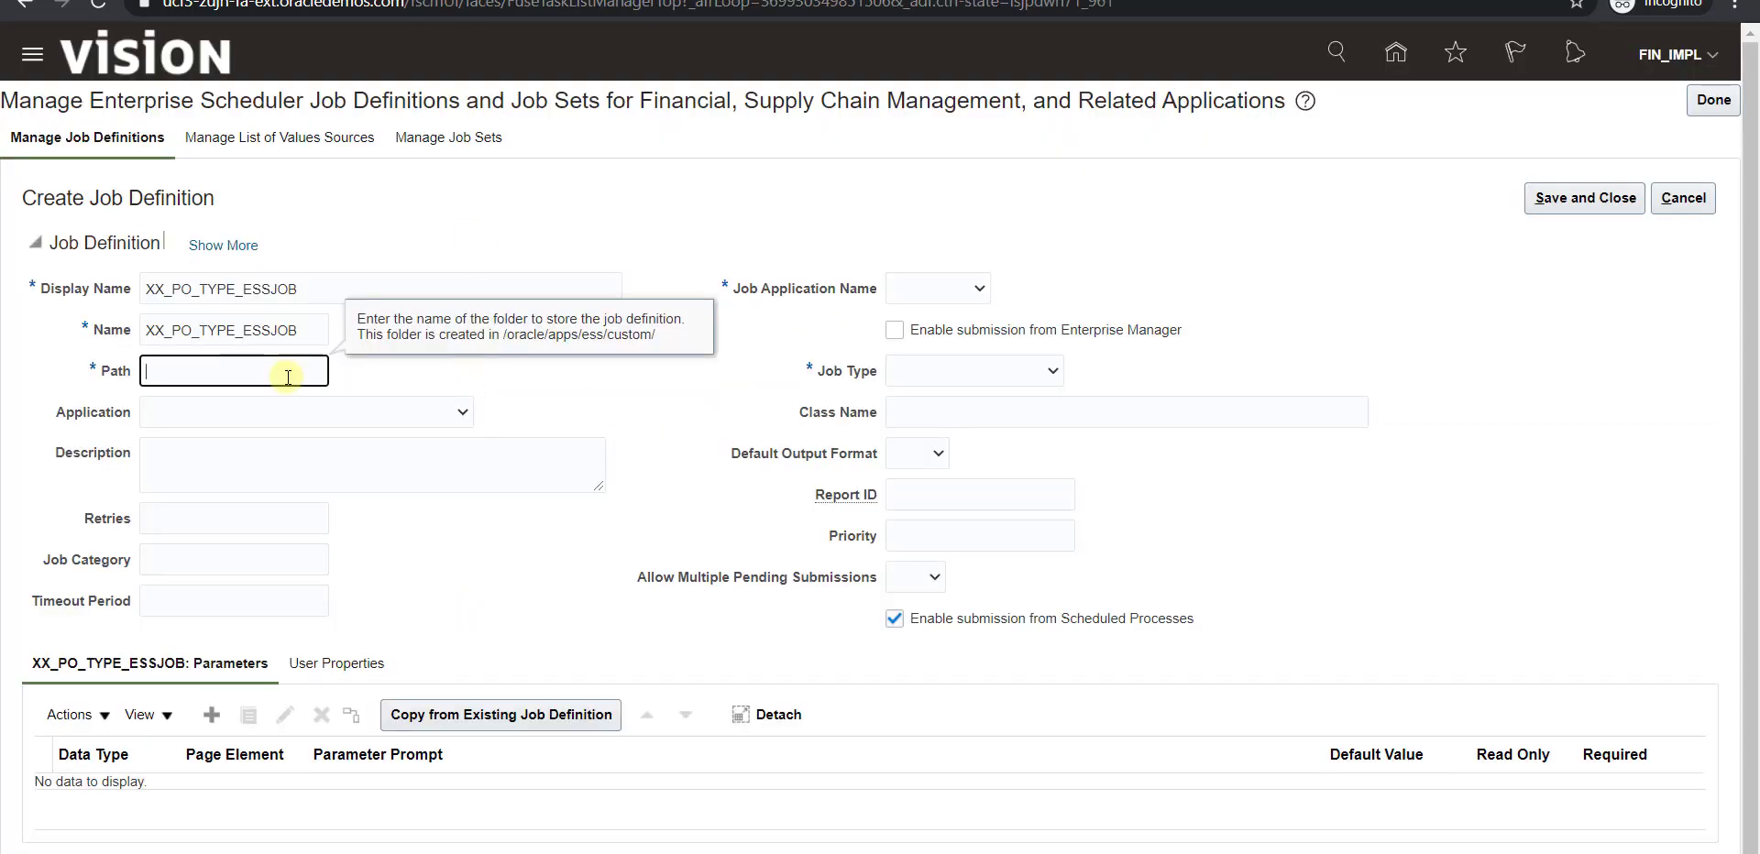
{"action": "type", "text": "NK_TEST/"}
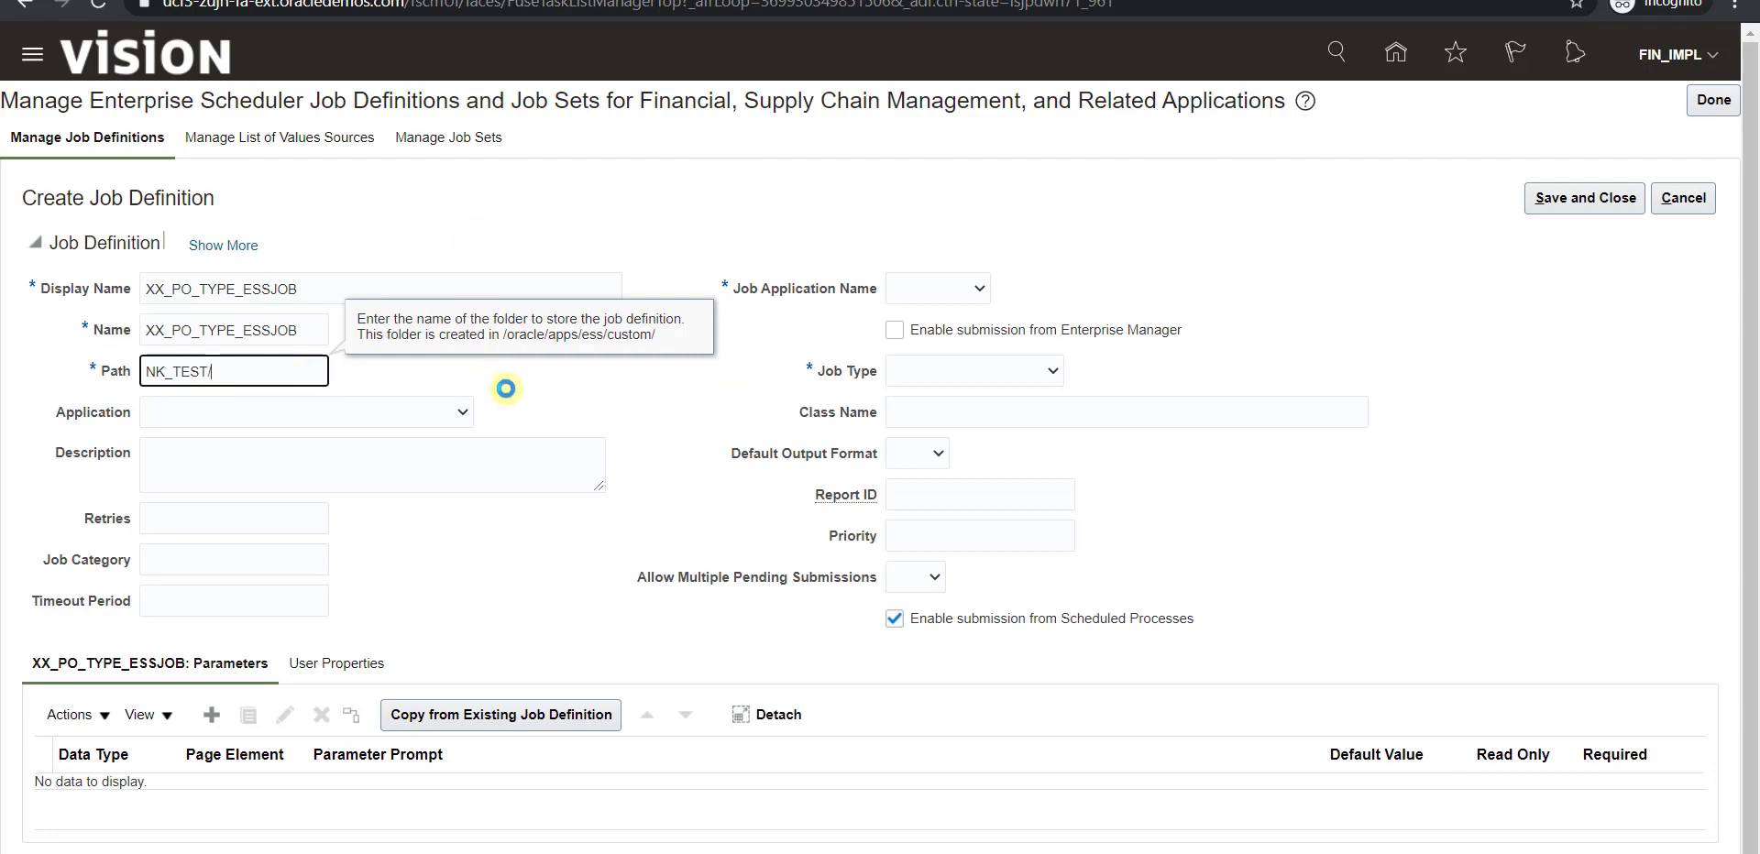
Set the job definition's Application to Purchasing and enter XX_PO_TYPE_ESSJOB as its Description.
{"action": "left_click", "coordinate": [421, 414]}
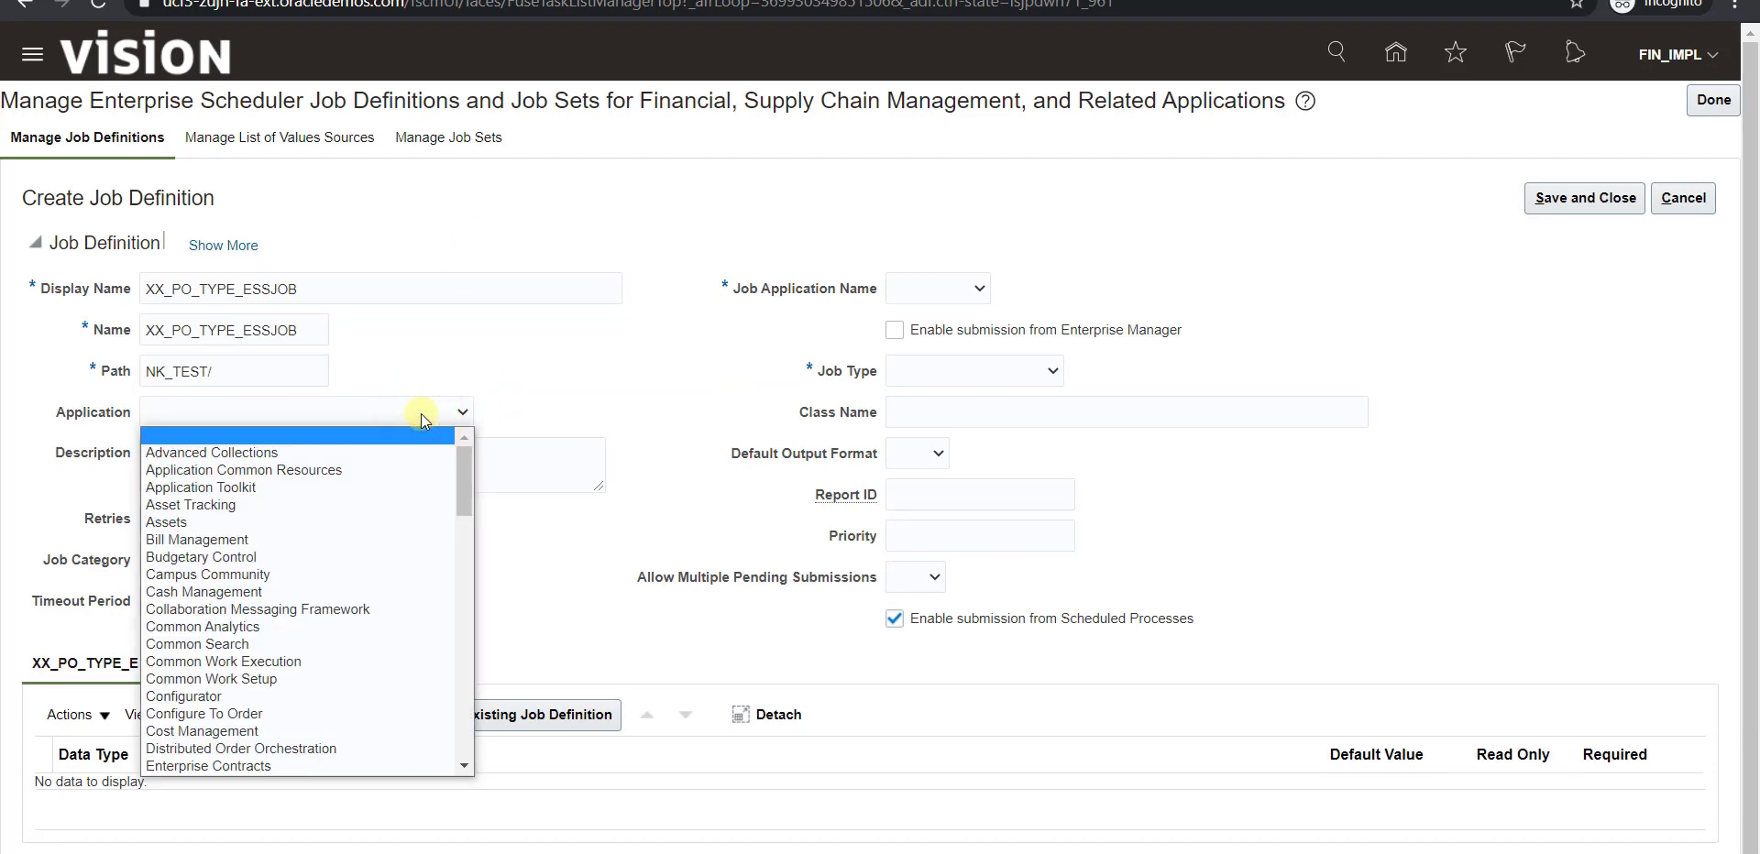
{"action": "type", "text": "pu"}
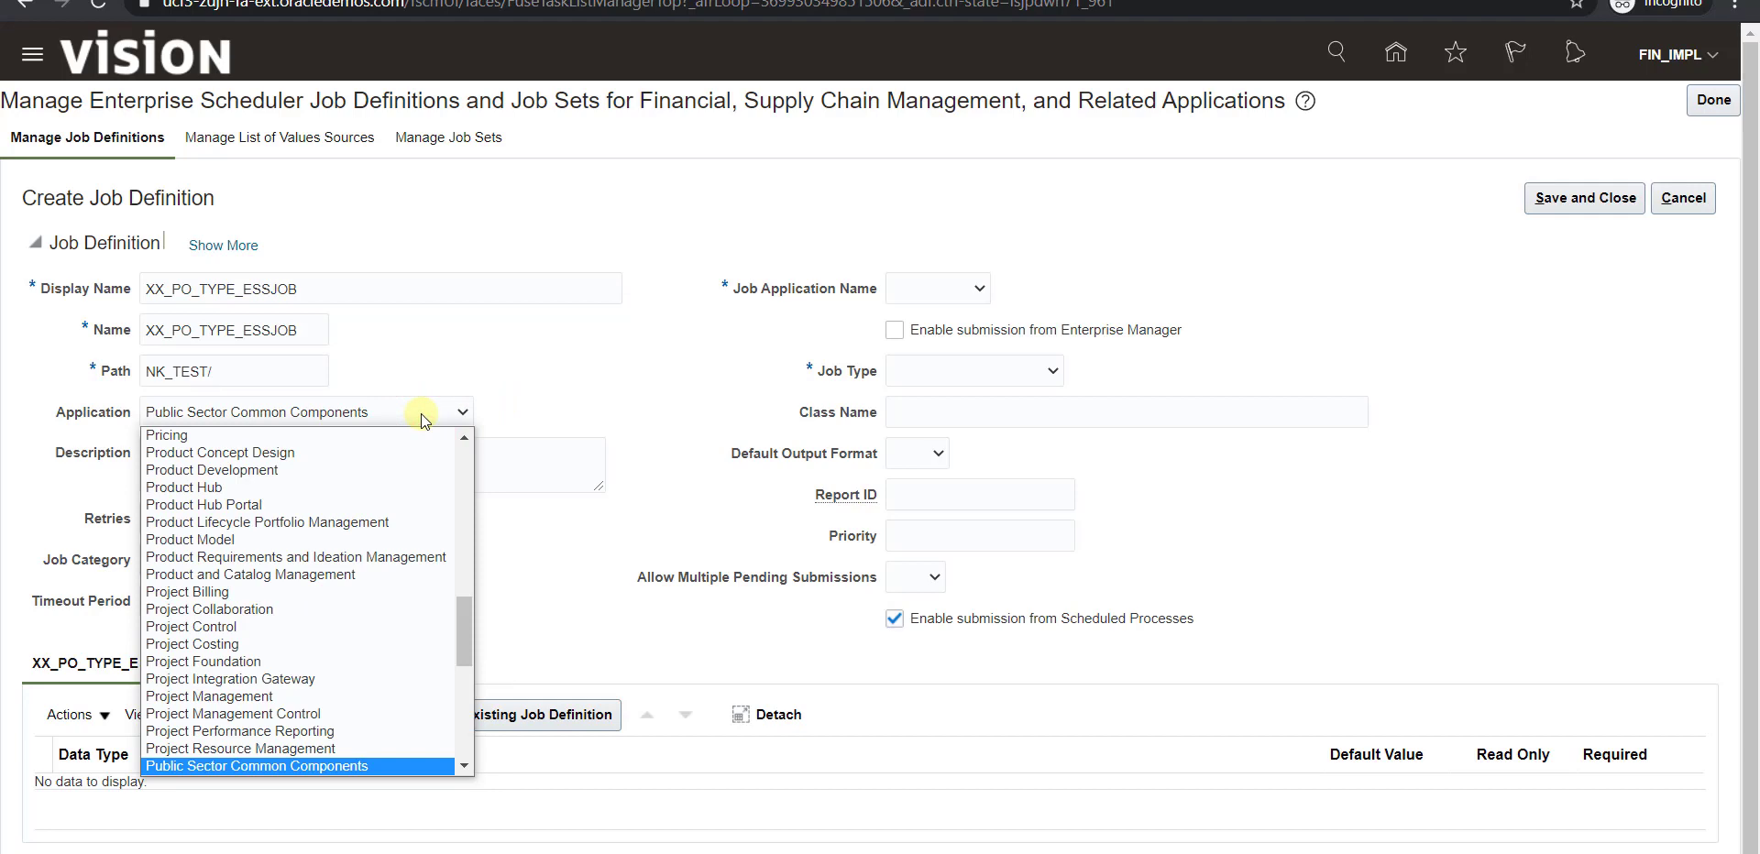
{"action": "key", "text": "Down"}
{"action": "key", "text": "Down"}
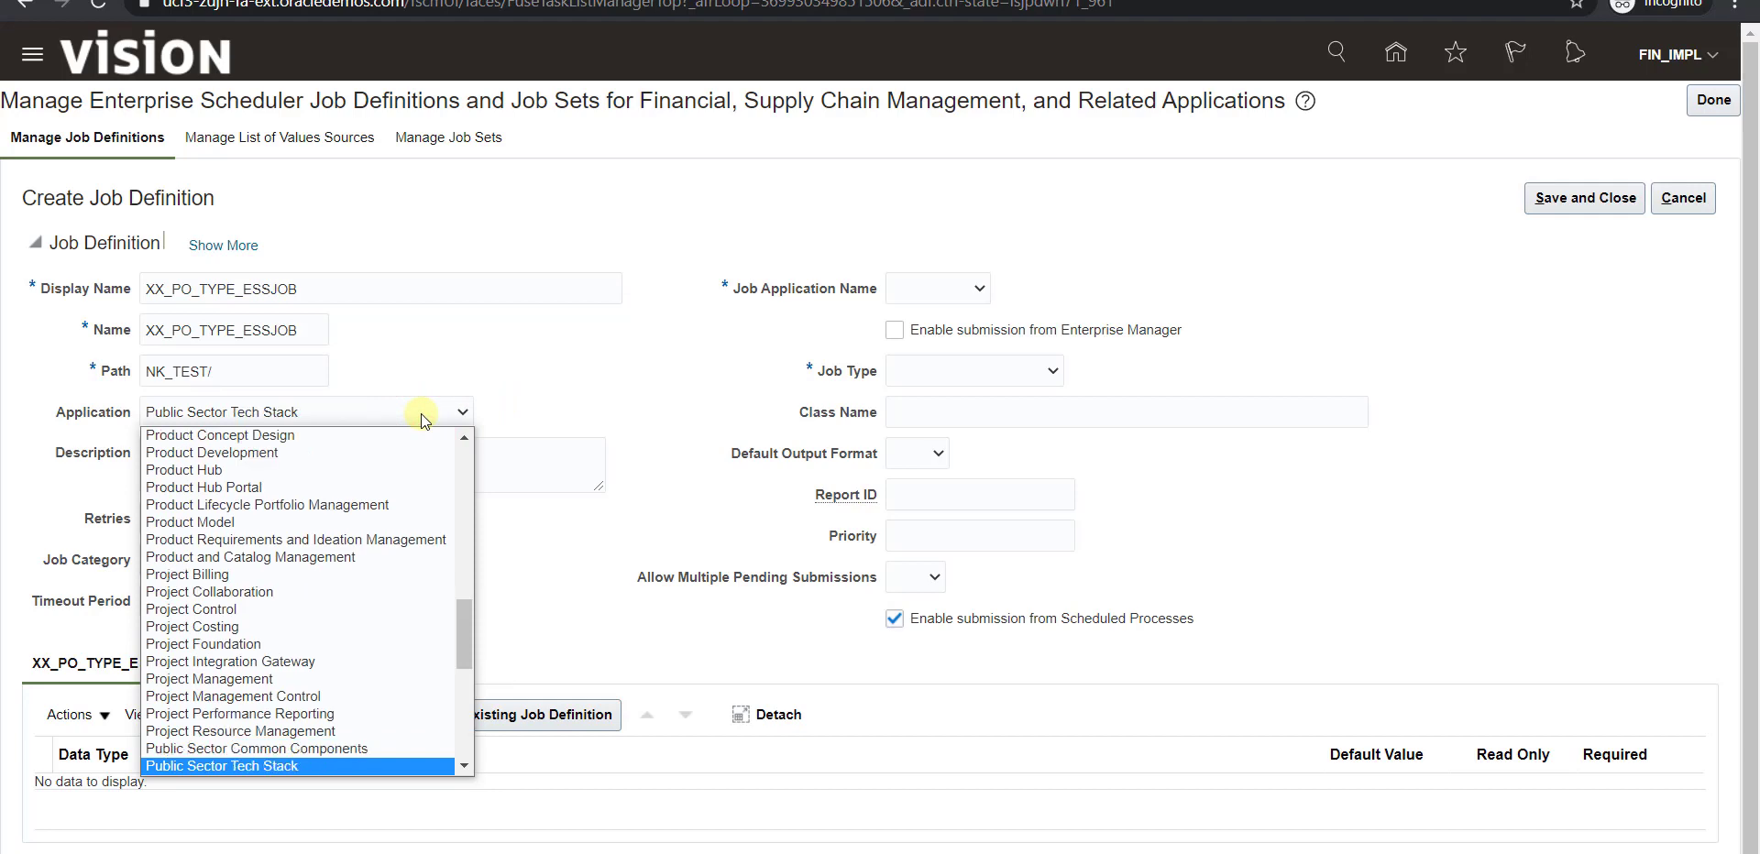
{"action": "key", "text": "Return"}
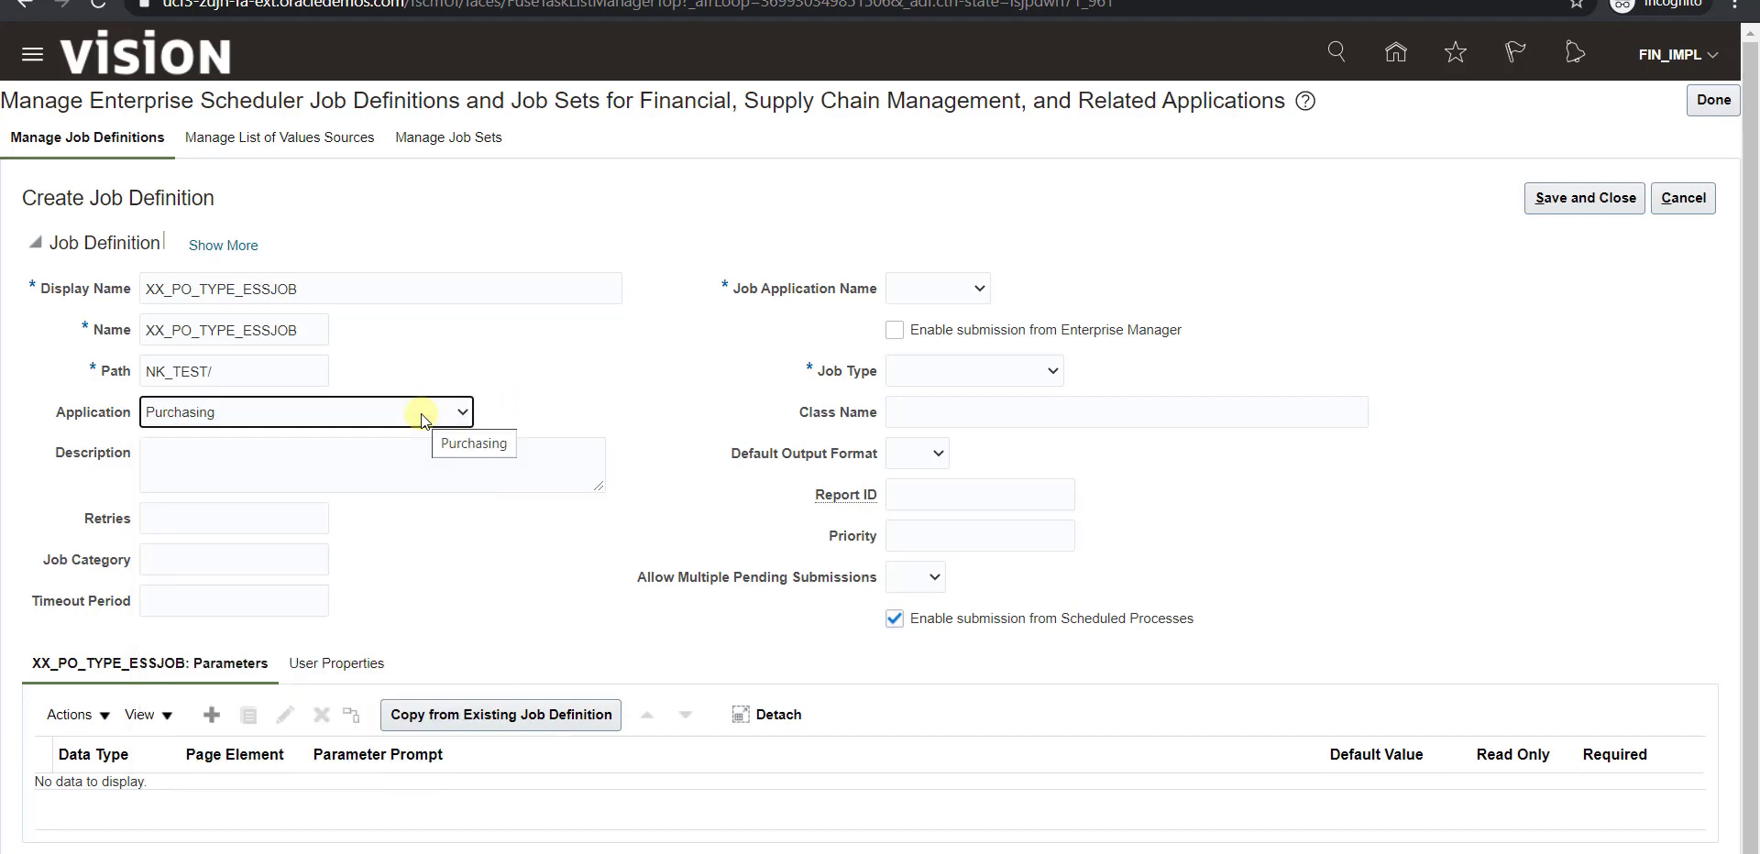
{"action": "left_click", "coordinate": [341, 473]}
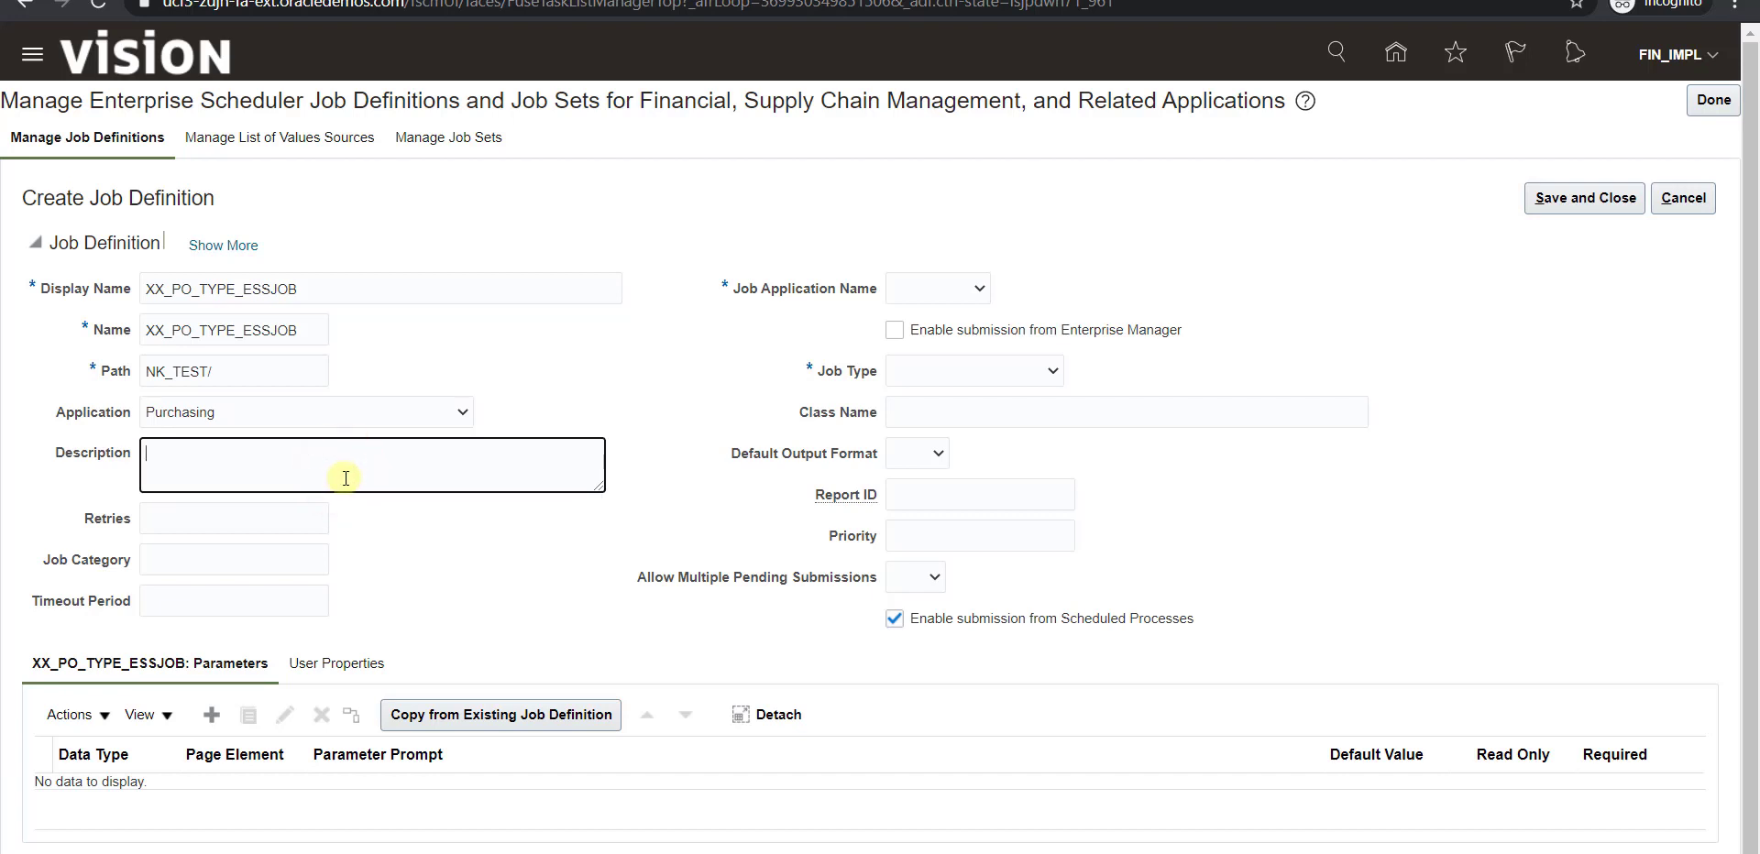
{"action": "type", "text": "XX_PO_TYPE_ESSJOB"}
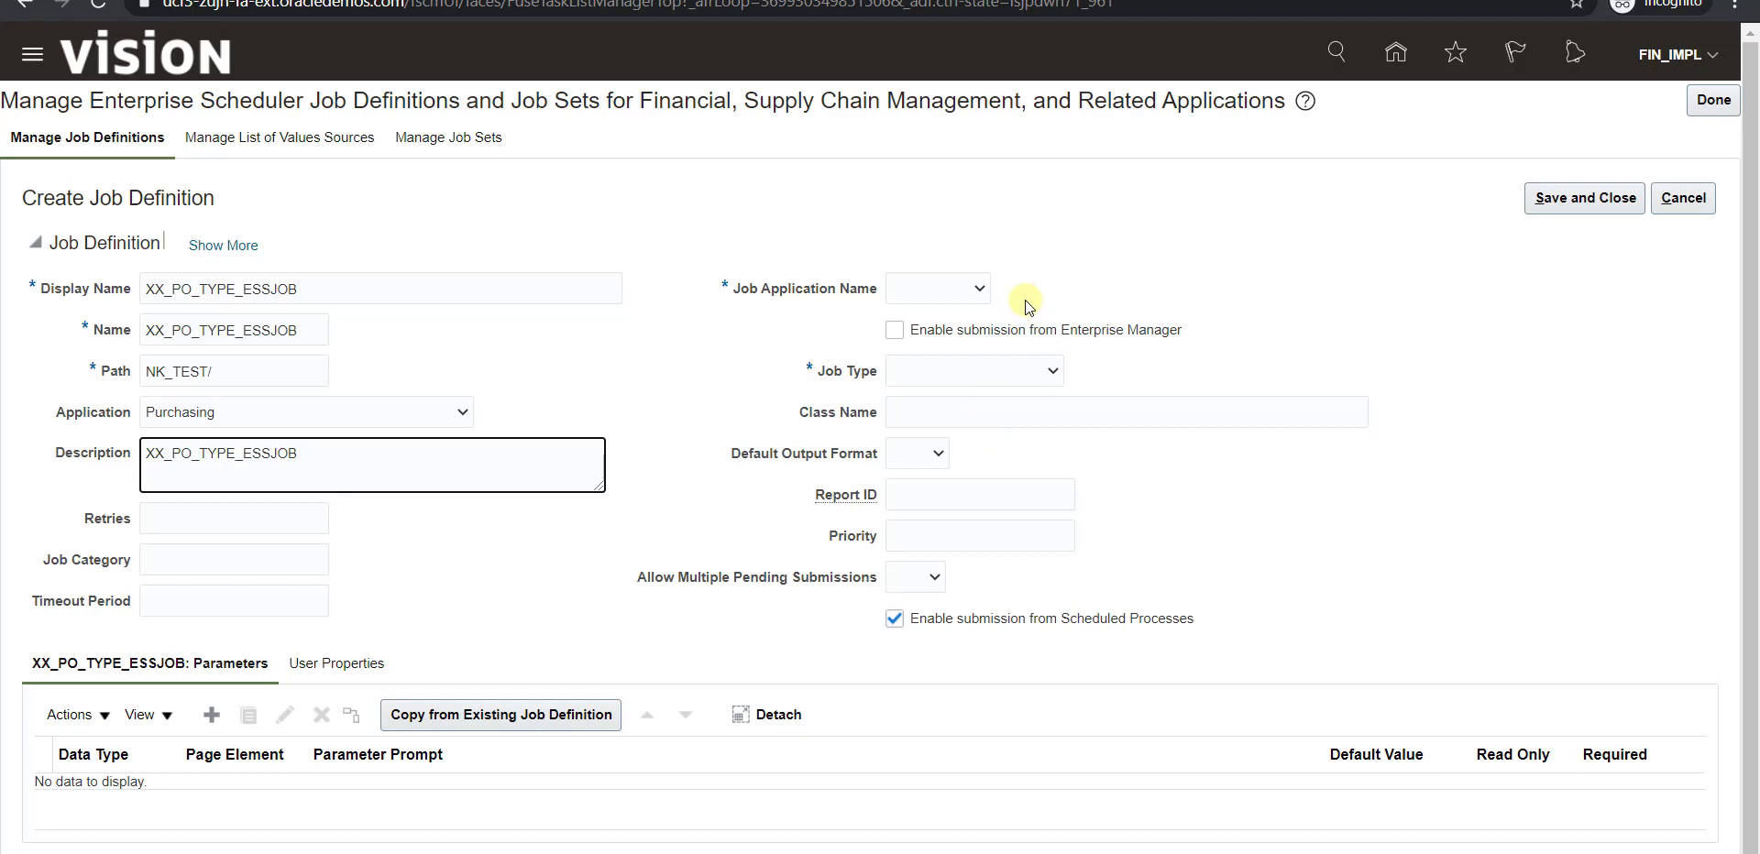
Set the Job Application Name to FscmEss, the Job Type to BIPJobType and the Default Output Format to PDF.
{"action": "left_click", "coordinate": [979, 289]}
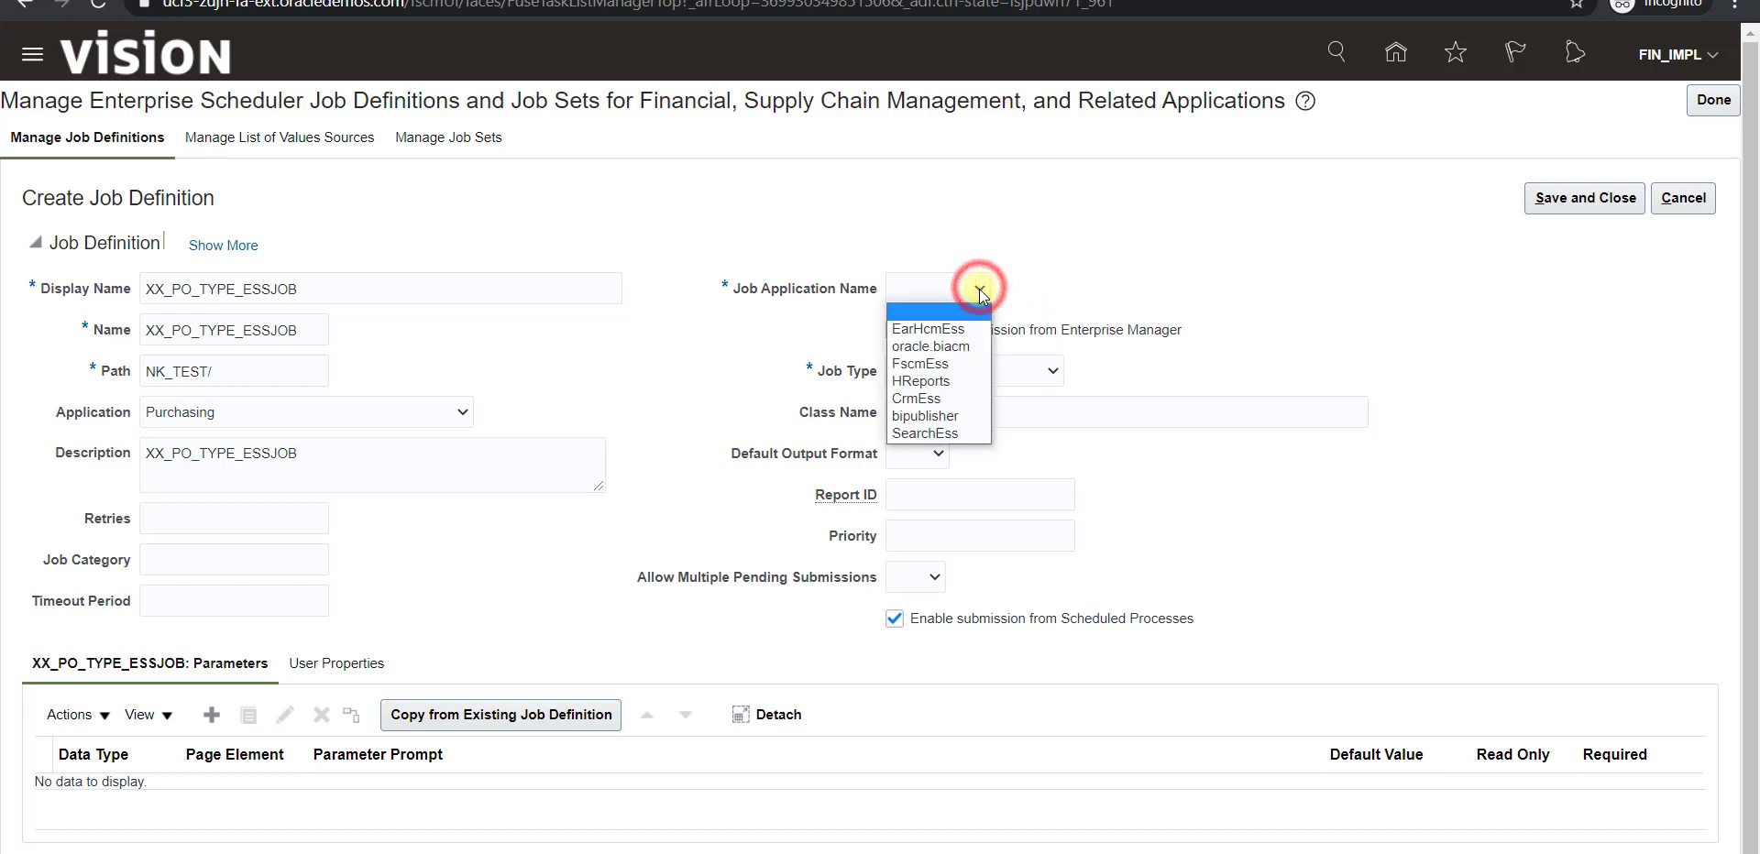
{"action": "left_click", "coordinate": [925, 365]}
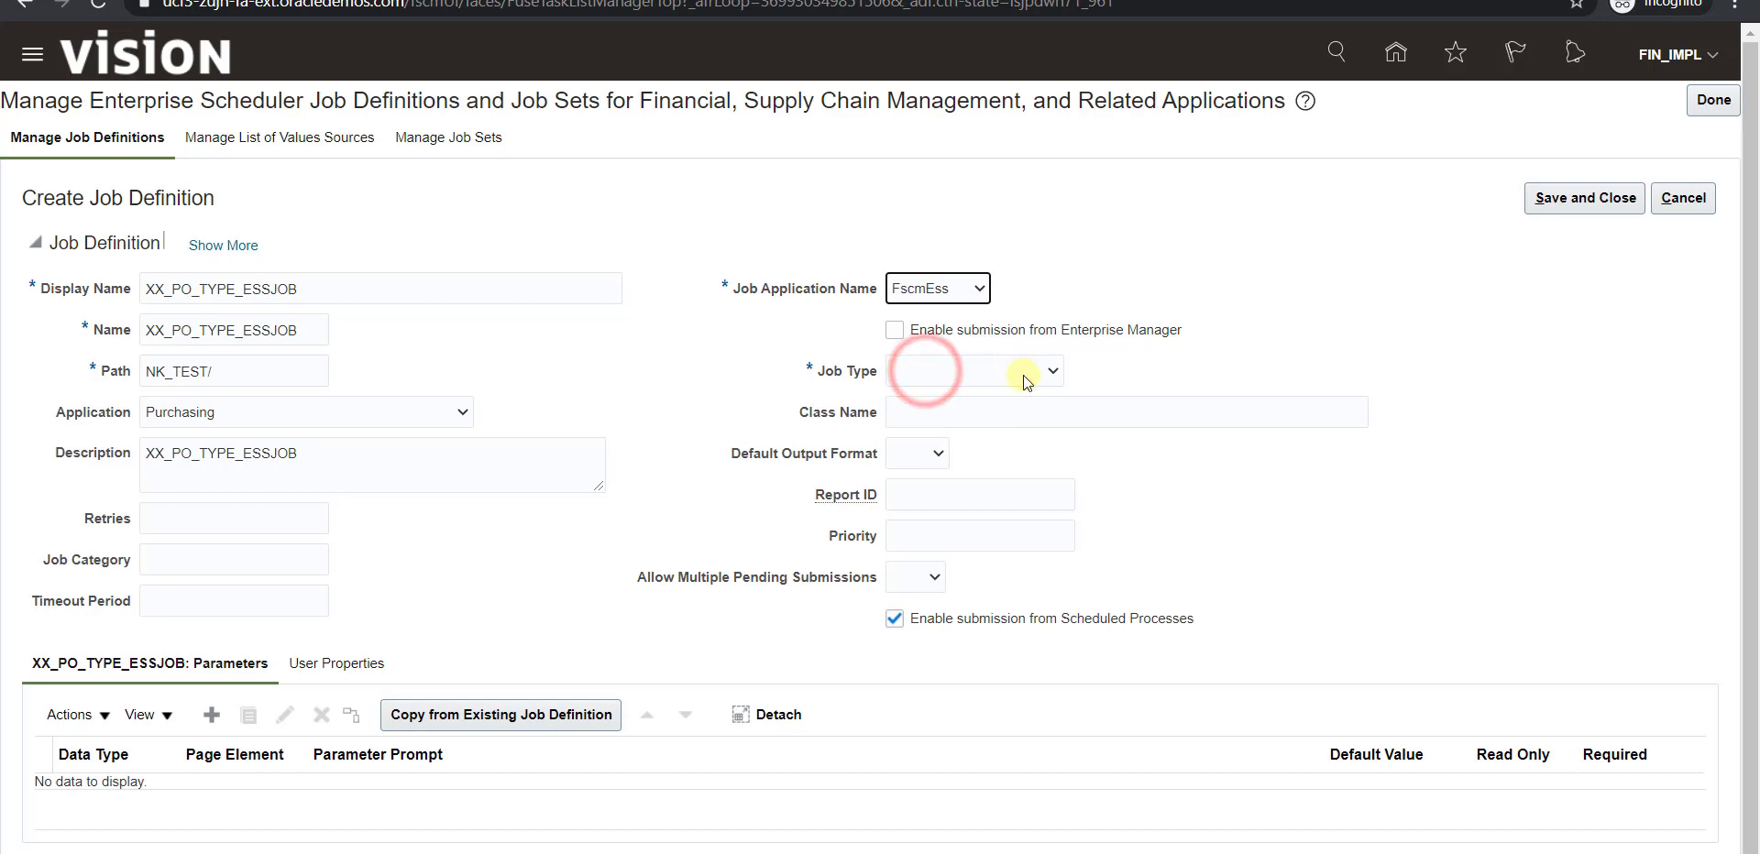
{"action": "left_click", "coordinate": [1052, 370]}
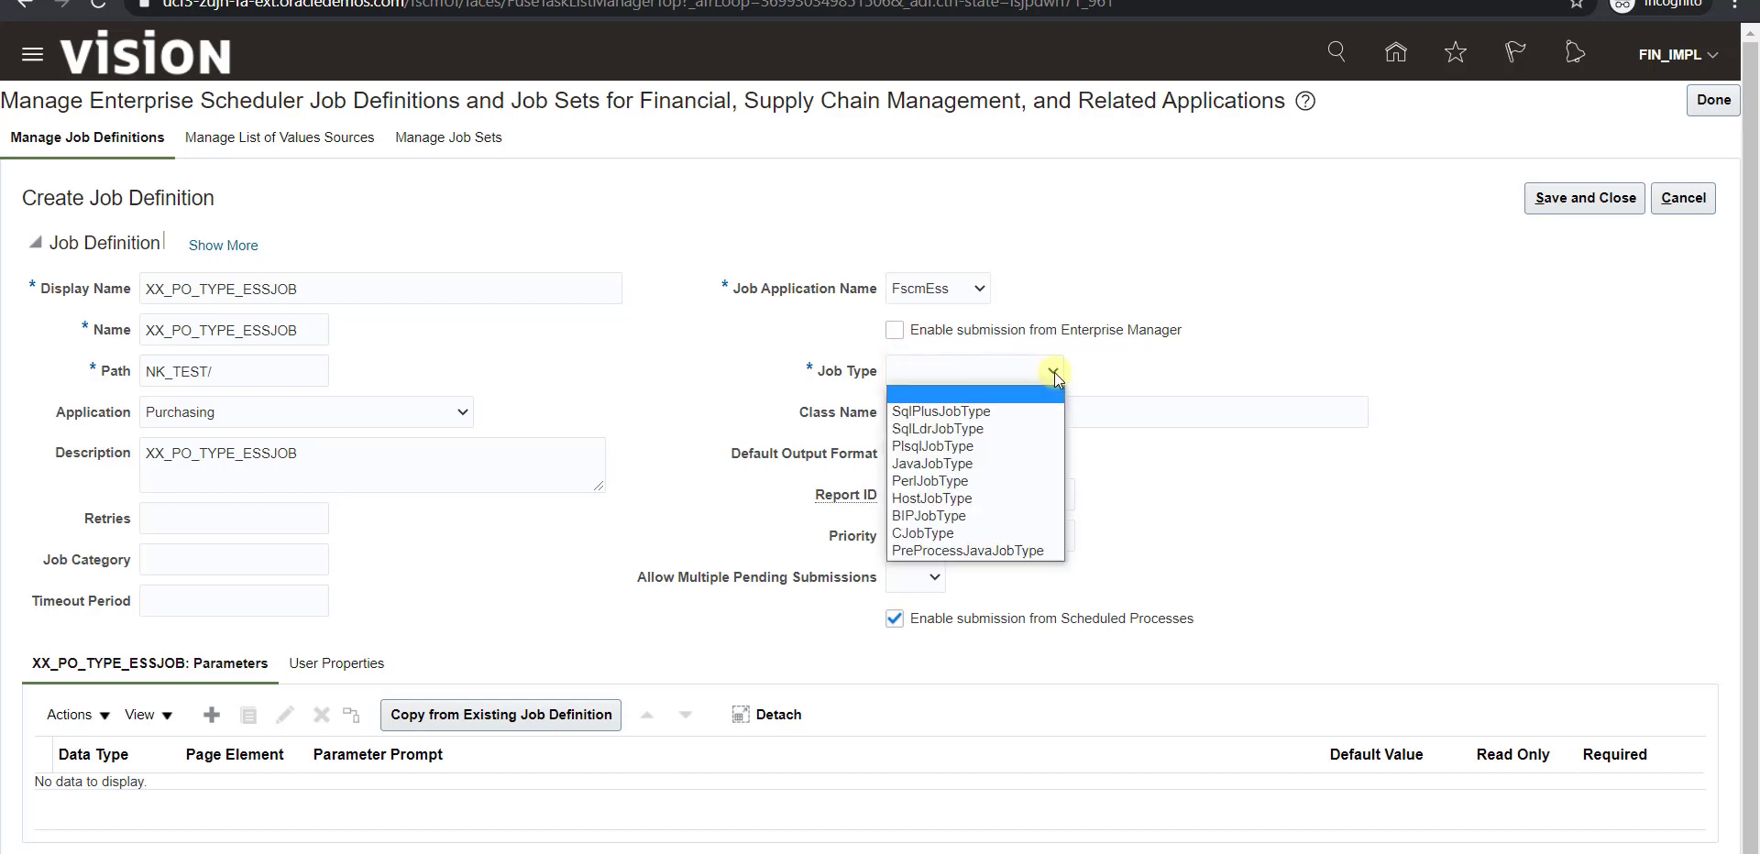
{"action": "left_click", "coordinate": [948, 518]}
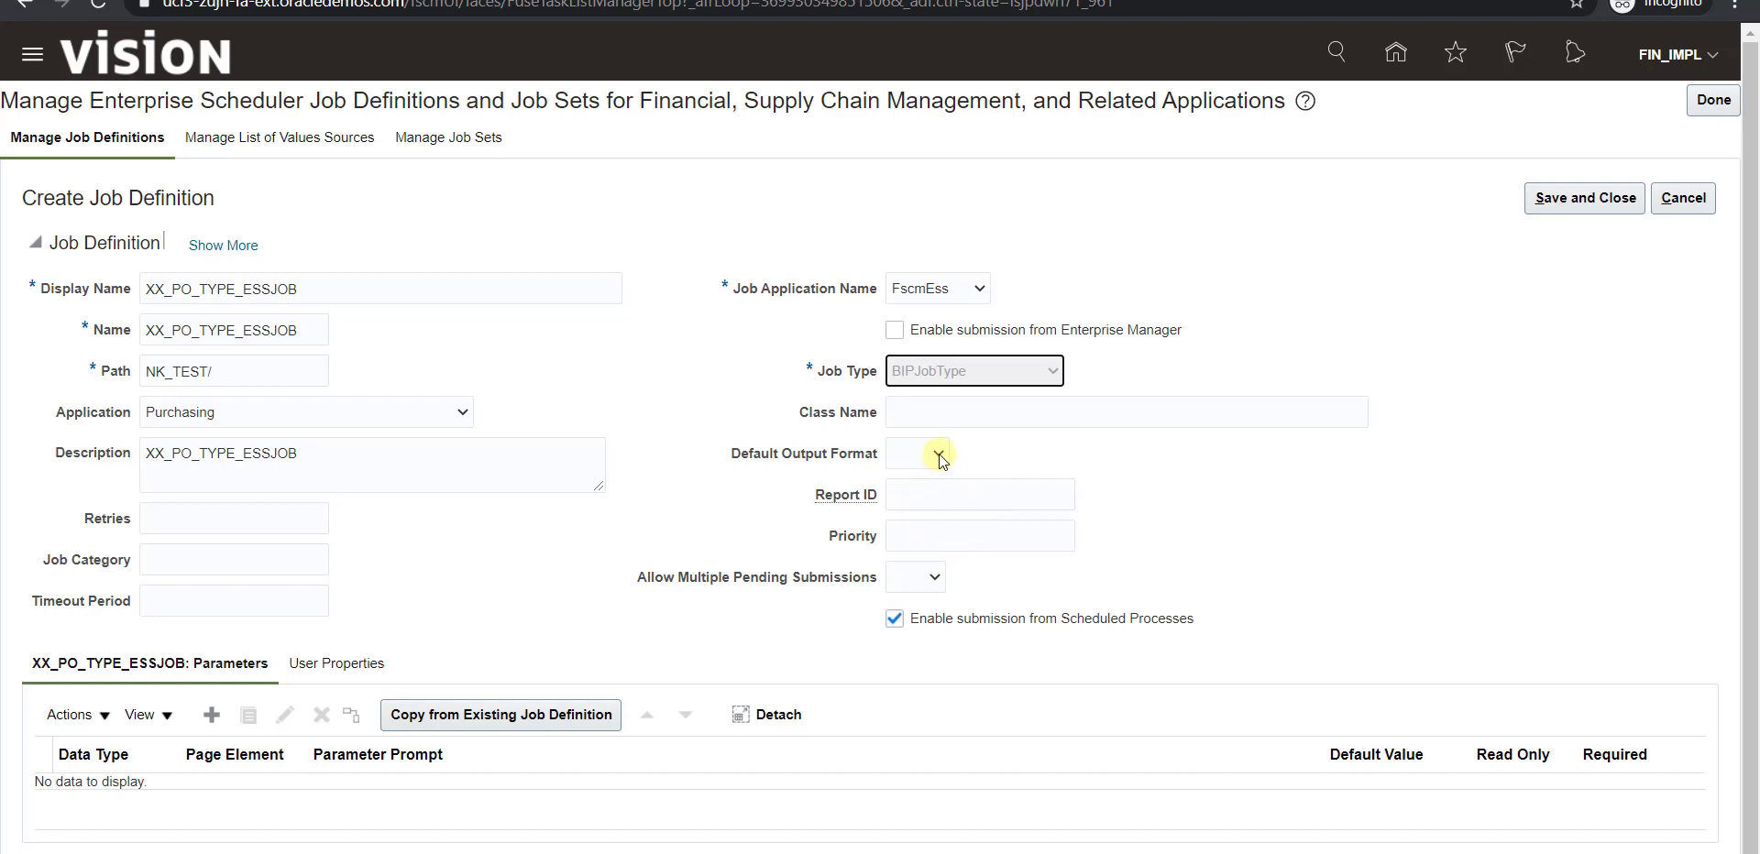
{"action": "left_click", "coordinate": [939, 453]}
{"action": "left_click", "coordinate": [915, 513]}
In the BI catalog, open the job history of PO_REPORT_LAYOUT and copy its full Report Path for the Report ID.
{"action": "left_click", "coordinate": [928, 493]}
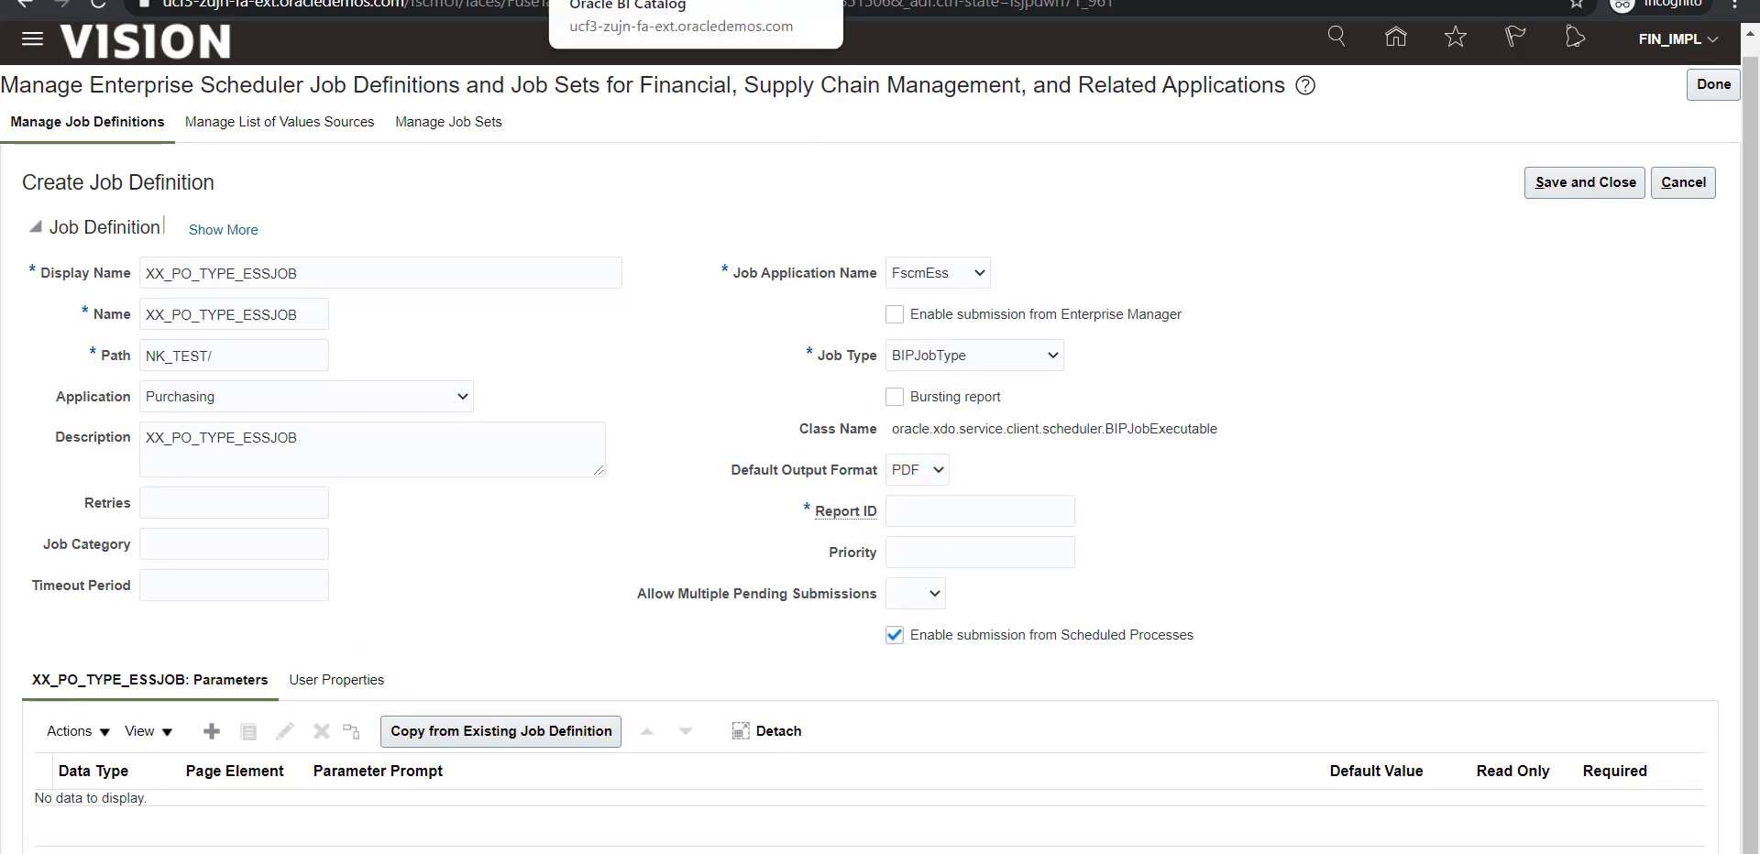
{"action": "left_click", "coordinate": [907, 0]}
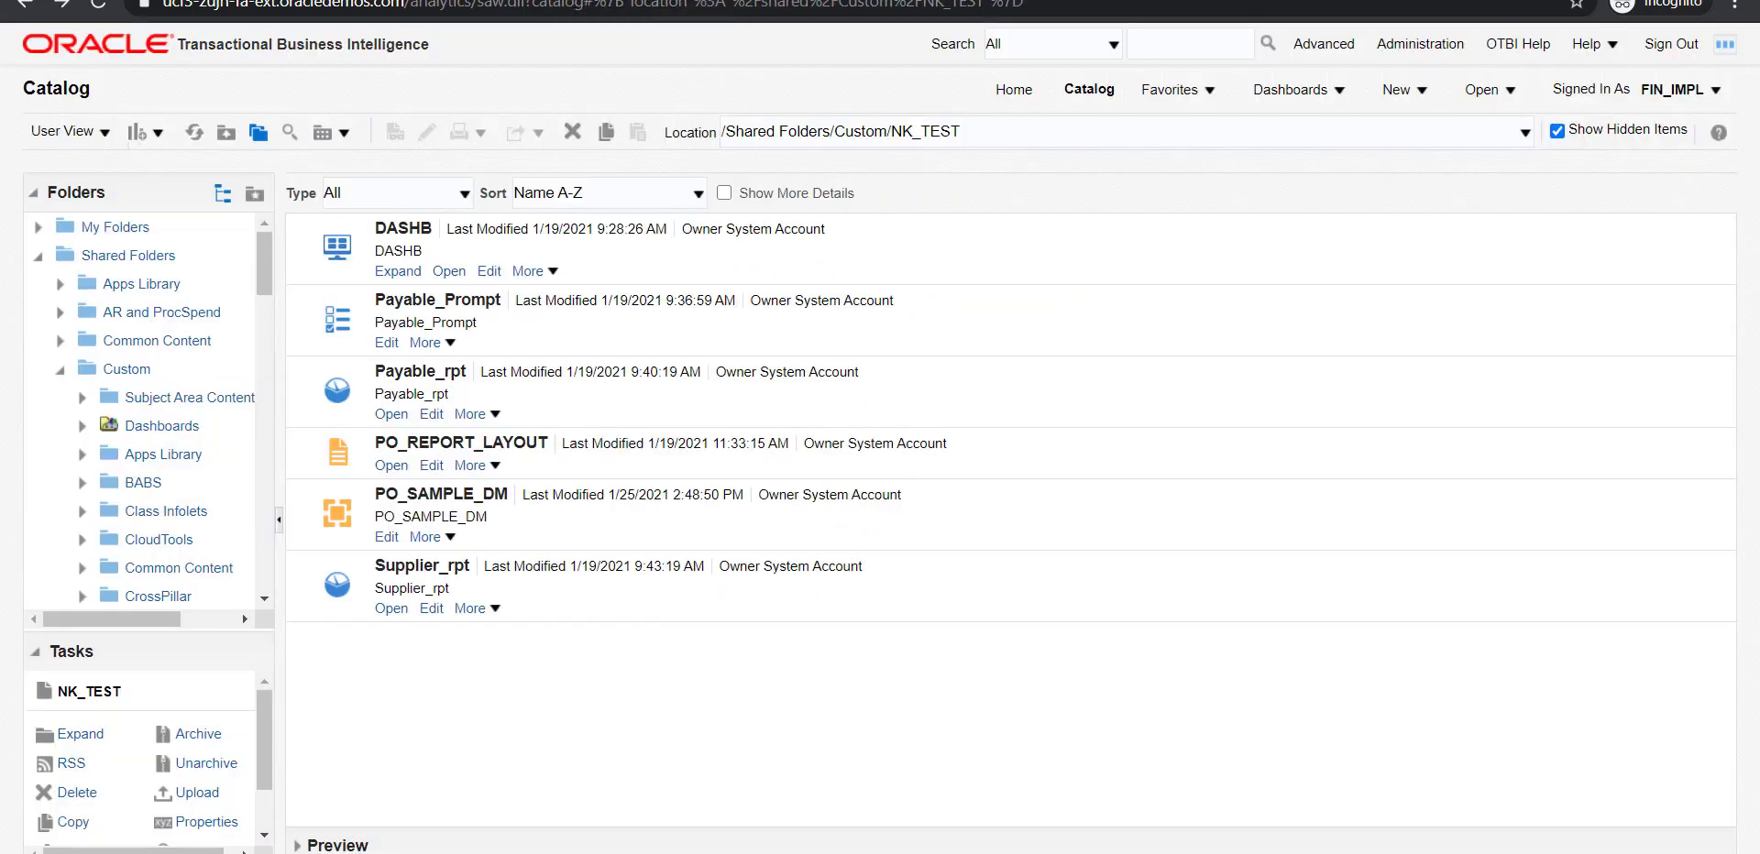
{"action": "left_click", "coordinate": [606, 447]}
{"action": "left_click", "coordinate": [439, 441]}
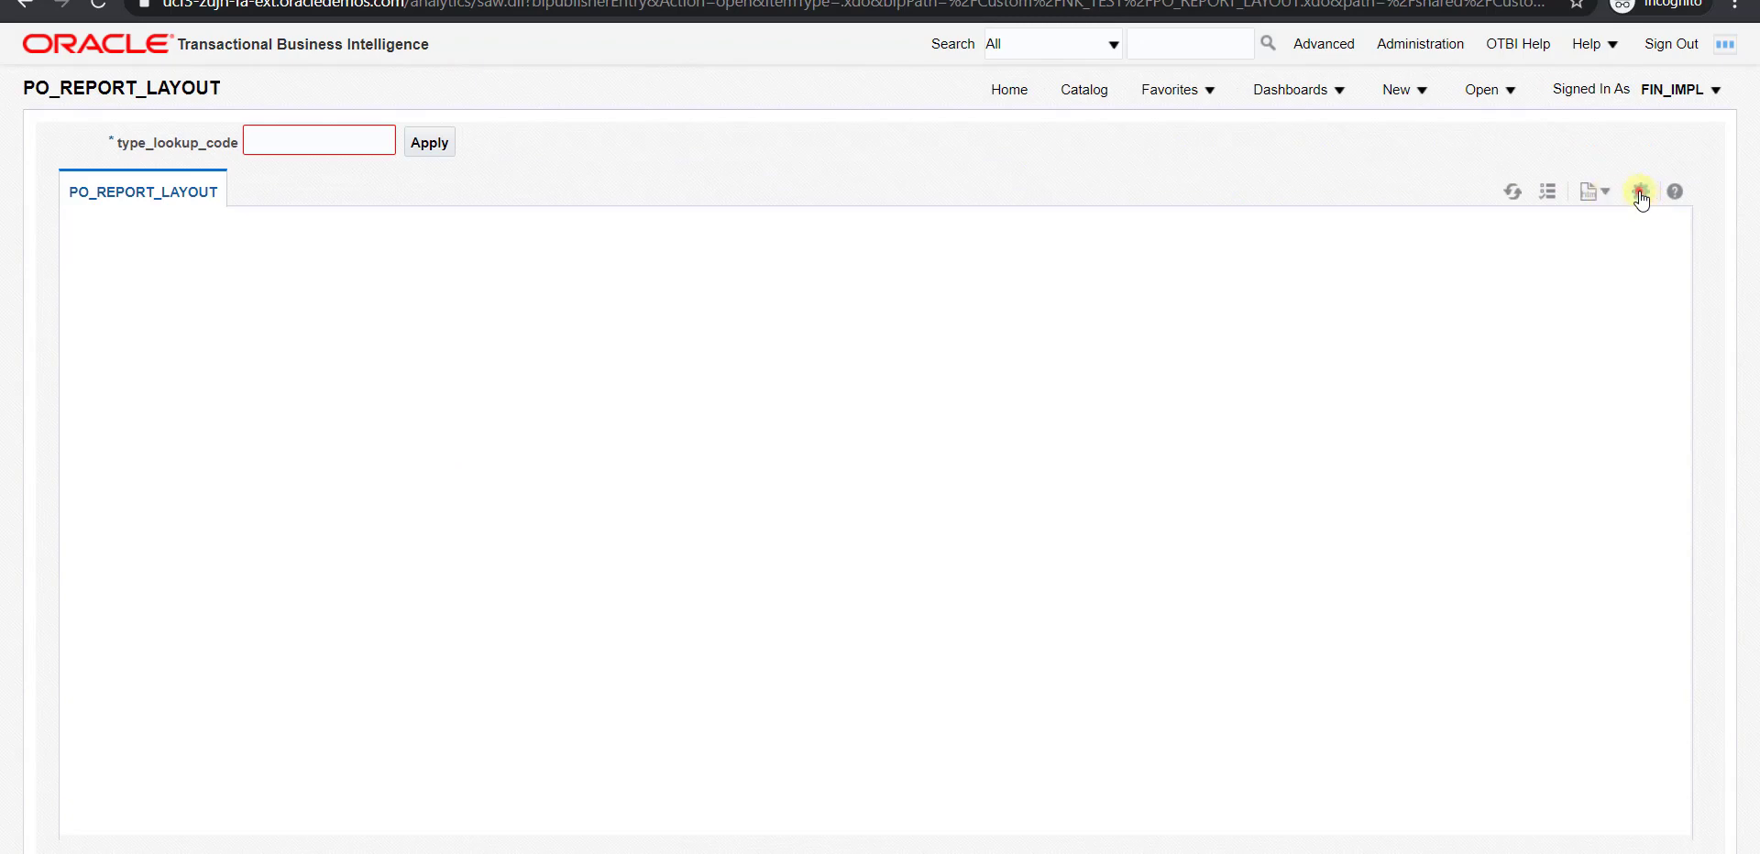
{"action": "left_click", "coordinate": [1641, 191]}
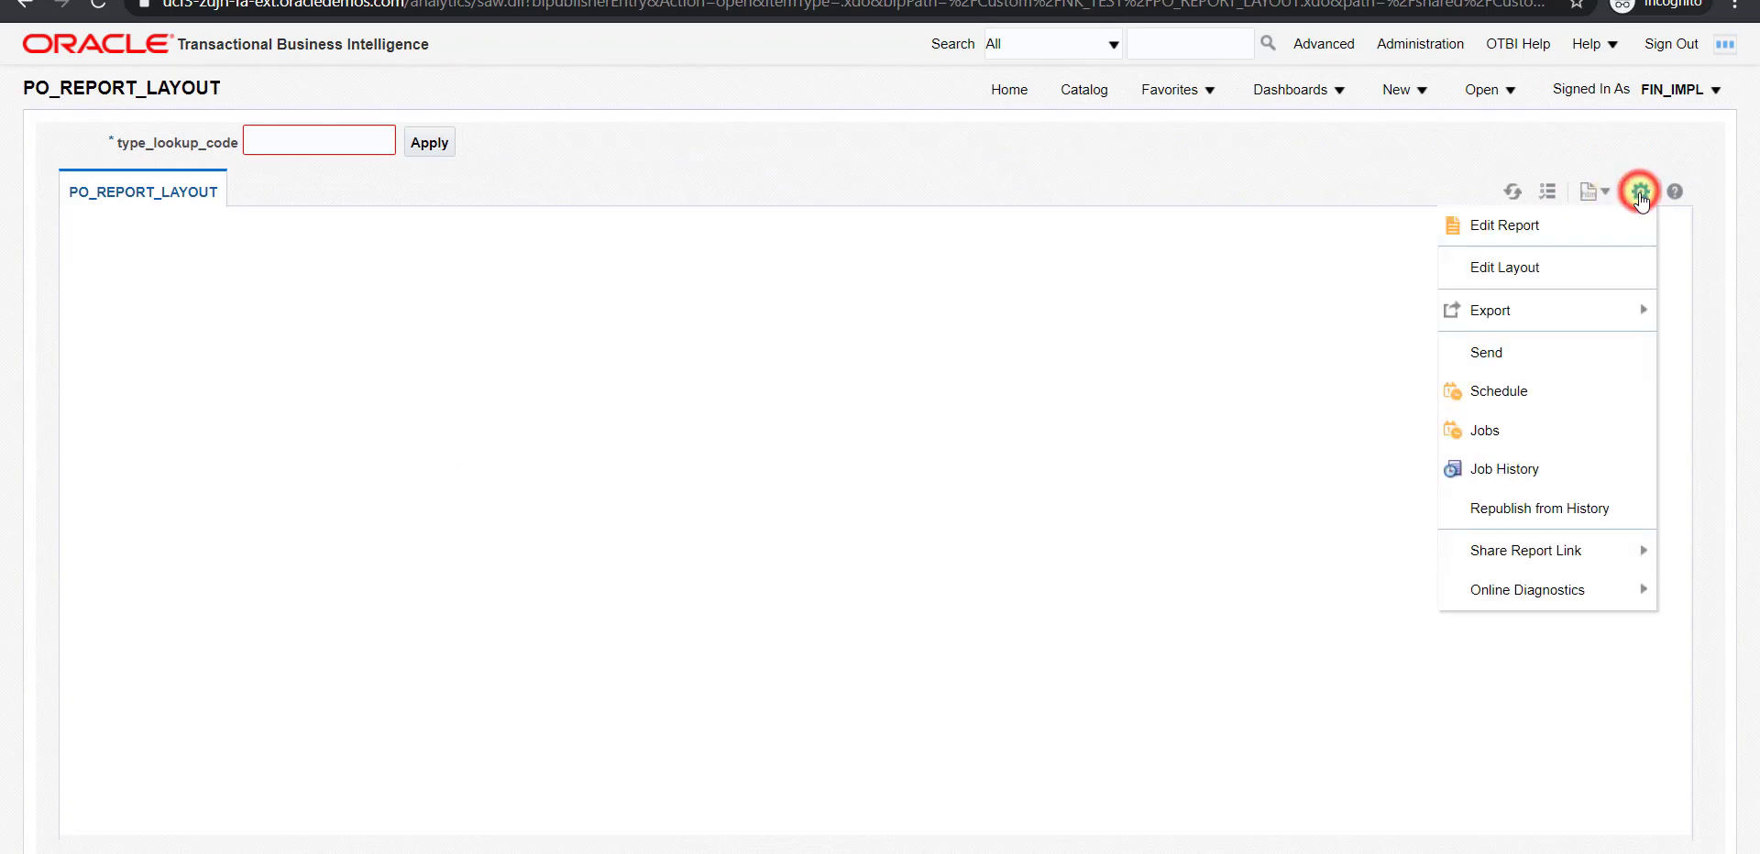
{"action": "left_click", "coordinate": [1517, 471]}
{"action": "left_click", "coordinate": [463, 306]}
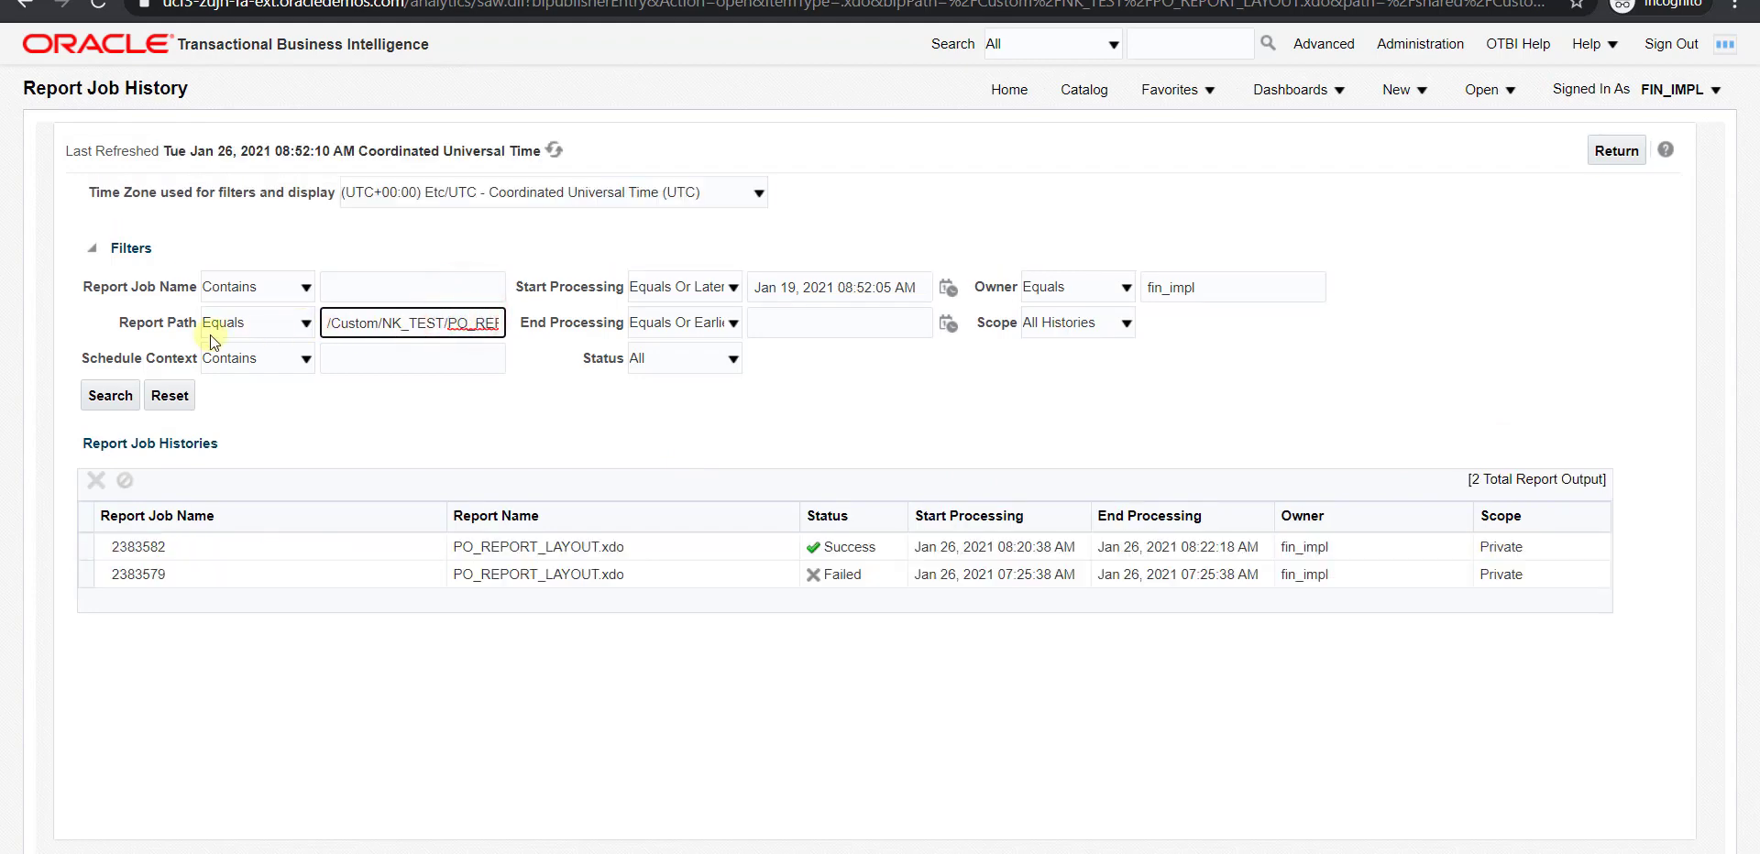
{"action": "triple_click", "coordinate": [370, 328]}
{"action": "key", "text": "ctrl+c"}
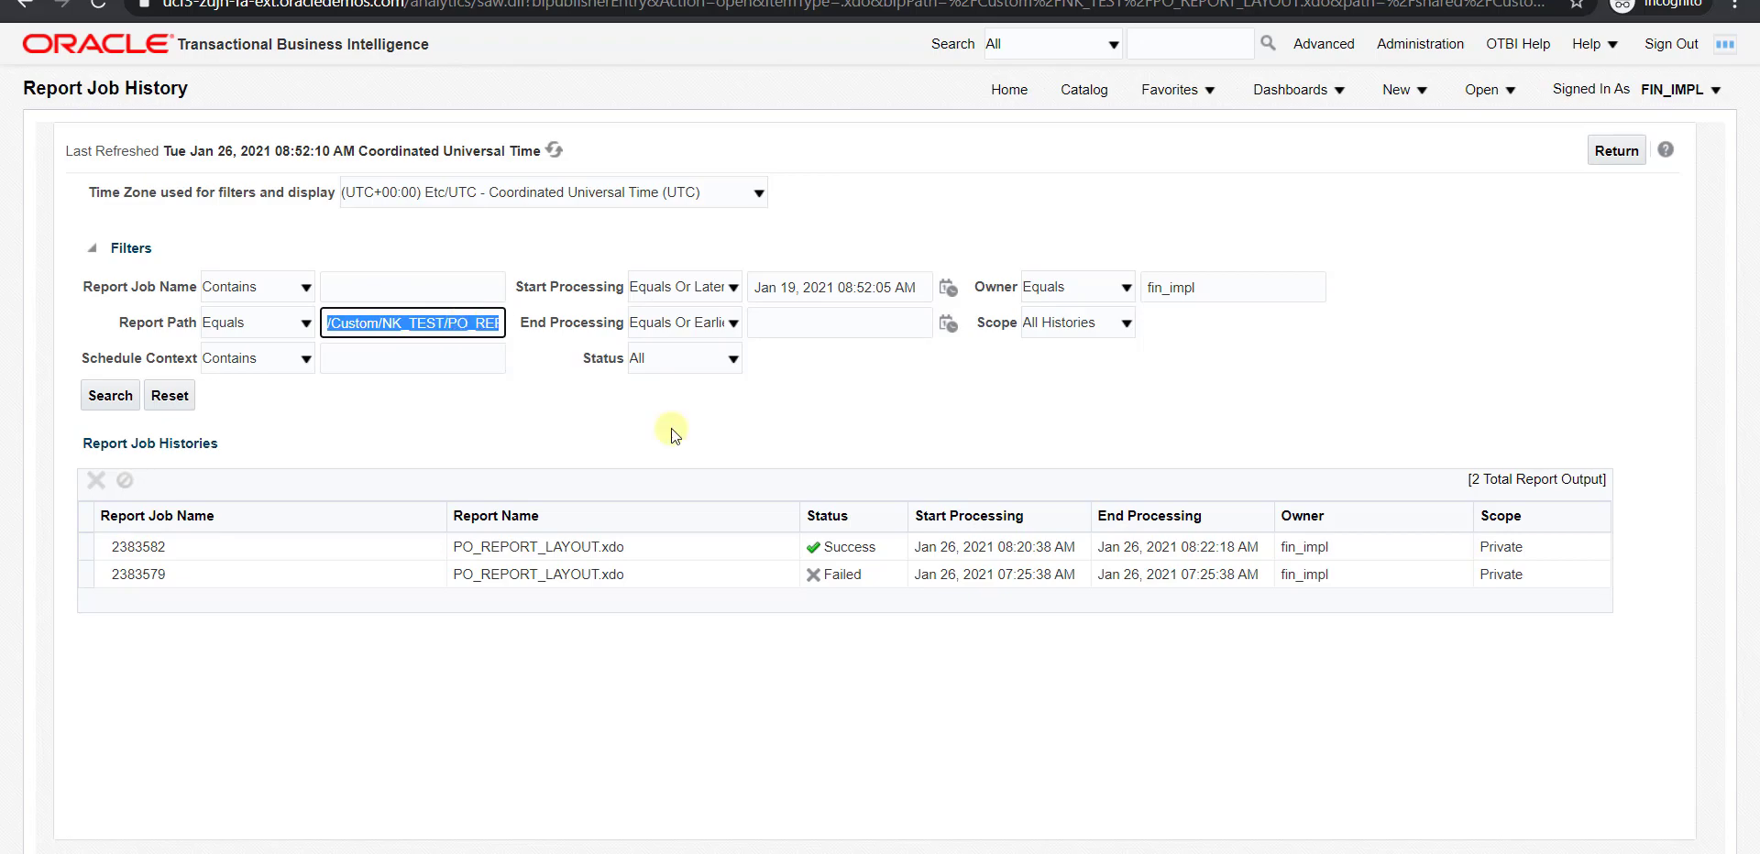
In Notepad++, record "Report_ID : /Custom/NK_TEST/PO_REPORT_LAYOUT.xdo" below the job name under note 6 and review the path's parts.
{"action": "key", "text": "alt+Tab"}
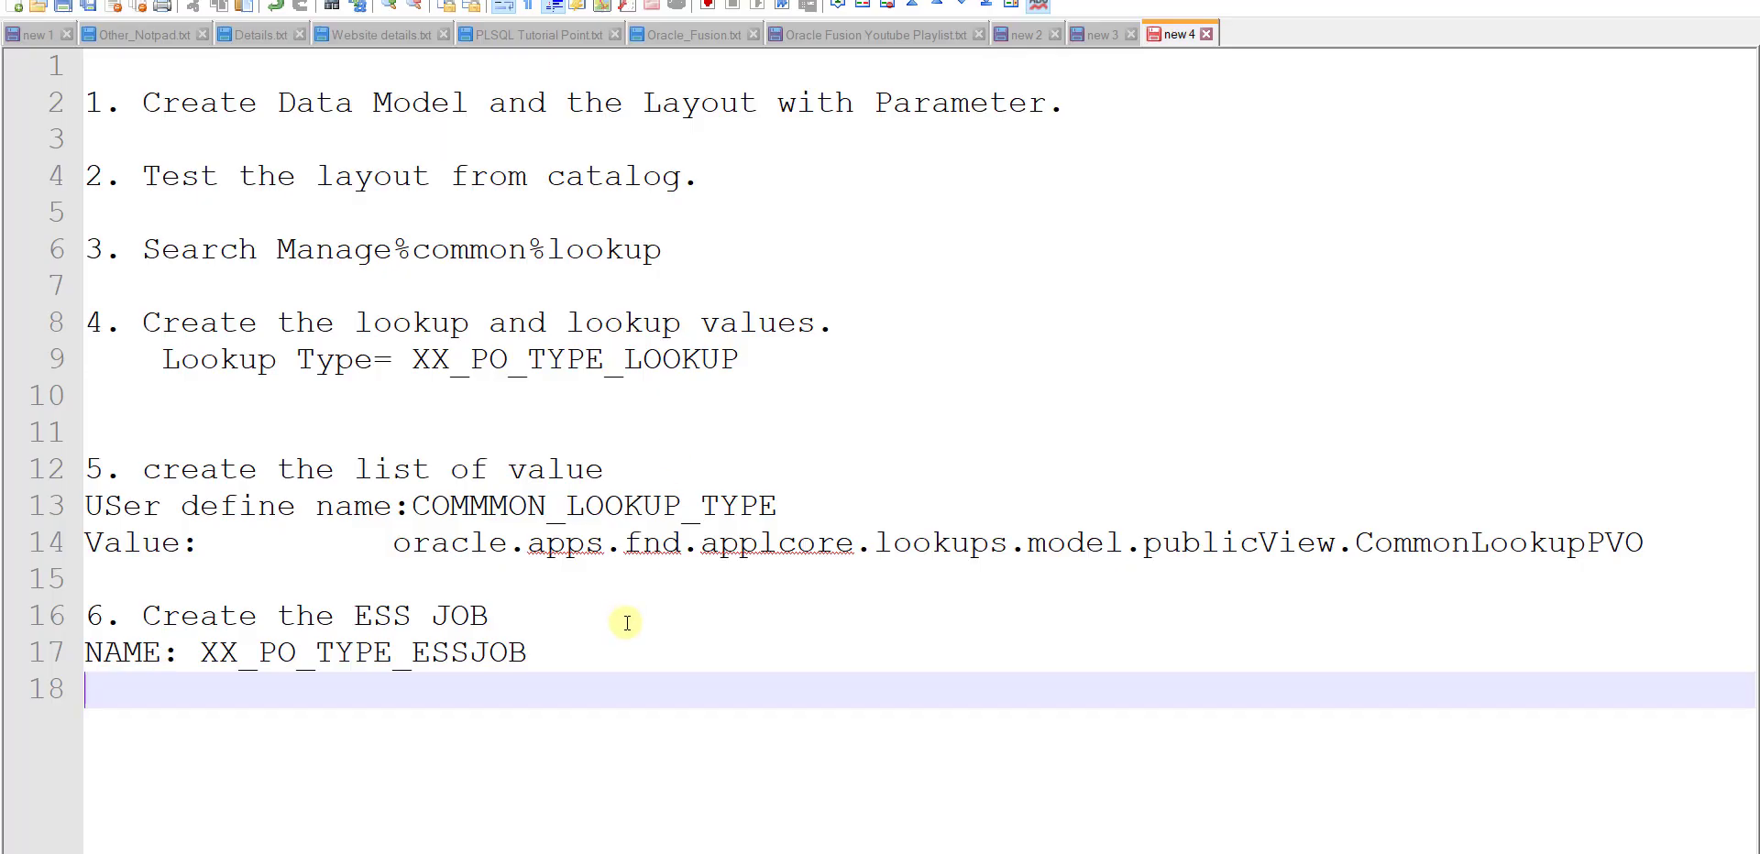
{"action": "type", "text": "Report_ID"}
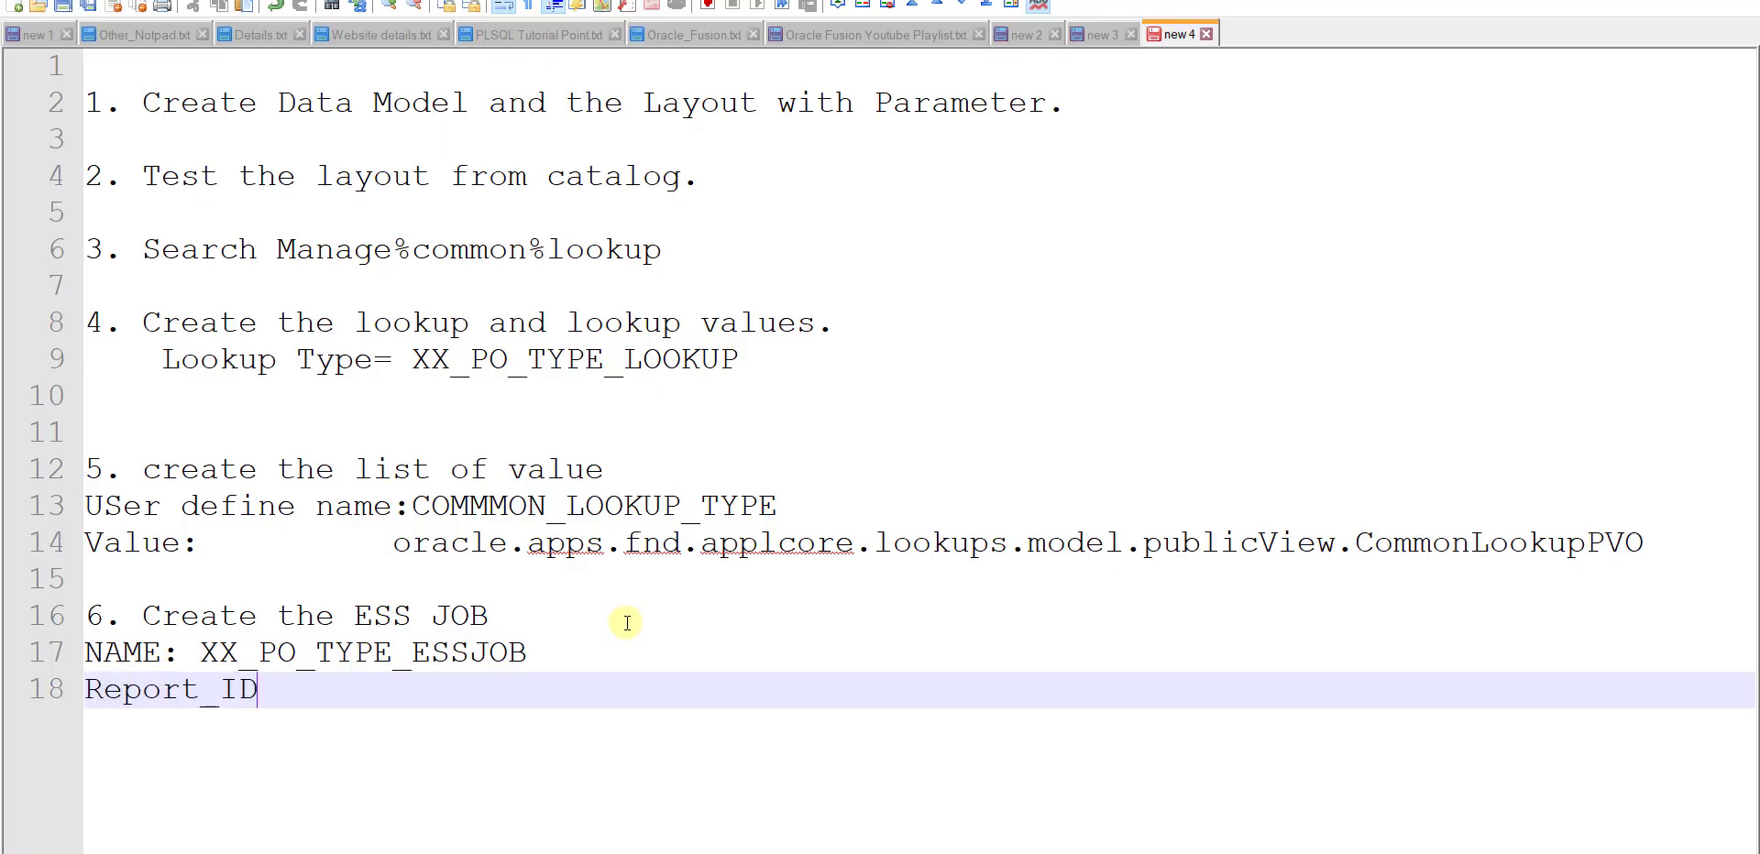
{"action": "type", "text": " :"}
{"action": "key", "text": "ctrl+v"}
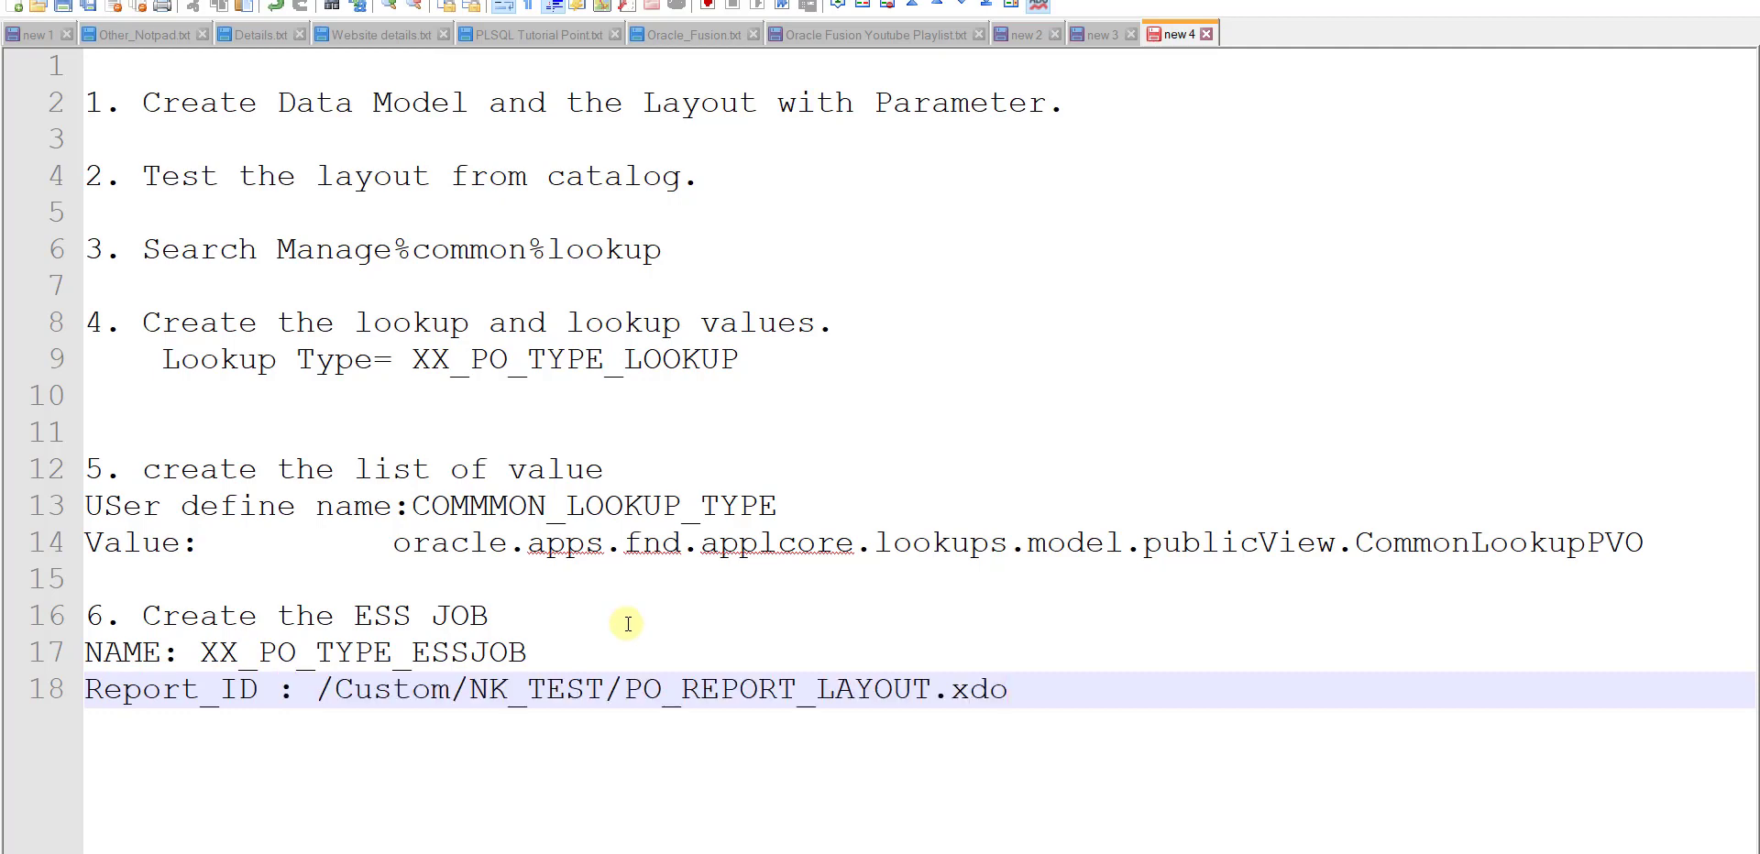
{"action": "double_click", "coordinate": [390, 695]}
{"action": "double_click", "coordinate": [576, 689]}
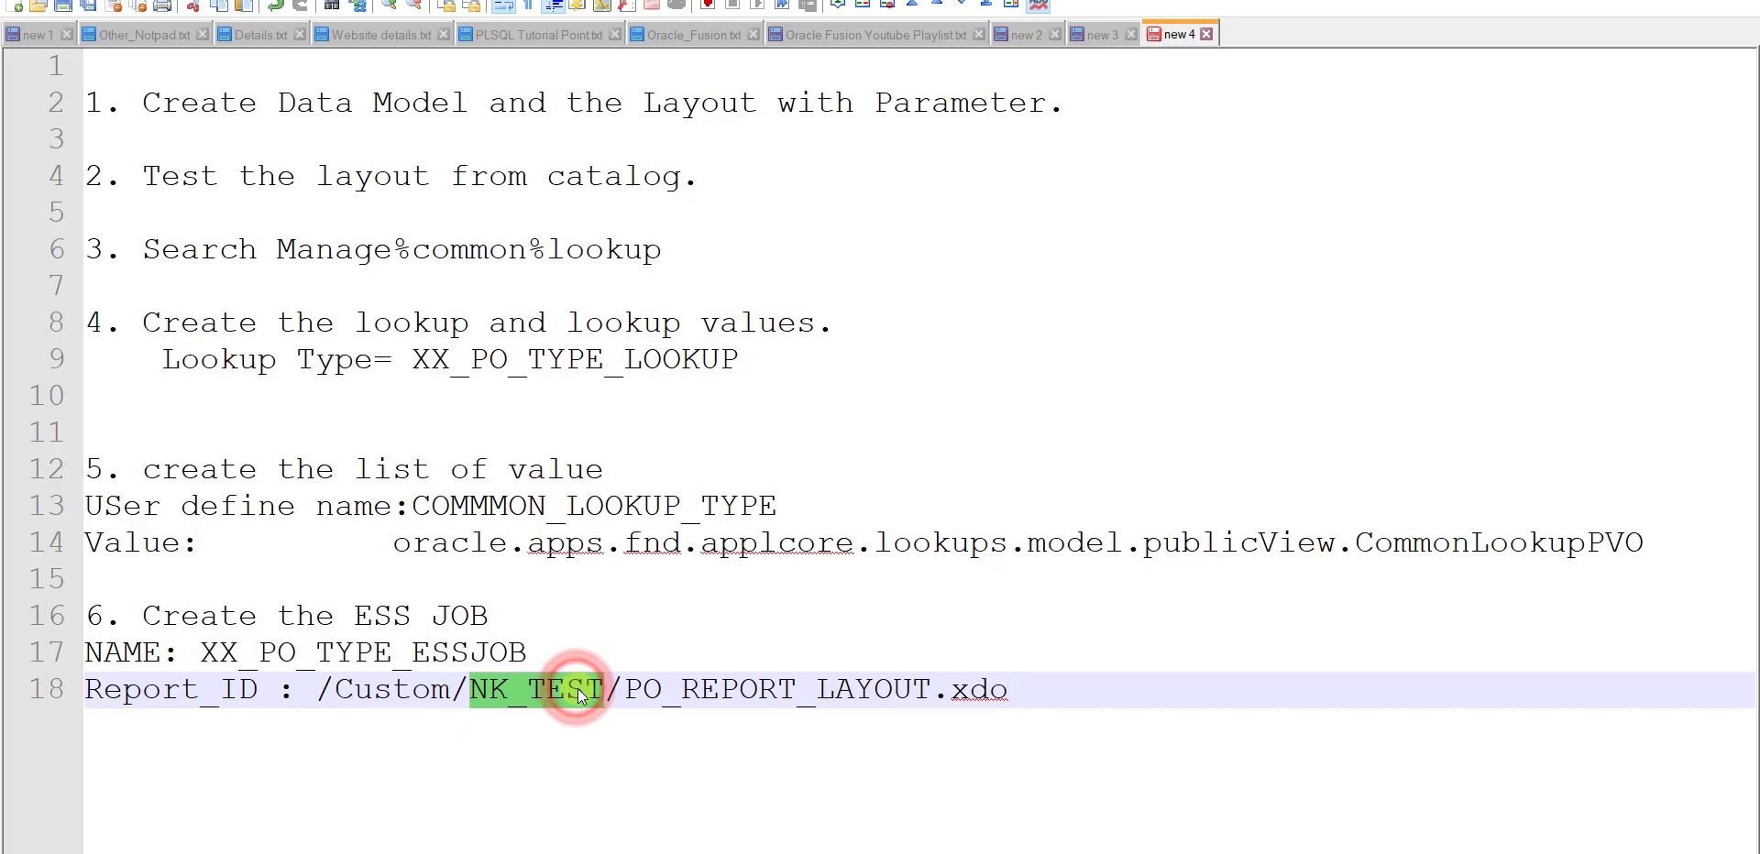
{"action": "left_click_drag", "start_coordinate": [627, 694], "coordinate": [1009, 694]}
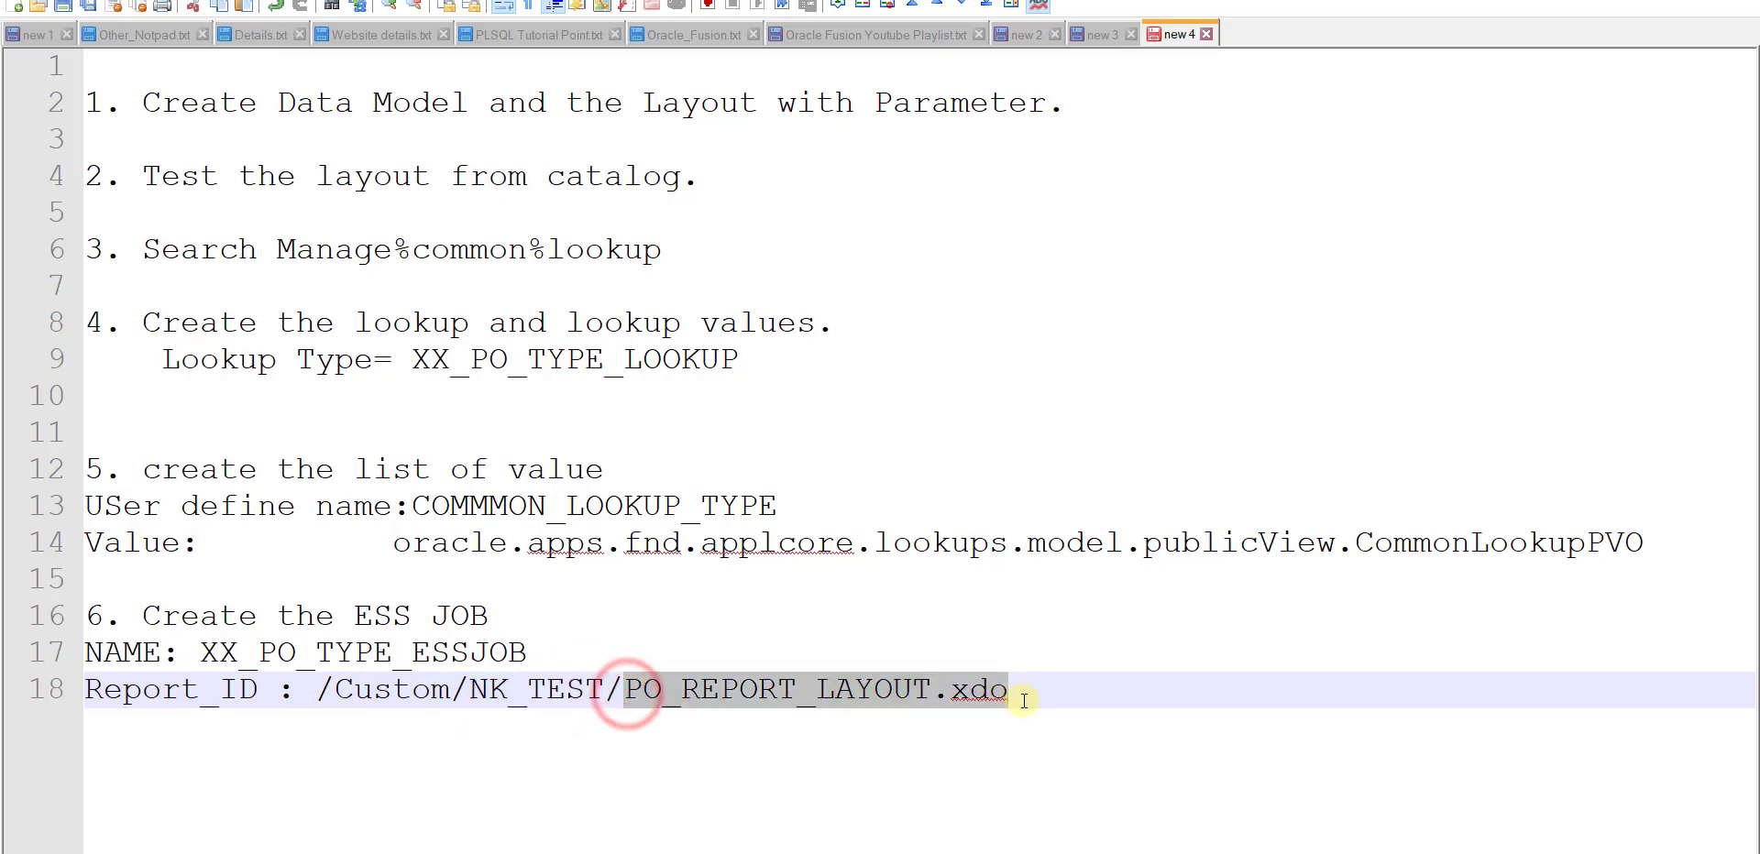
{"action": "left_click", "coordinate": [1015, 695]}
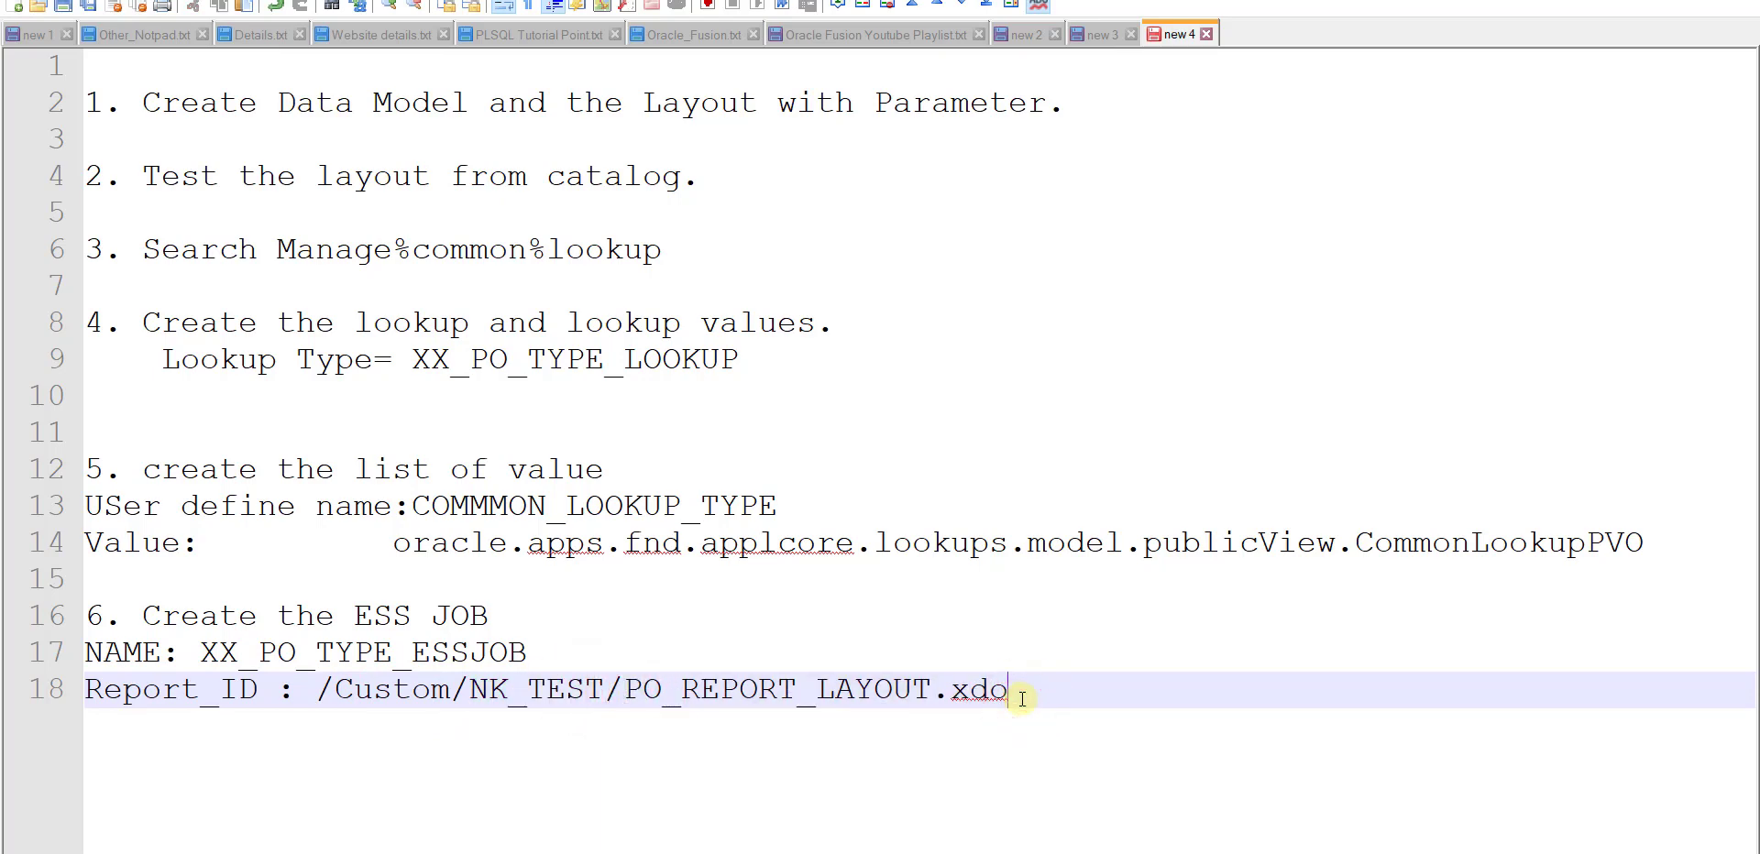
Back in the Oracle Fusion job definition, fill in the Report ID with /Custom/NK_TEST/PO_REPORT_LAYOUT.xdo.
{"action": "key", "text": "alt+Tab"}
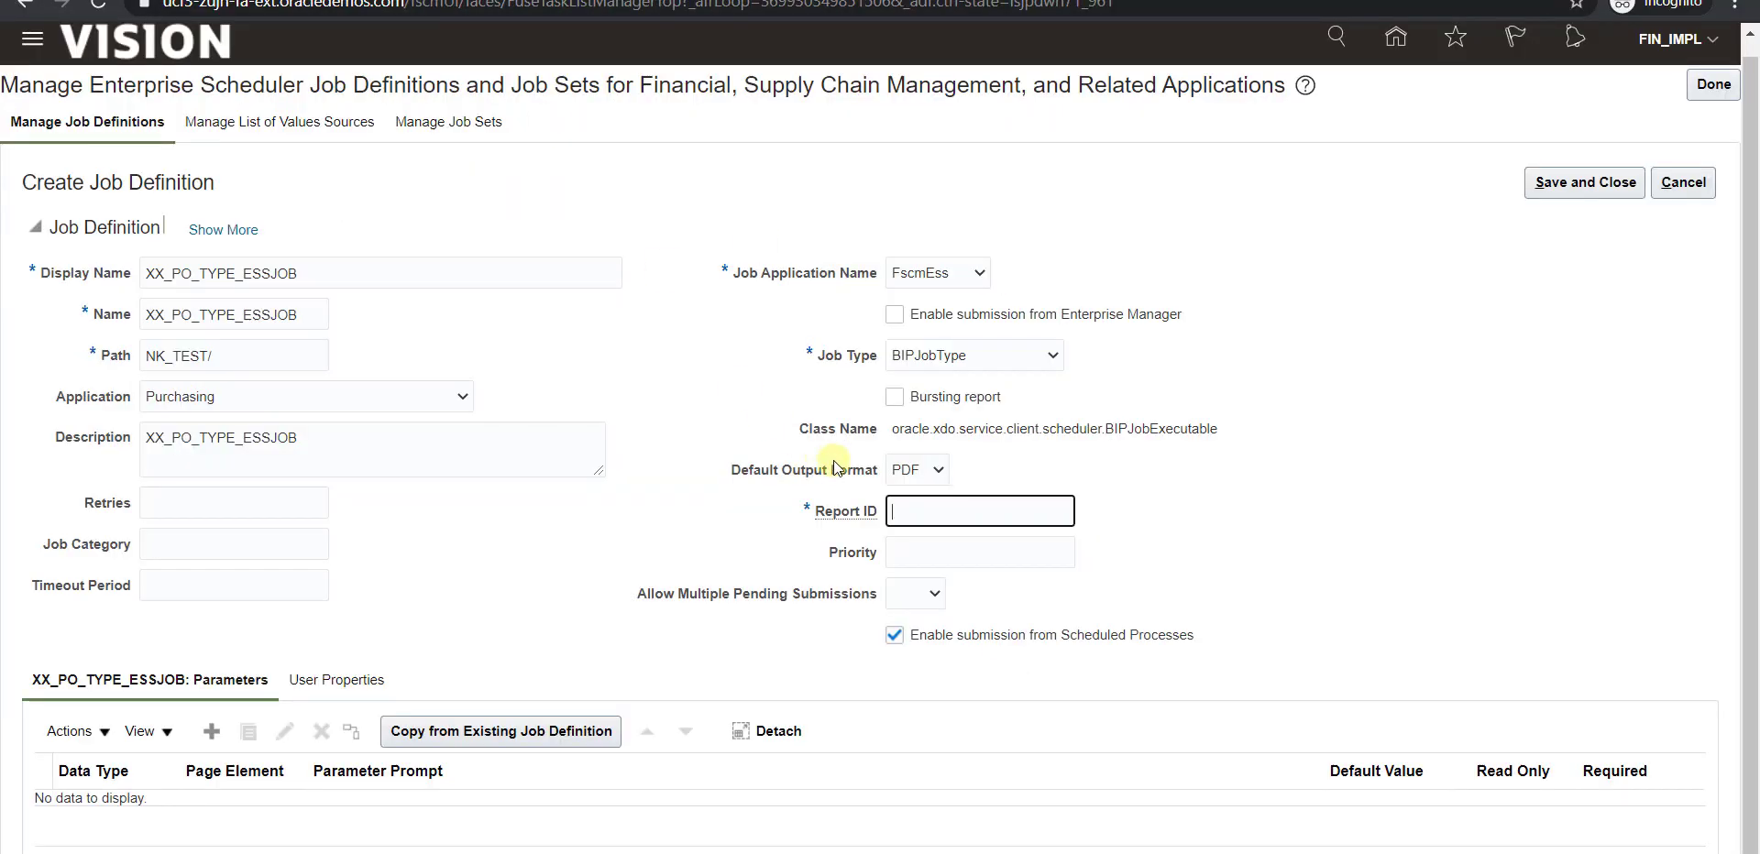
{"action": "left_click", "coordinate": [920, 511]}
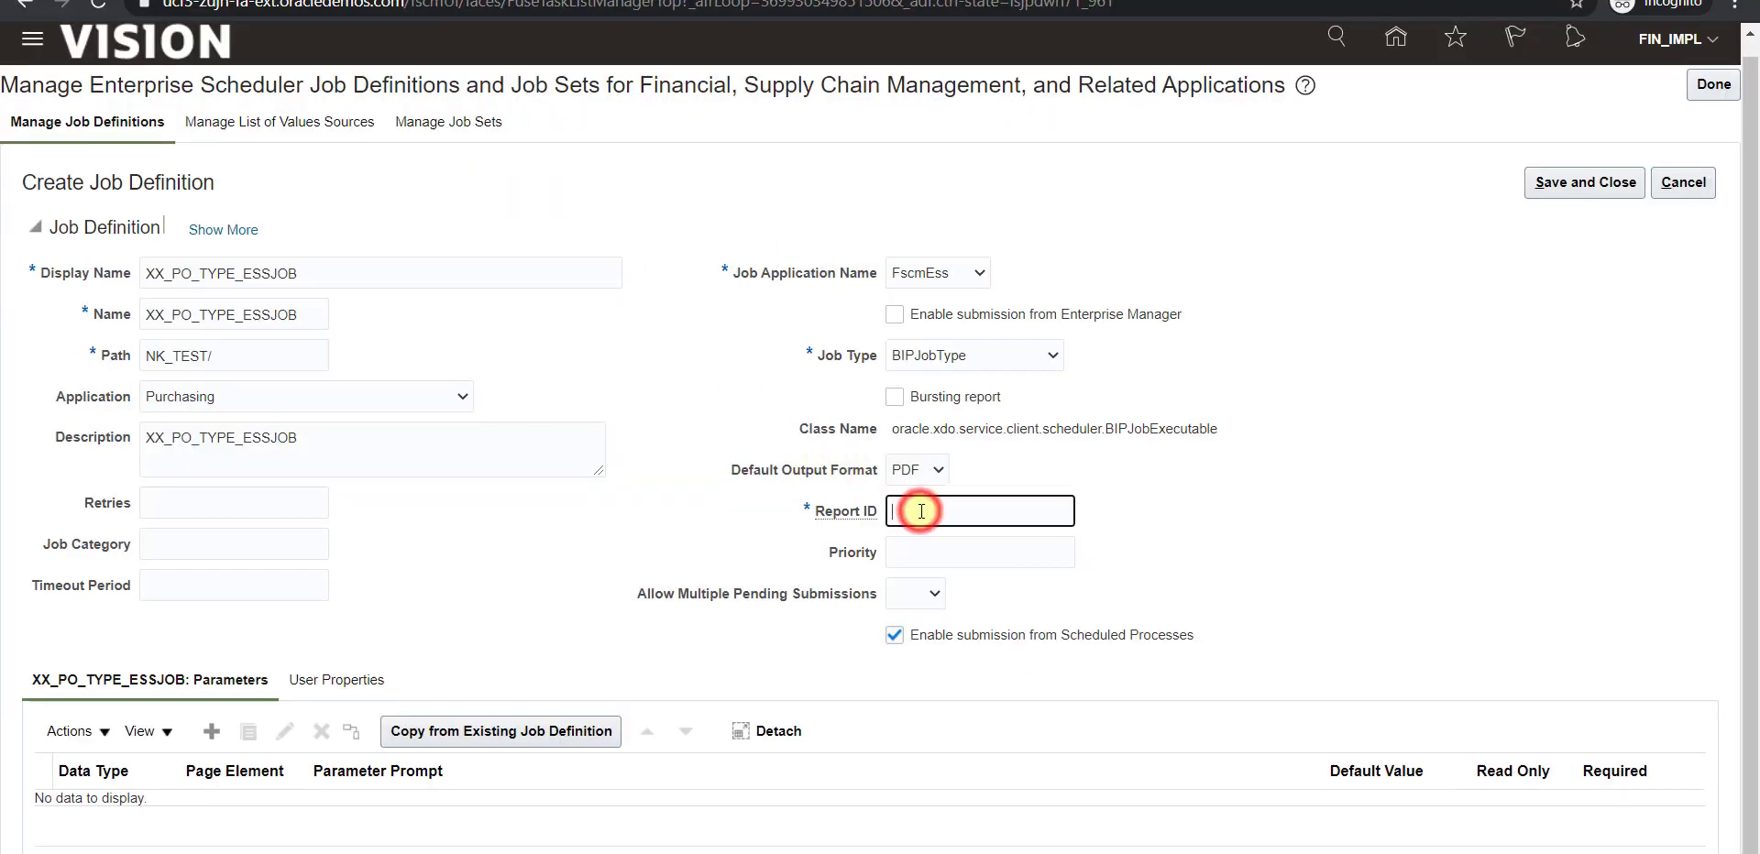
{"action": "key", "text": "ctrl+v"}
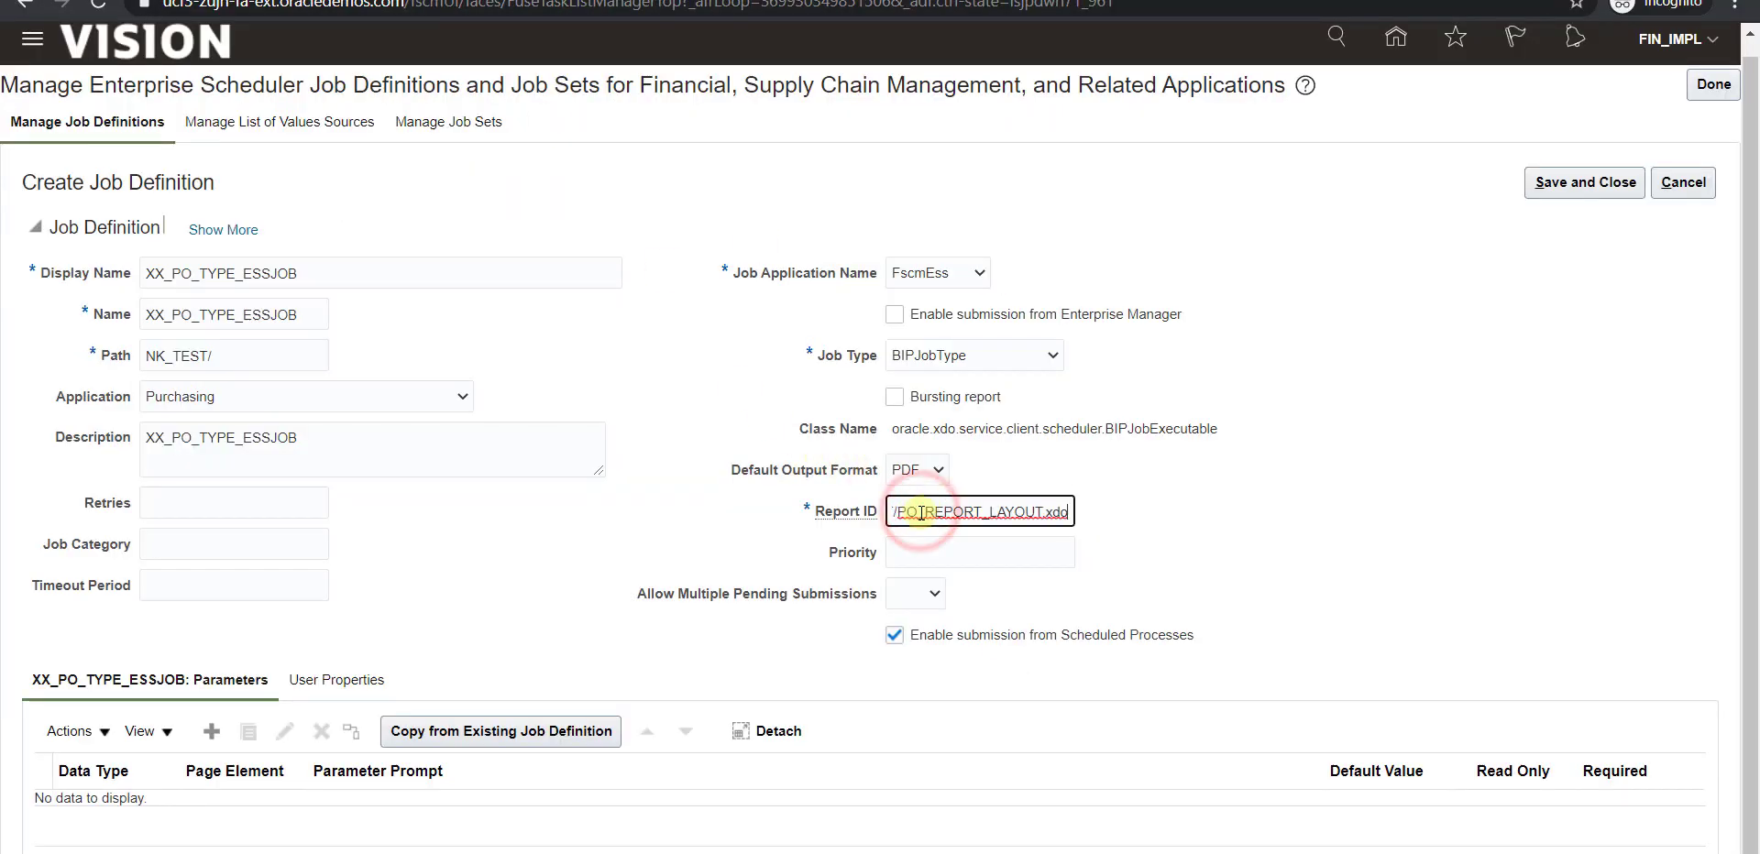
Add a job parameter with prompt PO_TYPE, data type String and page element List of values.
{"action": "left_click", "coordinate": [211, 734]}
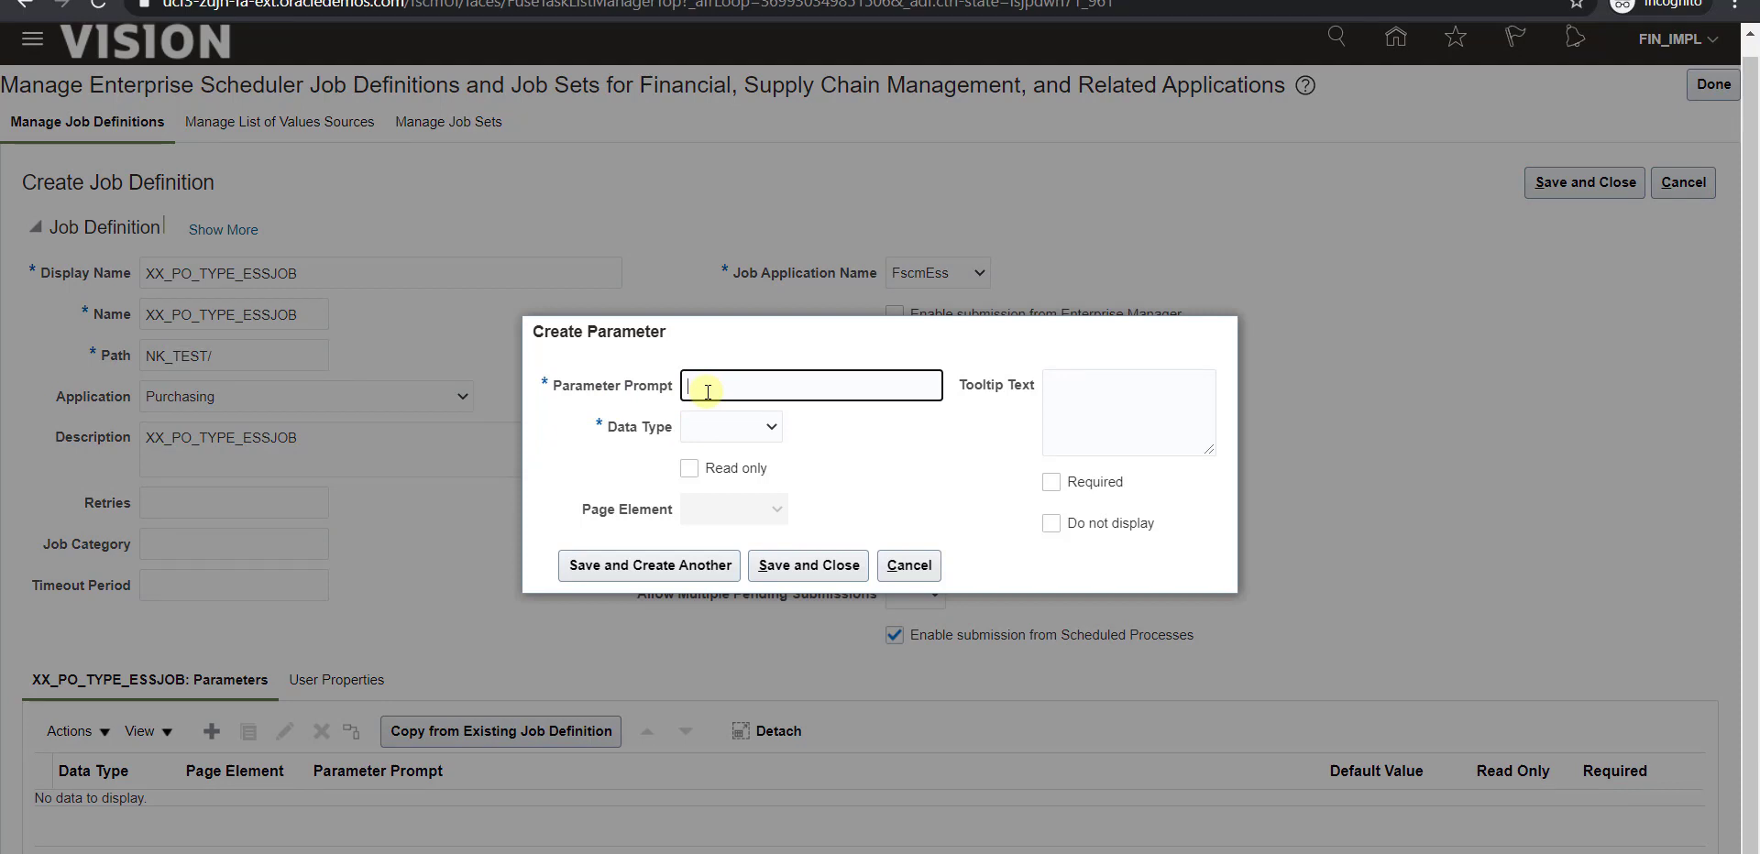
{"action": "type", "text": "O_TYPE"}
{"action": "left_click", "coordinate": [772, 425]}
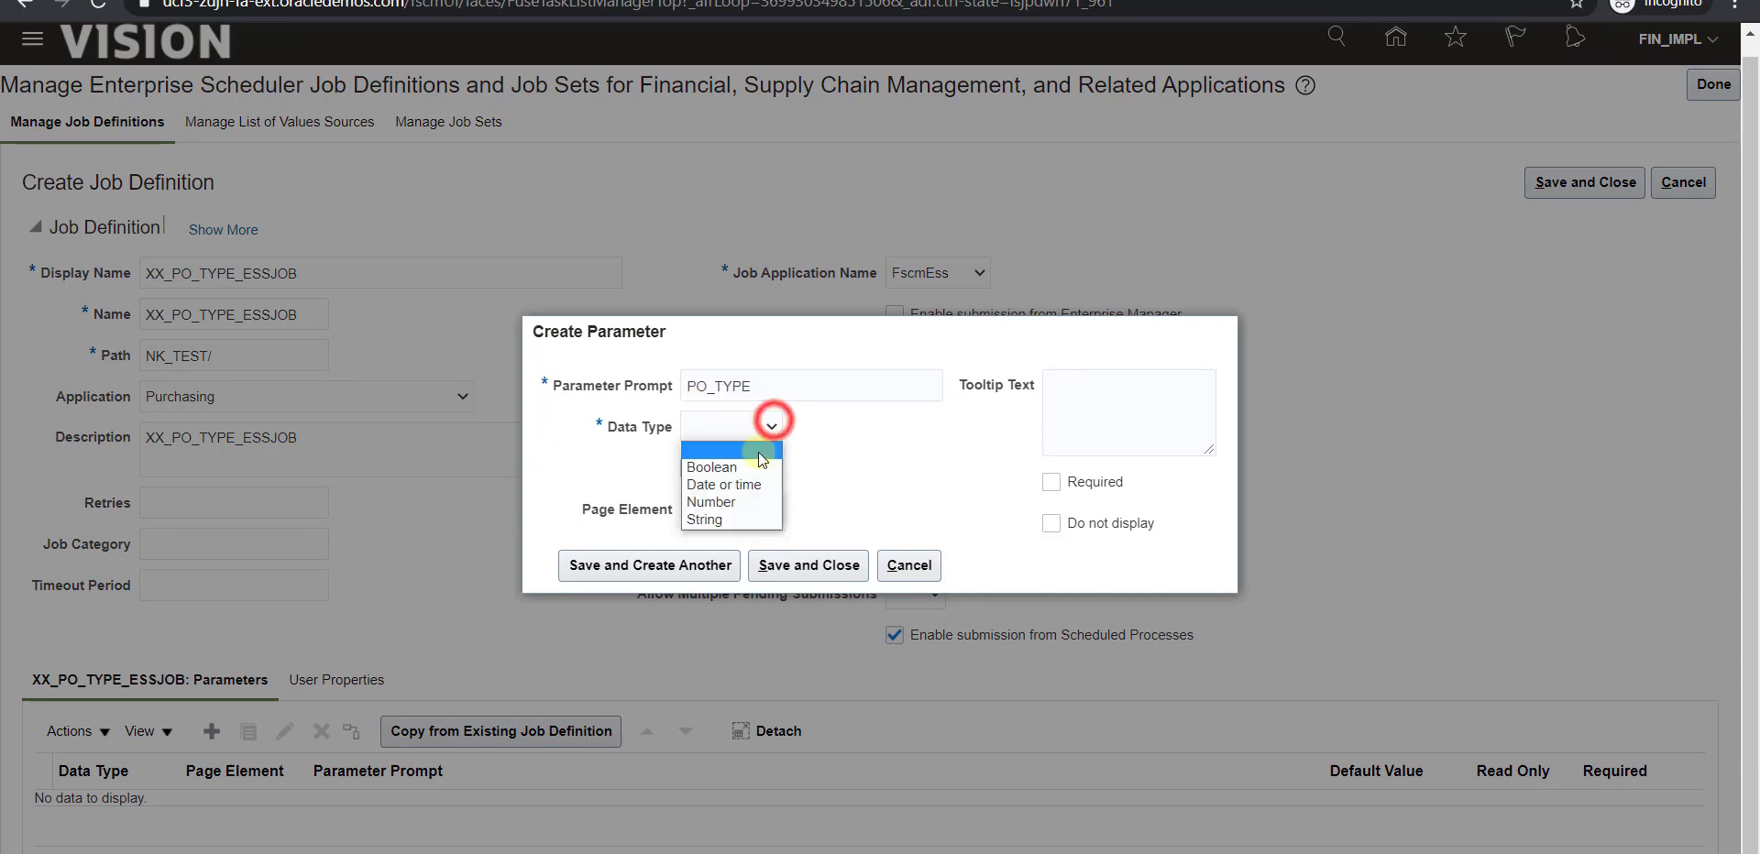
{"action": "left_click", "coordinate": [733, 520]}
{"action": "left_click", "coordinate": [779, 497]}
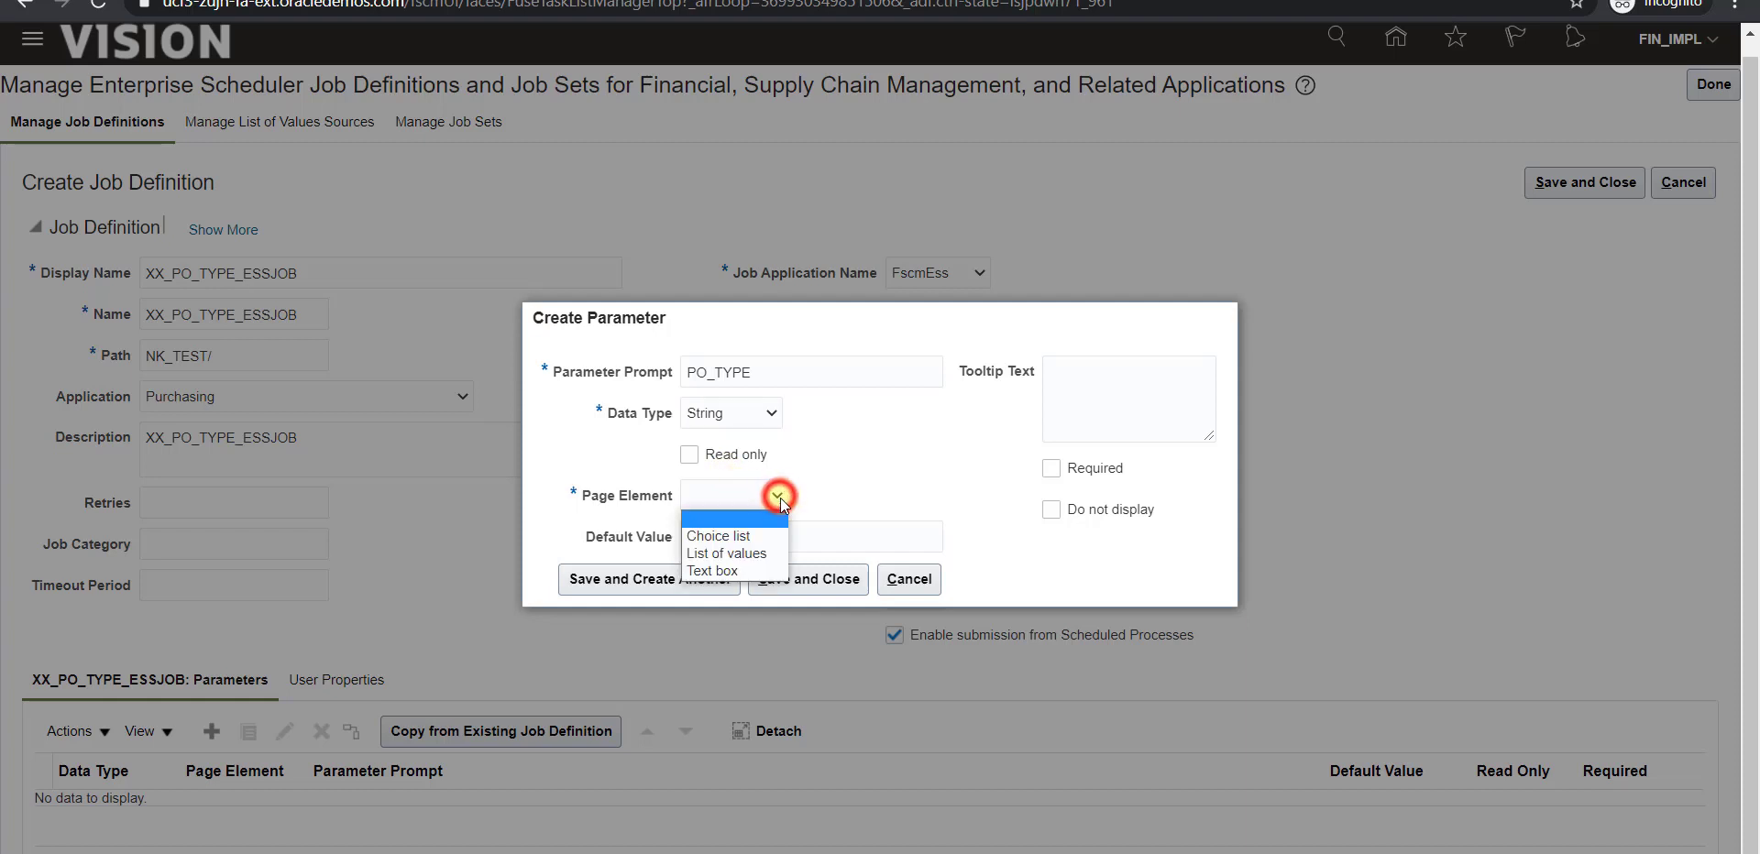
{"action": "left_click", "coordinate": [757, 555]}
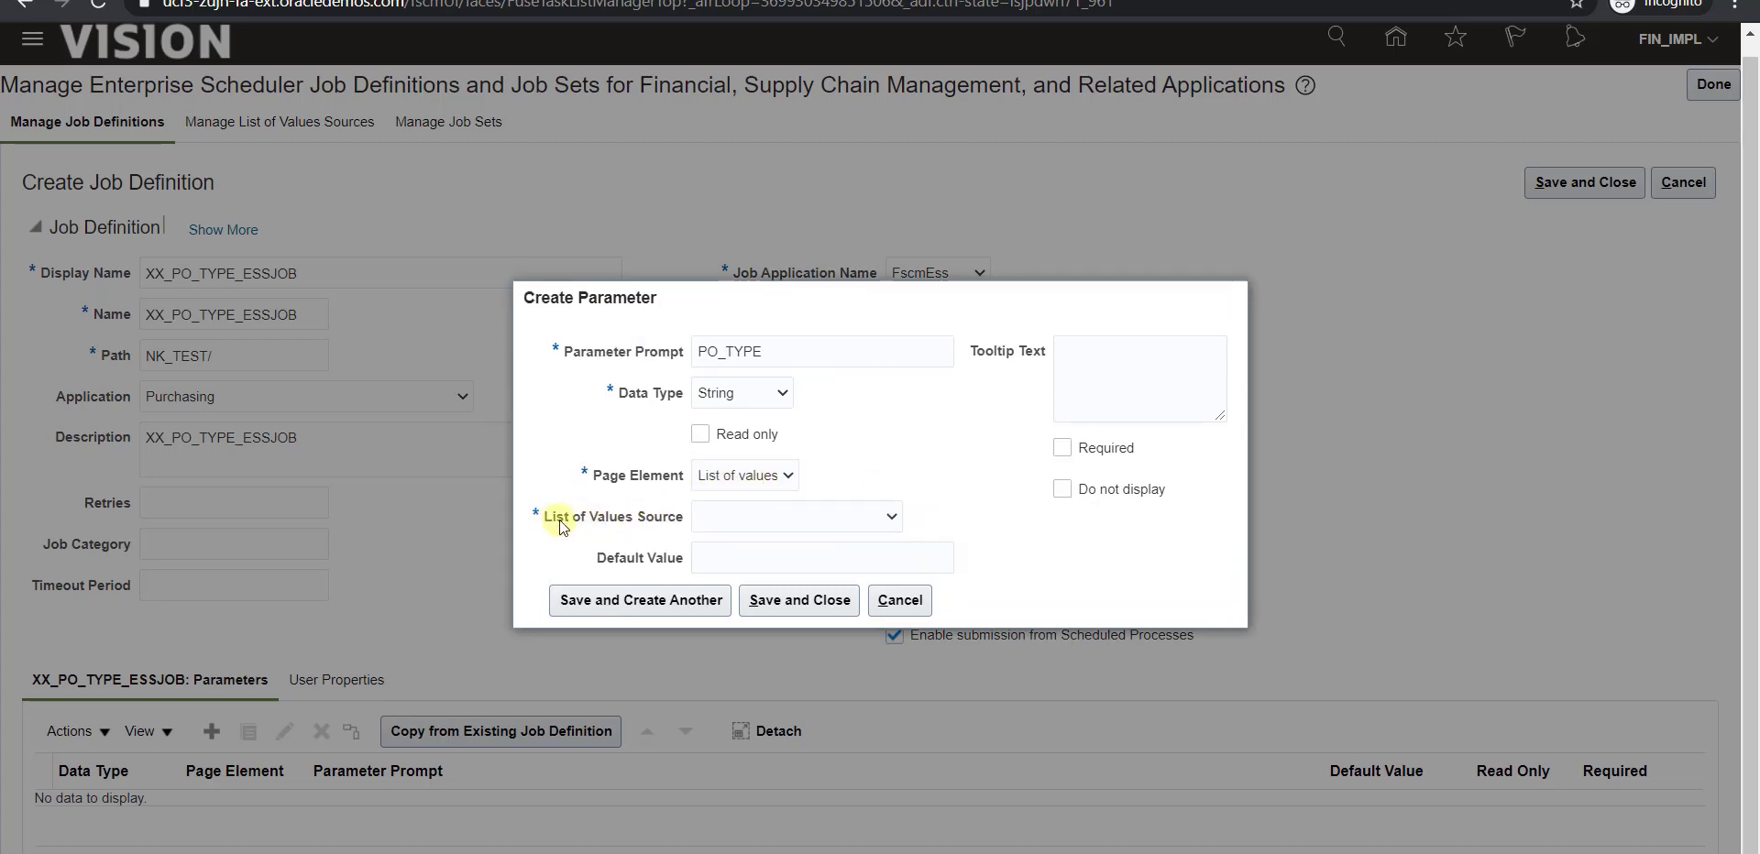
Set the parameter's List of Values Source to COMMMON_LOOKUP_TYPE and check it against the user-defined name noted in Notepad++.
{"action": "left_click", "coordinate": [893, 516]}
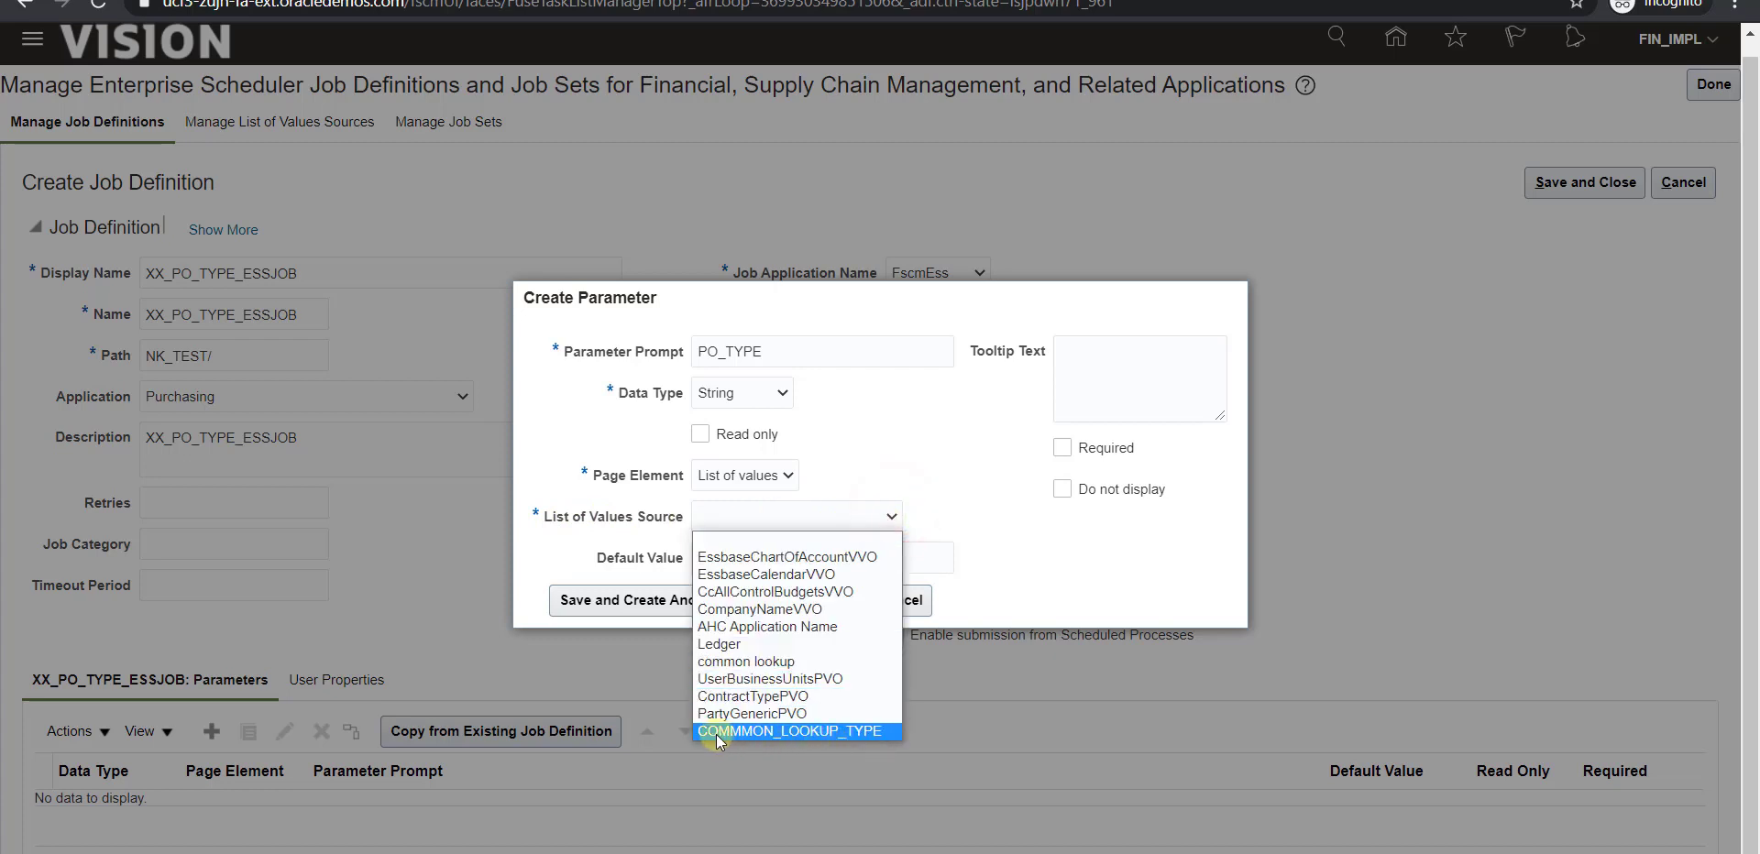
{"action": "left_click", "coordinate": [829, 732]}
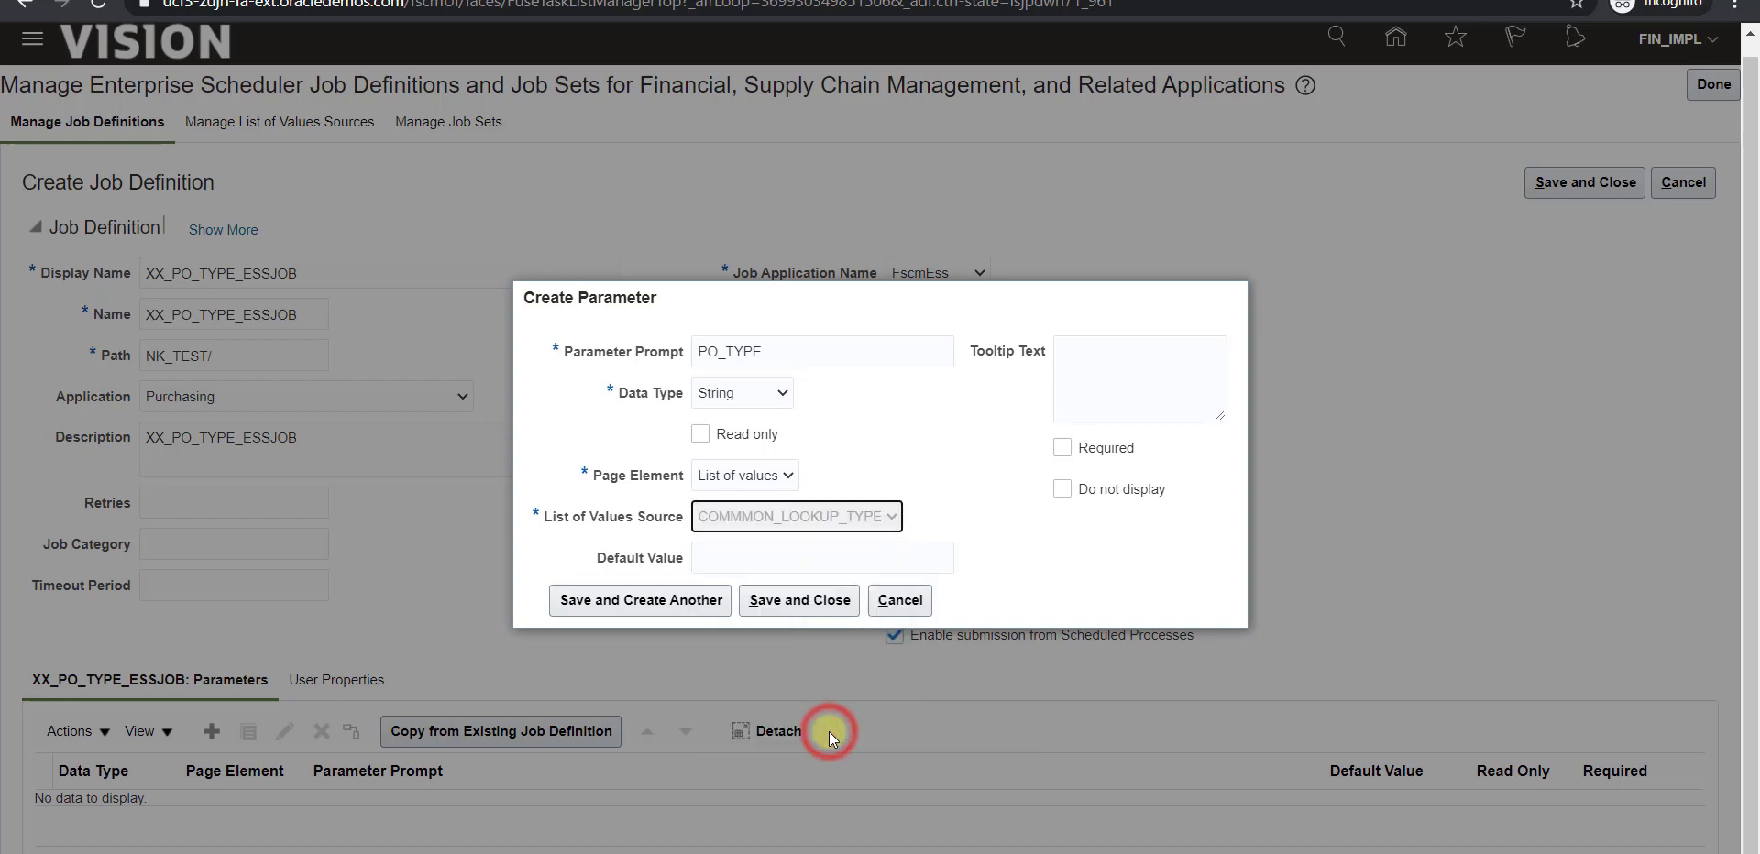
{"action": "left_click", "coordinate": [787, 779]}
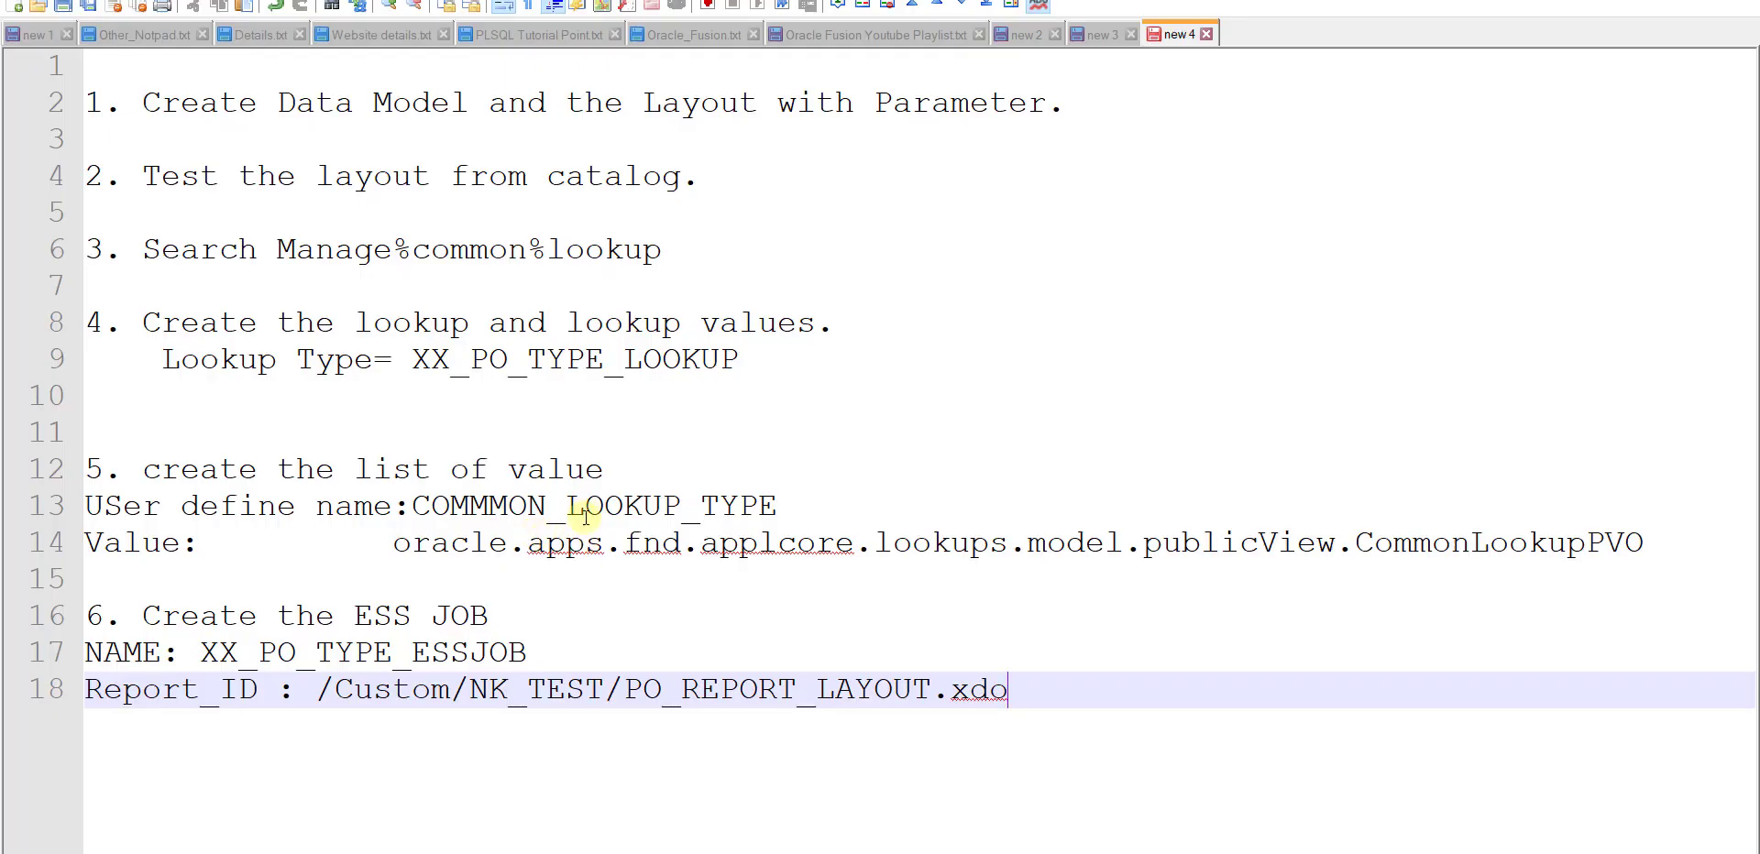
{"action": "left_click", "coordinate": [587, 509]}
{"action": "double_click", "coordinate": [587, 508]}
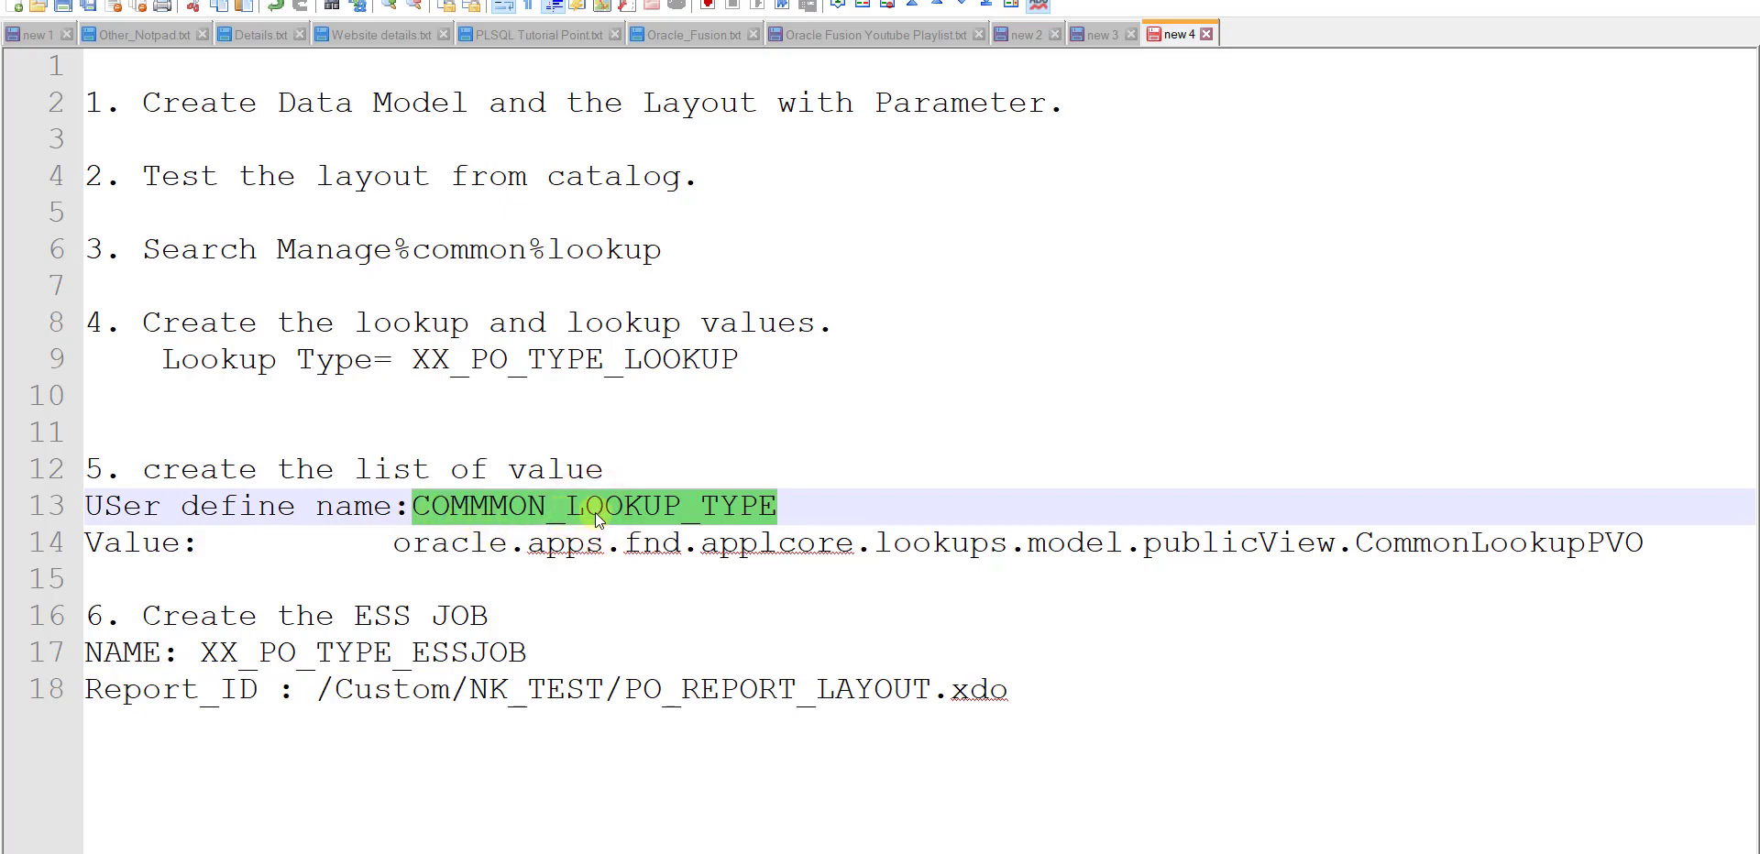
Back in Oracle Fusion, set the PO_TYPE parameter's attribute to LookupCode, add LookupCode as its display attribute, and save the parameter.
{"action": "key", "text": "alt+Tab"}
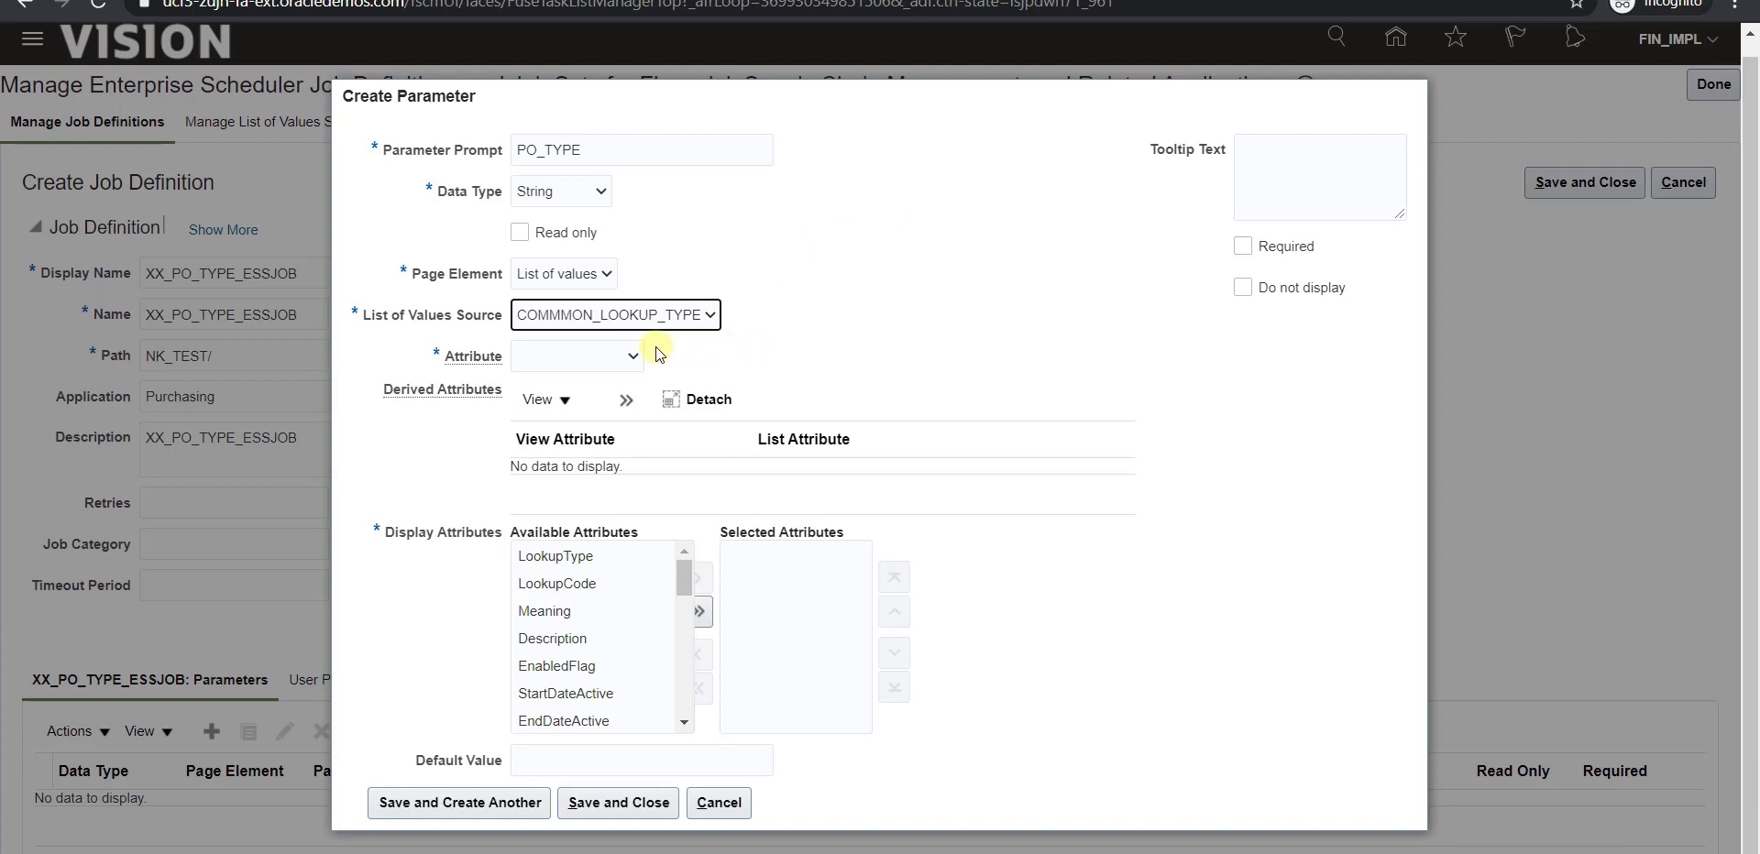
{"action": "left_click", "coordinate": [635, 353]}
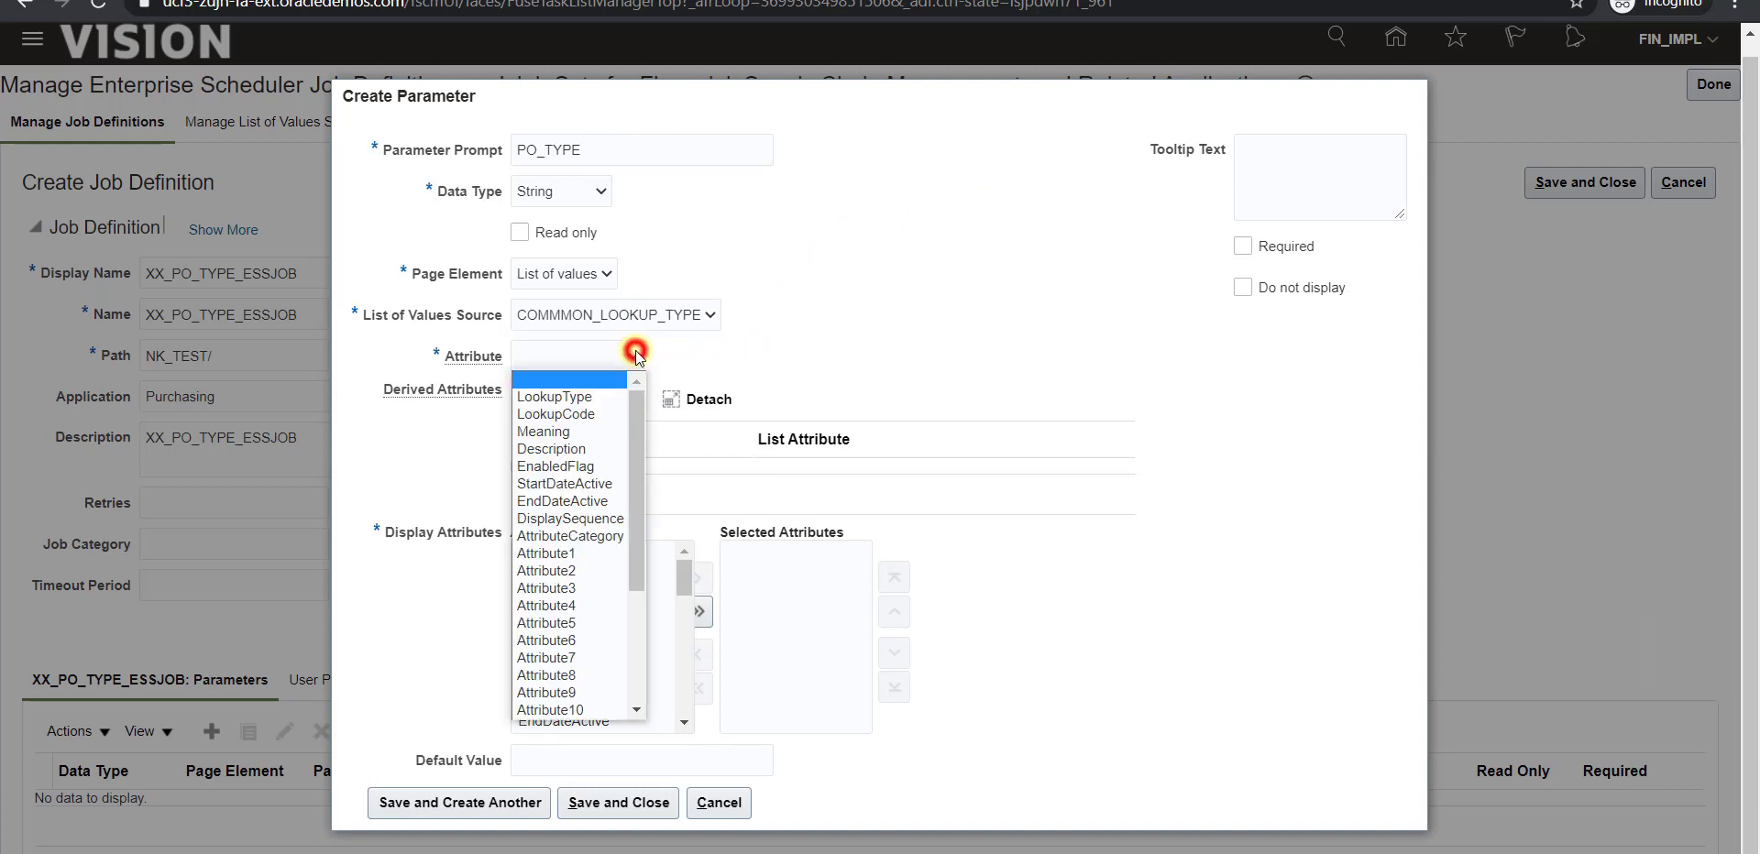
{"action": "left_click", "coordinate": [589, 415]}
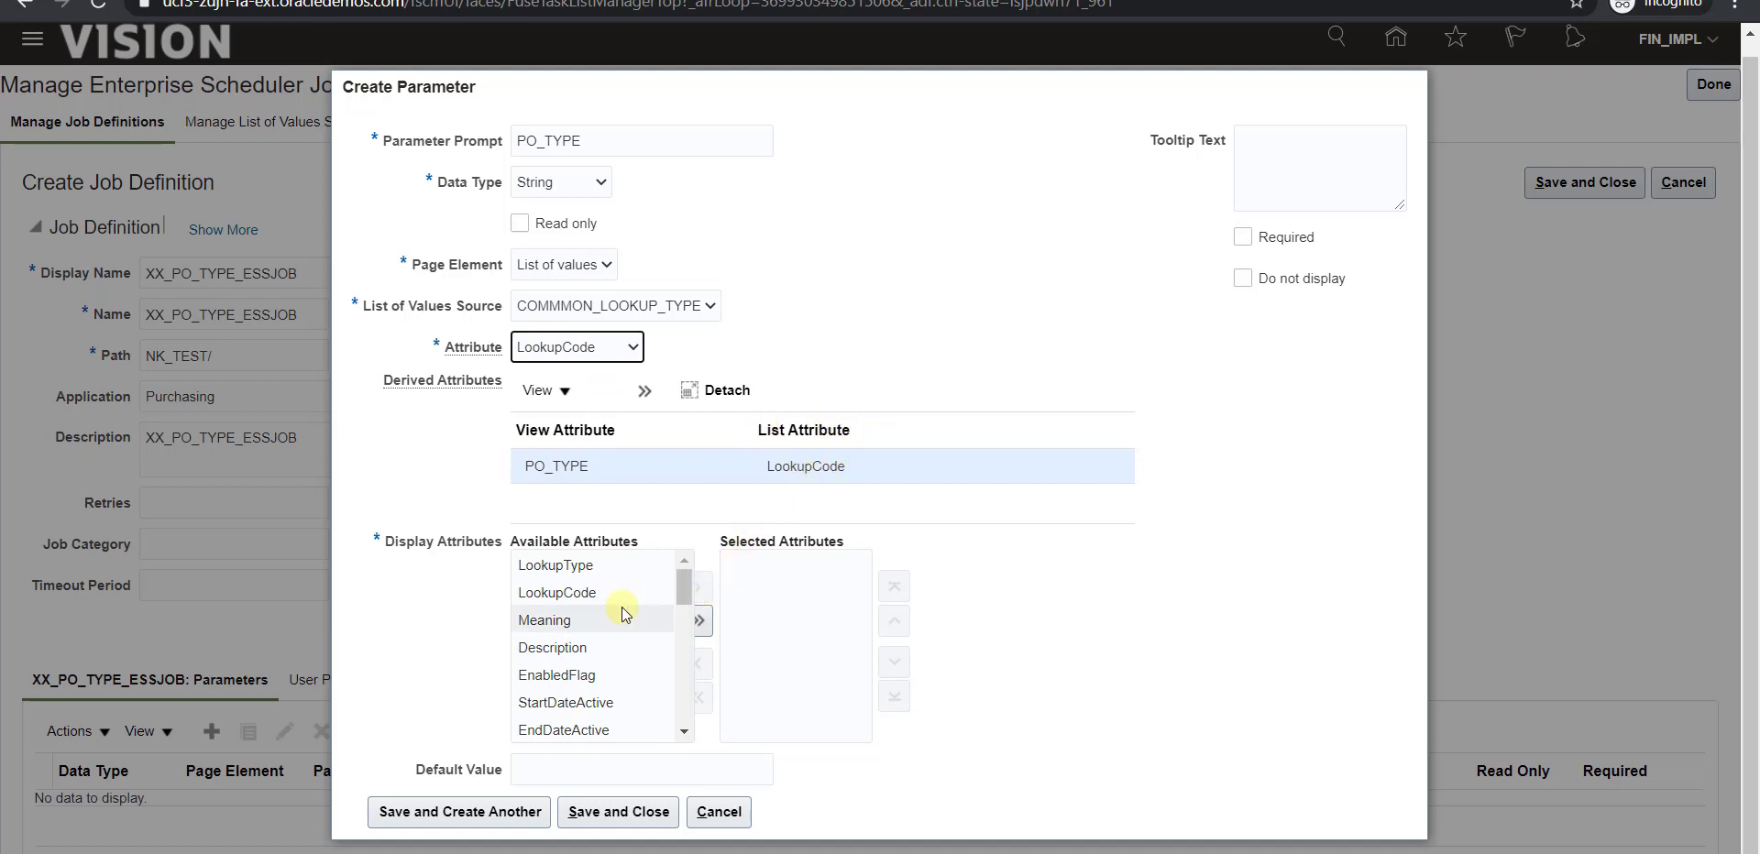
{"action": "left_click", "coordinate": [576, 594]}
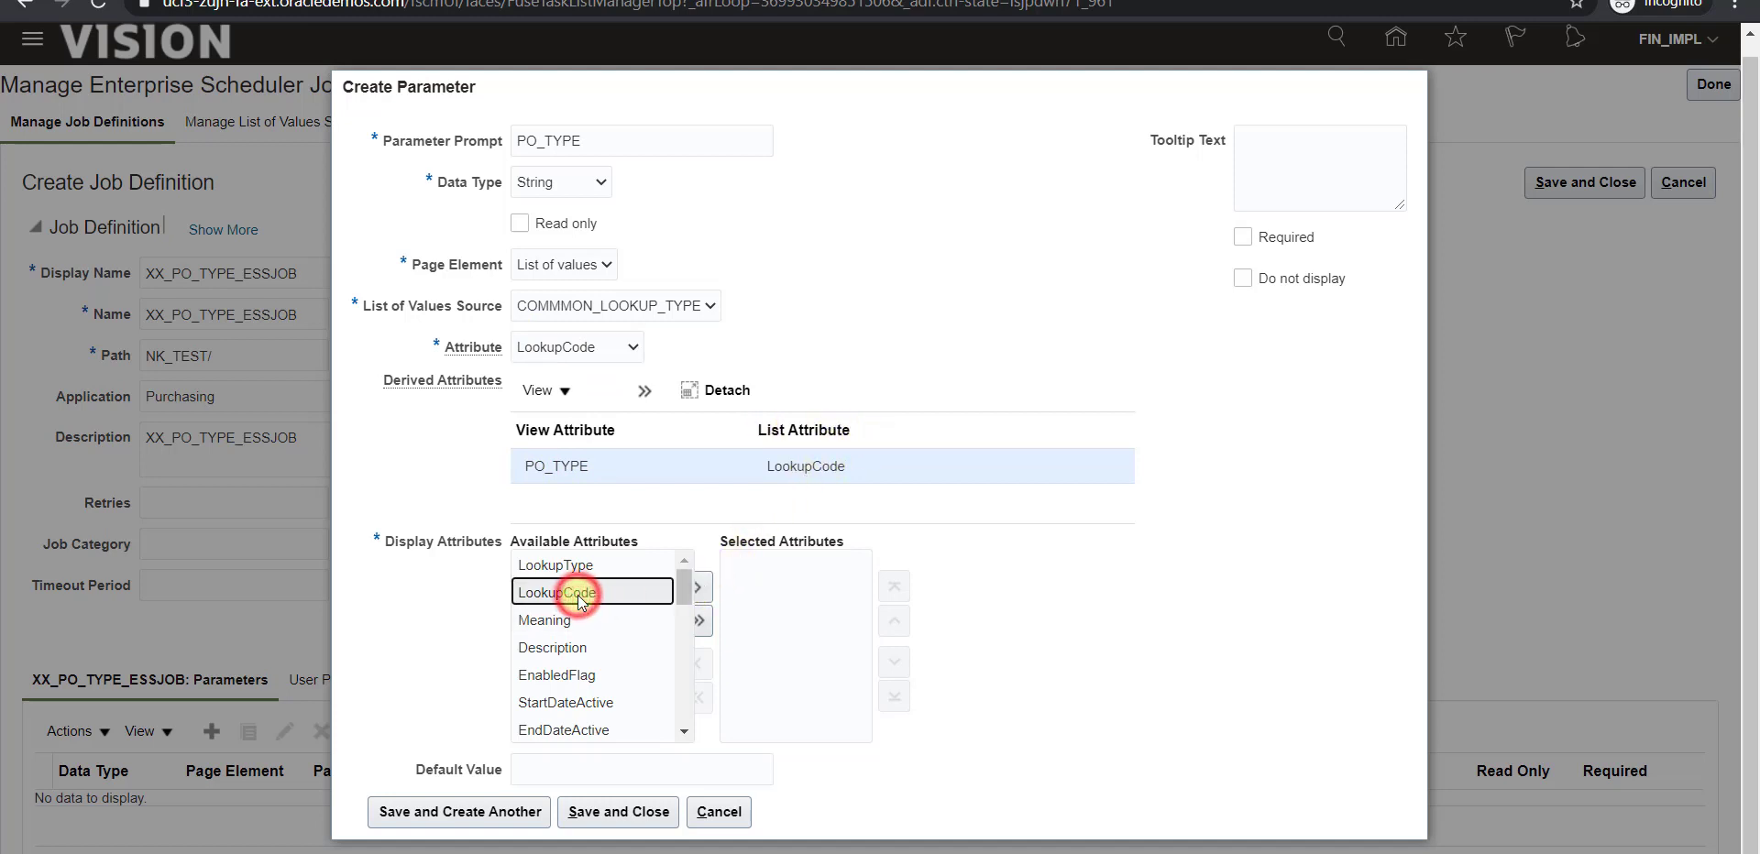
{"action": "left_click", "coordinate": [700, 588]}
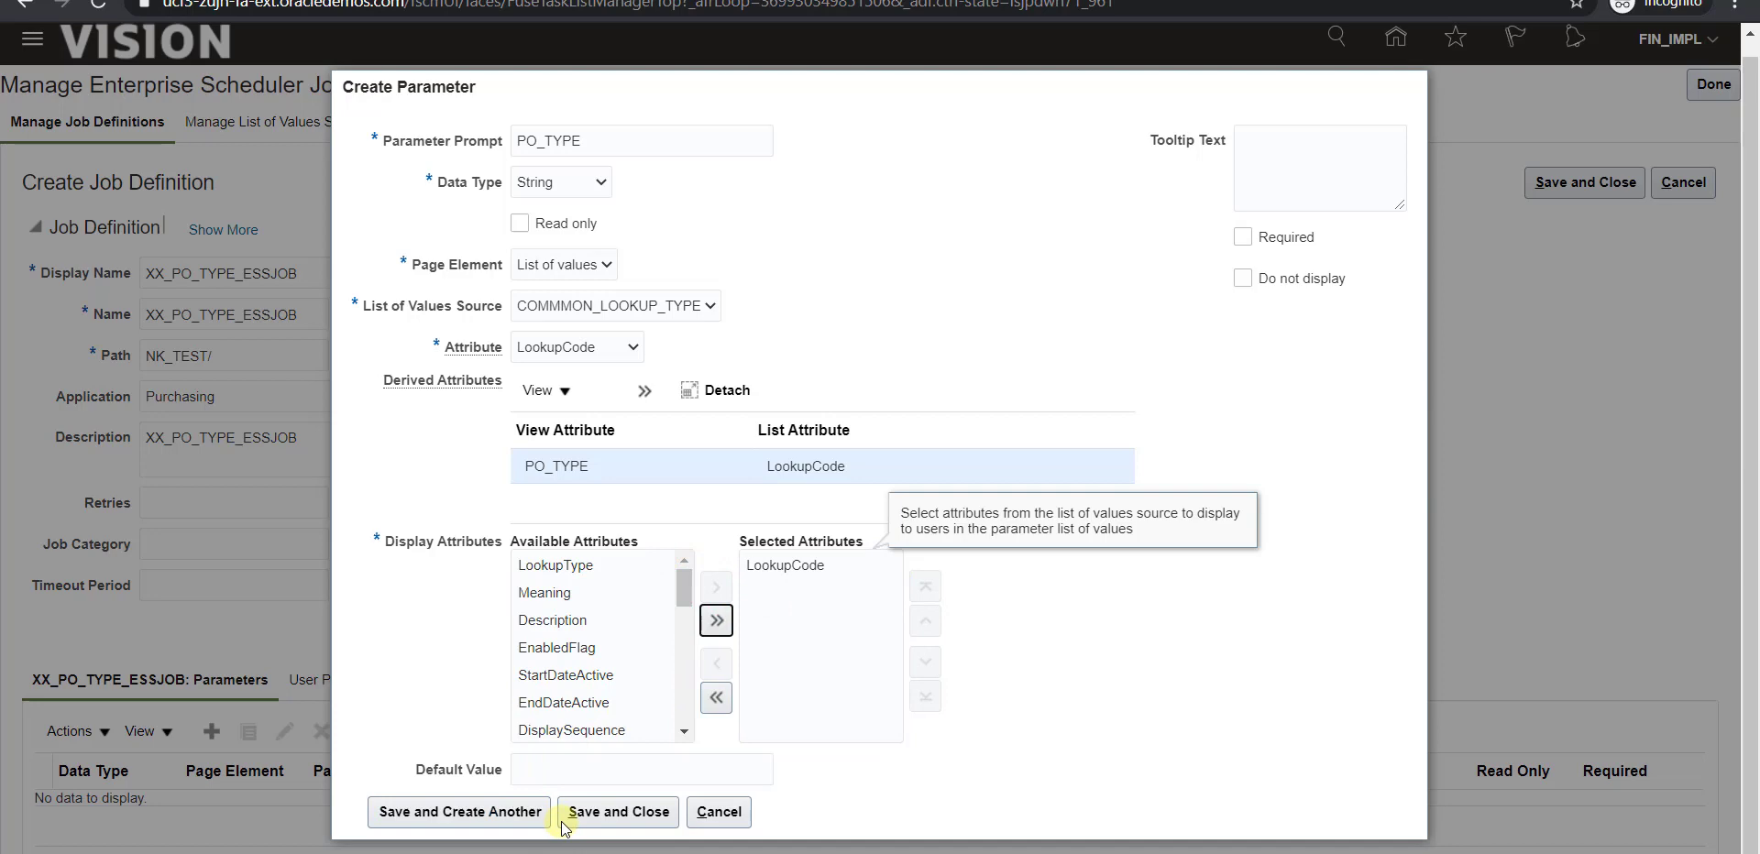
{"action": "left_click", "coordinate": [606, 815]}
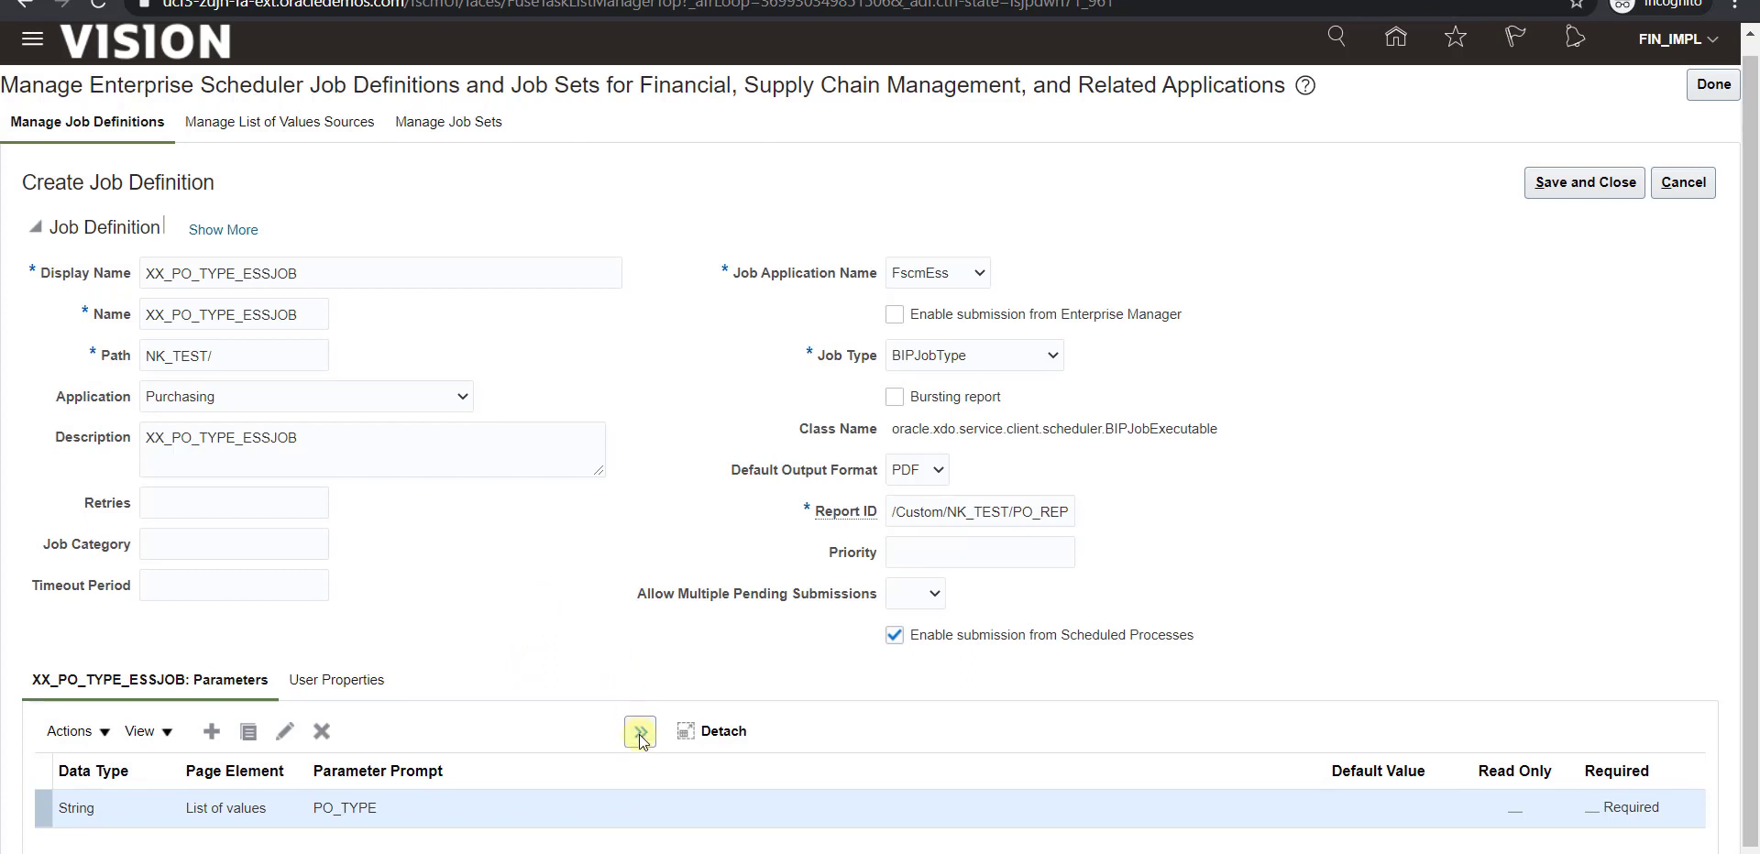
Open the list of values dependencies of the PO_TYPE parameter.
{"action": "left_click", "coordinate": [640, 732]}
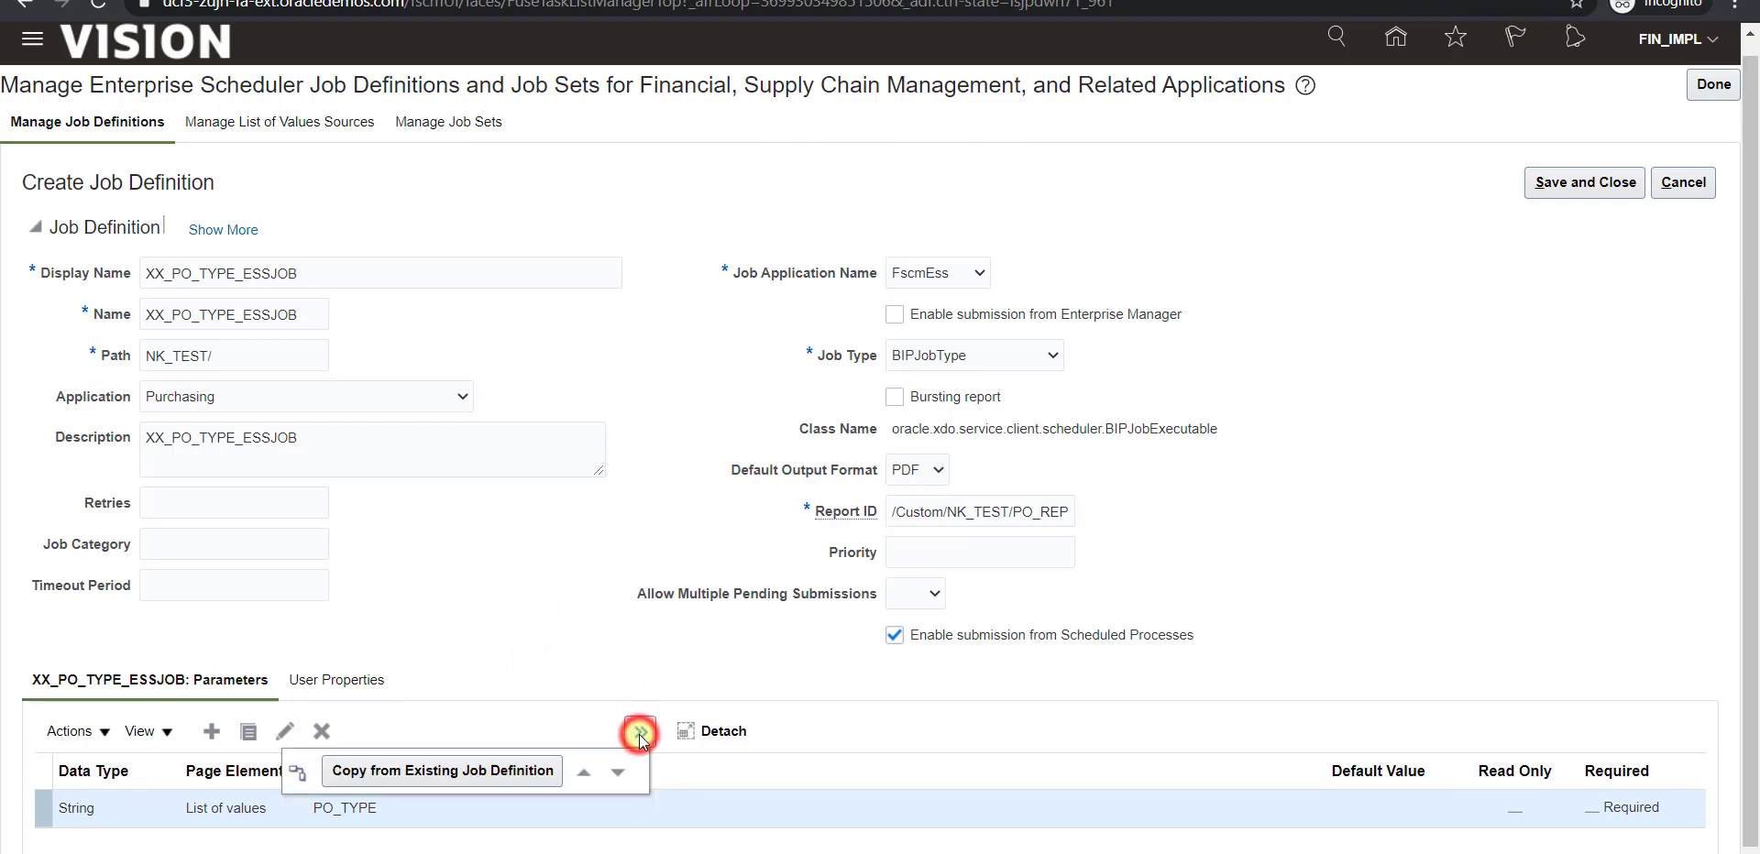
{"action": "left_click", "coordinate": [300, 777]}
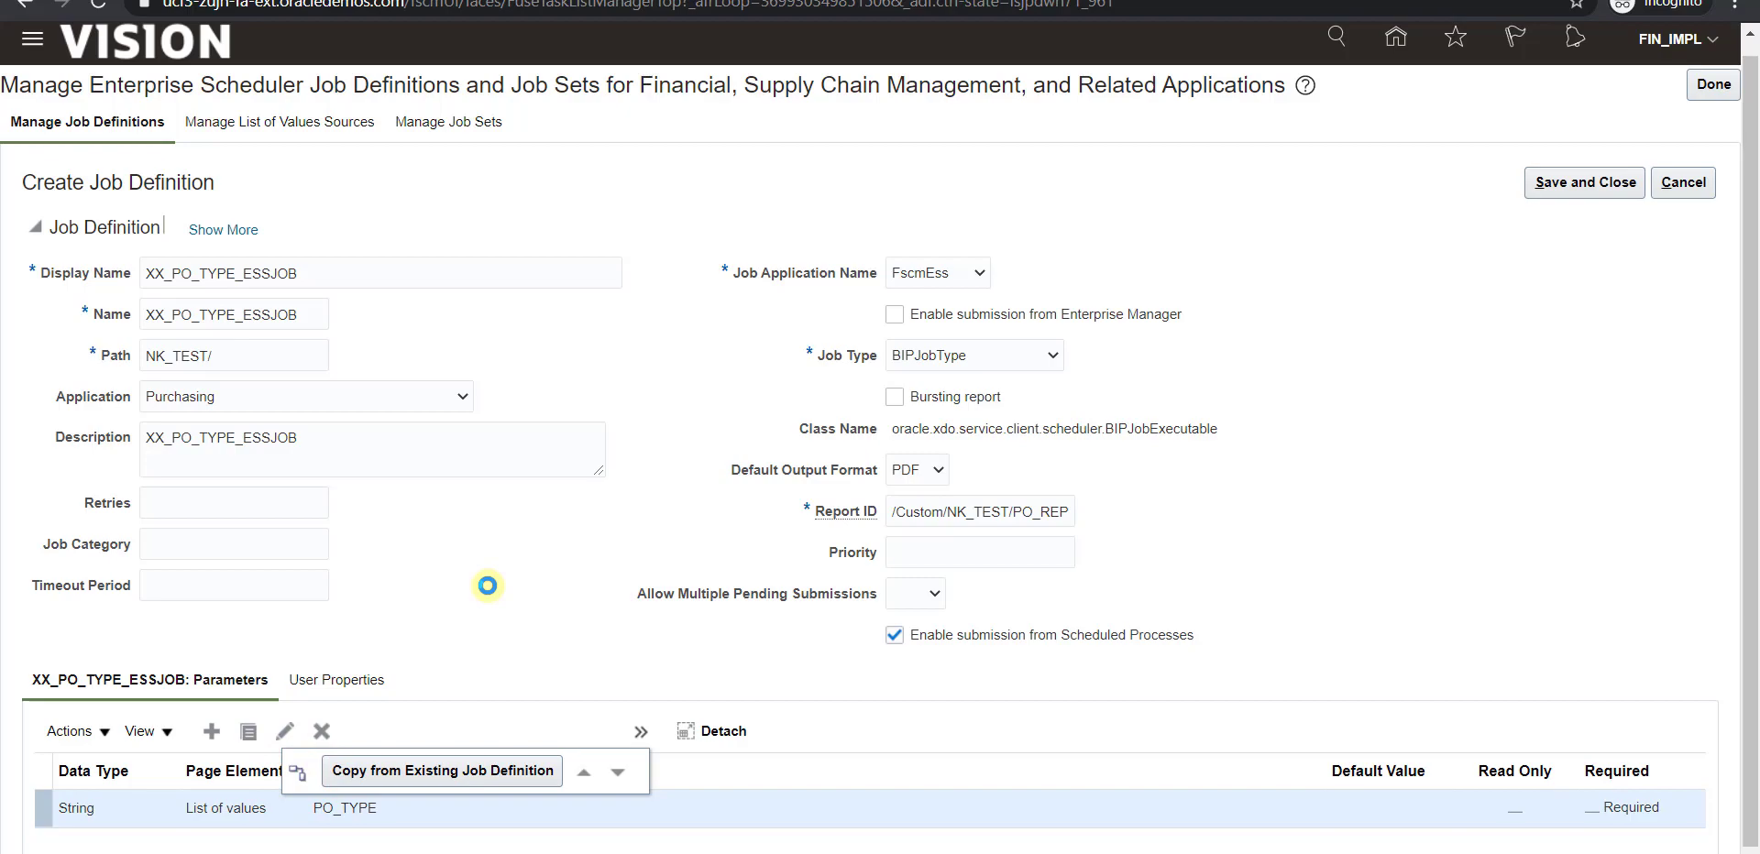
In Notepad++, add the line "Create Paramaters and link it." below the Report_ID under note 6.
{"action": "left_click", "coordinate": [1131, 700]}
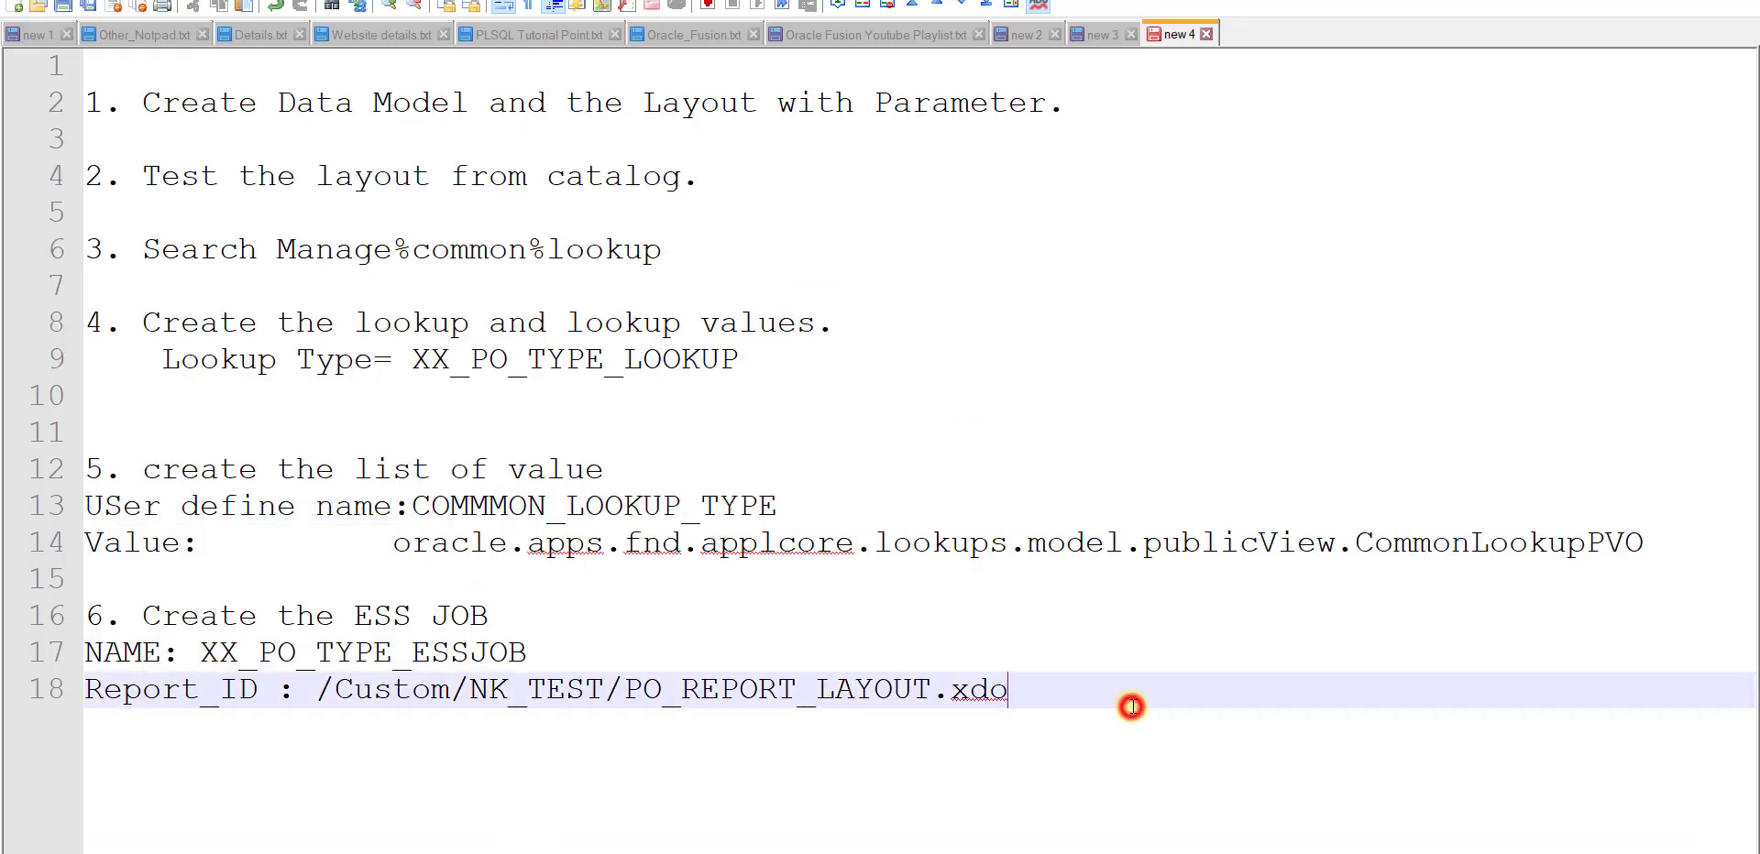
{"action": "key", "text": "Return"}
{"action": "key", "text": "Return"}
{"action": "key", "text": "Return"}
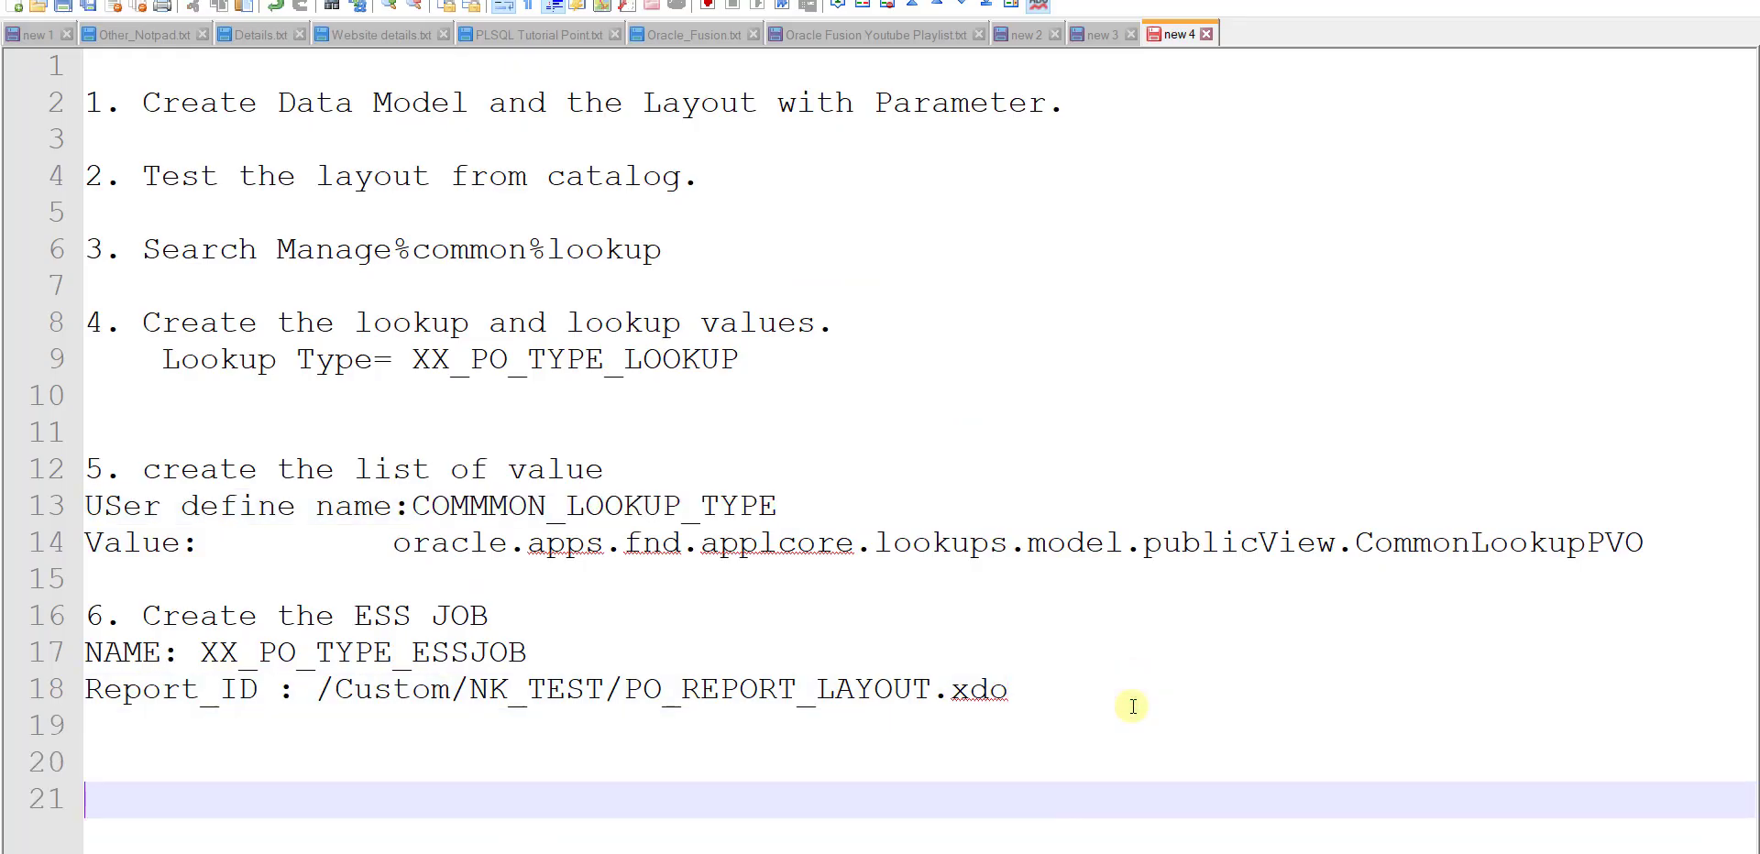
{"action": "key", "text": "Return"}
{"action": "key", "text": "Return"}
{"action": "key", "text": "Return"}
{"action": "key", "text": "Return"}
{"action": "key", "text": "Return"}
{"action": "key", "text": "Return"}
{"action": "key", "text": "Return"}
{"action": "key", "text": "Return"}
{"action": "key", "text": "Return"}
{"action": "key", "text": "Return"}
{"action": "left_click", "coordinate": [177, 432]}
{"action": "type", "text": "Cre"}
{"action": "key", "text": "Return"}
{"action": "type", "text": "Pa"}
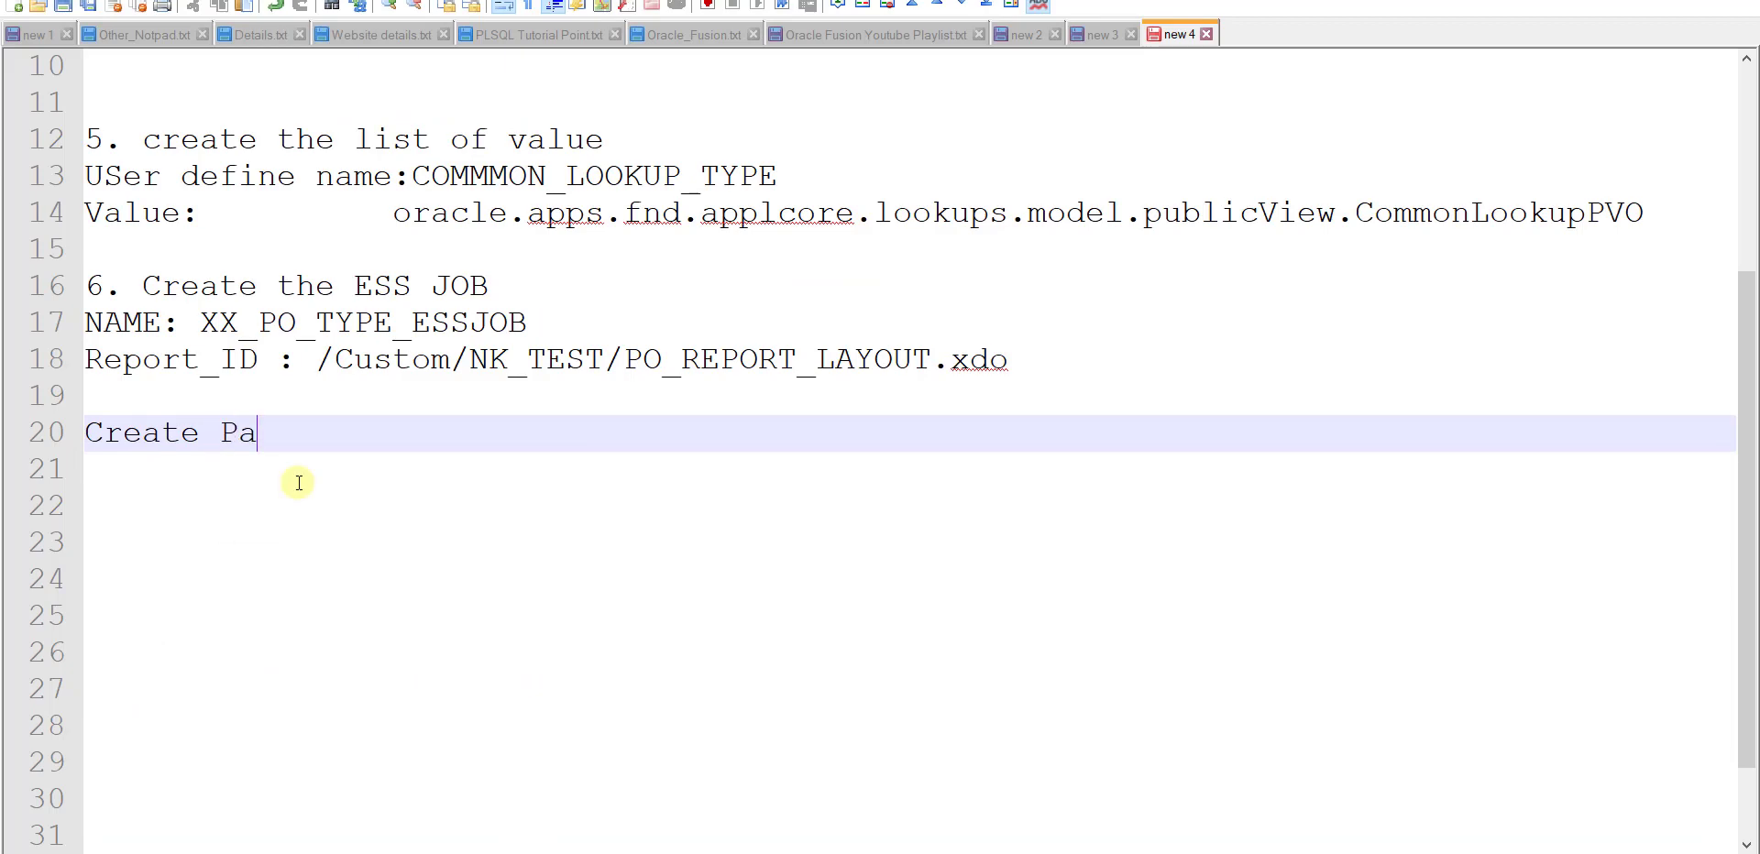
{"action": "type", "text": "ramaters and link it."}
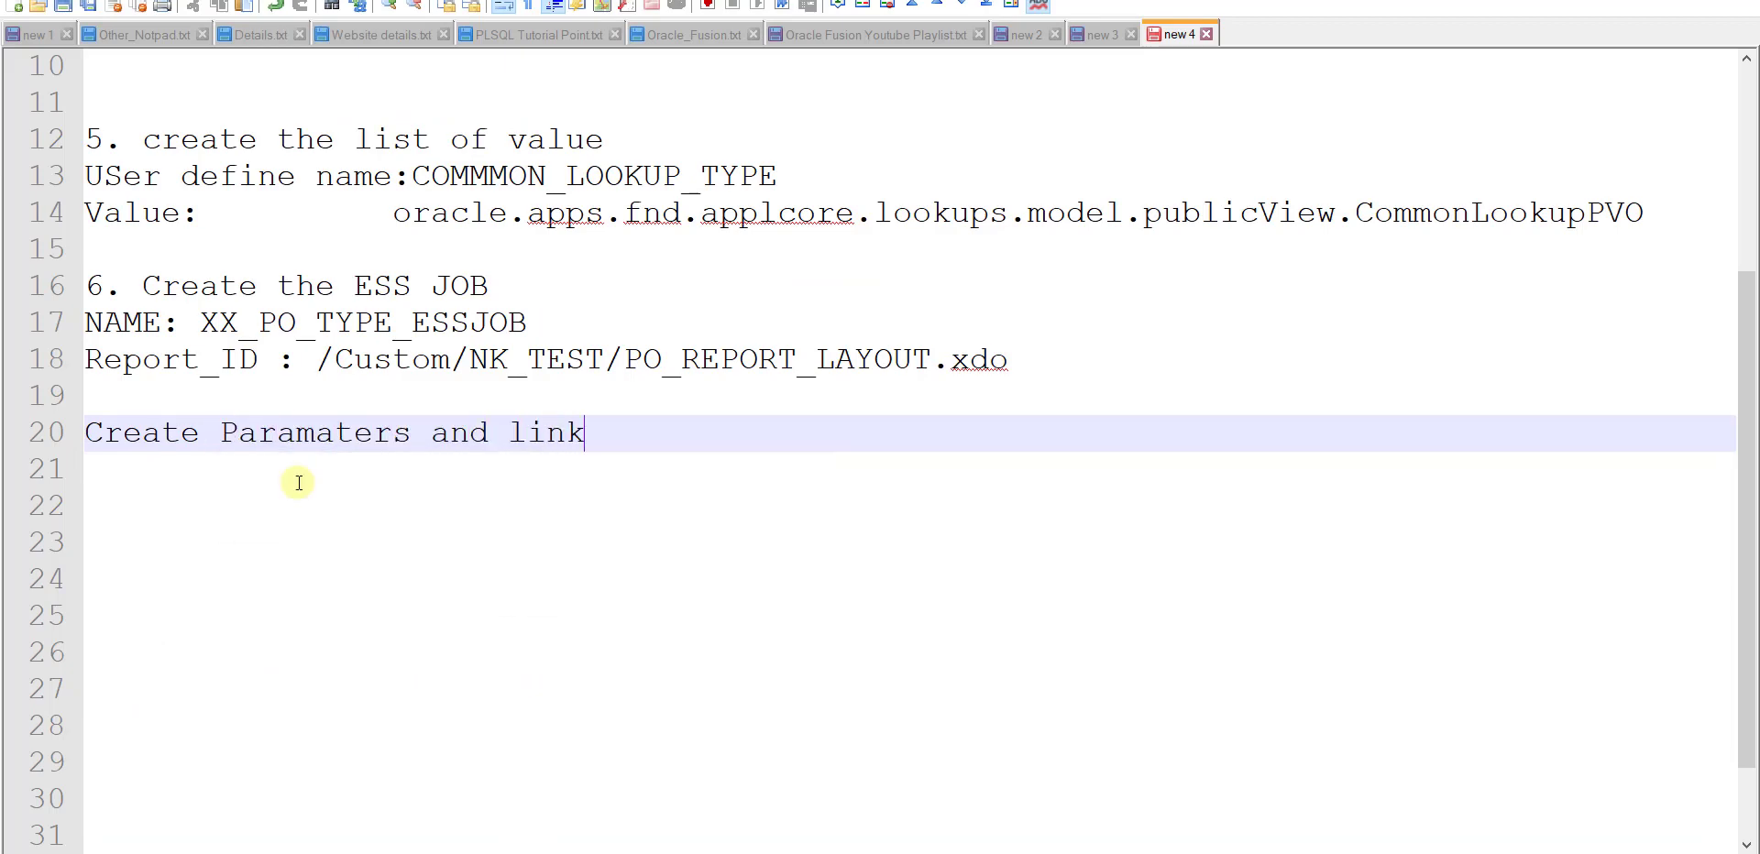
{"action": "key", "text": "Return"}
Back in Oracle Fusion, add ByLookupType to the selected view criteria of the PO_TYPE dependencies.
{"action": "key", "text": "alt+Tab"}
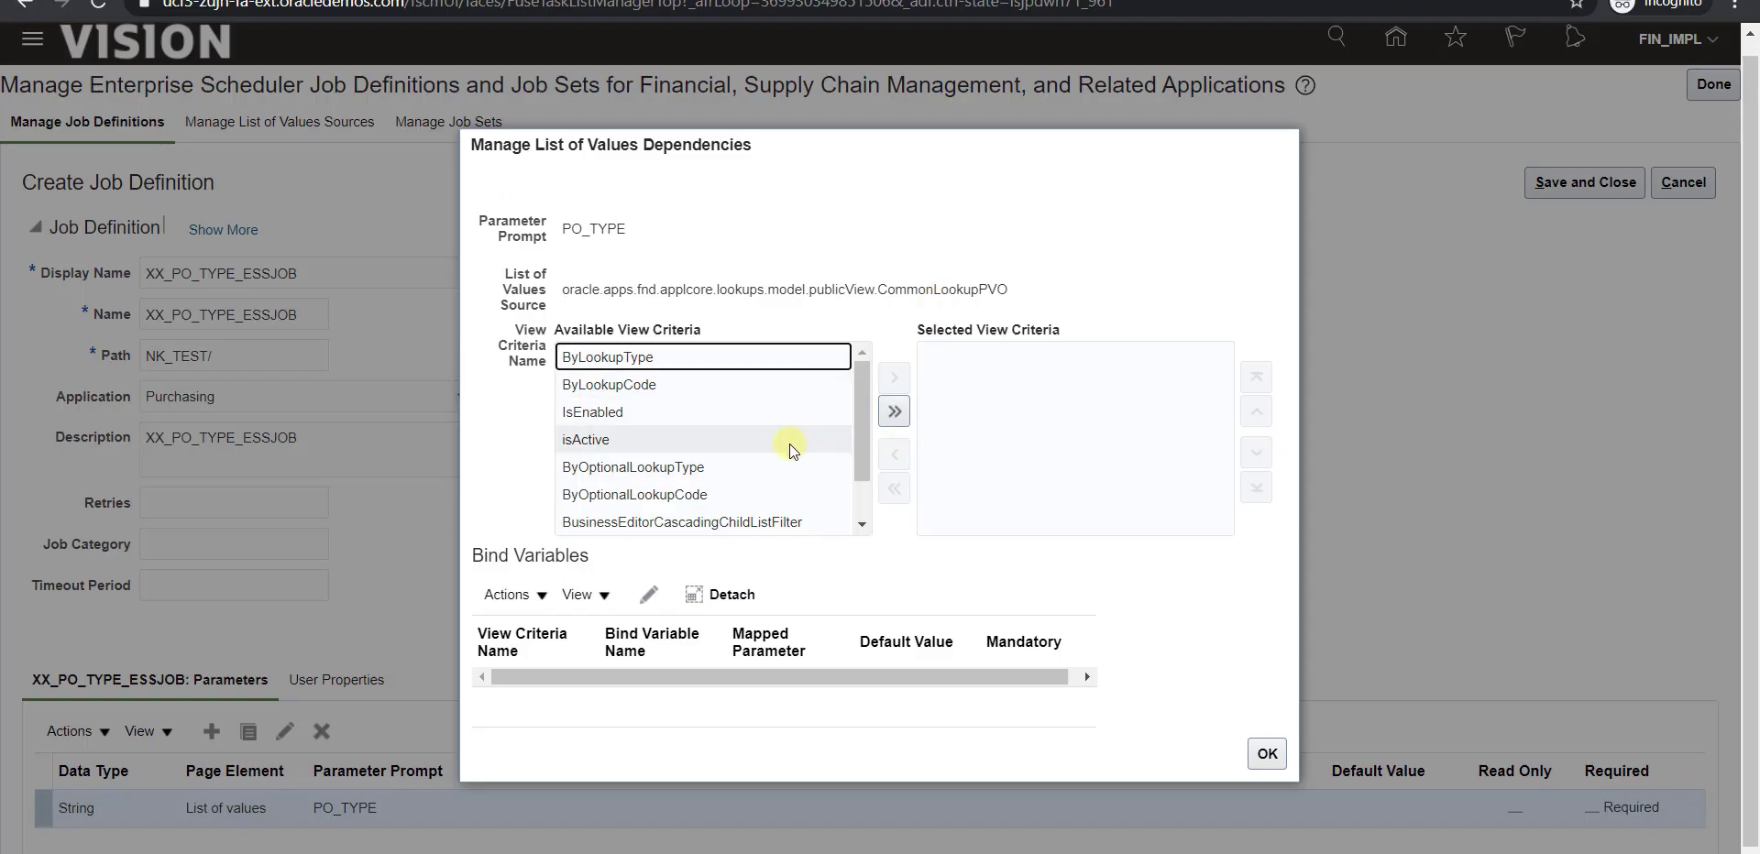
{"action": "left_click", "coordinate": [614, 360]}
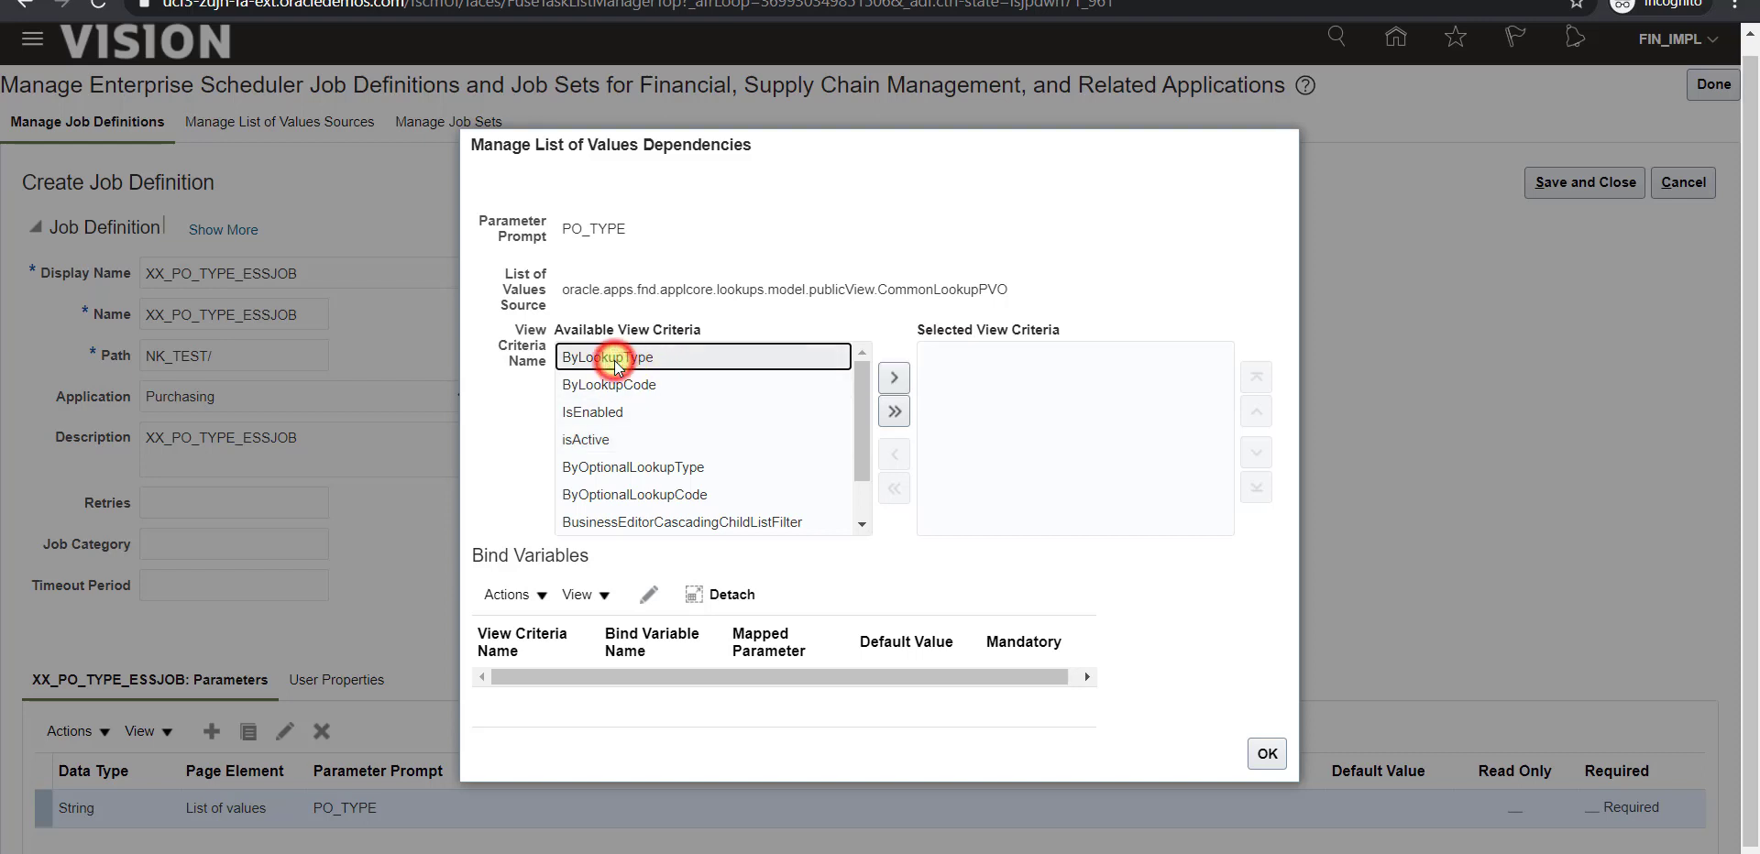
{"action": "left_click", "coordinate": [895, 378]}
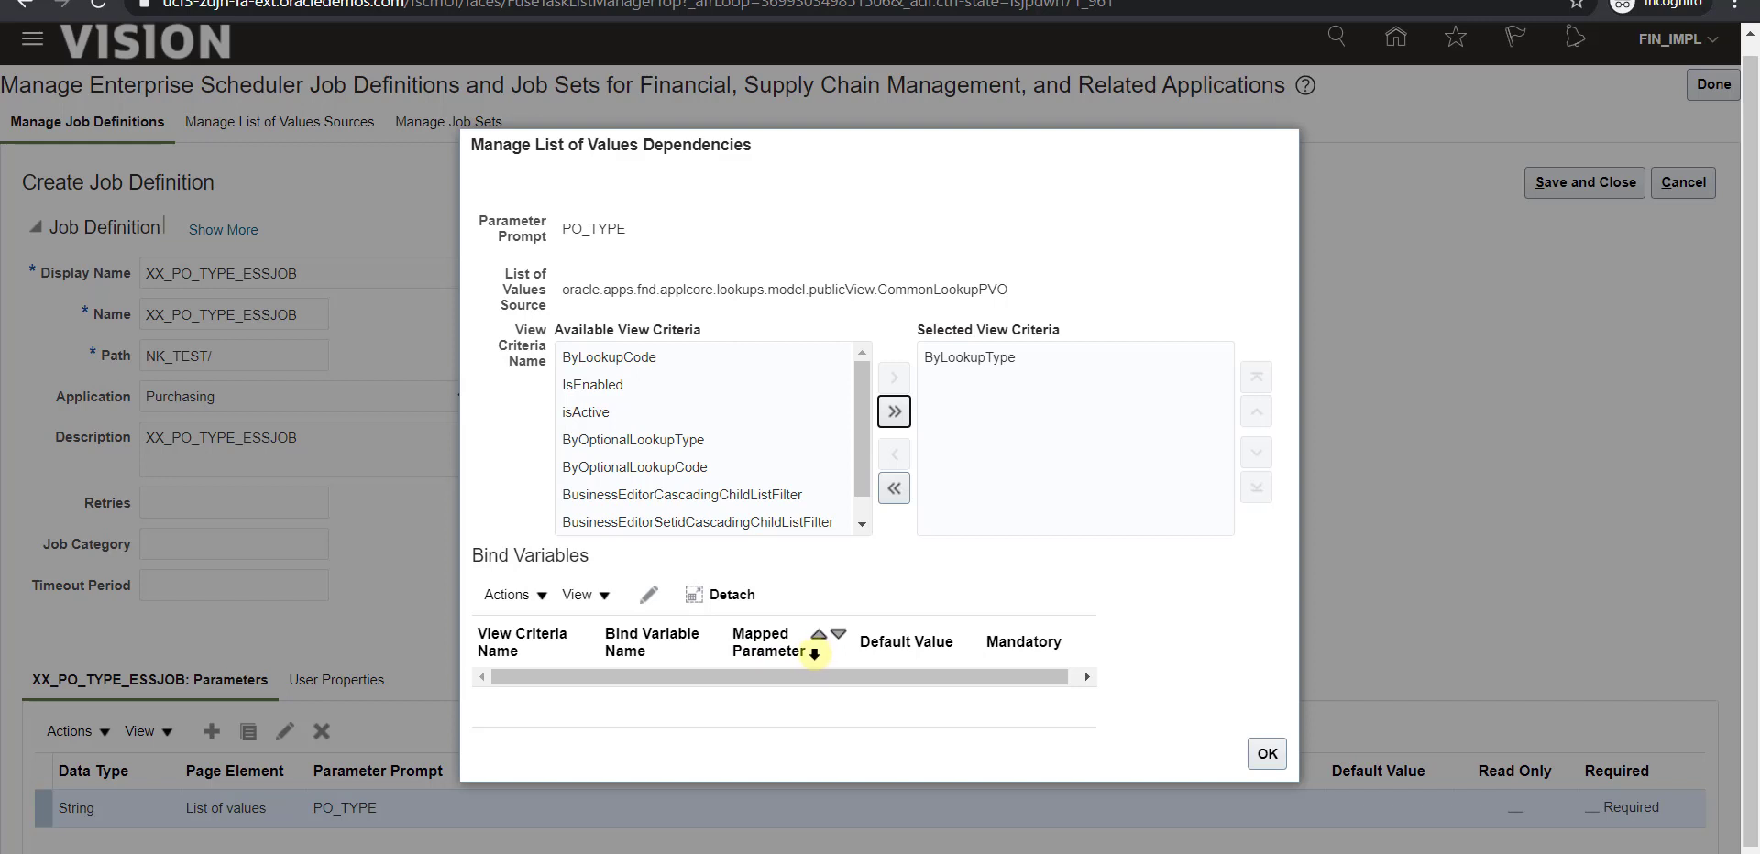
{"action": "left_click", "coordinate": [556, 664]}
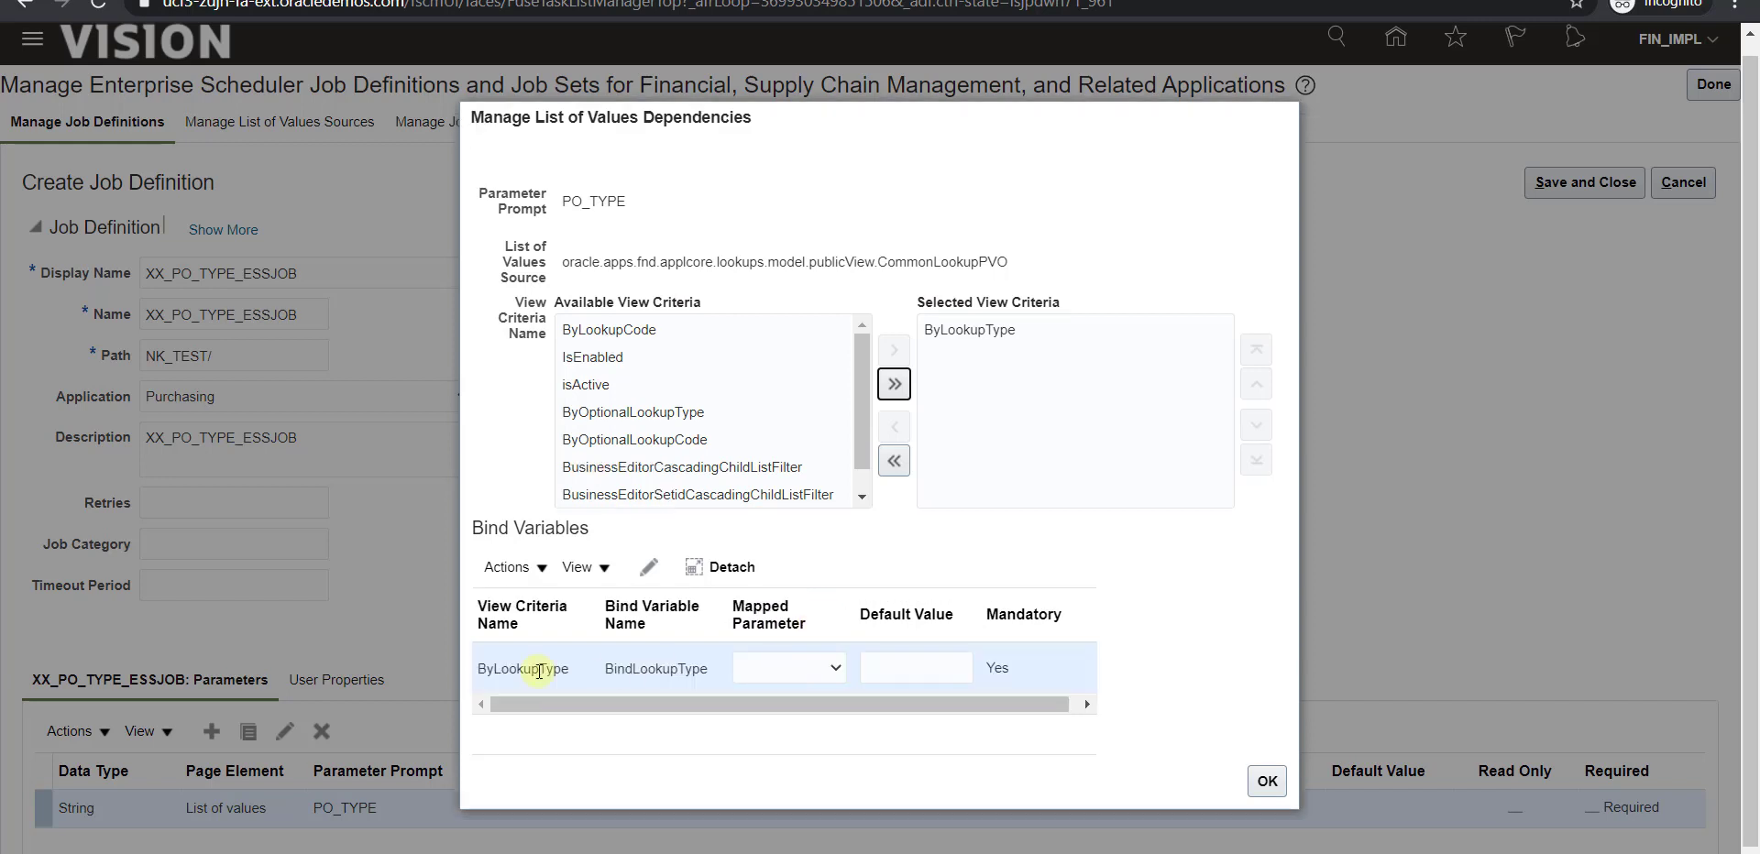
Set the BindLookupType default value to XX_PO_TYPE_LOOKUP, copied from the Notepad++ notes, and save the job definition.
{"action": "left_click", "coordinate": [836, 670]}
{"action": "left_click", "coordinate": [907, 670]}
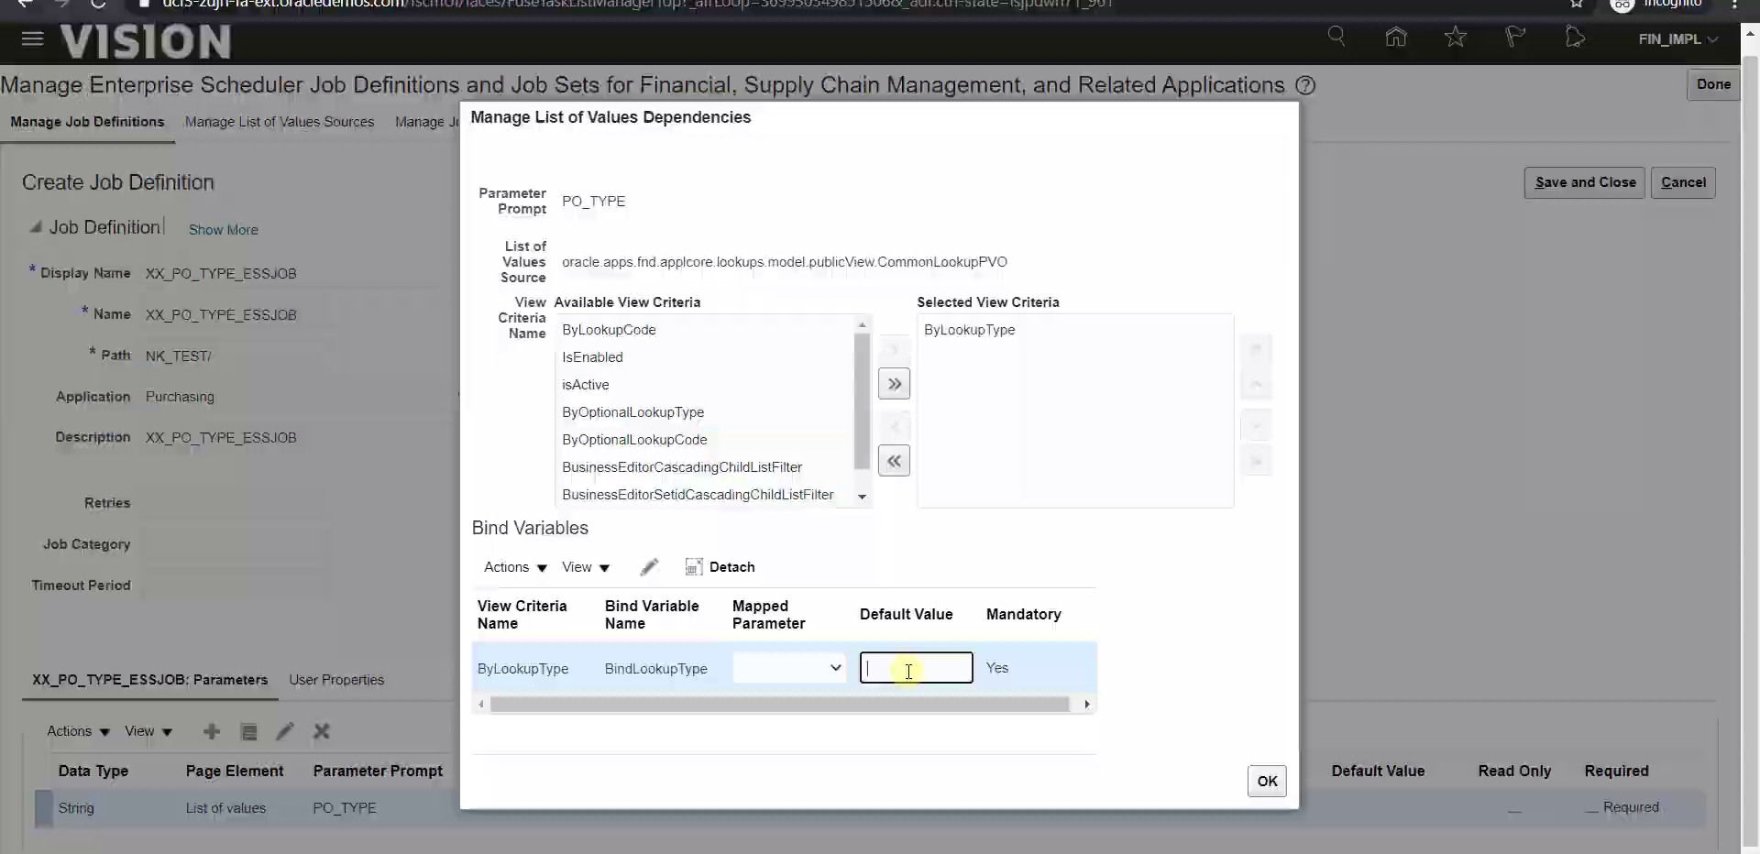
{"action": "key", "text": "alt+Tab"}
{"action": "scroll", "coordinate": [577, 459], "scroll_direction": "up", "scroll_amount": 2}
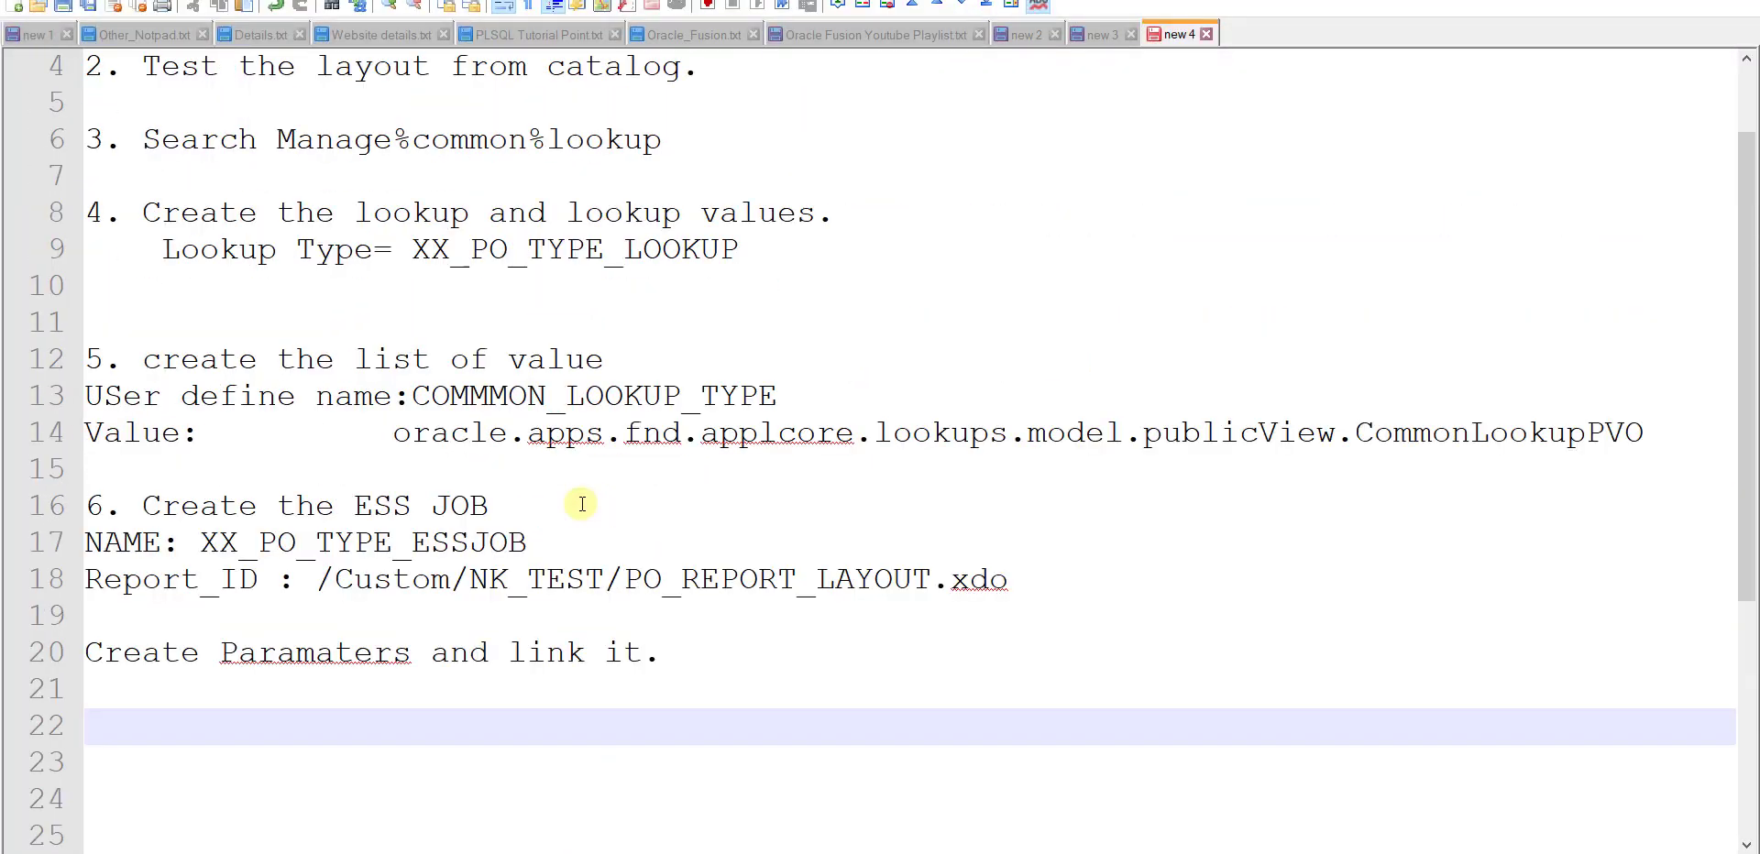
{"action": "scroll", "coordinate": [582, 504], "scroll_direction": "up", "scroll_amount": 1}
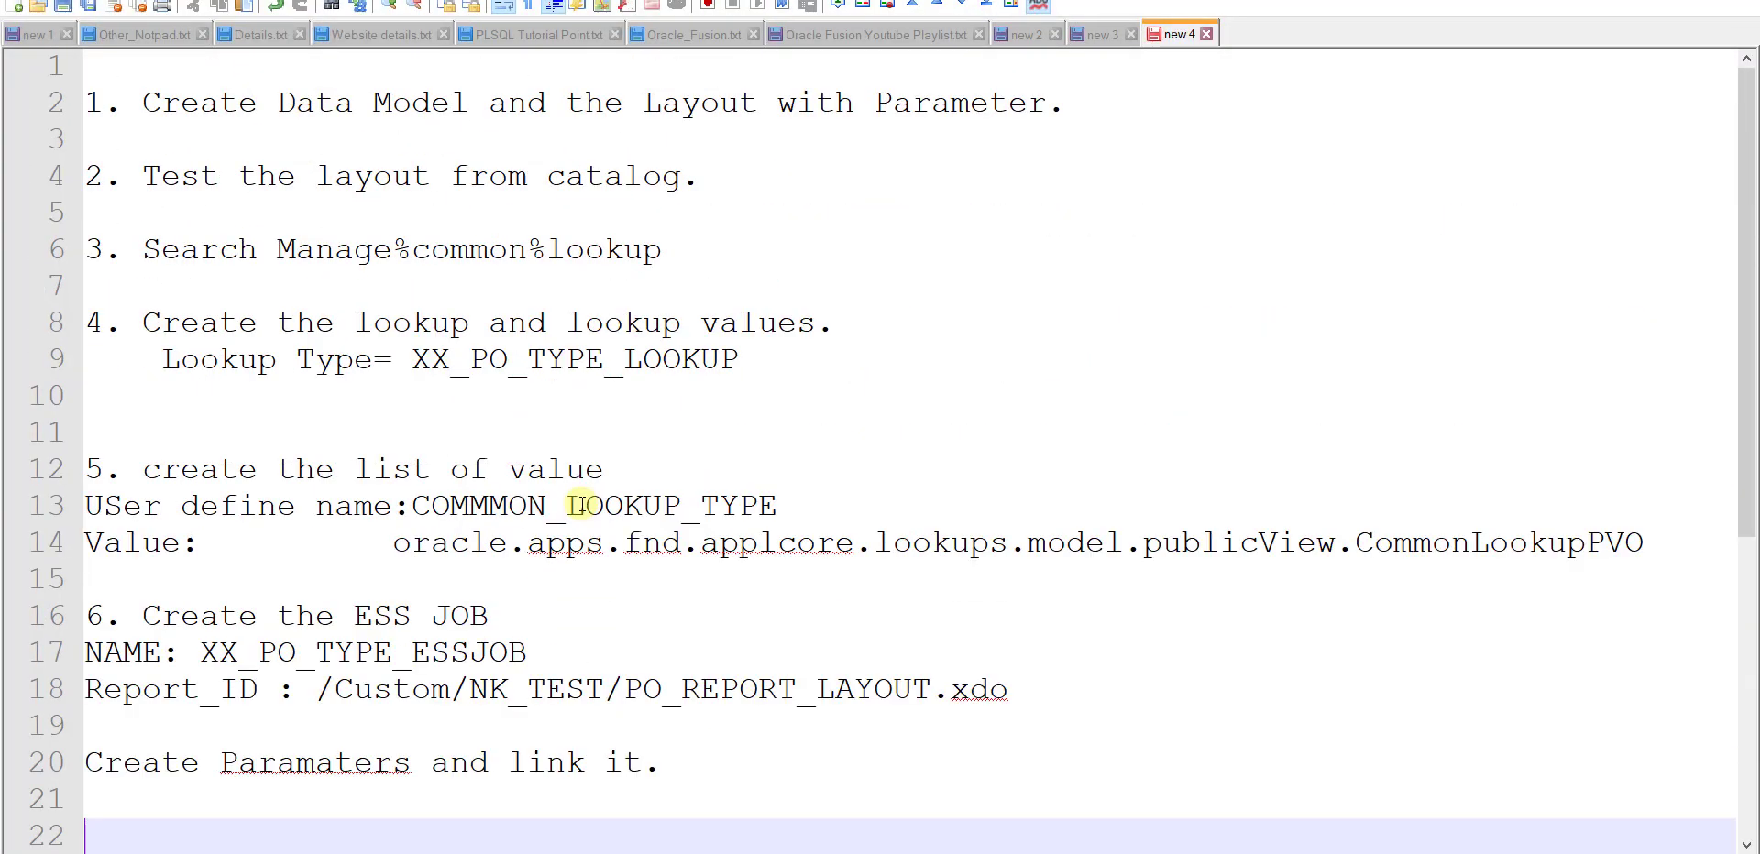
{"action": "double_click", "coordinate": [495, 360]}
{"action": "key", "text": "ctrl+c"}
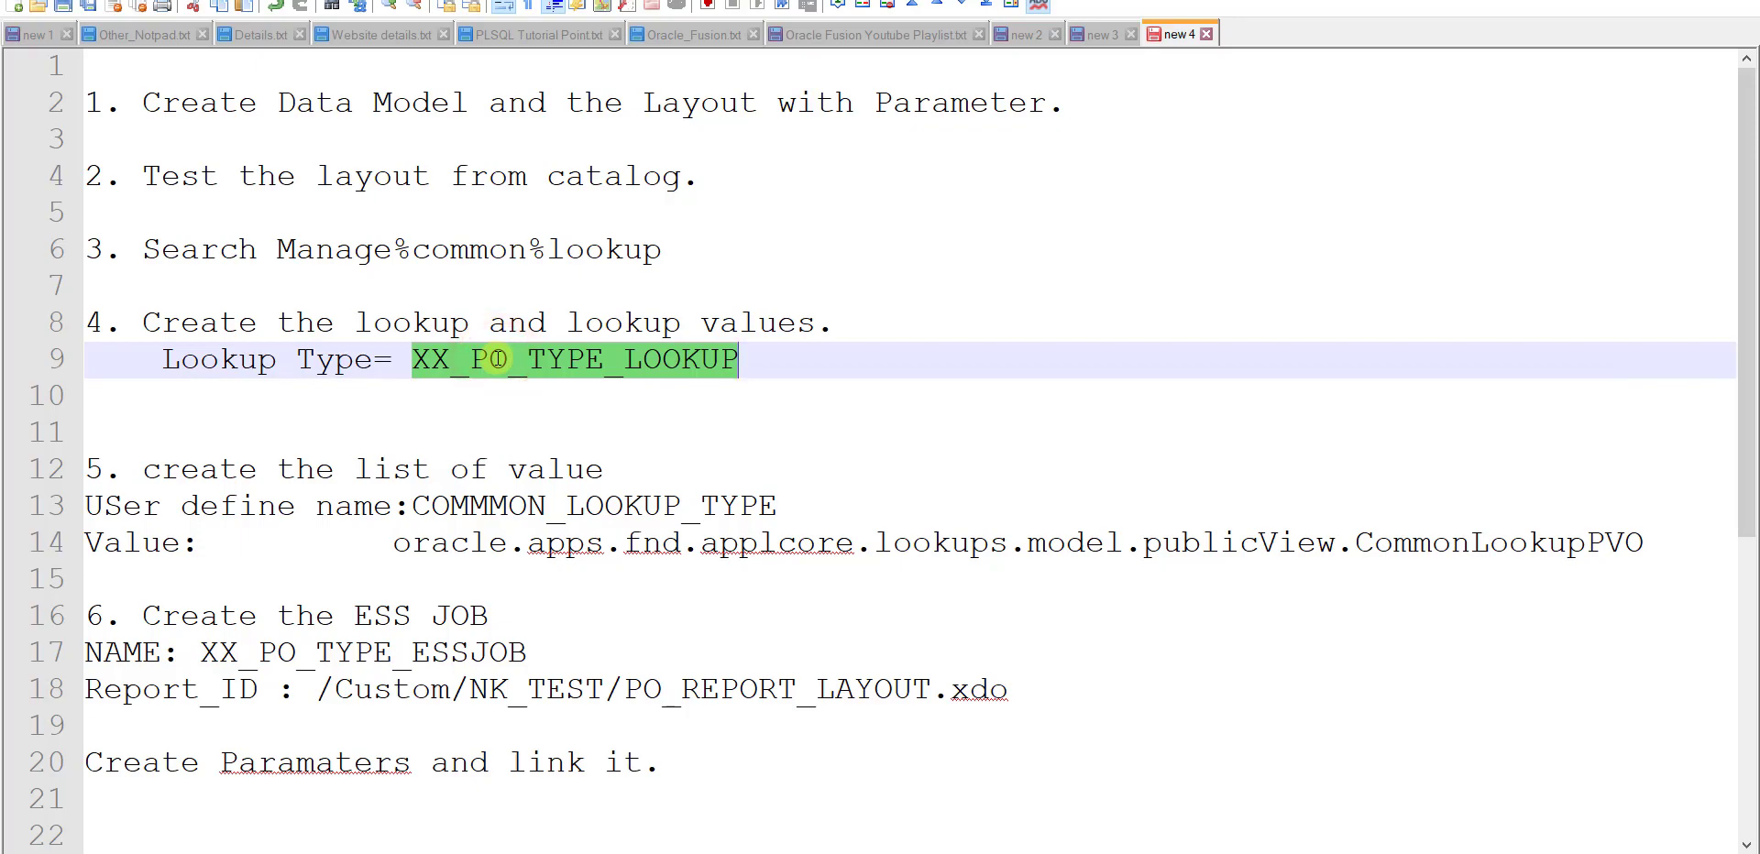
{"action": "key", "text": "alt+Tab"}
{"action": "left_click", "coordinate": [924, 663]}
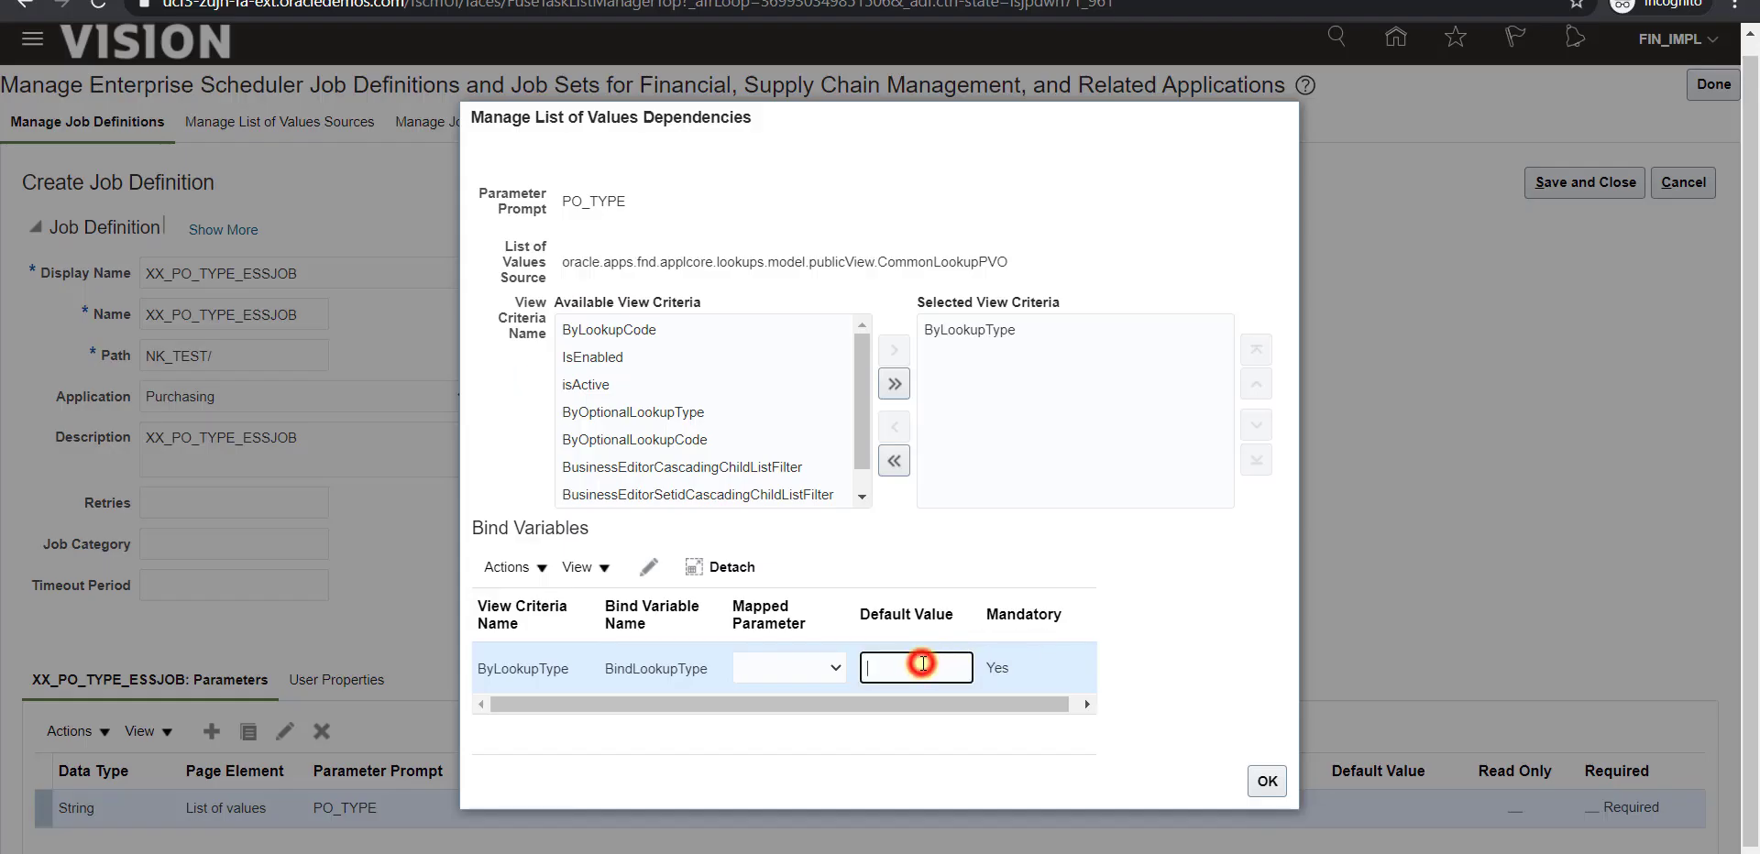
{"action": "key", "text": "ctrl+v"}
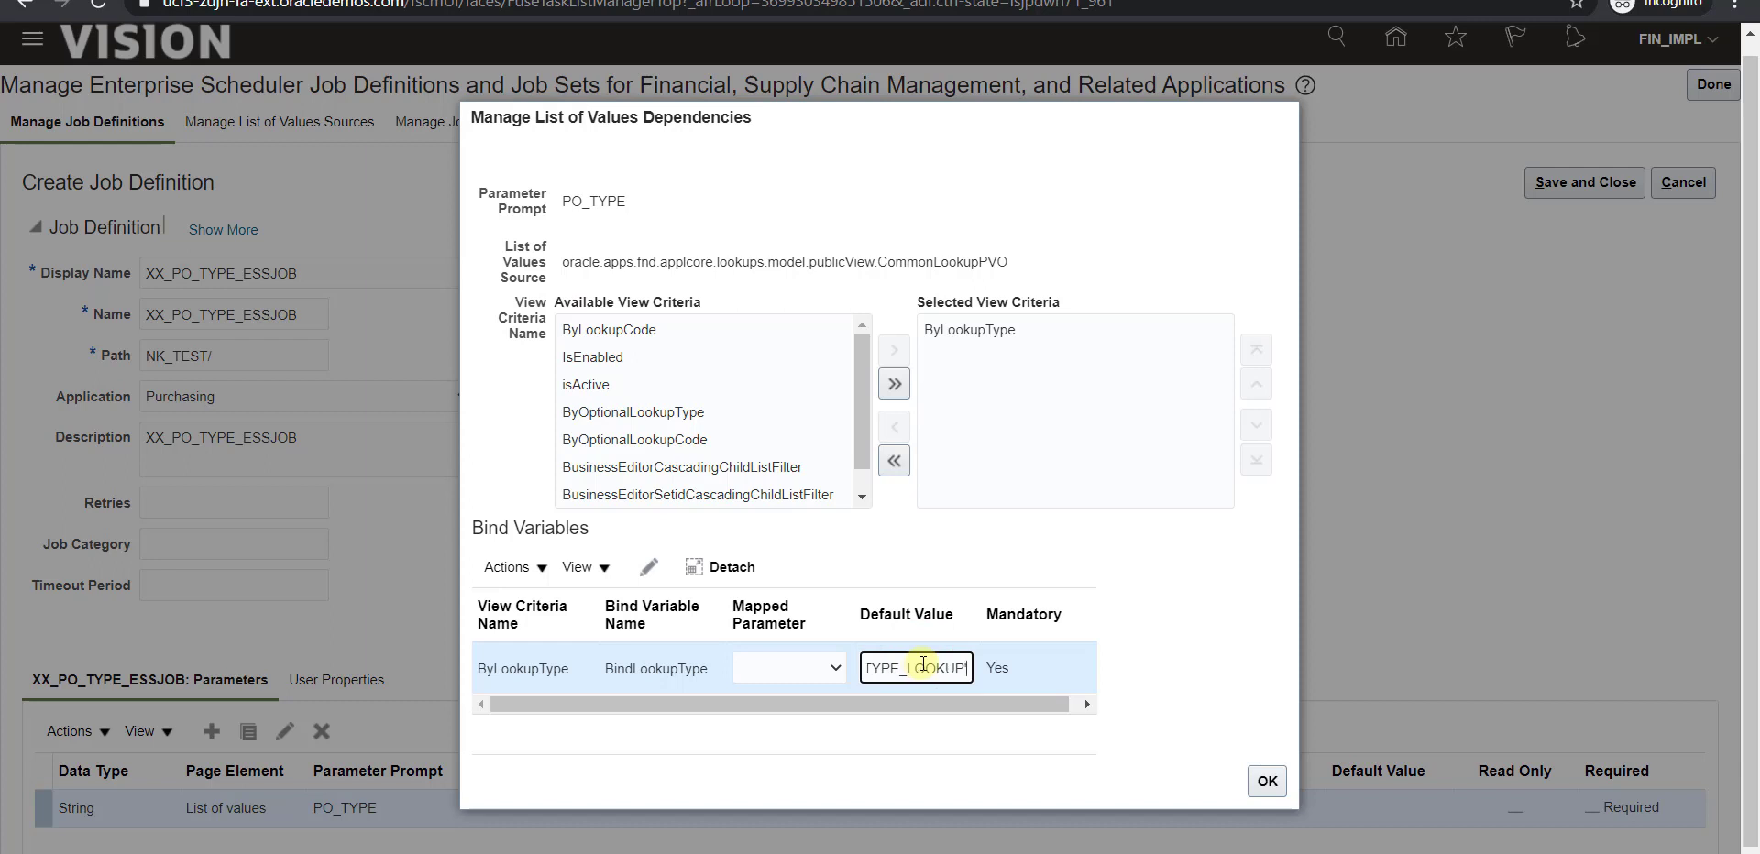
{"action": "left_click", "coordinate": [1265, 783]}
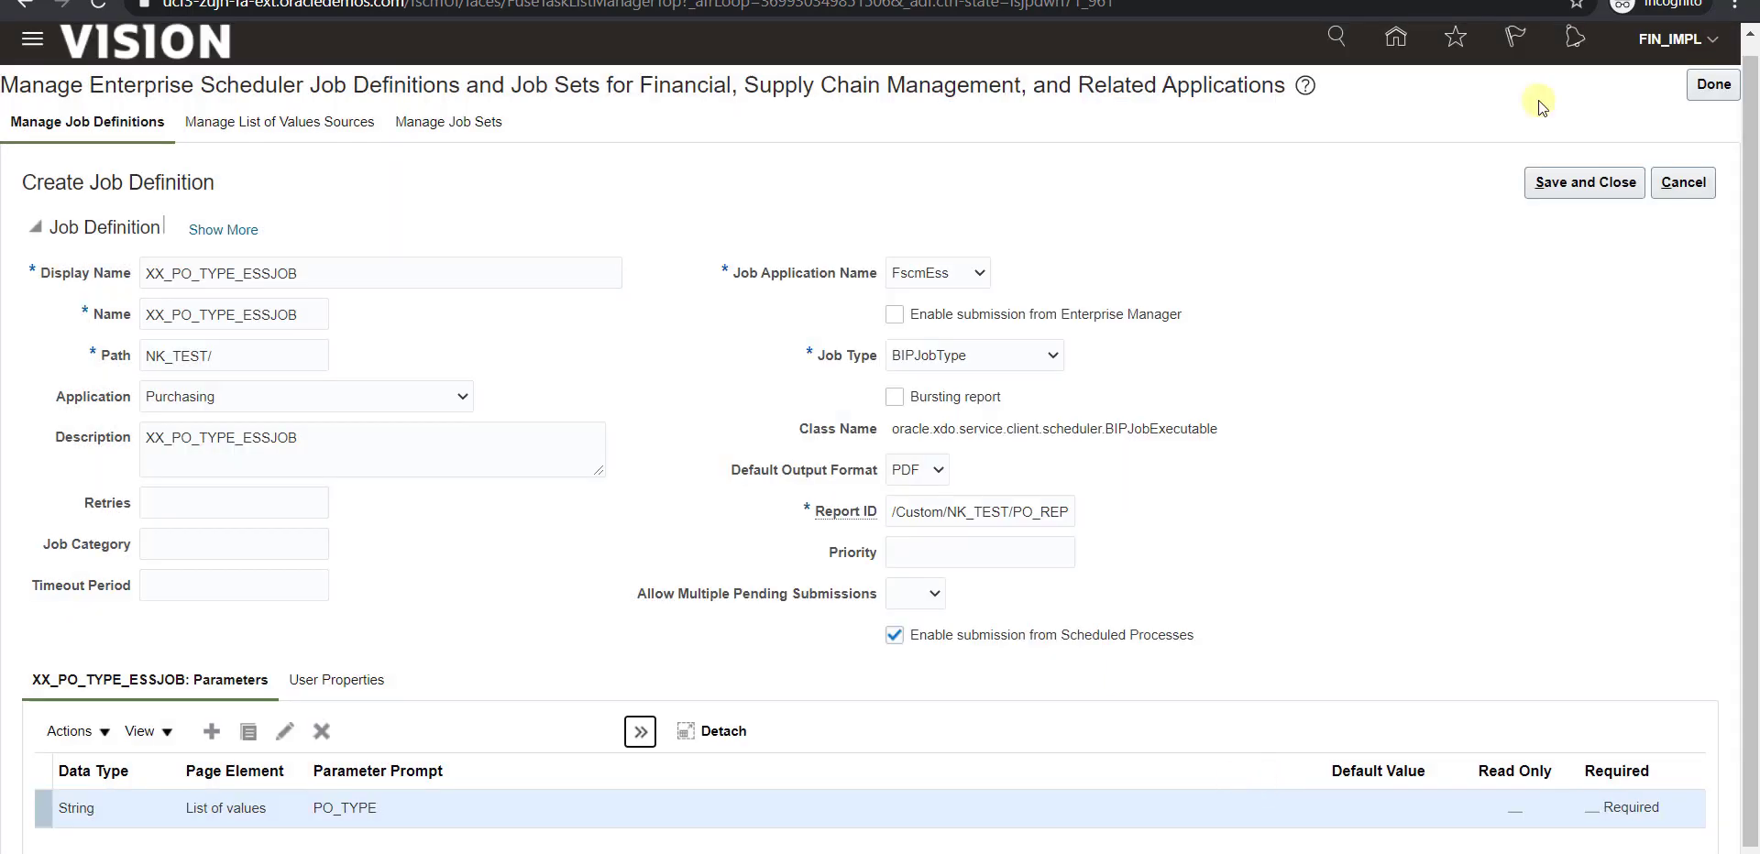
{"action": "left_click", "coordinate": [1591, 183]}
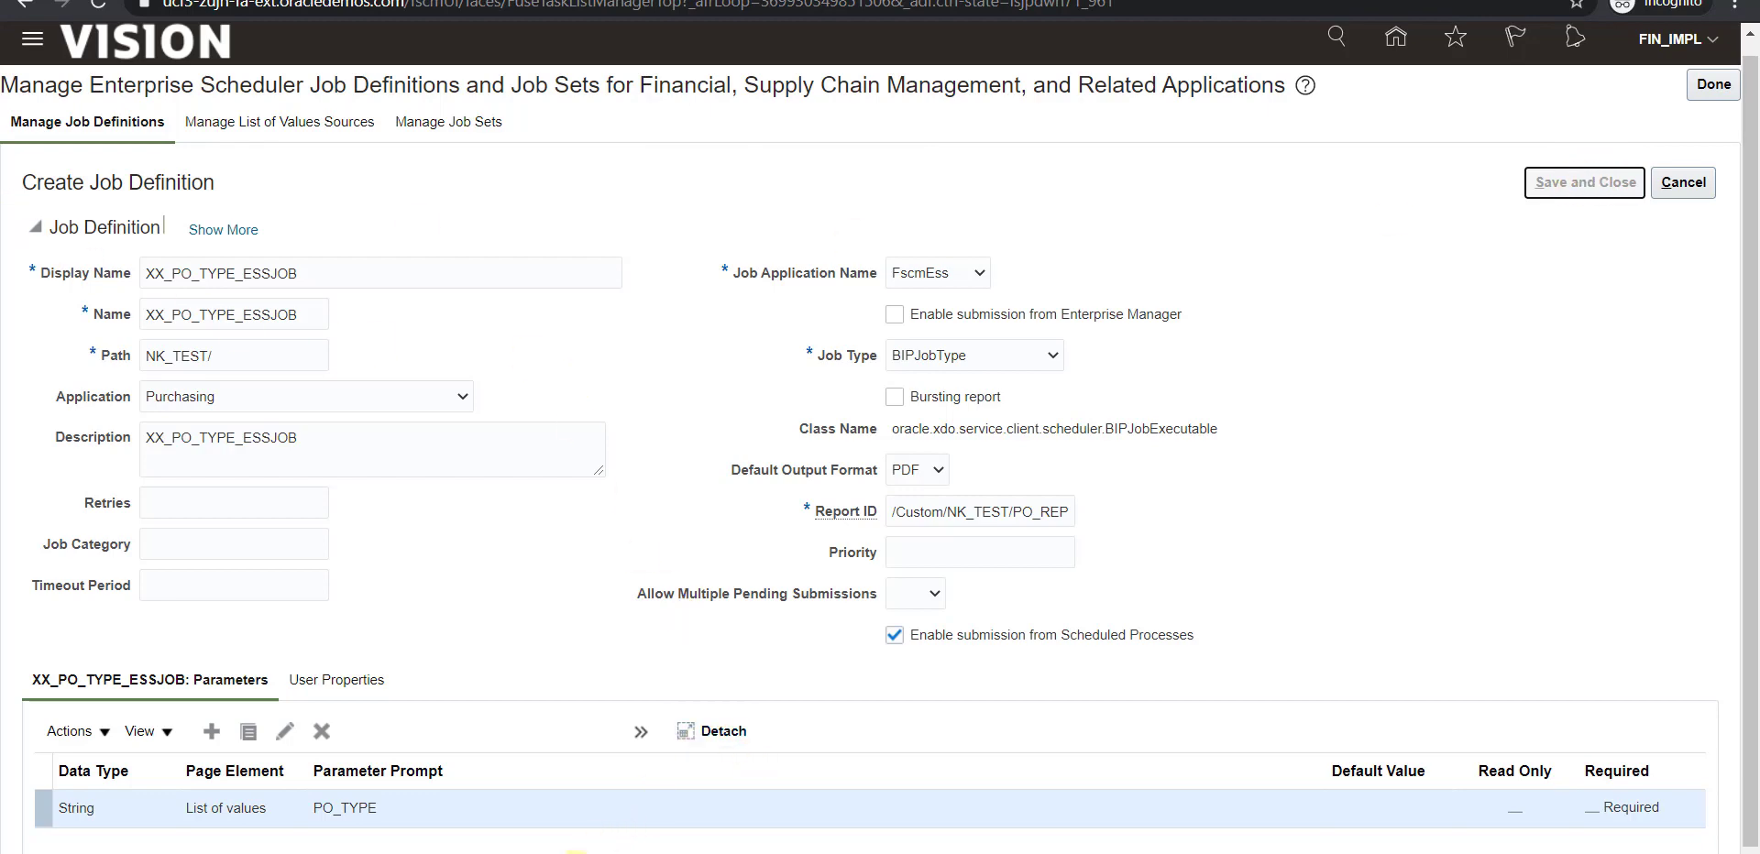
In Notepad++, add note 7, "Schedule the report and check the output.", below the parameter line.
{"action": "key", "text": "alt+Tab"}
{"action": "scroll", "coordinate": [577, 761], "scroll_direction": "down", "scroll_amount": 2}
{"action": "left_click", "coordinate": [376, 690]}
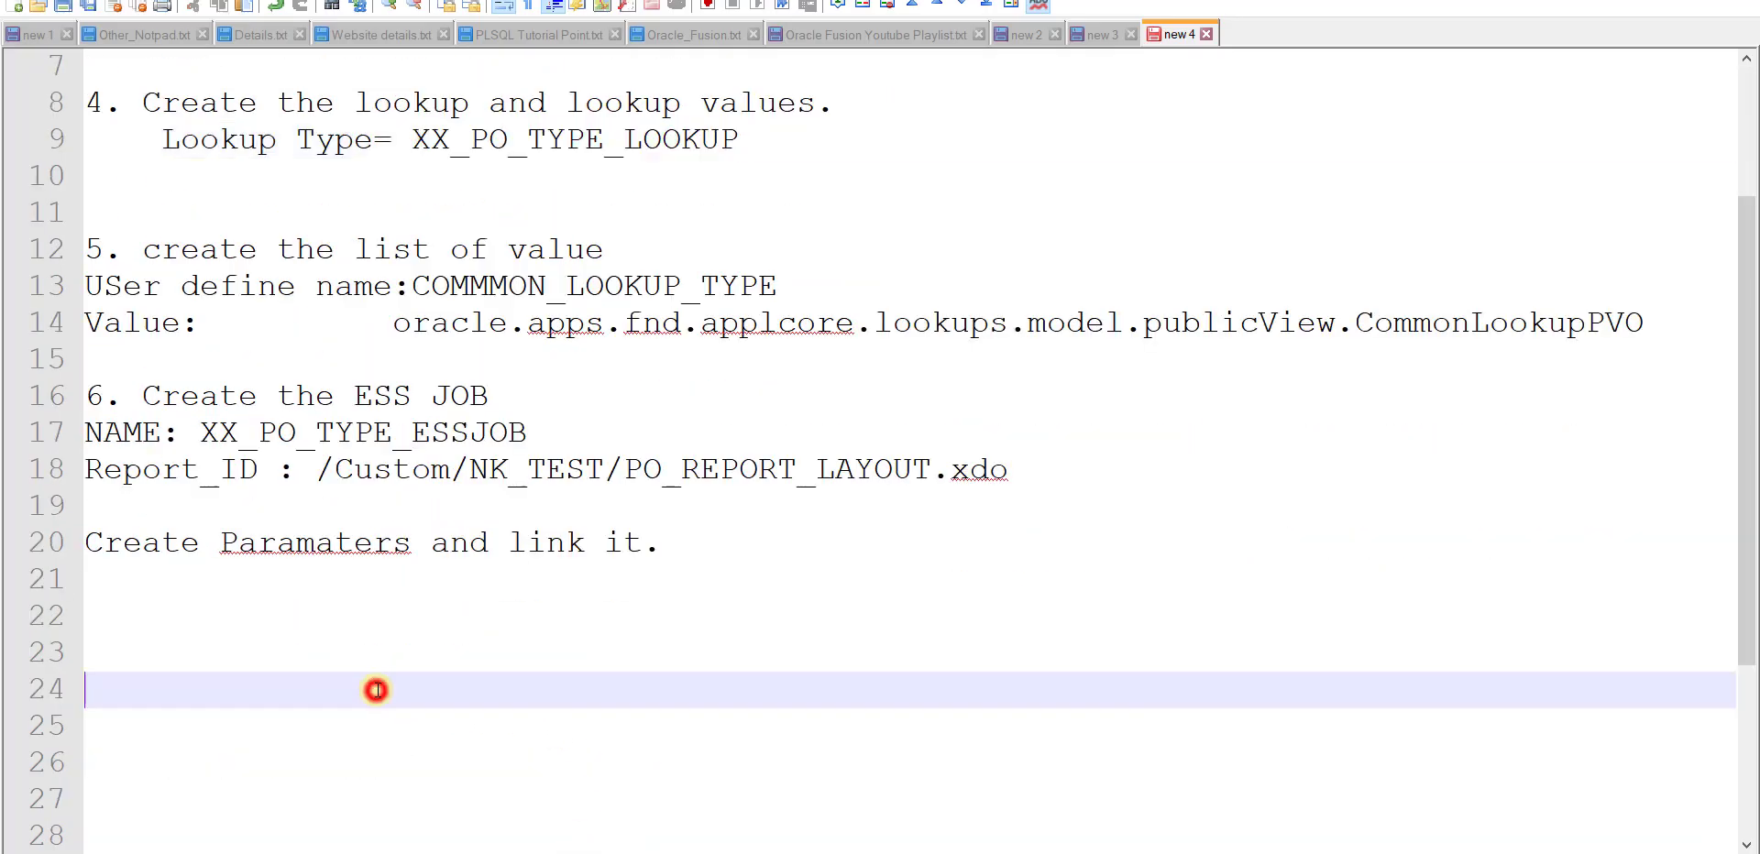
{"action": "left_click", "coordinate": [273, 621]}
{"action": "type", "text": "7. Schedule the report and "}
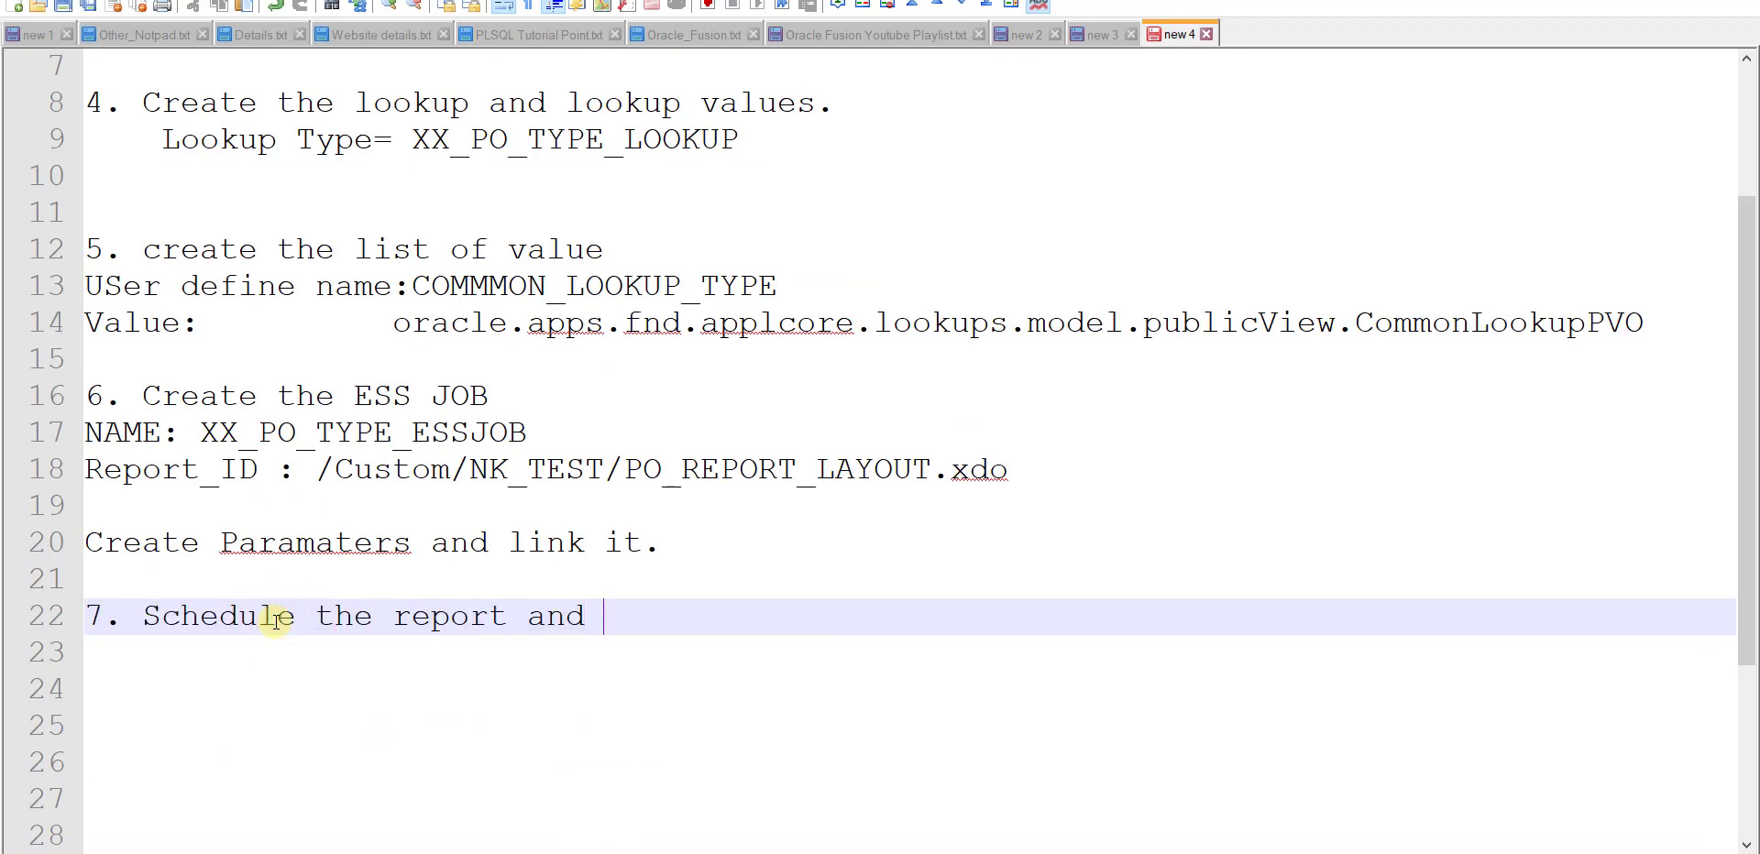
{"action": "type", "text": "check the"}
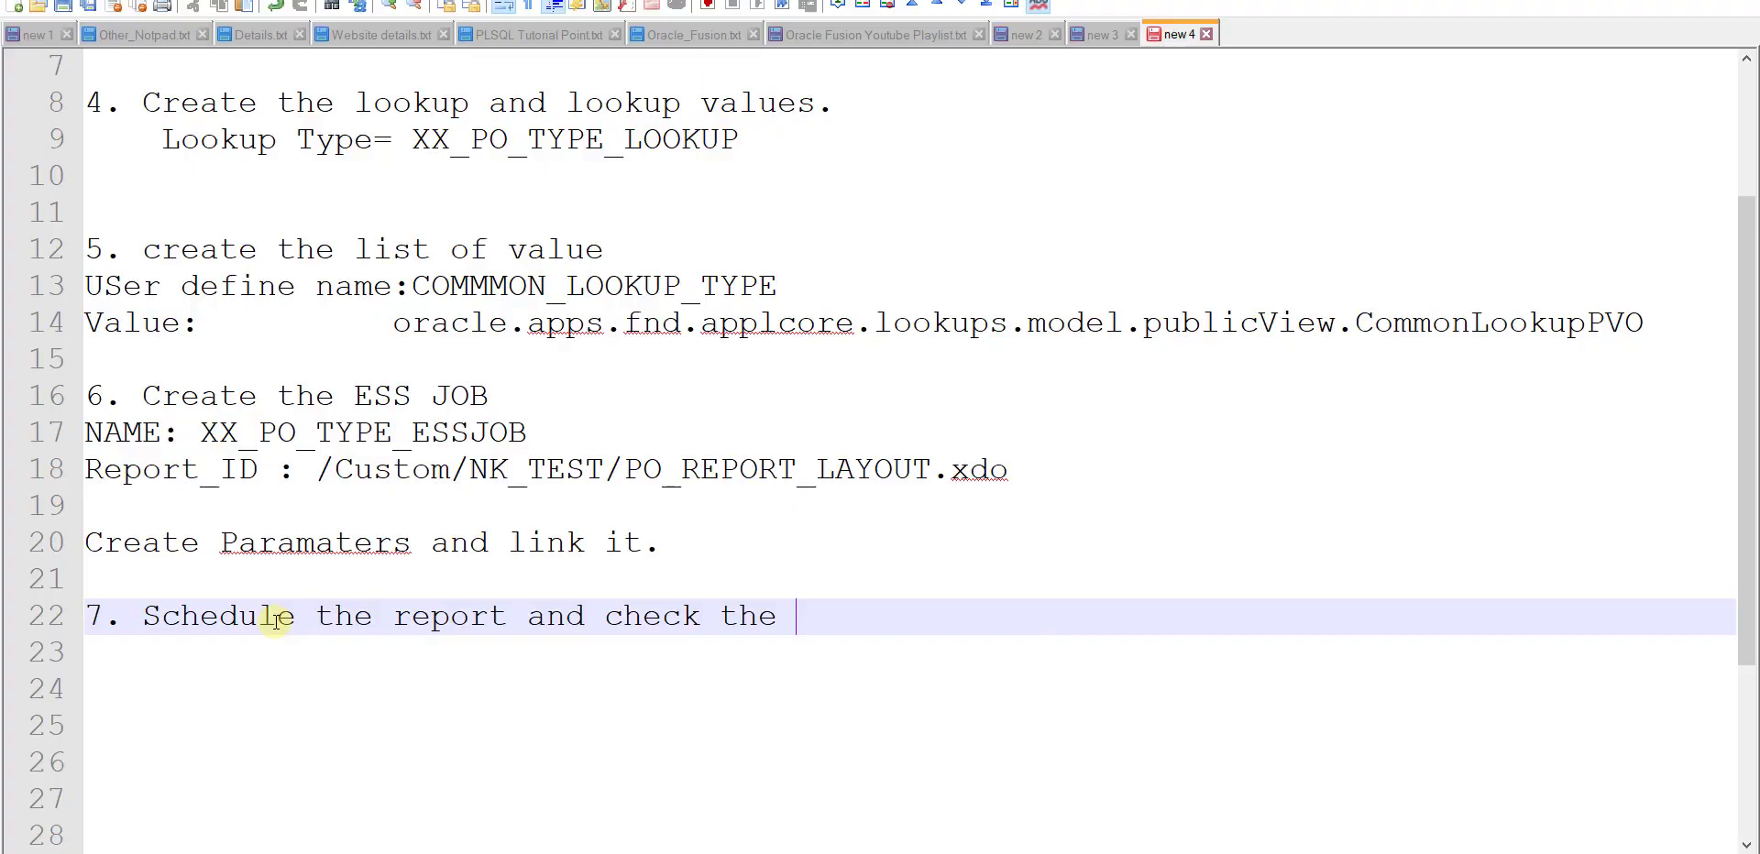
Copy the ESS job name XX_PO_TYPE_ESSJOB from note 6 in the Notepad++ notes.
{"action": "key", "text": "alt+Tab"}
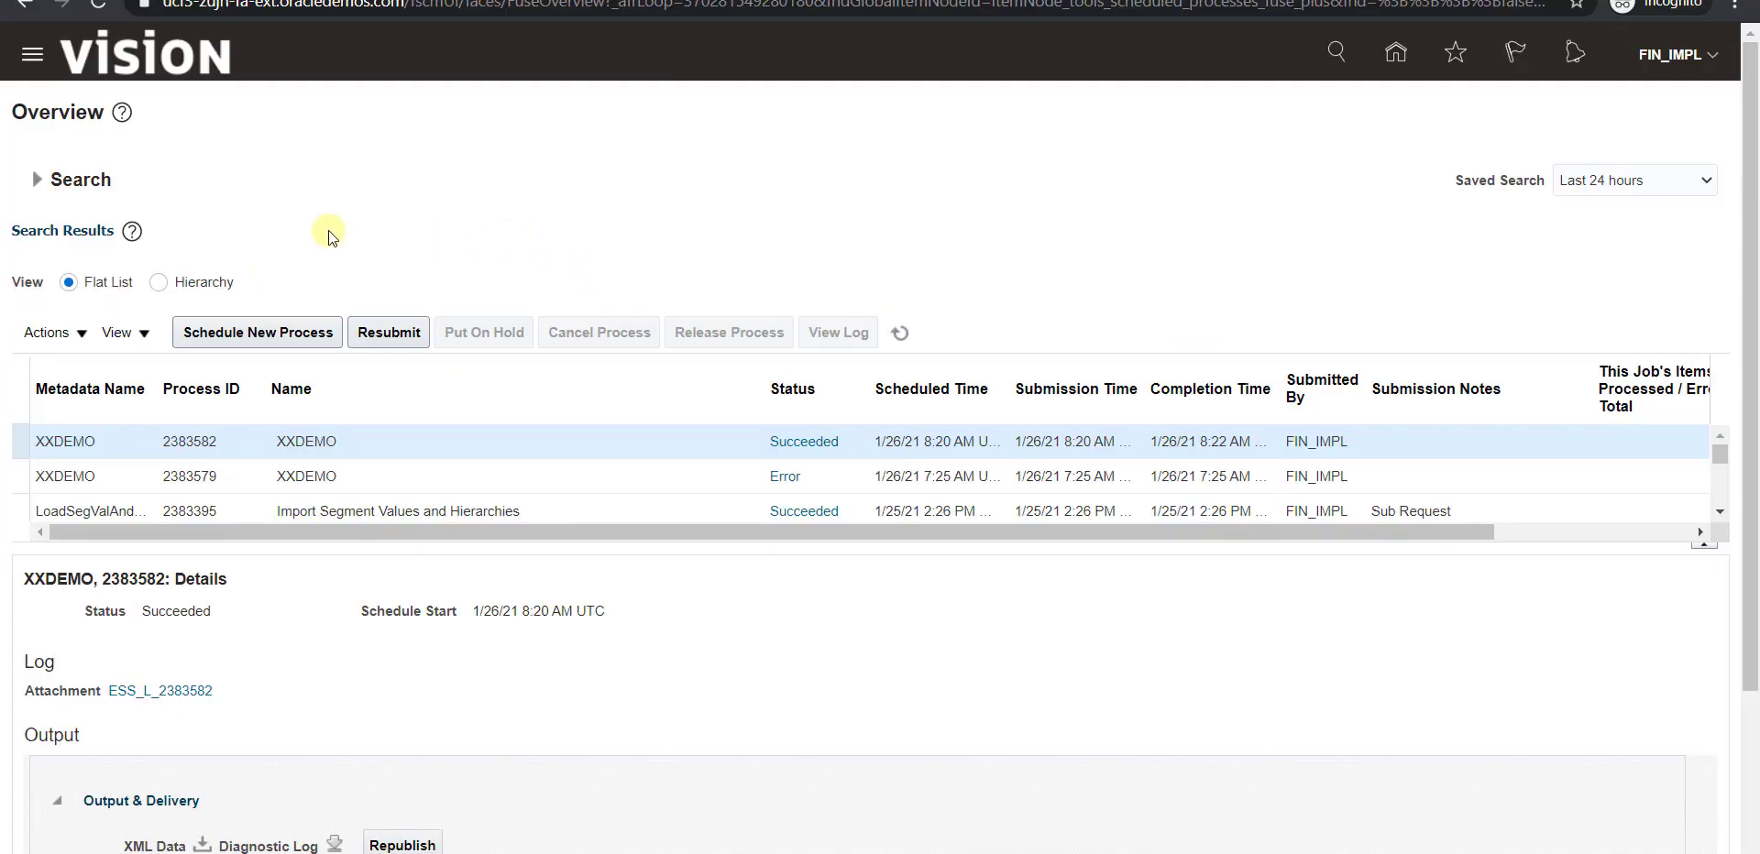
{"action": "left_click", "coordinate": [255, 343]}
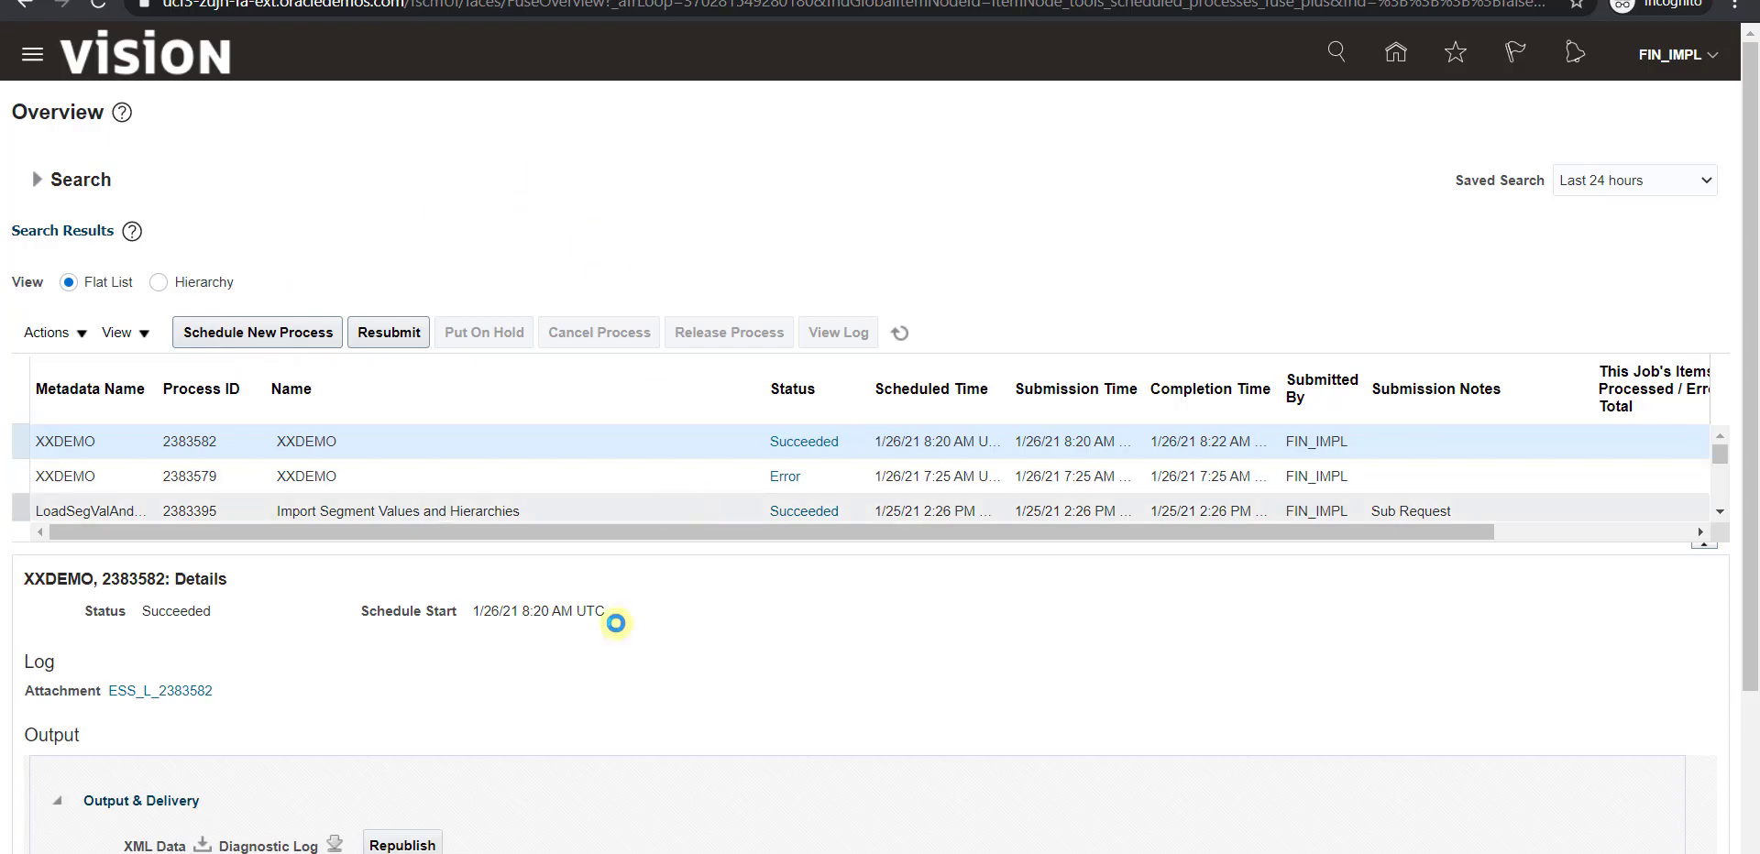
{"action": "key", "text": "alt+Tab"}
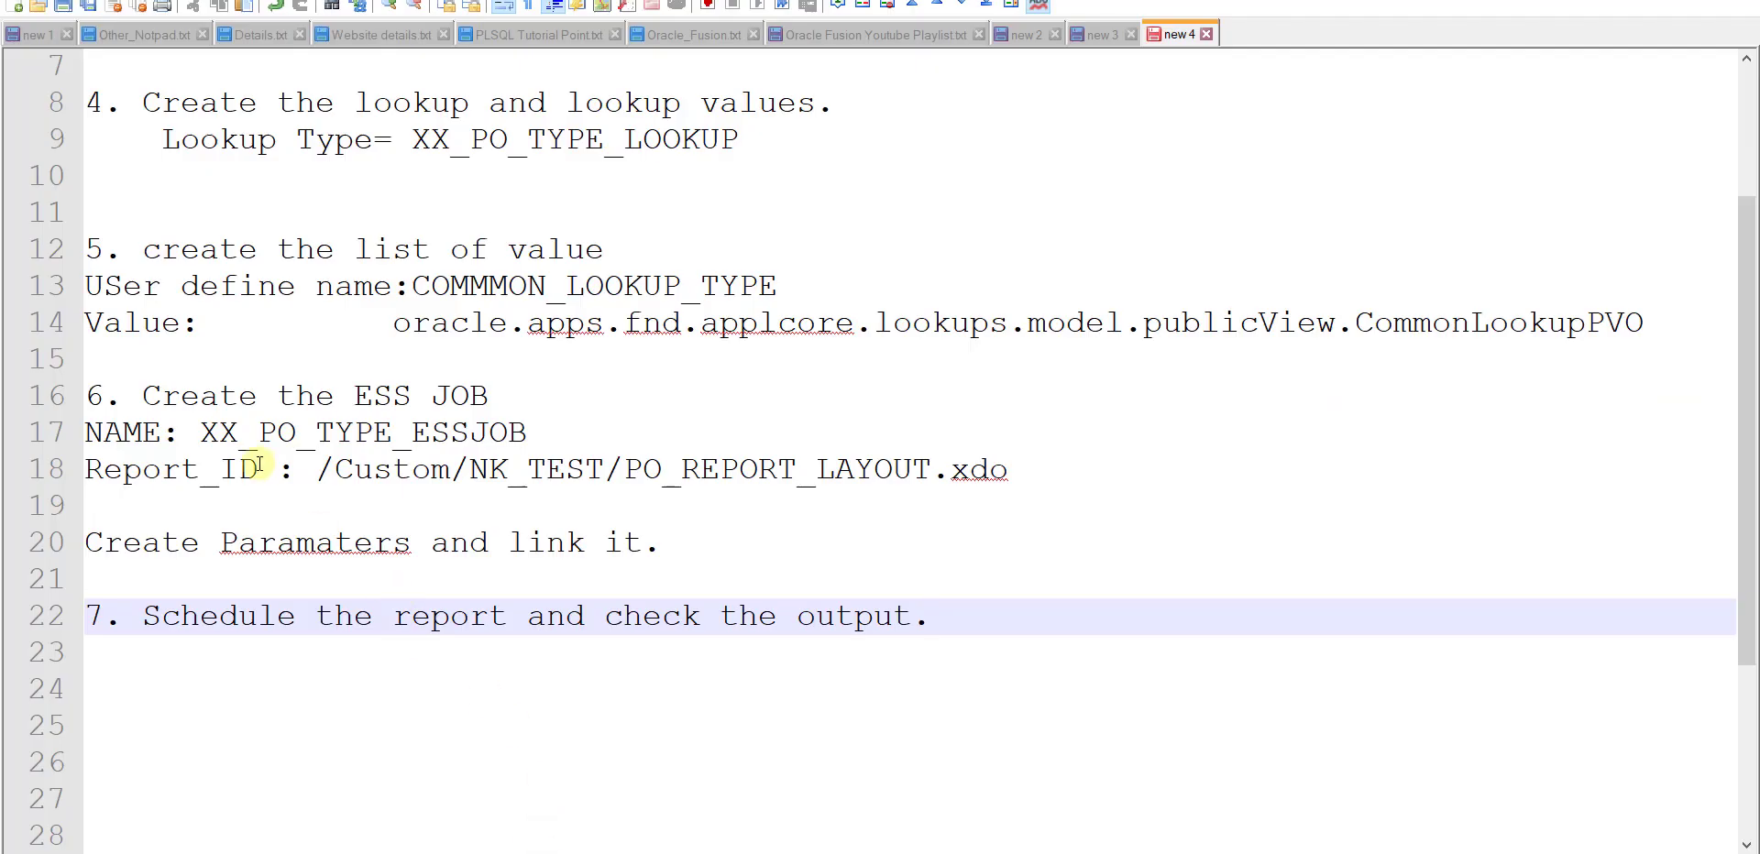
{"action": "double_click", "coordinate": [289, 437]}
{"action": "key", "text": "ctrl+c"}
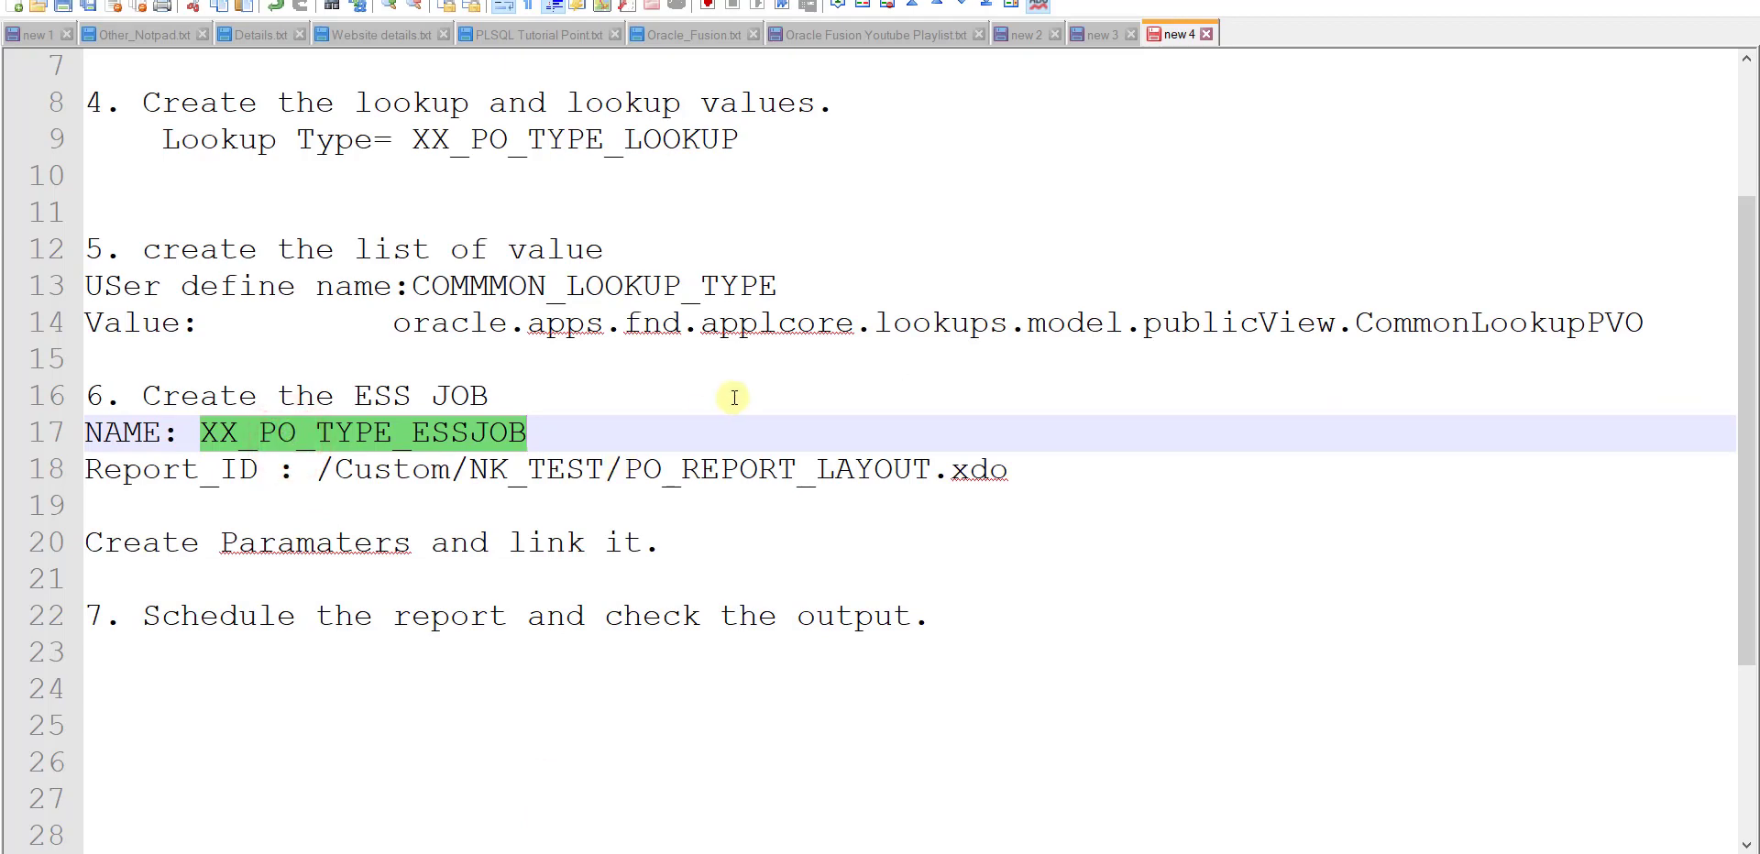
Back in Oracle Fusion, schedule a new process of type Job, searching for and selecting XX_PO_TYPE_ESSJOB as its name.
{"action": "key", "text": "alt+Tab"}
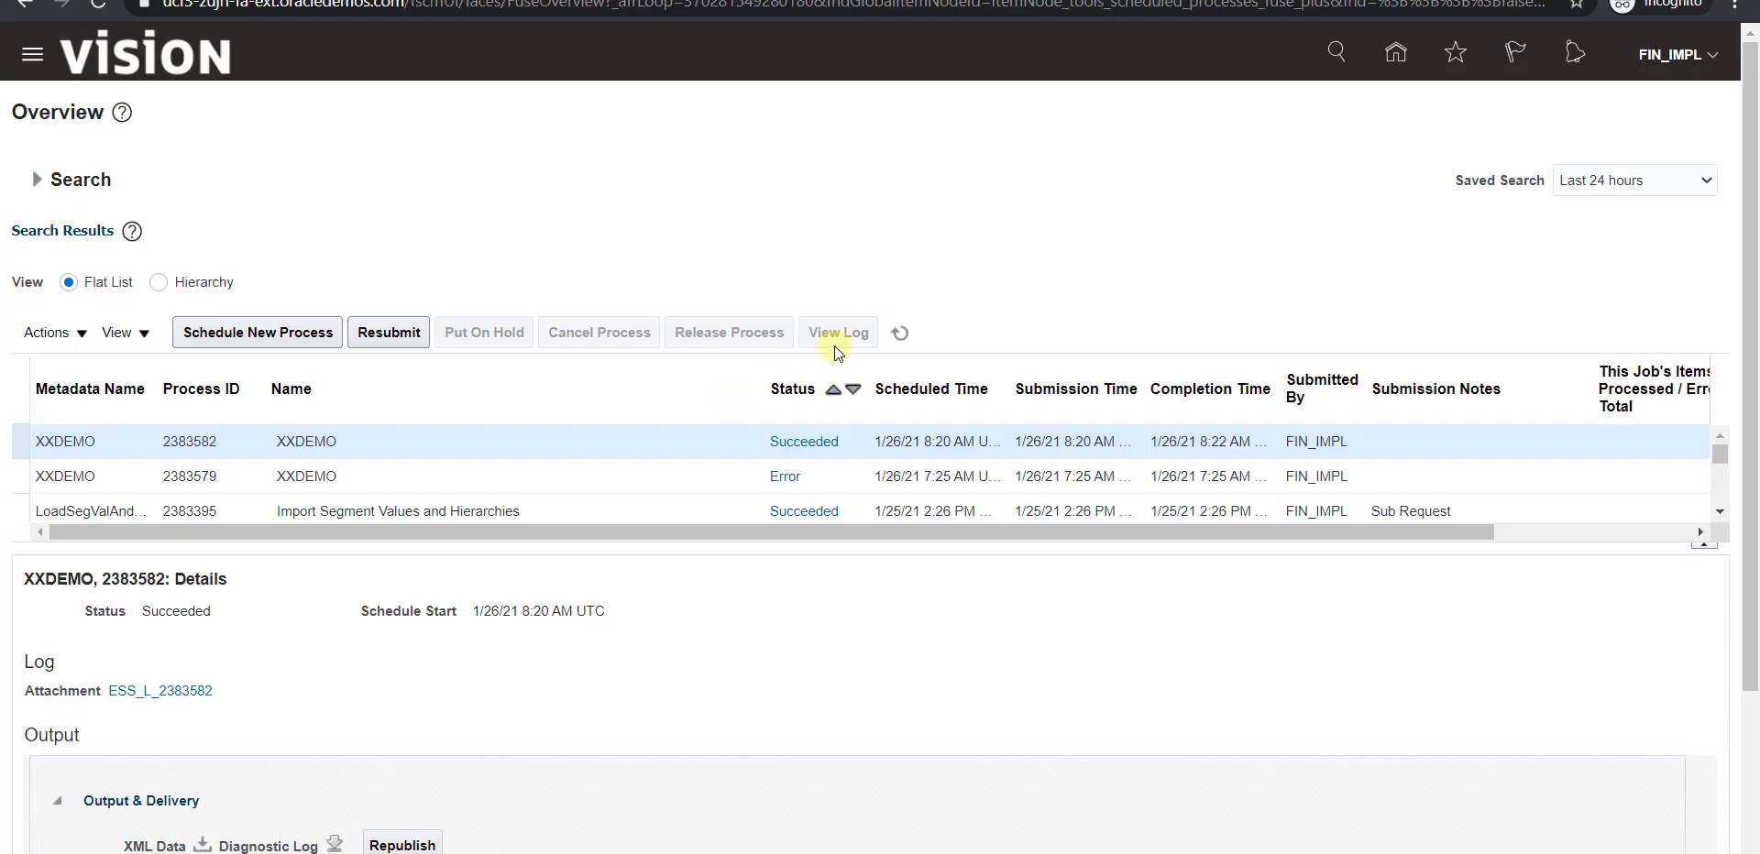
{"action": "left_click", "coordinate": [258, 332]}
{"action": "left_click", "coordinate": [548, 465]}
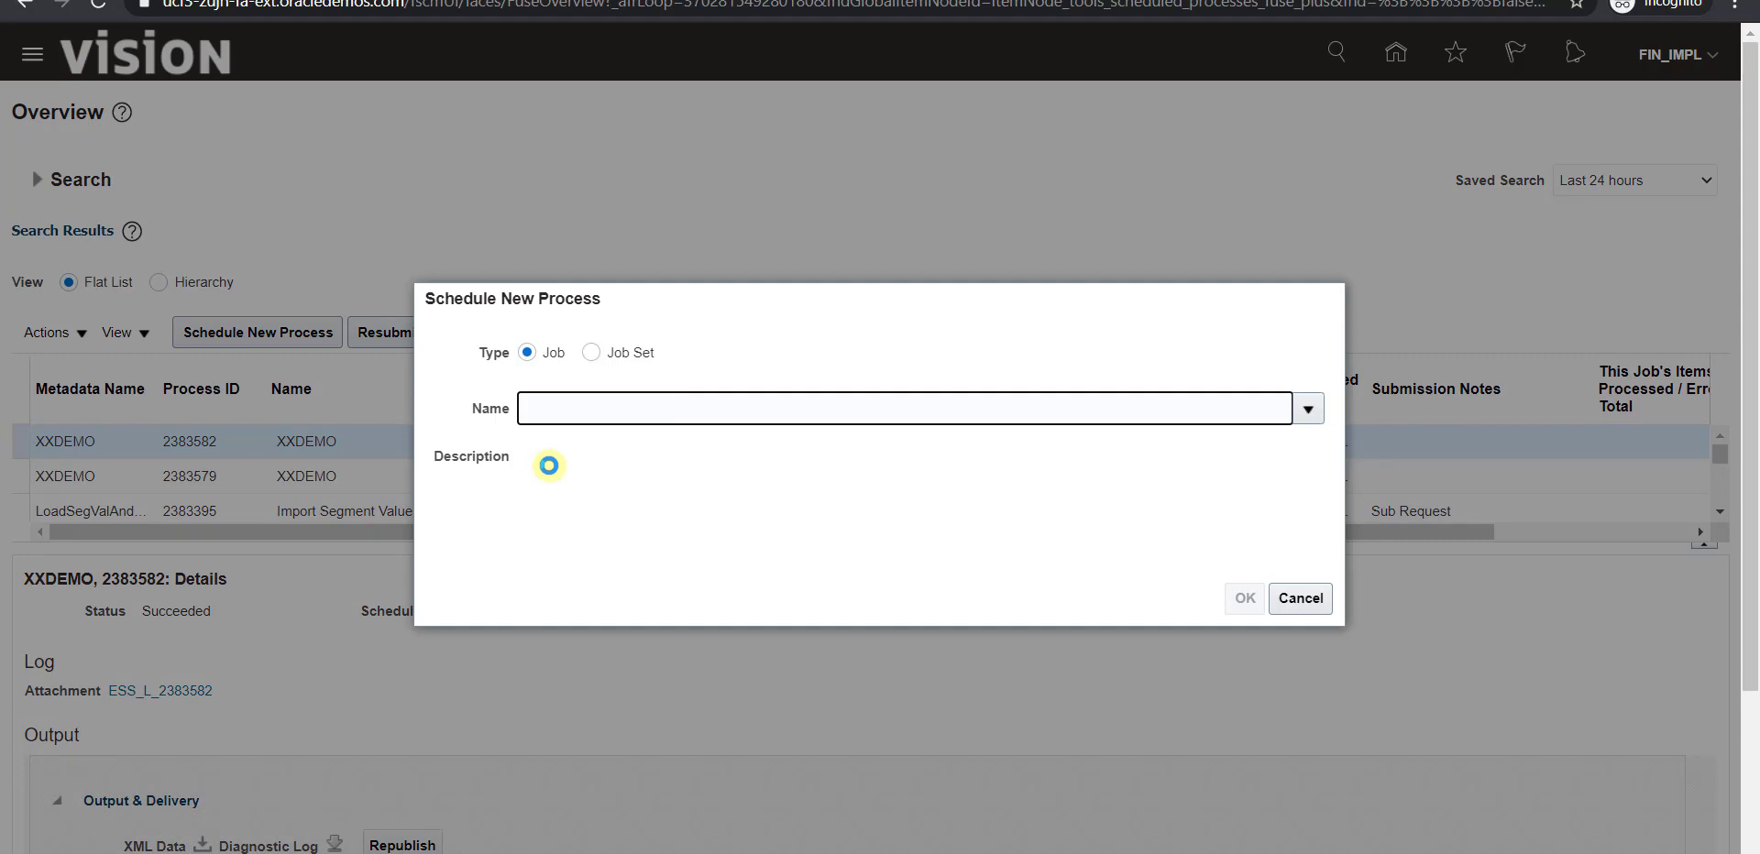
{"action": "key", "text": "ctrl+v"}
{"action": "key", "text": "Tab"}
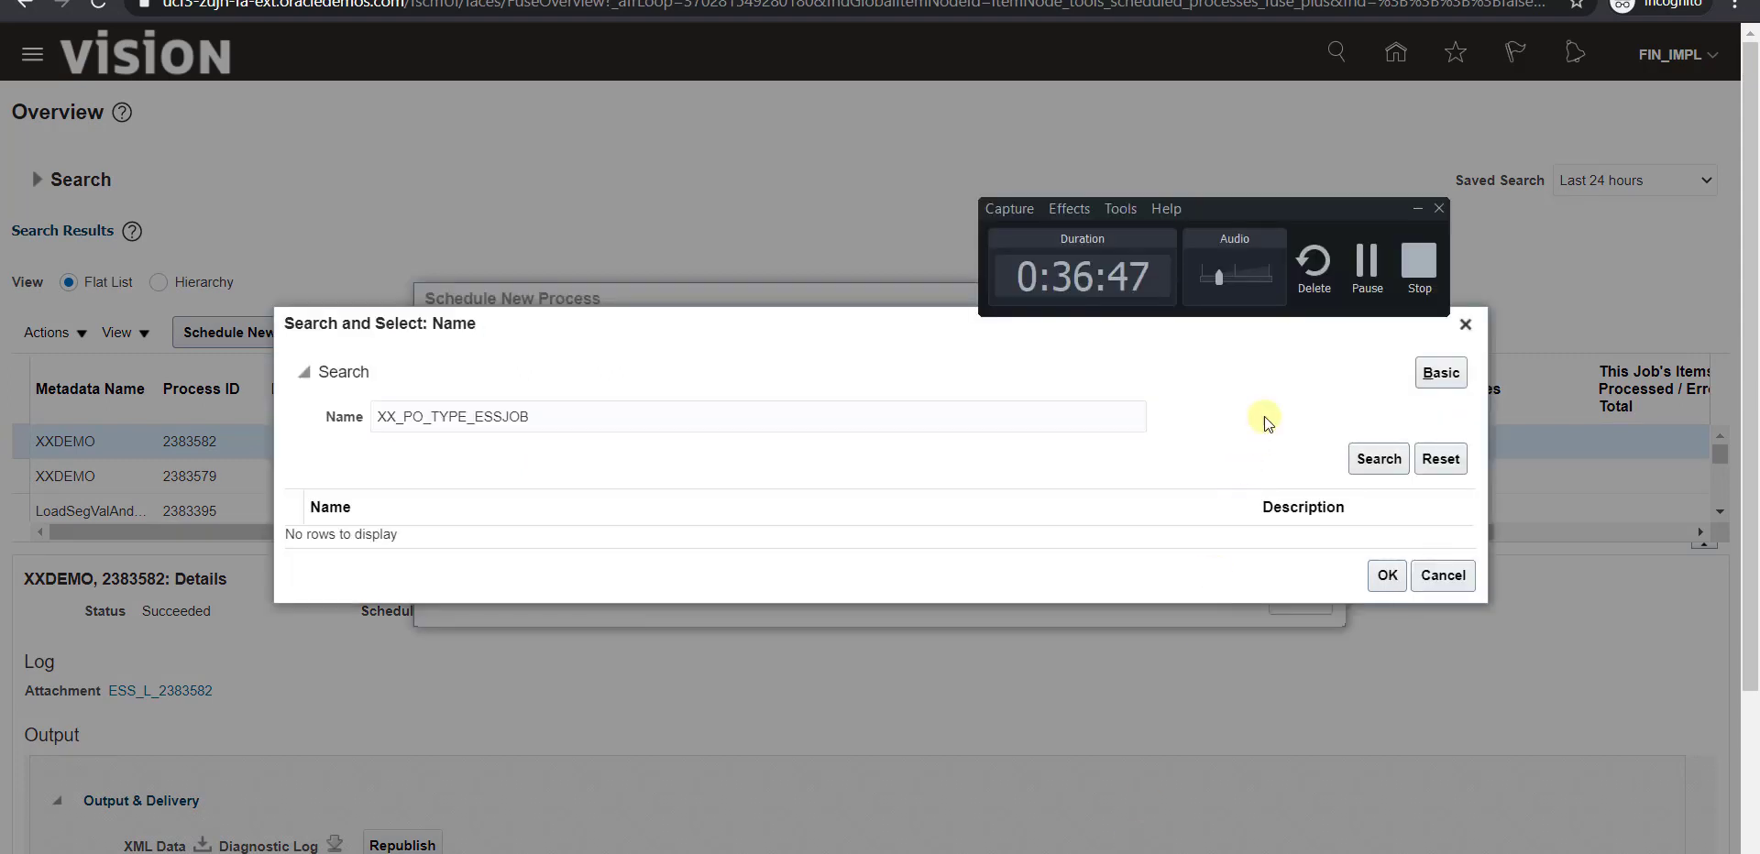
{"action": "left_click", "coordinate": [1366, 265]}
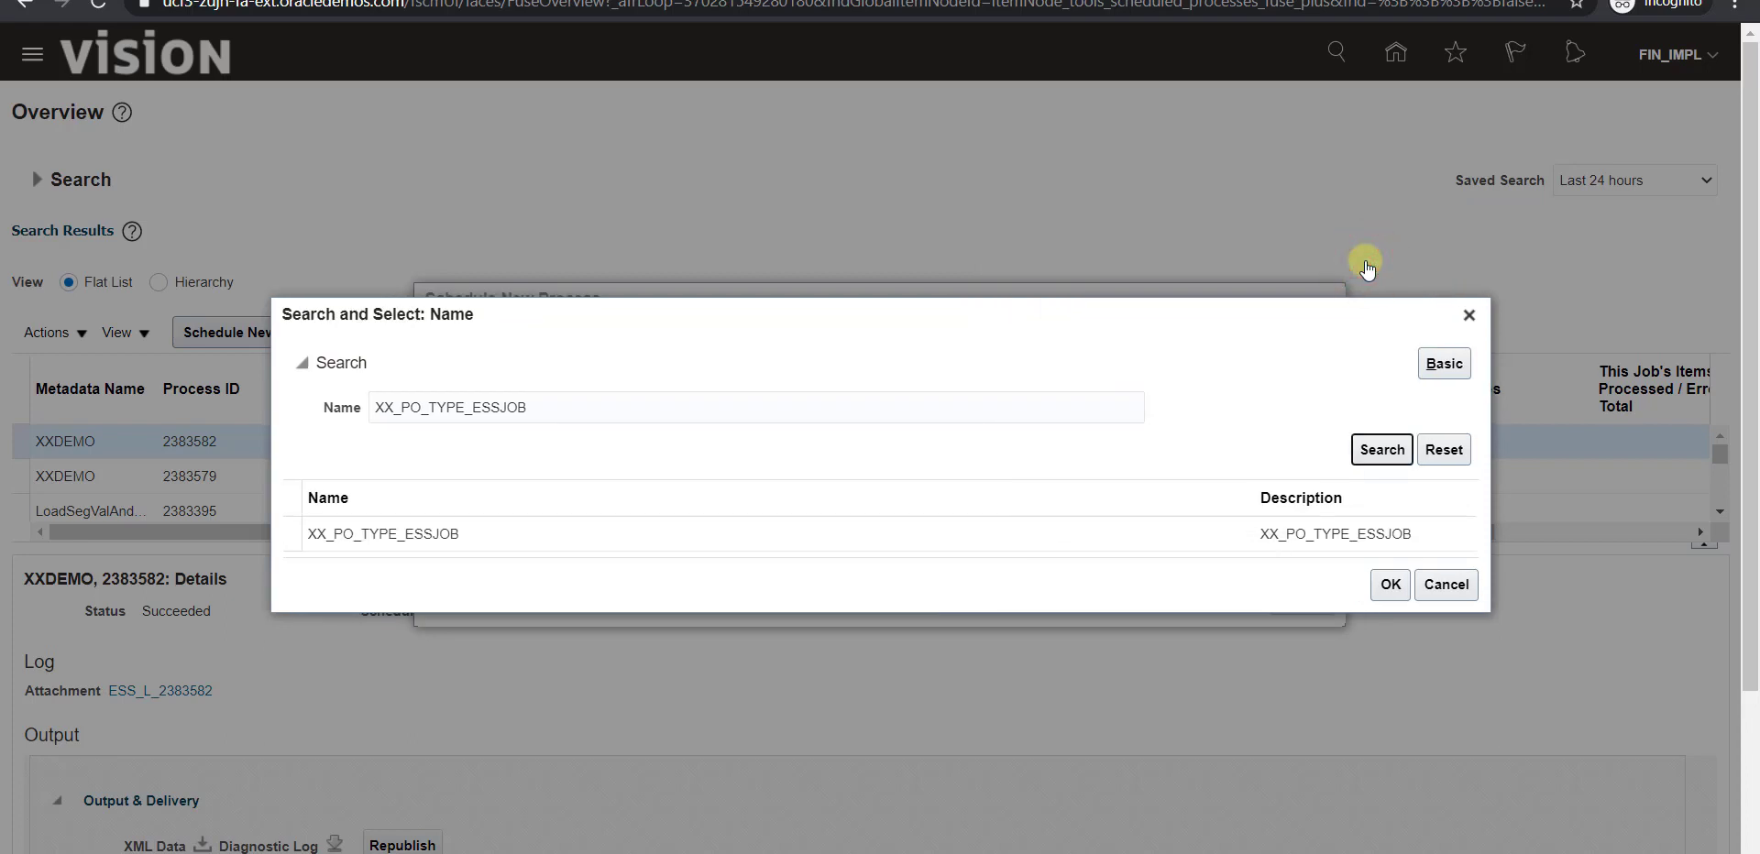
{"action": "left_click", "coordinate": [384, 534]}
{"action": "left_click", "coordinate": [1389, 584]}
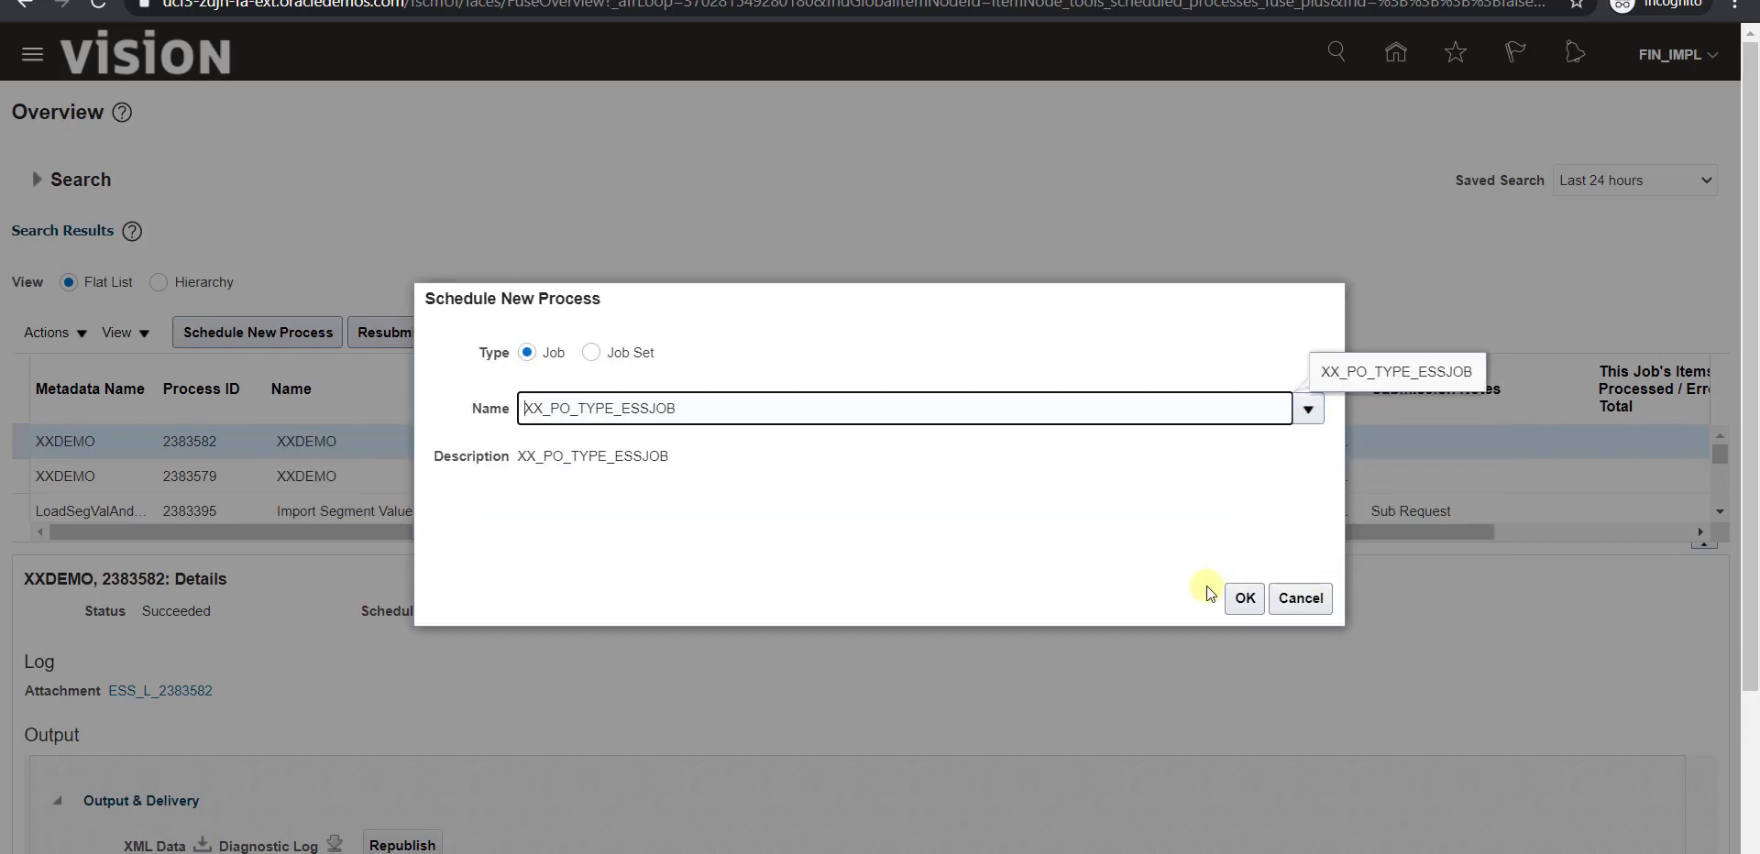
{"action": "left_click", "coordinate": [1240, 601]}
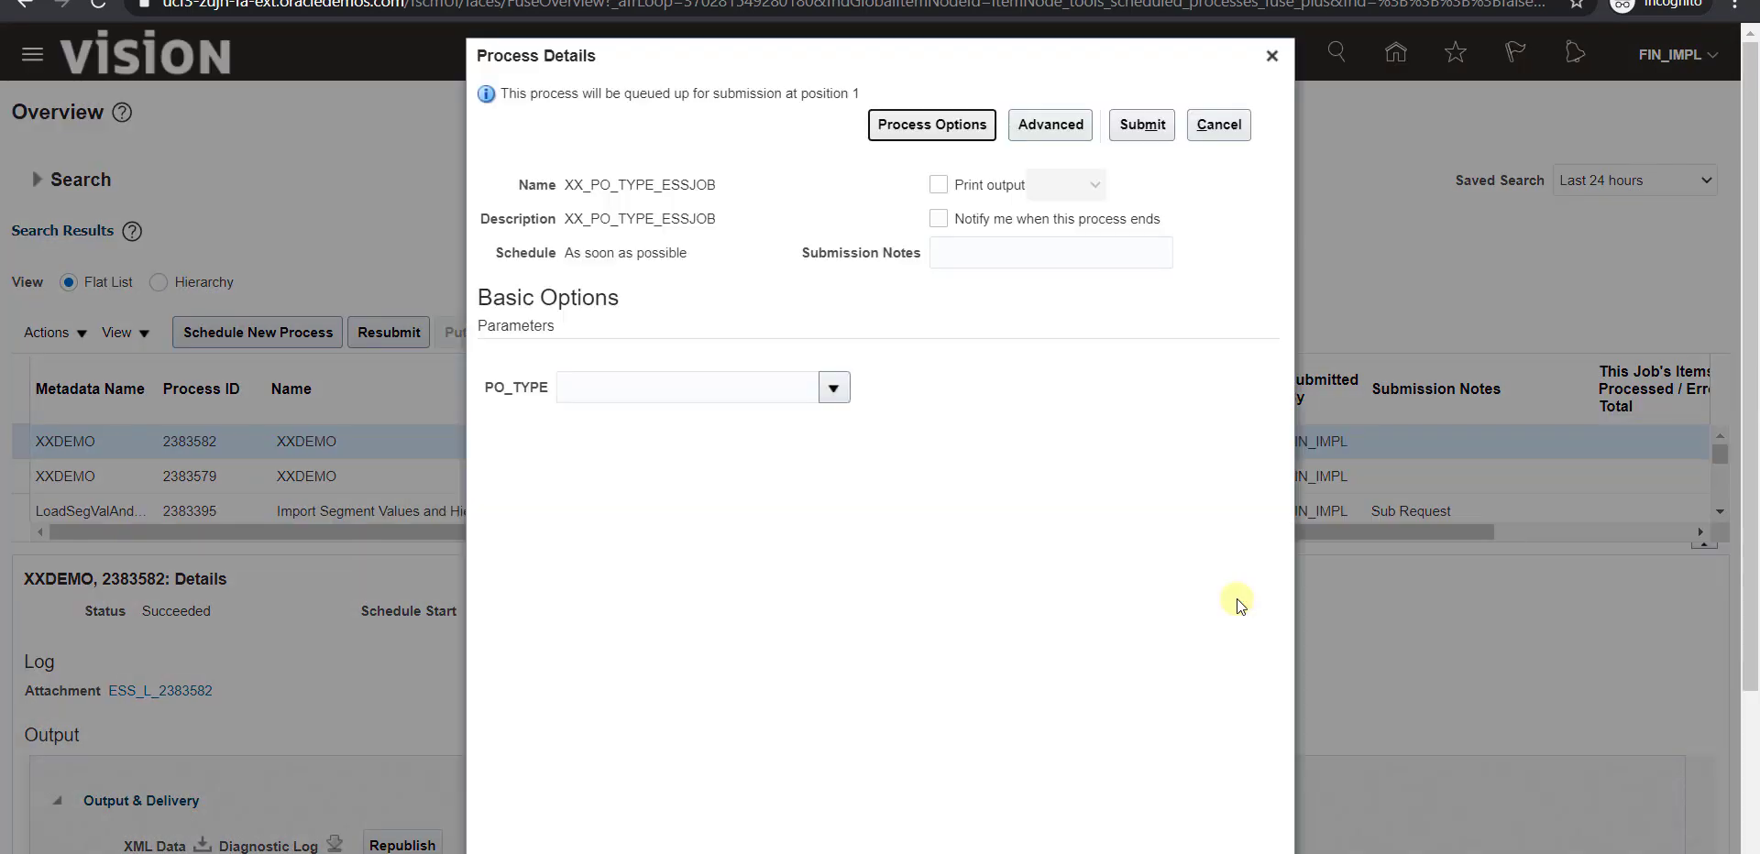
Set the PO_TYPE parameter to STANDARD, submit the process and dismiss the confirmation.
{"action": "left_click", "coordinate": [834, 391]}
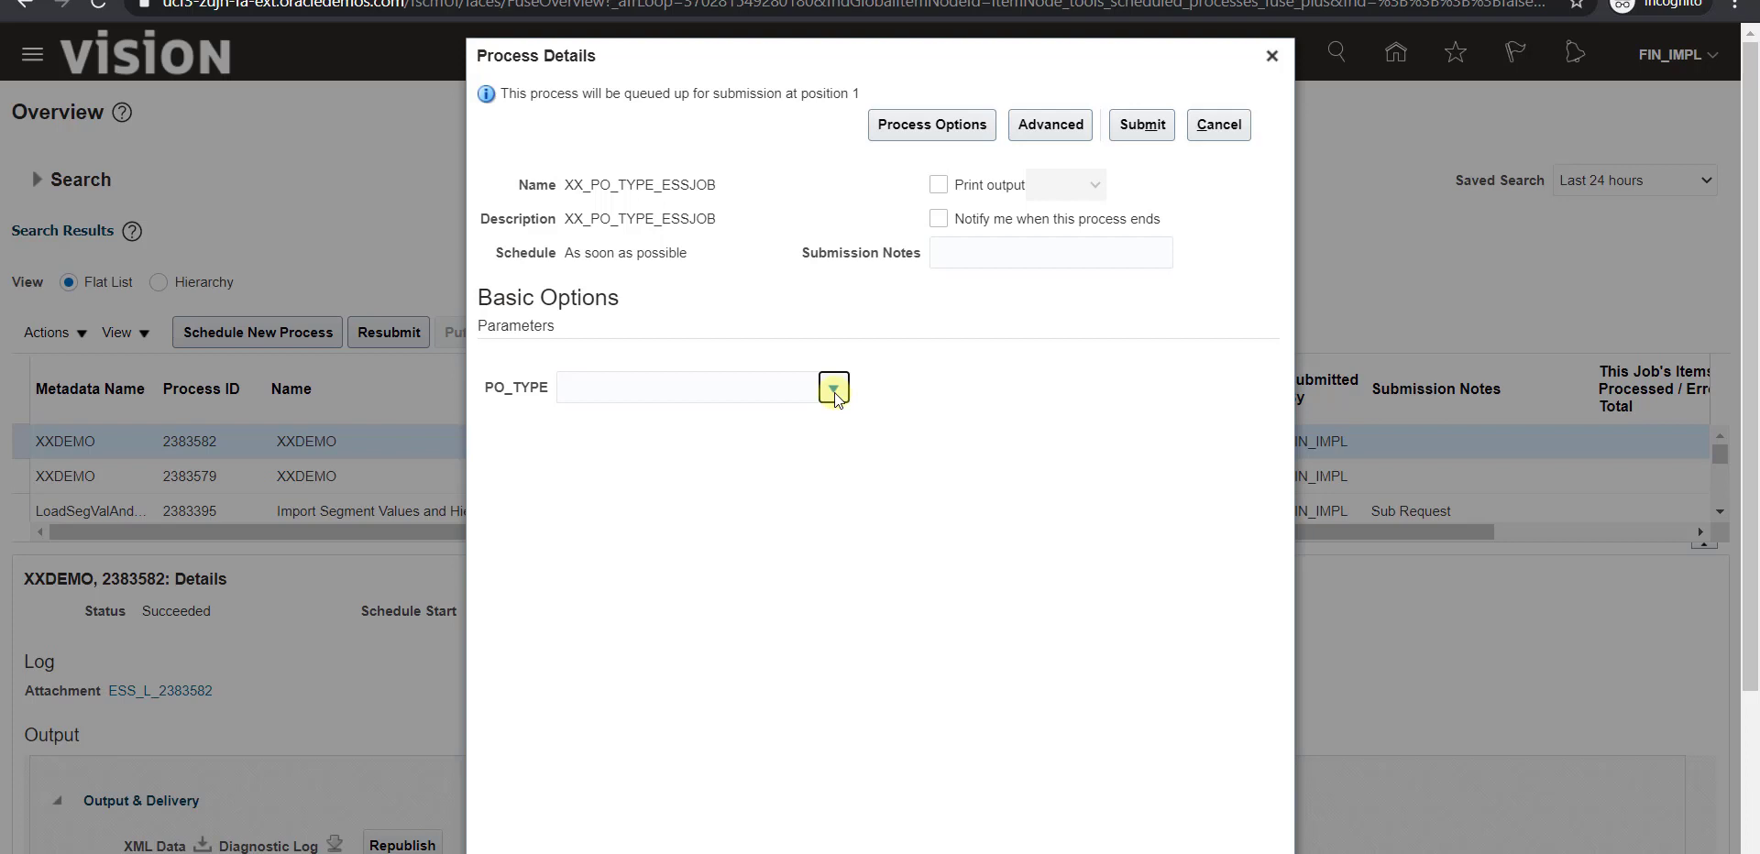
{"action": "left_click", "coordinate": [834, 391]}
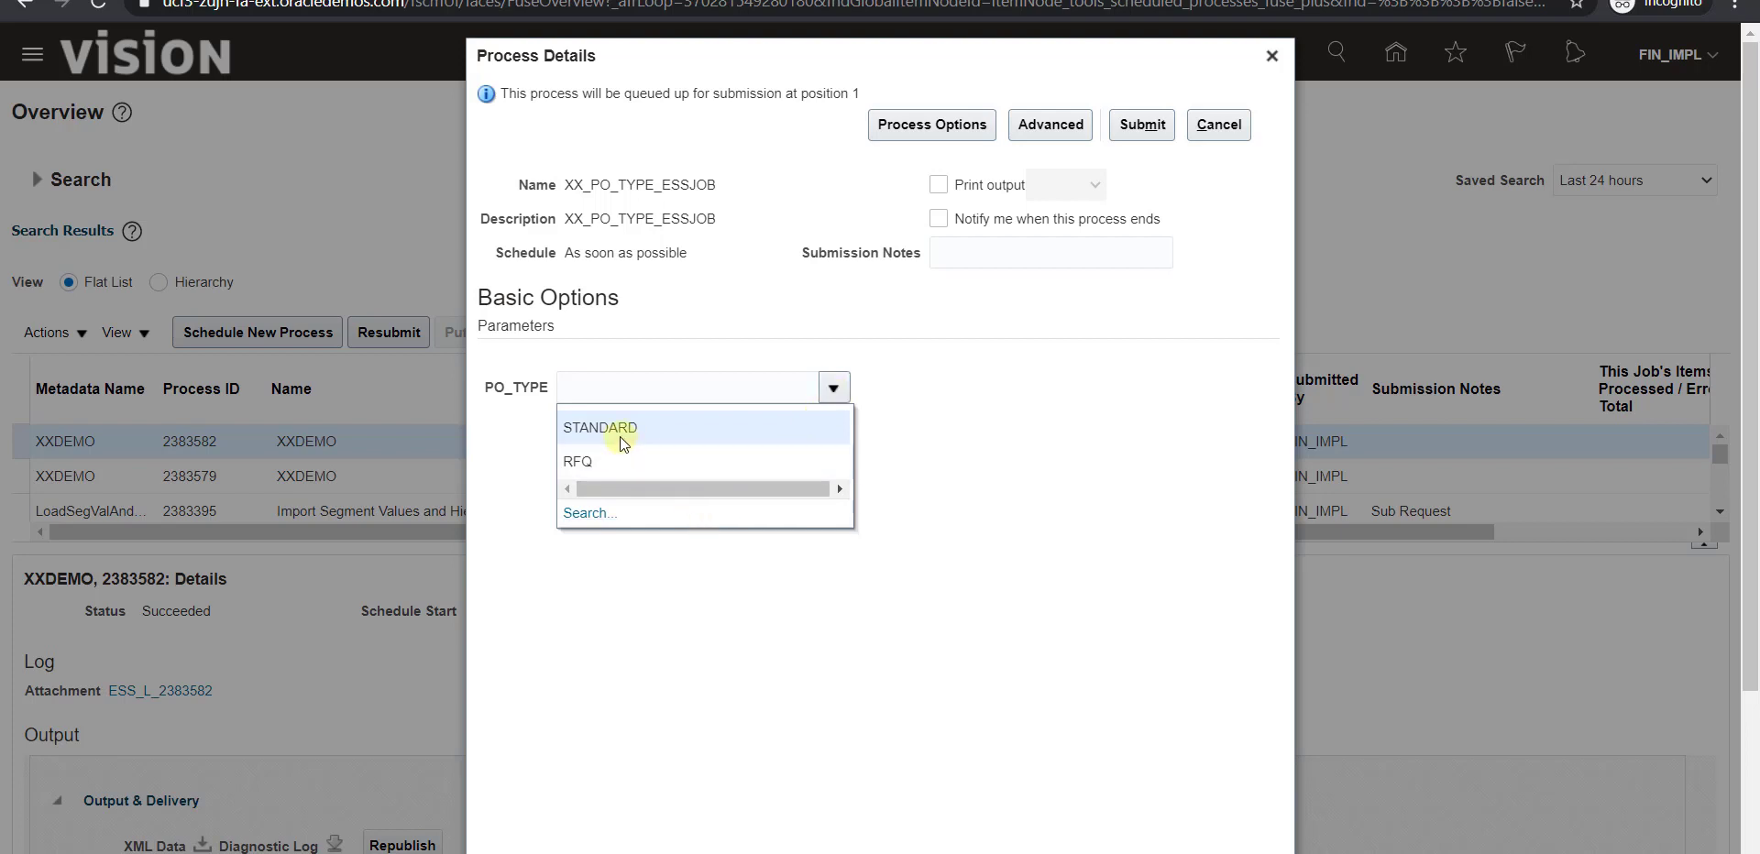
{"action": "left_click", "coordinate": [601, 486]}
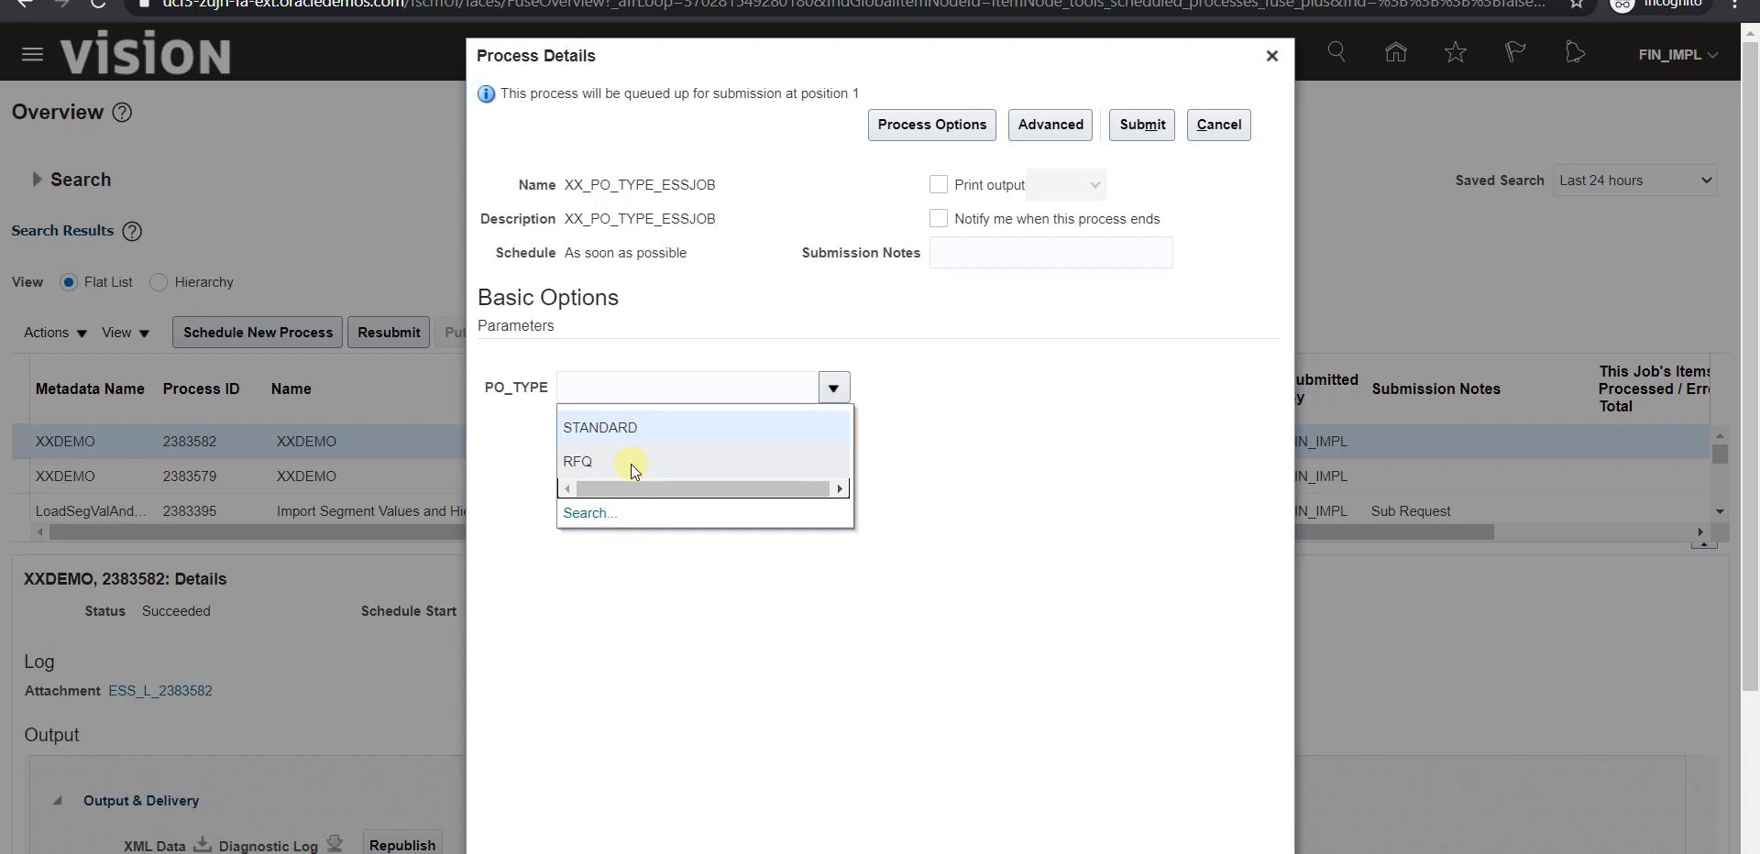
{"action": "left_click", "coordinate": [603, 429]}
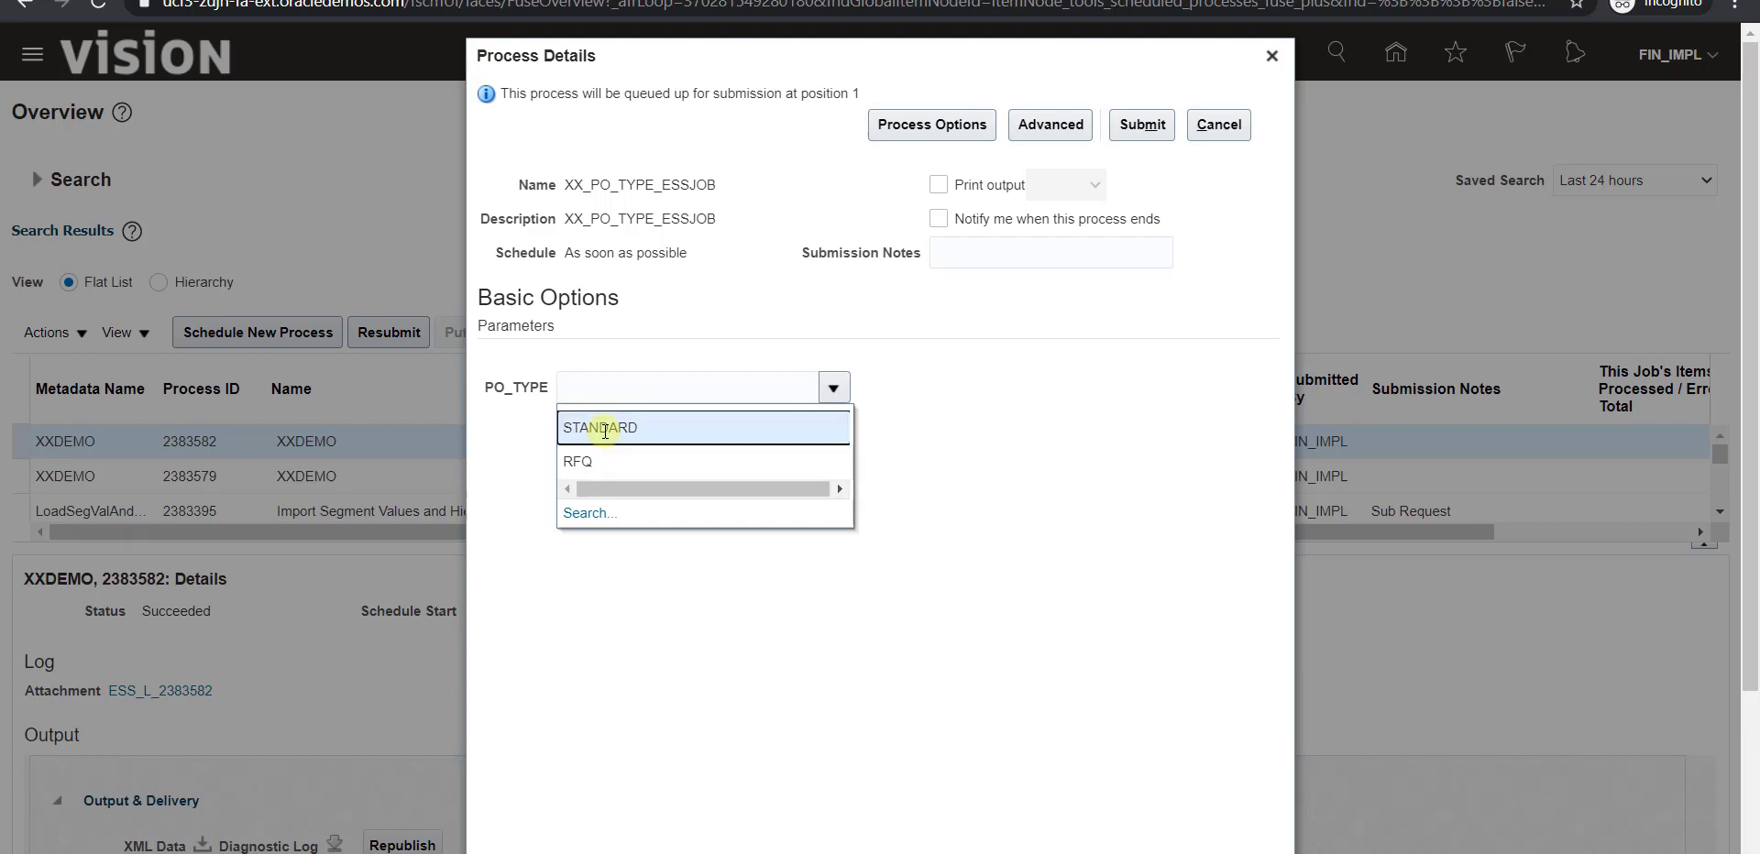
{"action": "key", "text": "Escape"}
{"action": "type", "text": "STANDARD"}
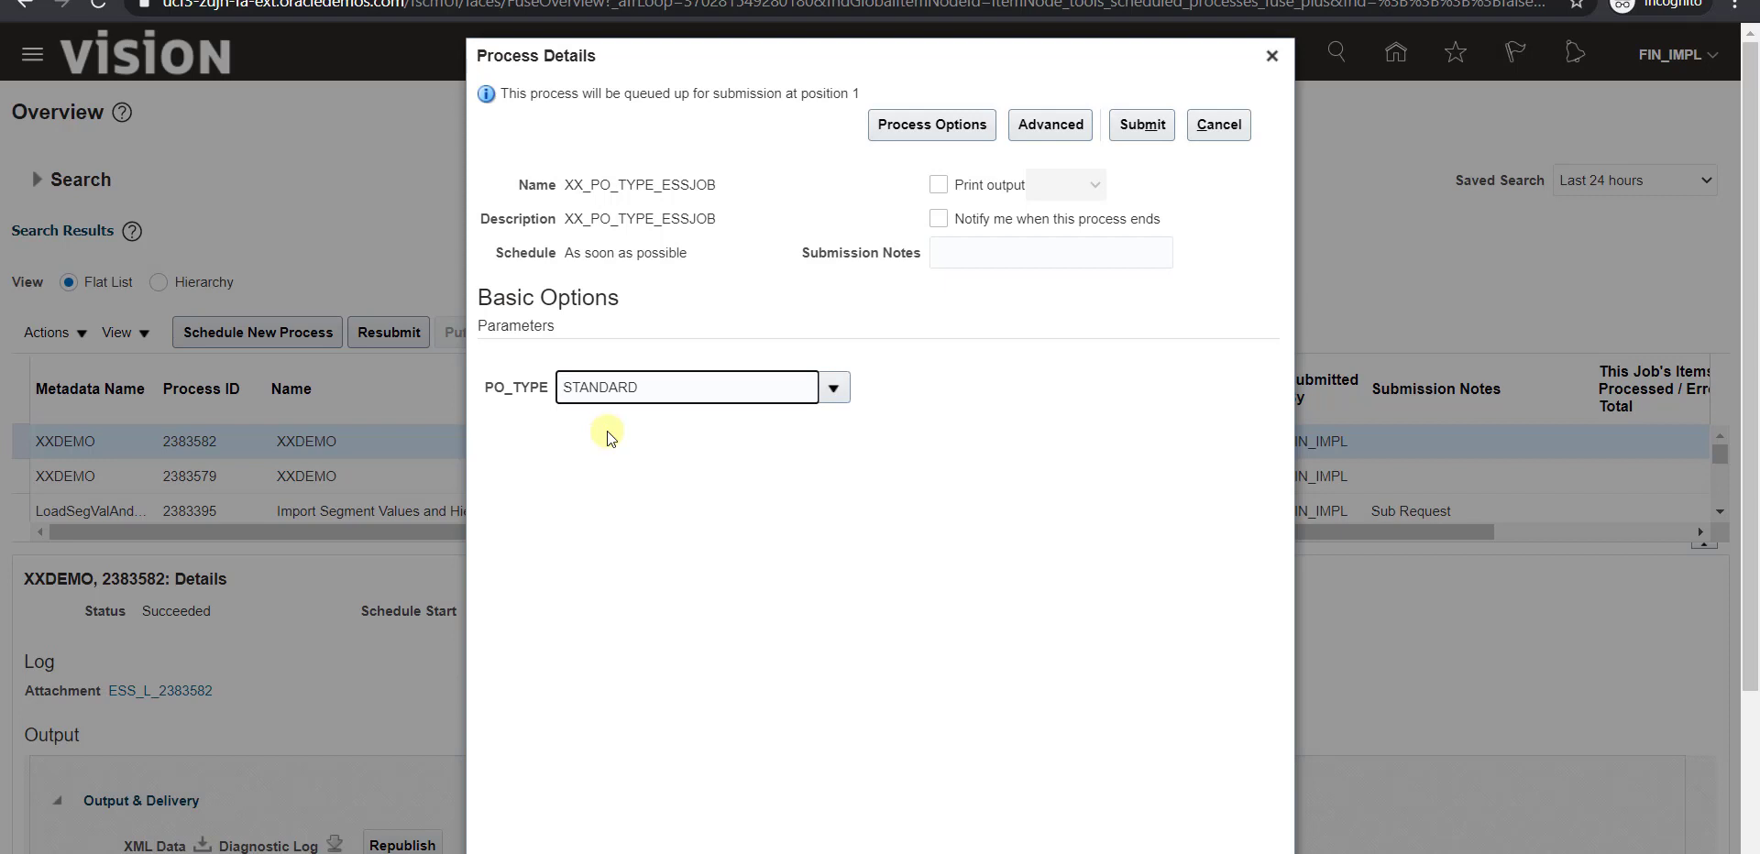
{"action": "left_click", "coordinate": [1130, 134]}
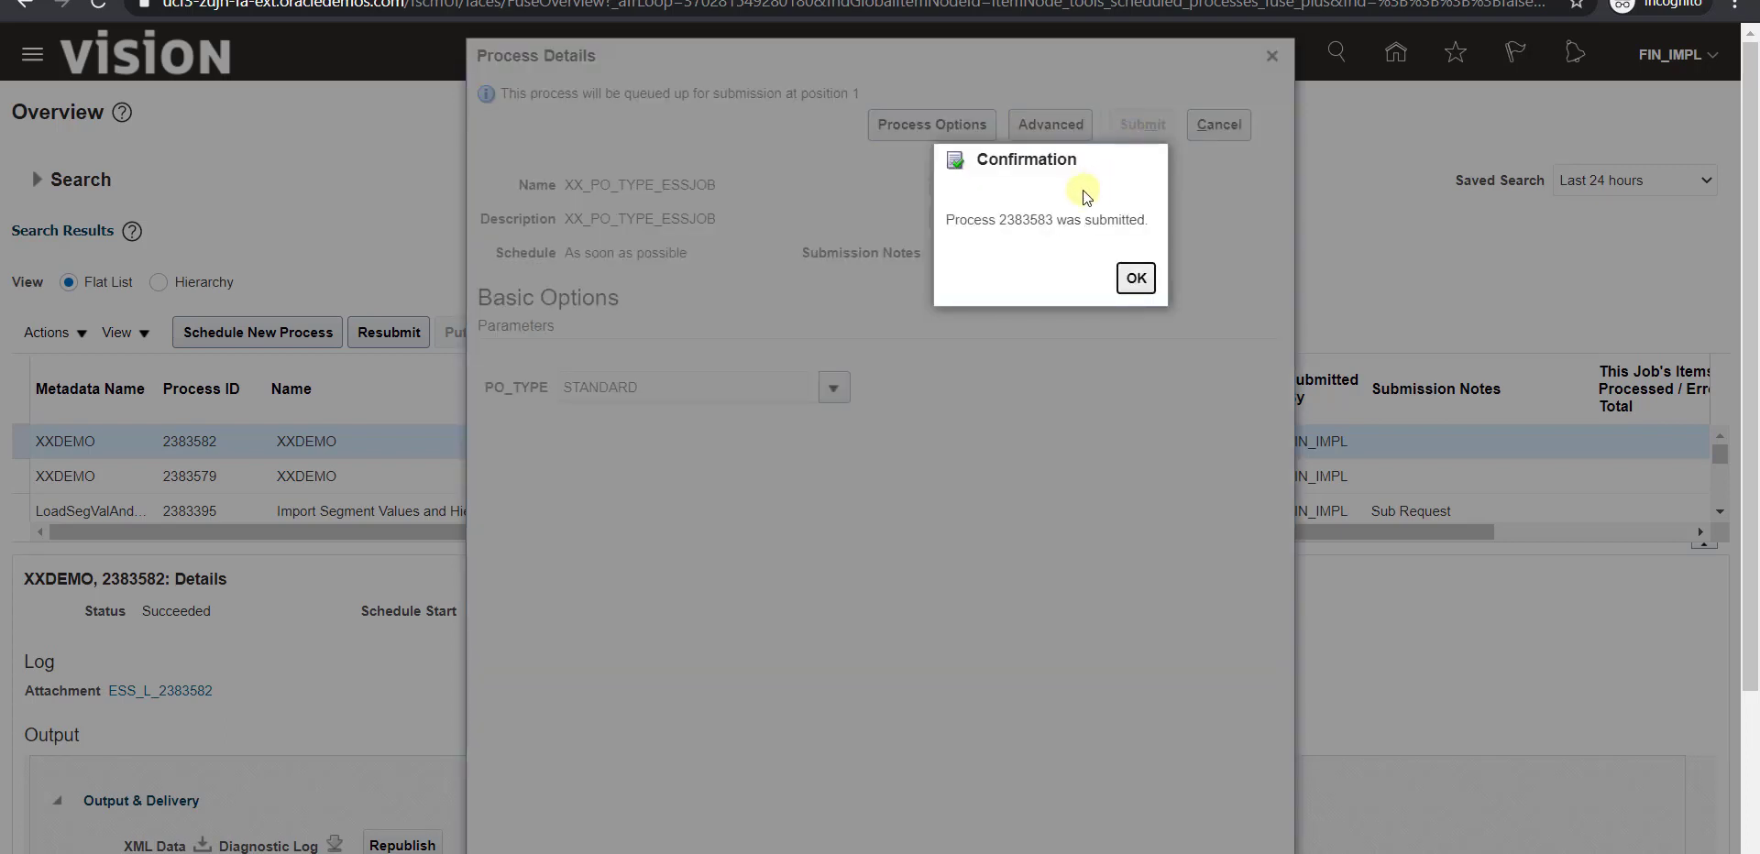
{"action": "double_click", "coordinate": [1027, 220]}
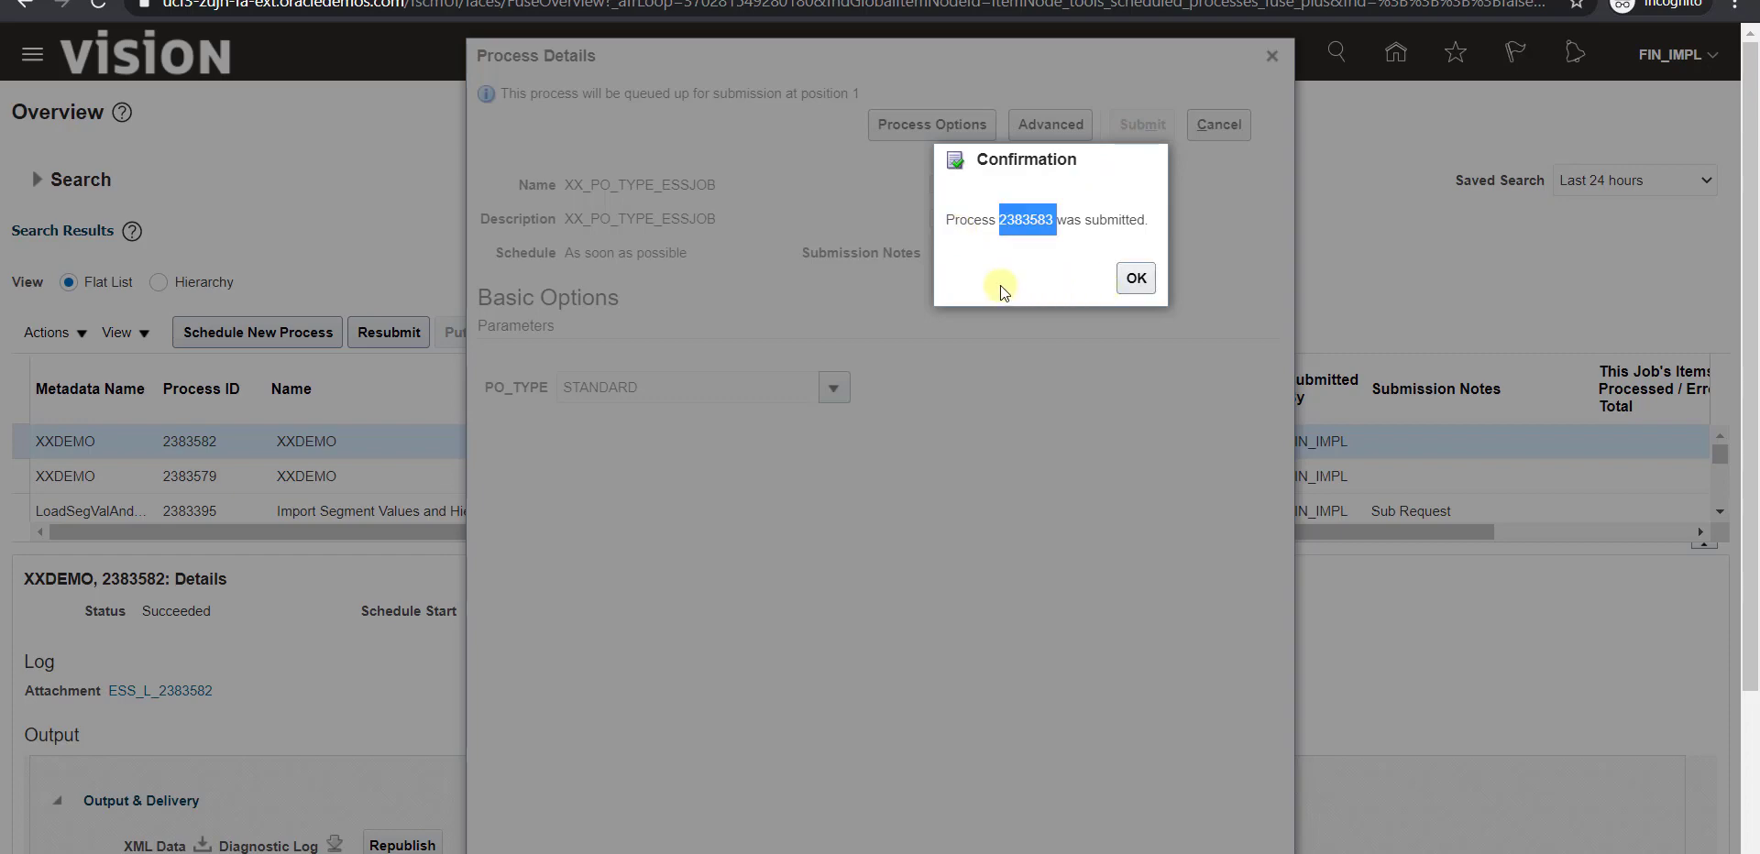
{"action": "key", "text": "Return"}
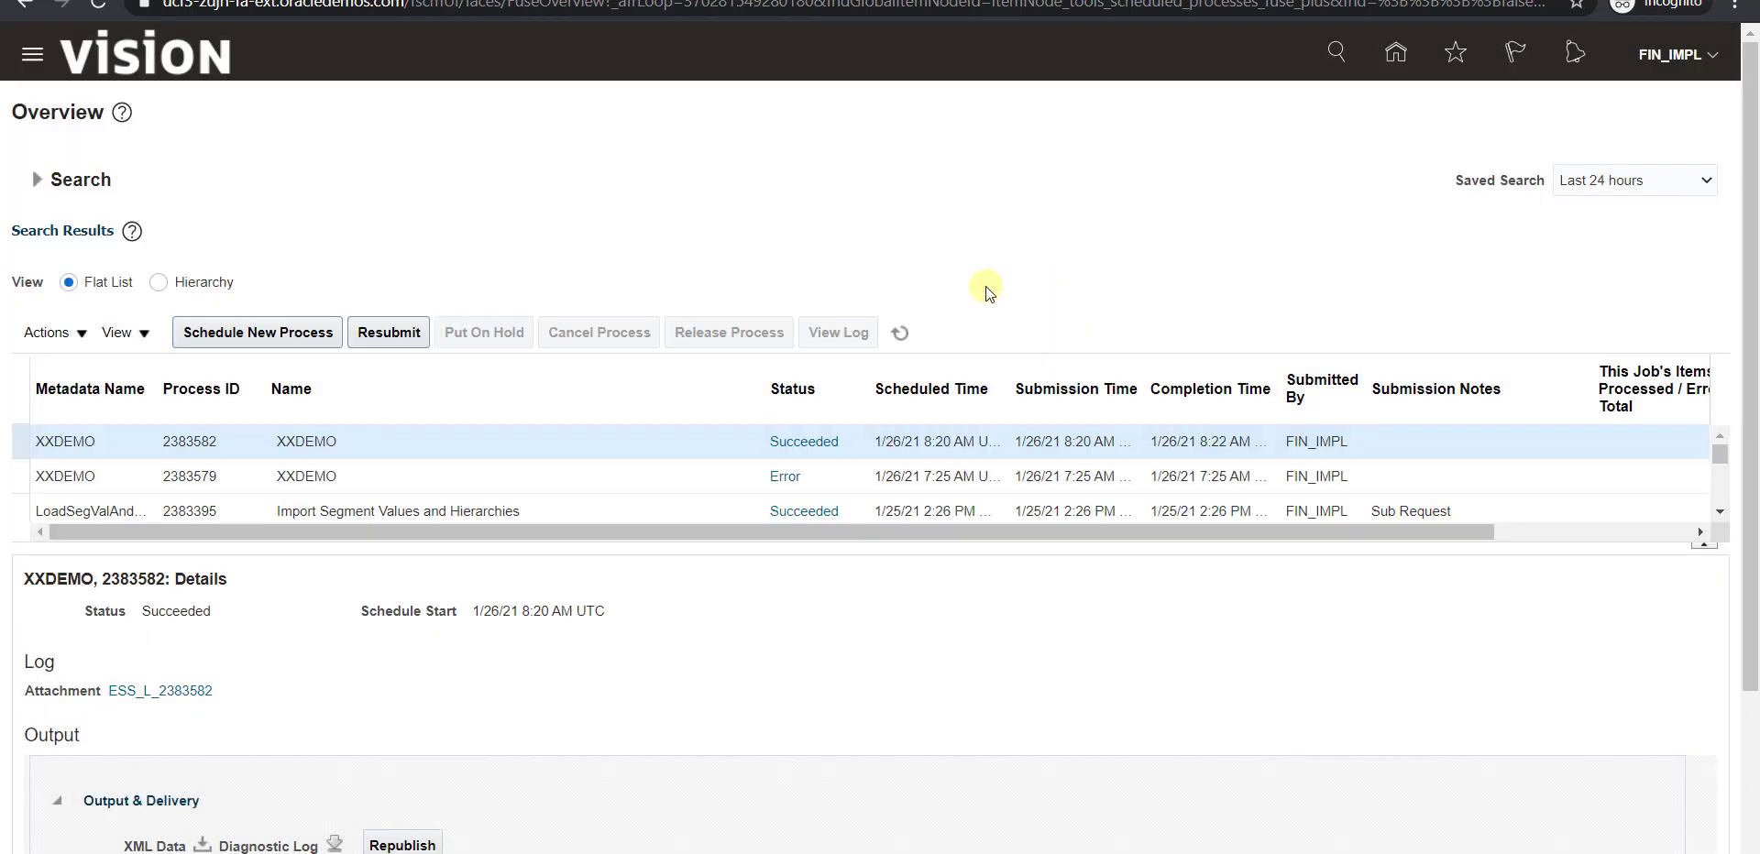
Refresh the scheduled processes list until the XX_PO_TYPE_ESSJOB run finishes, and check its job status information.
{"action": "left_click", "coordinate": [900, 333]}
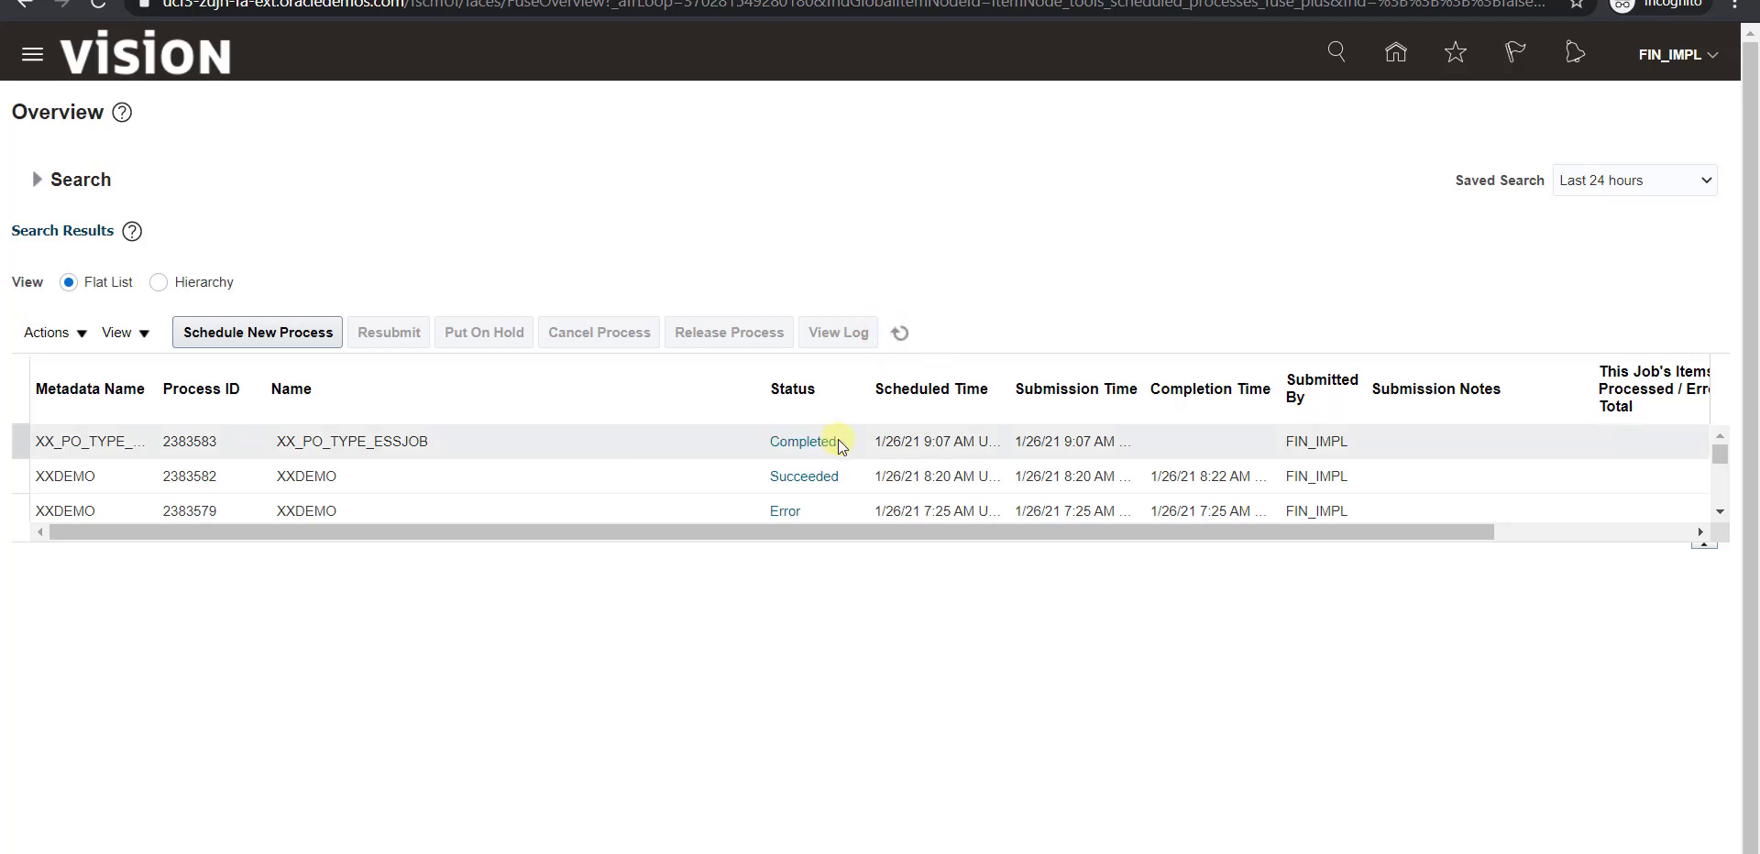
{"action": "left_click", "coordinate": [898, 334]}
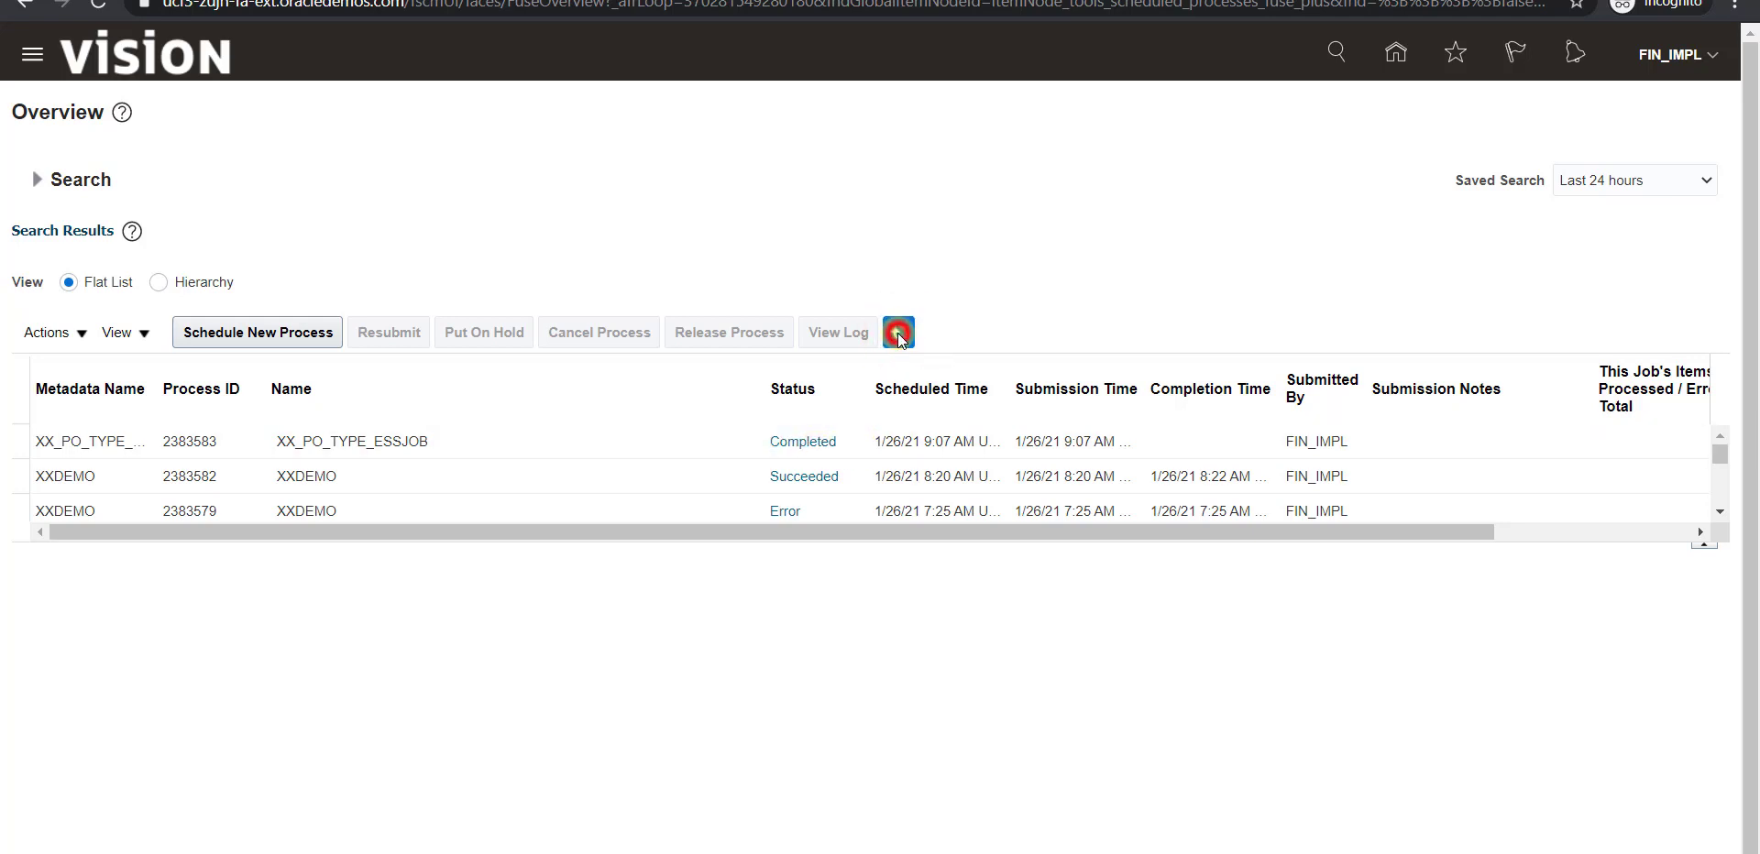
{"action": "left_click", "coordinate": [898, 332]}
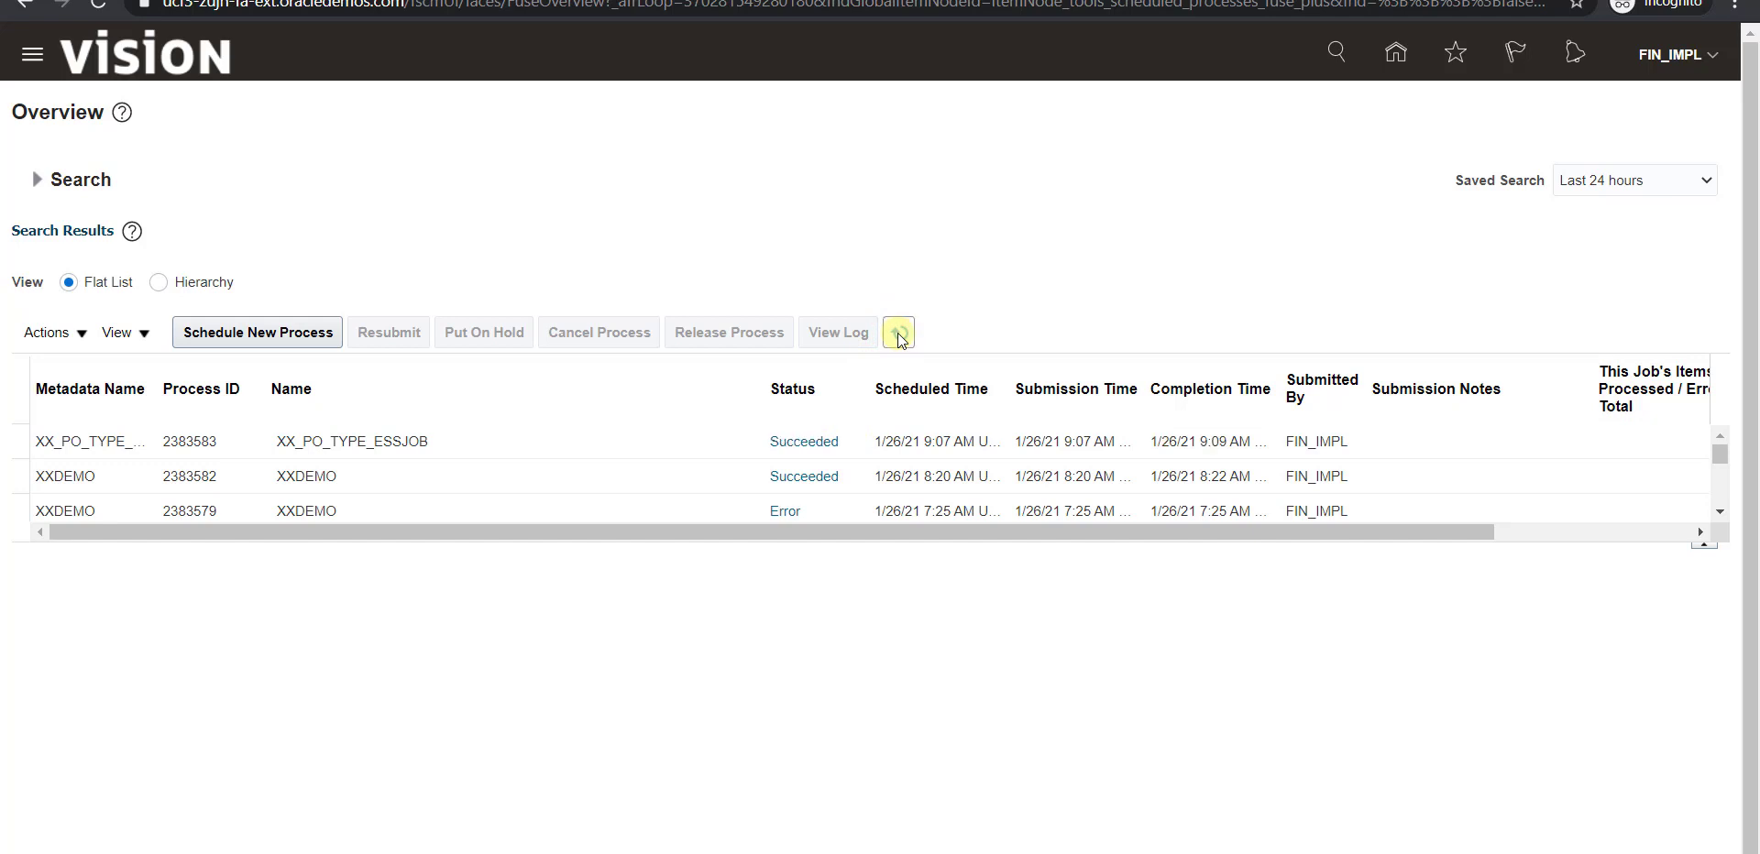
{"action": "left_click", "coordinate": [806, 448]}
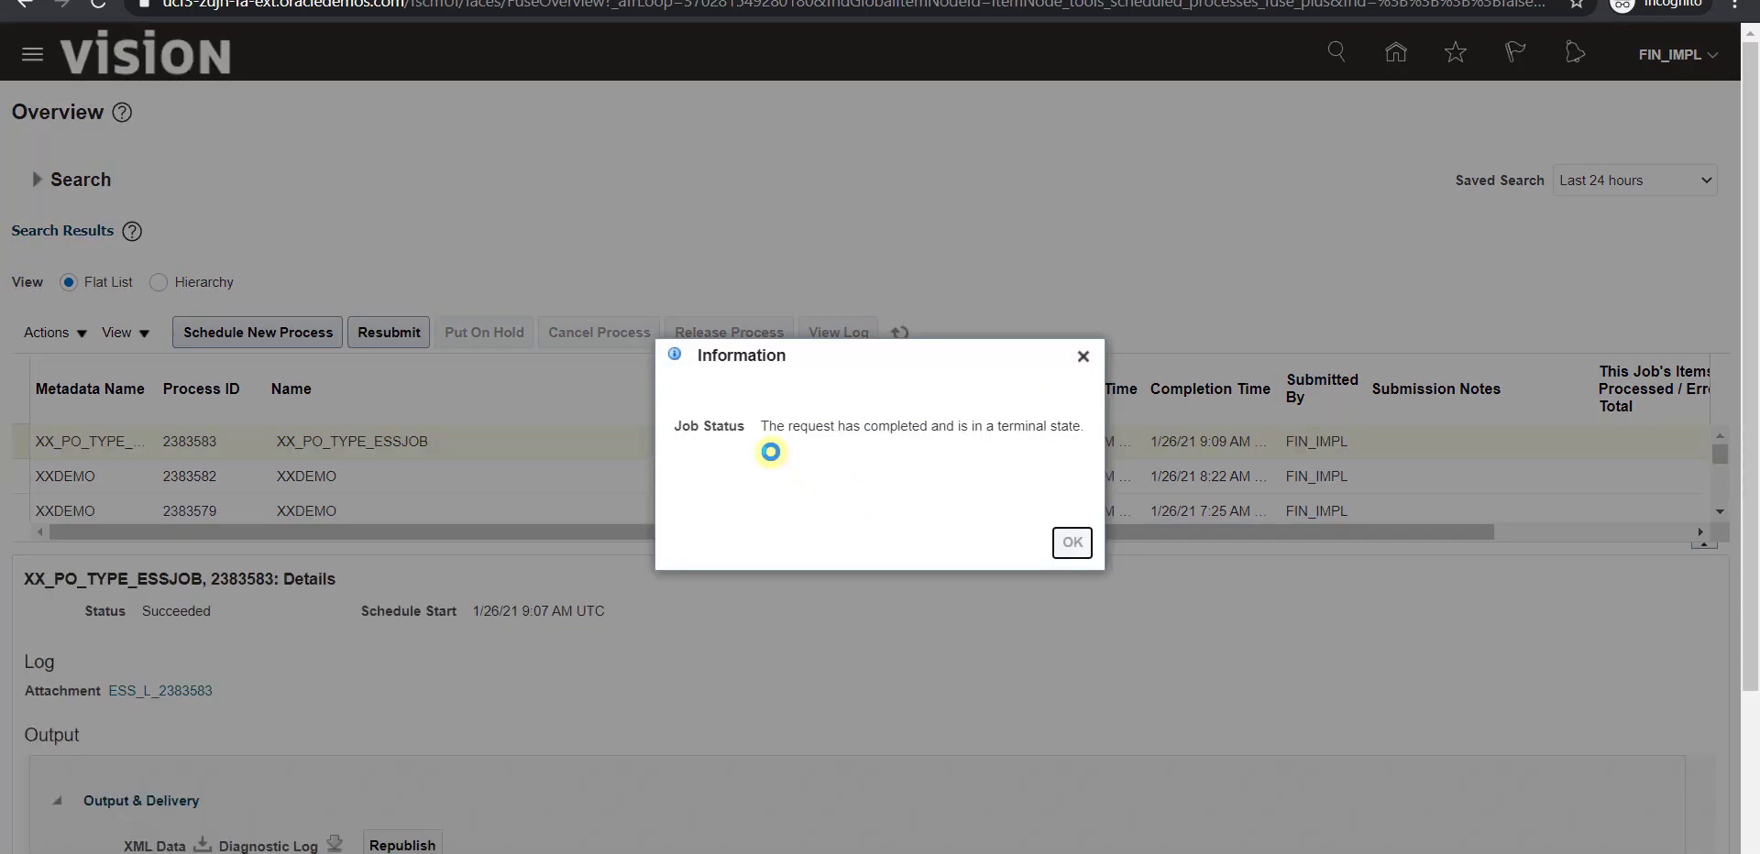
{"action": "left_click", "coordinate": [1074, 543]}
{"action": "left_click", "coordinate": [1085, 357]}
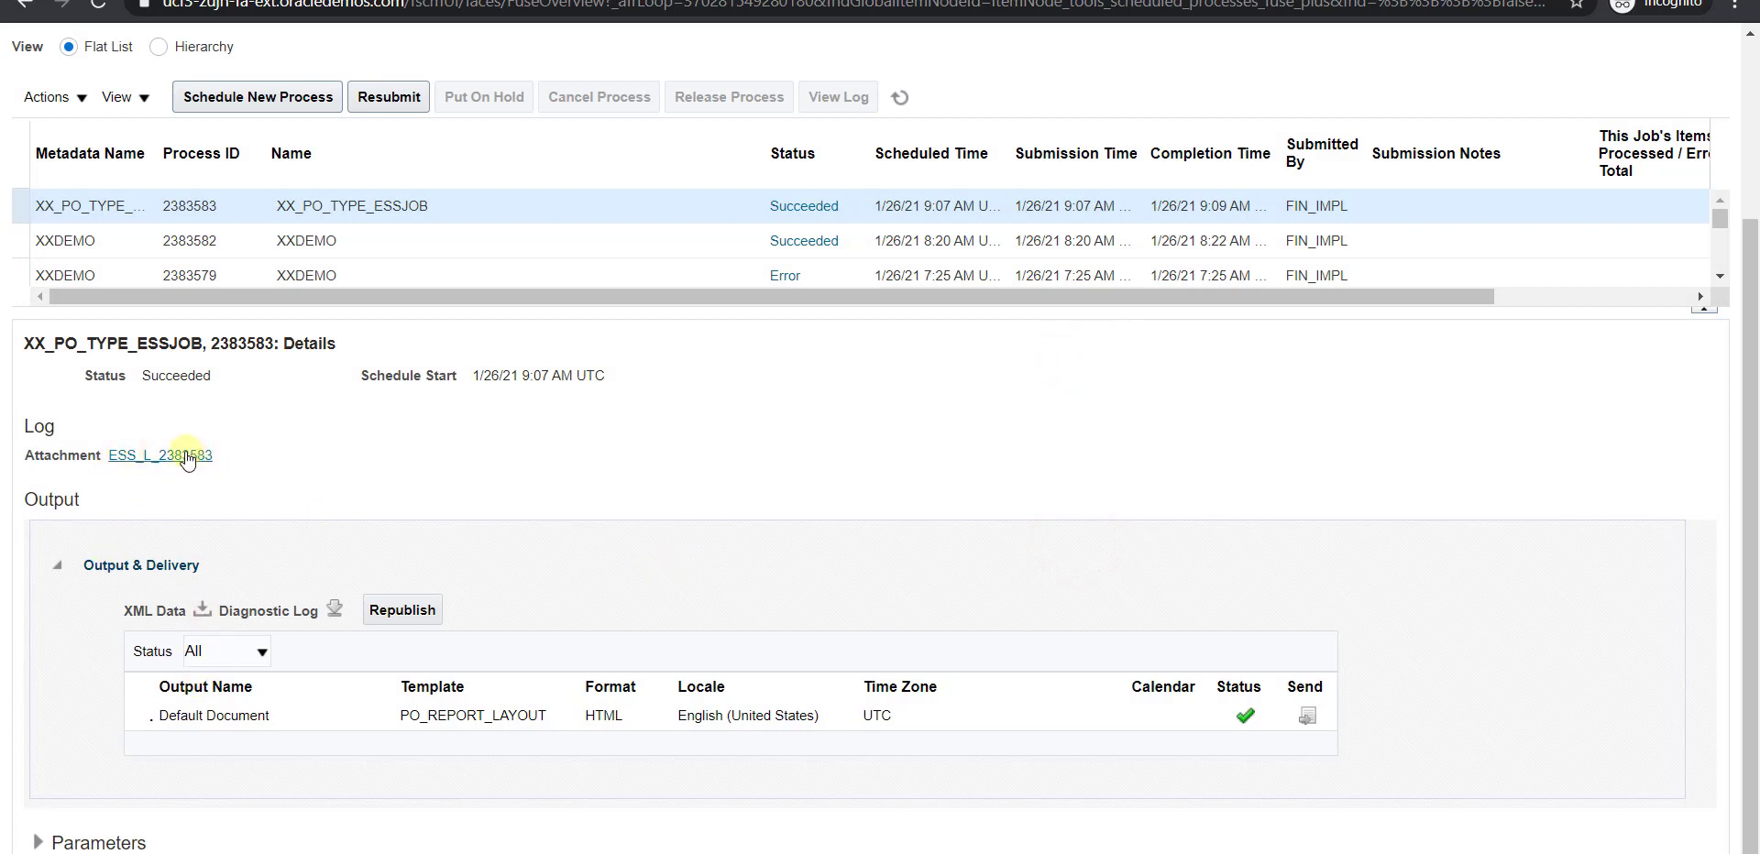
View the PO_REPORT_LAYOUT.html report output and examine the TYPE_LOOKUP_CODE values down the rows, returning to the start of the report.
{"action": "mouse_move", "coordinate": [170, 462]}
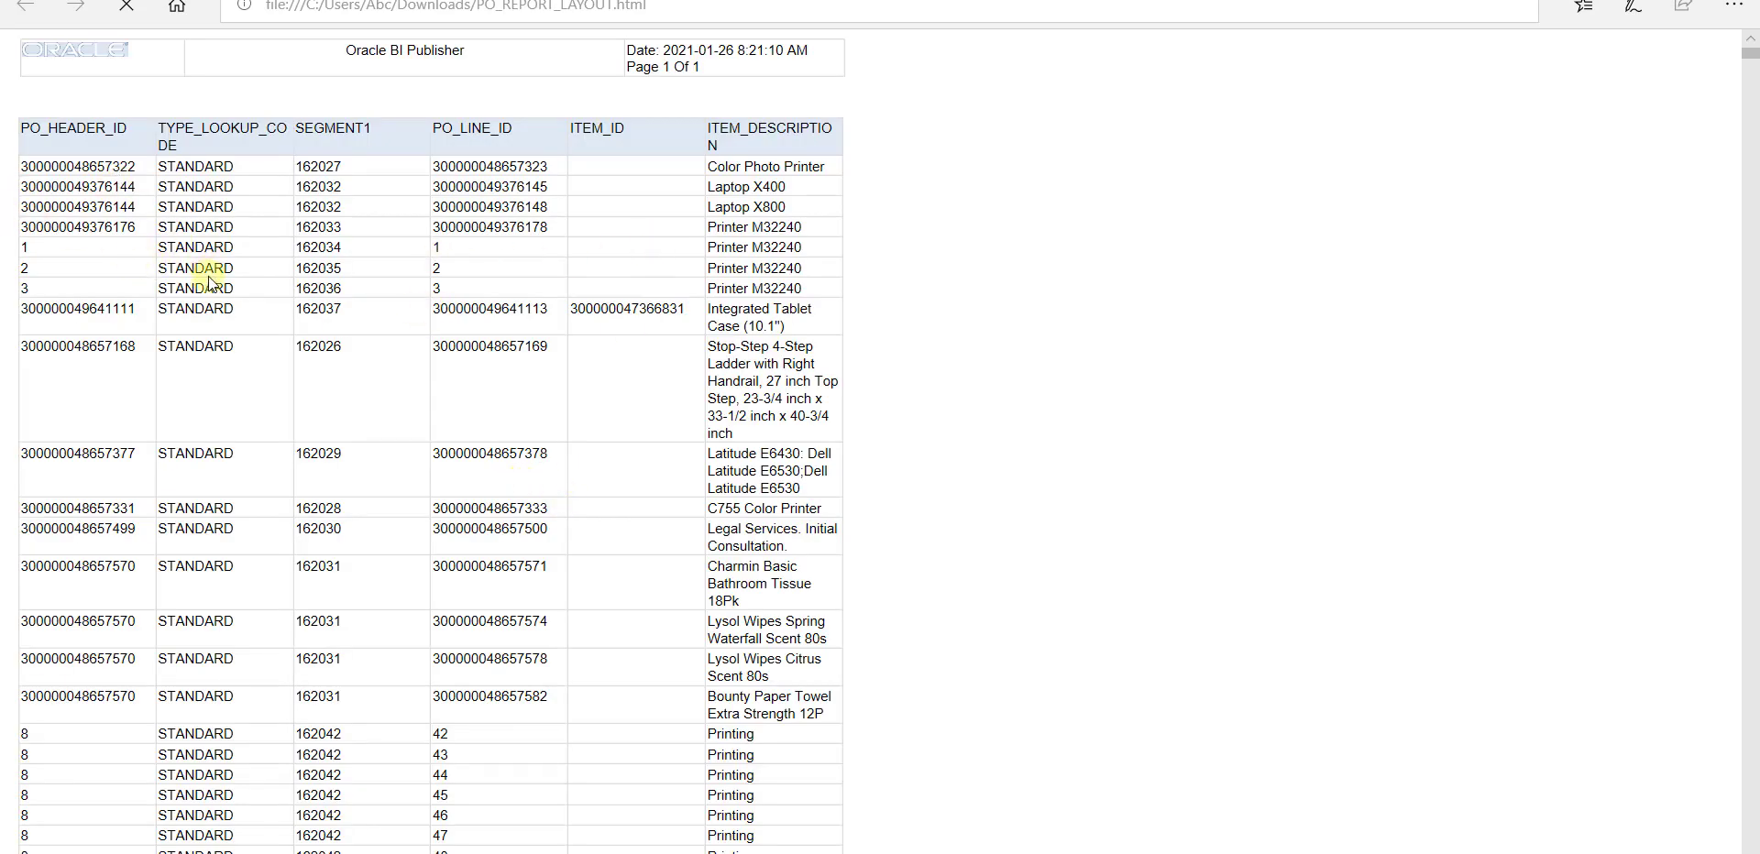
{"action": "scroll", "coordinate": [350, 328], "scroll_direction": "down", "scroll_amount": 7}
{"action": "mouse_move", "coordinate": [1751, 55]}
{"action": "left_mouse_down"}
{"action": "mouse_move", "coordinate": [1756, 339]}
{"action": "mouse_move", "coordinate": [1746, 79]}
{"action": "left_mouse_up"}
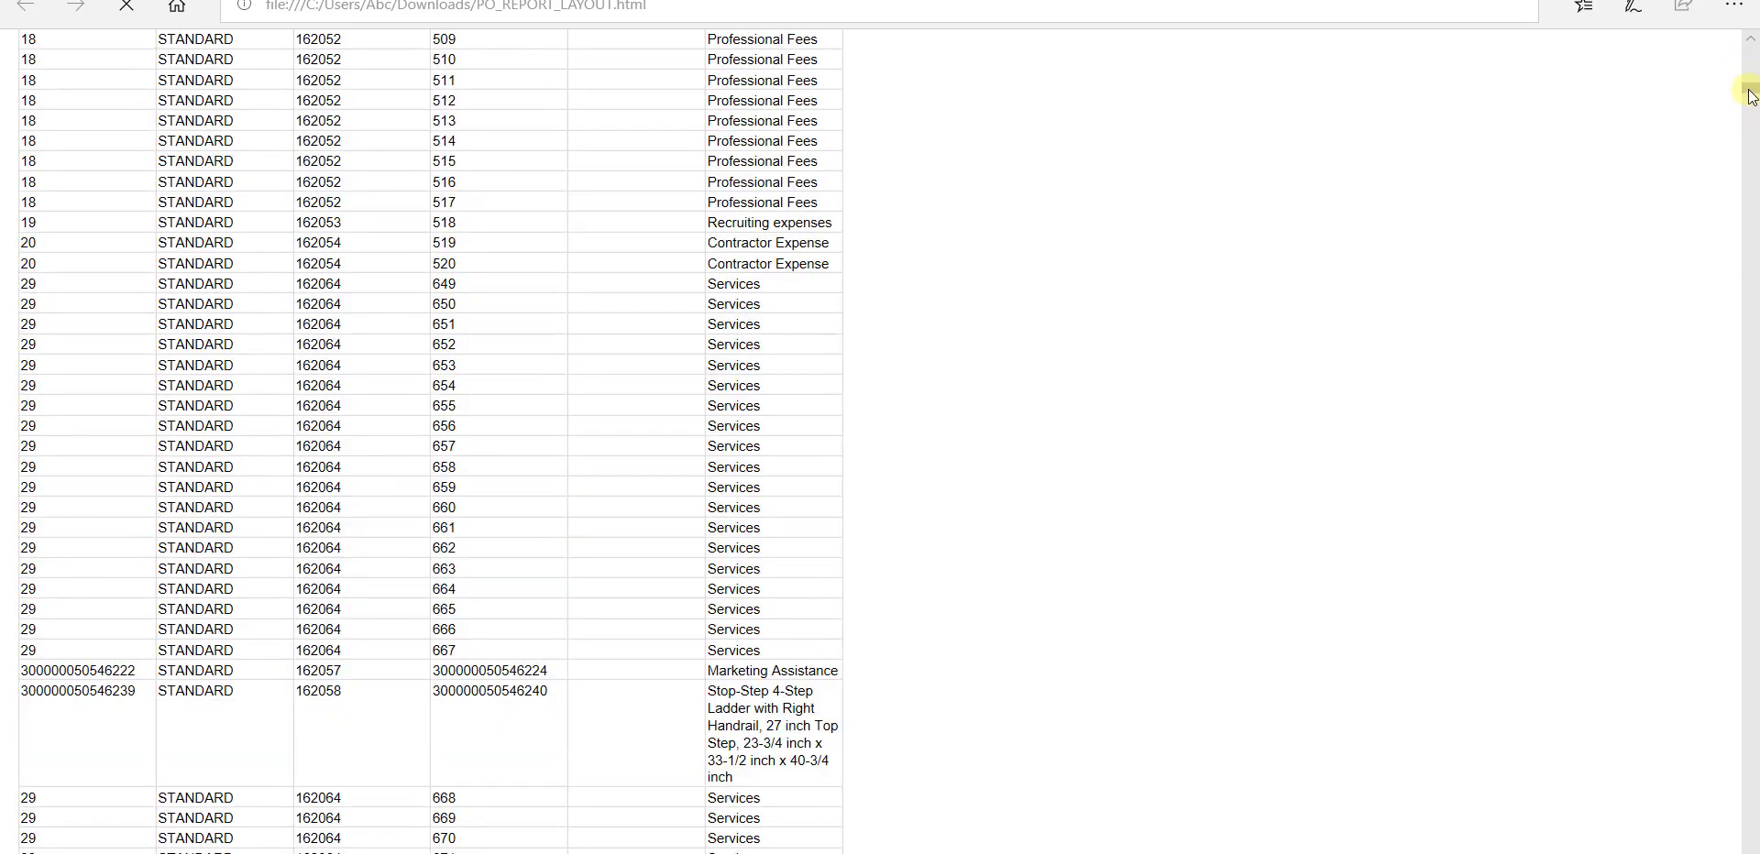
{"action": "left_click", "coordinate": [183, 316]}
{"action": "key", "text": "Home"}
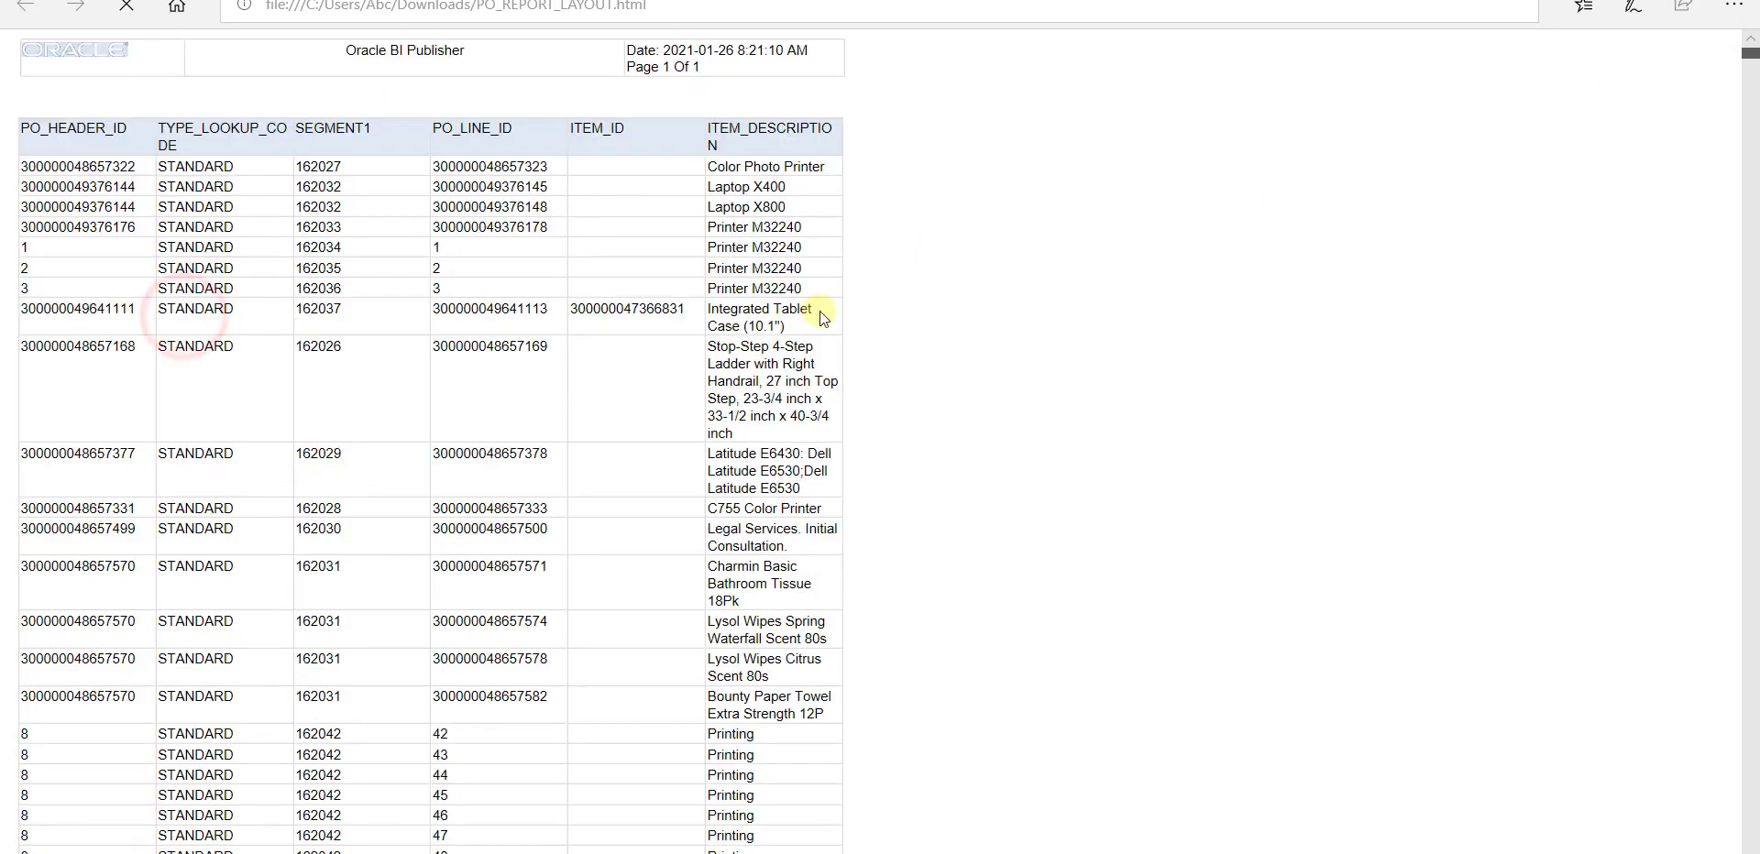